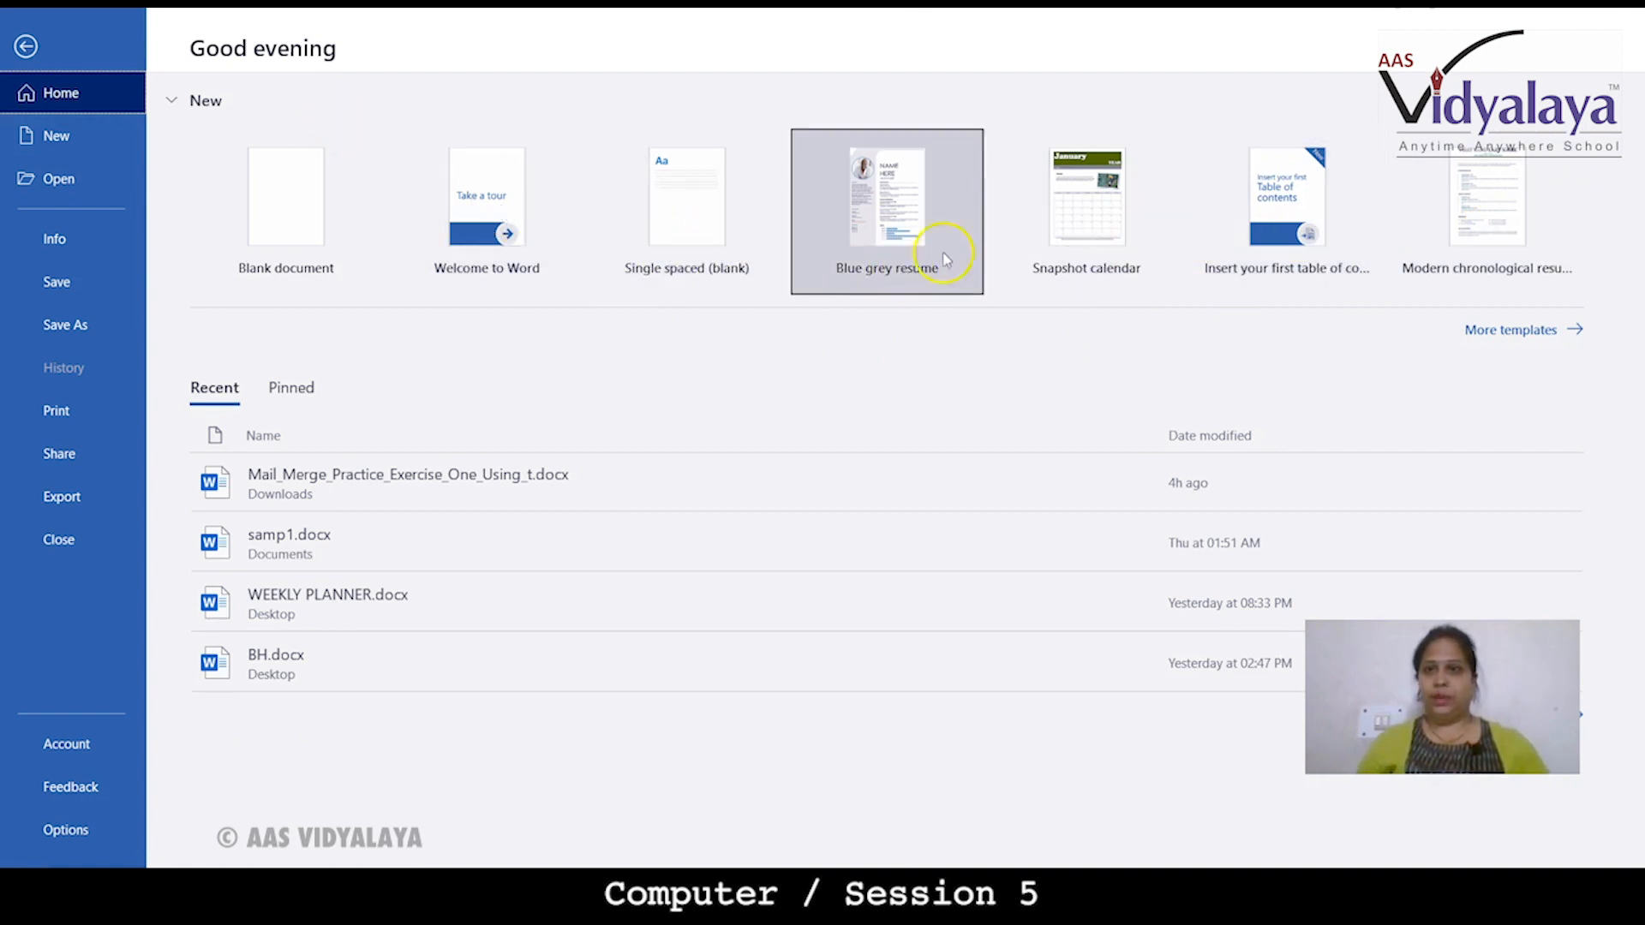
Step: Create a document from the Snapshot calendar template and enable its macros
{"action": "left_click", "coordinate": [1068, 216]}
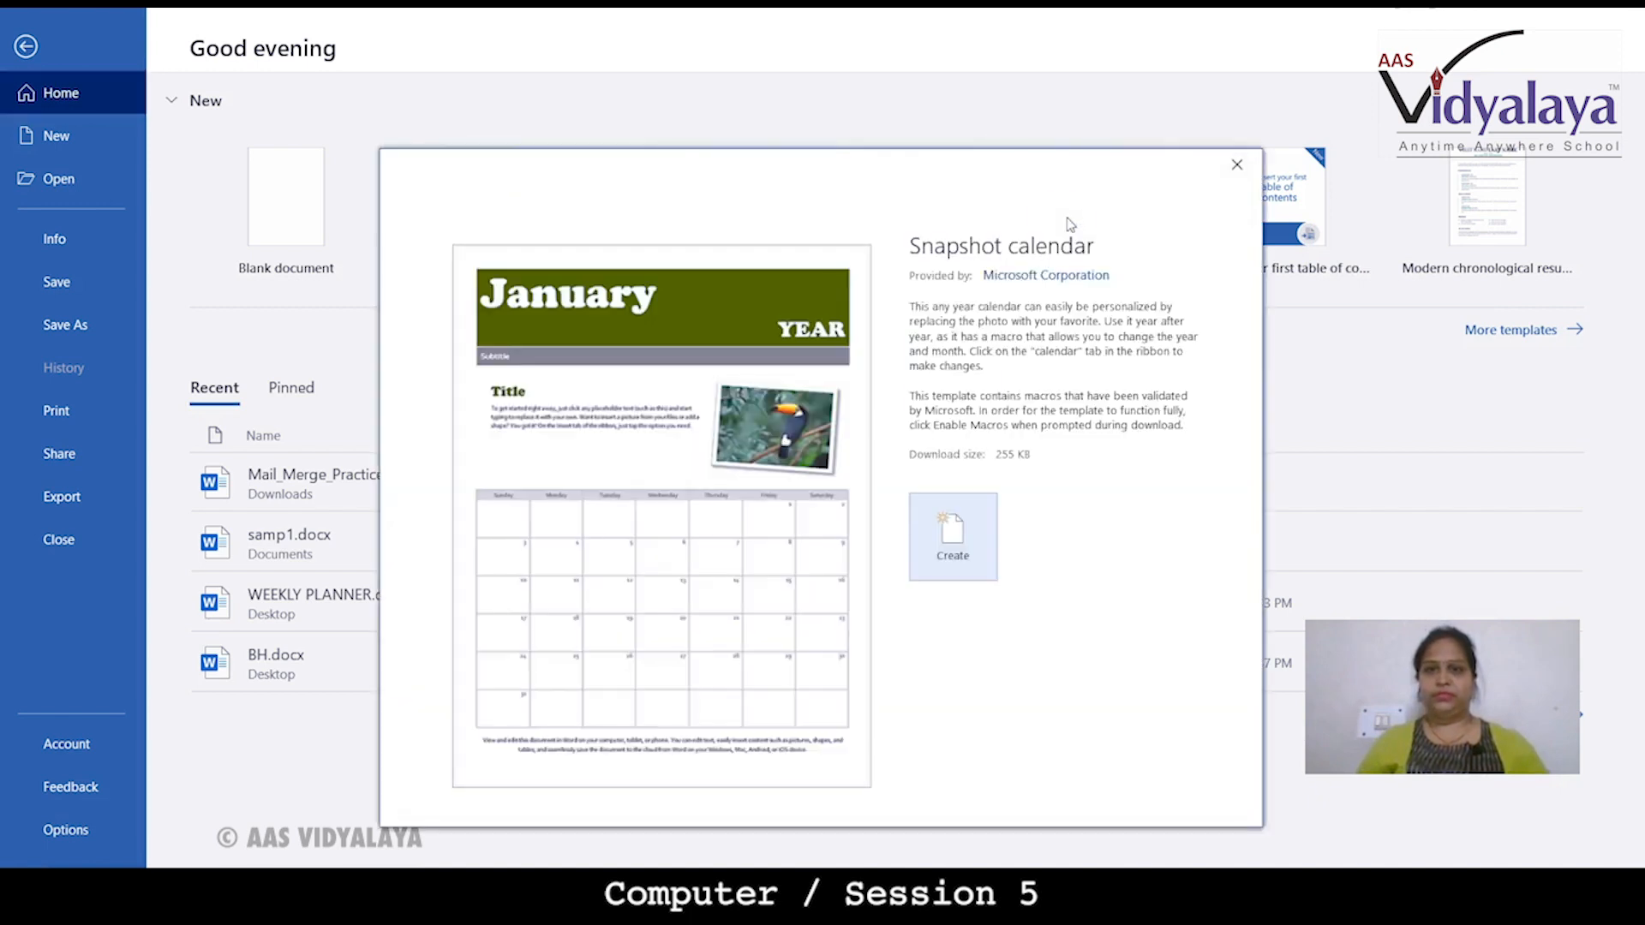
{"action": "left_click", "coordinate": [961, 558]}
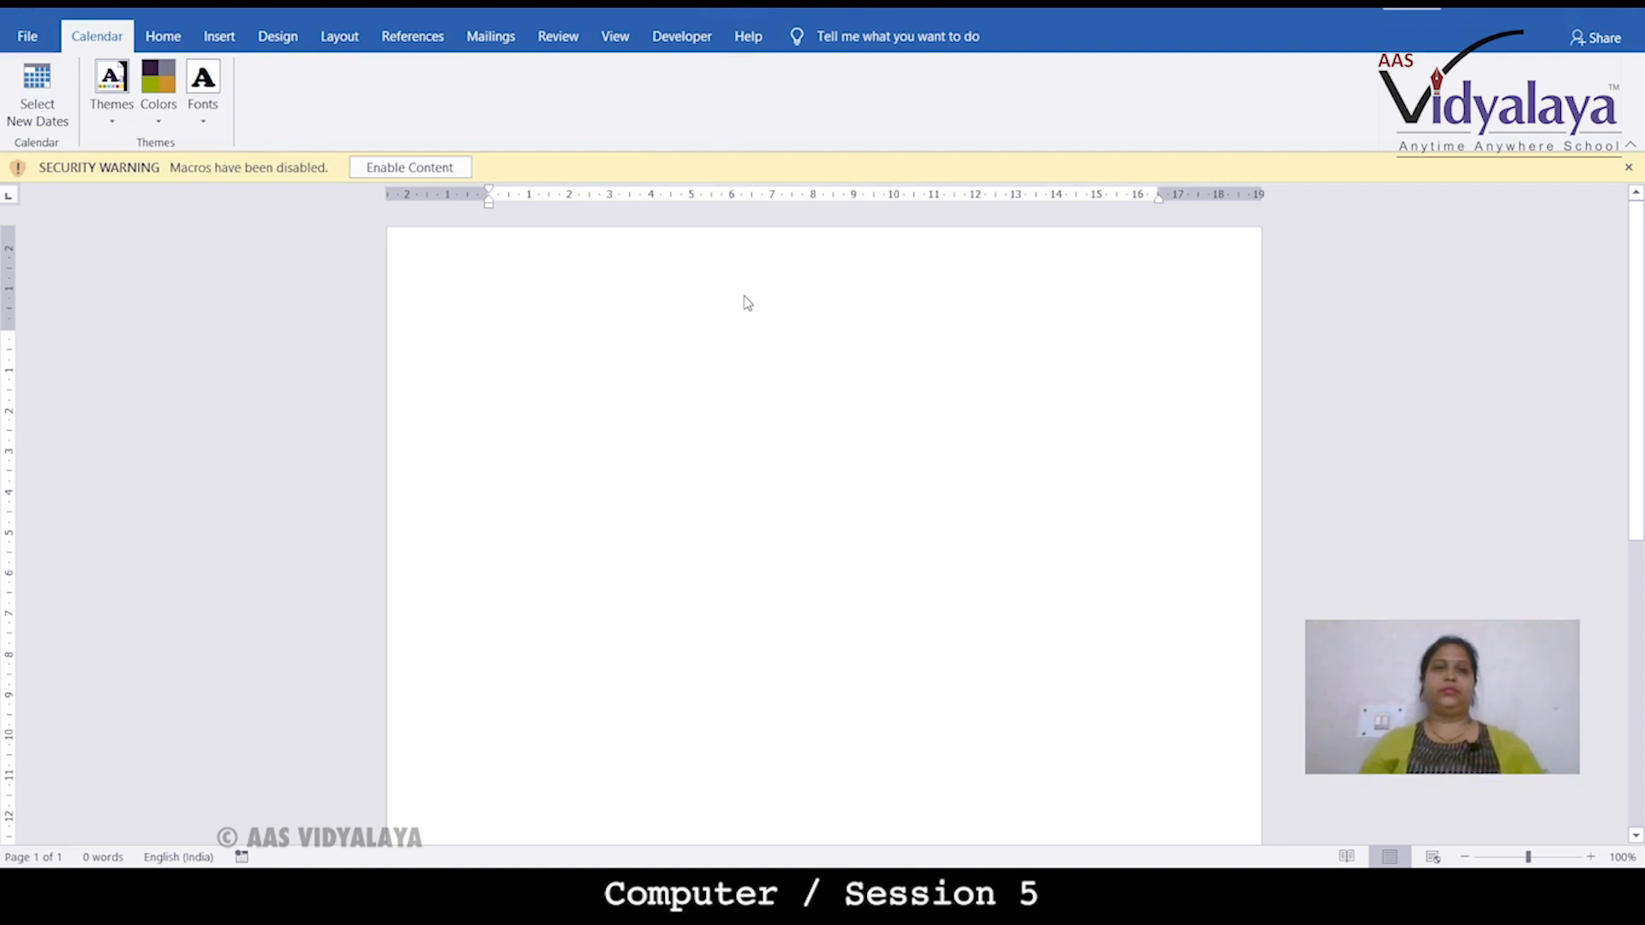
{"action": "left_click", "coordinate": [400, 167]}
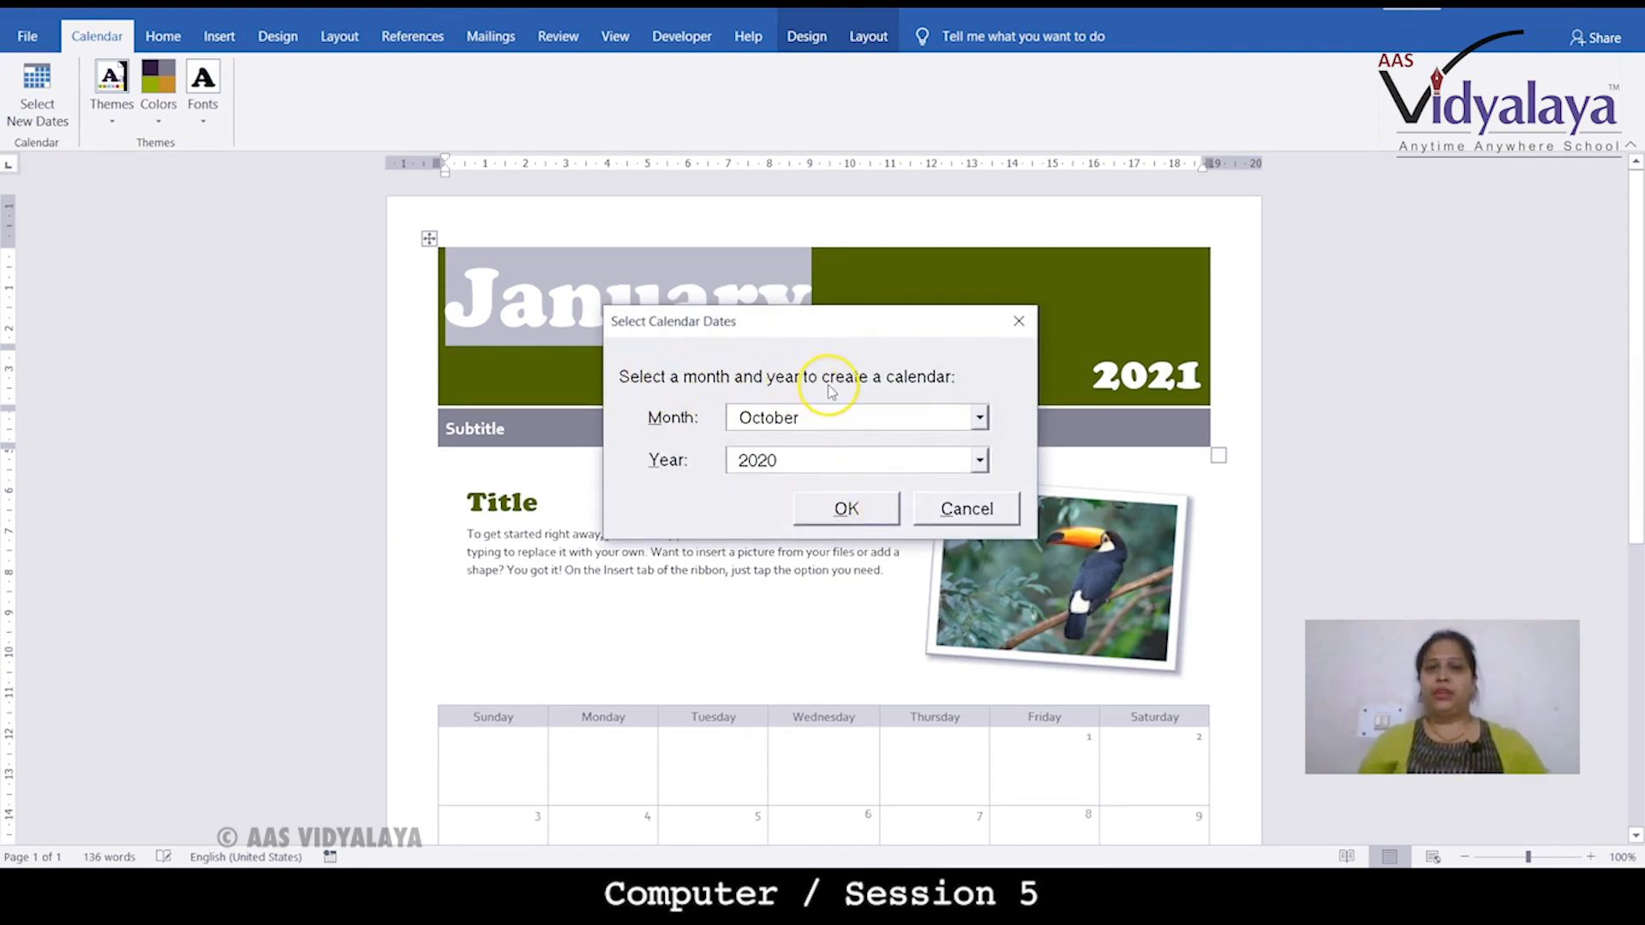
Step: Generate the calendar for October 2020 and close the date selection
{"action": "left_click", "coordinate": [979, 461]}
{"action": "left_click", "coordinate": [979, 461]}
{"action": "left_click", "coordinate": [837, 506]}
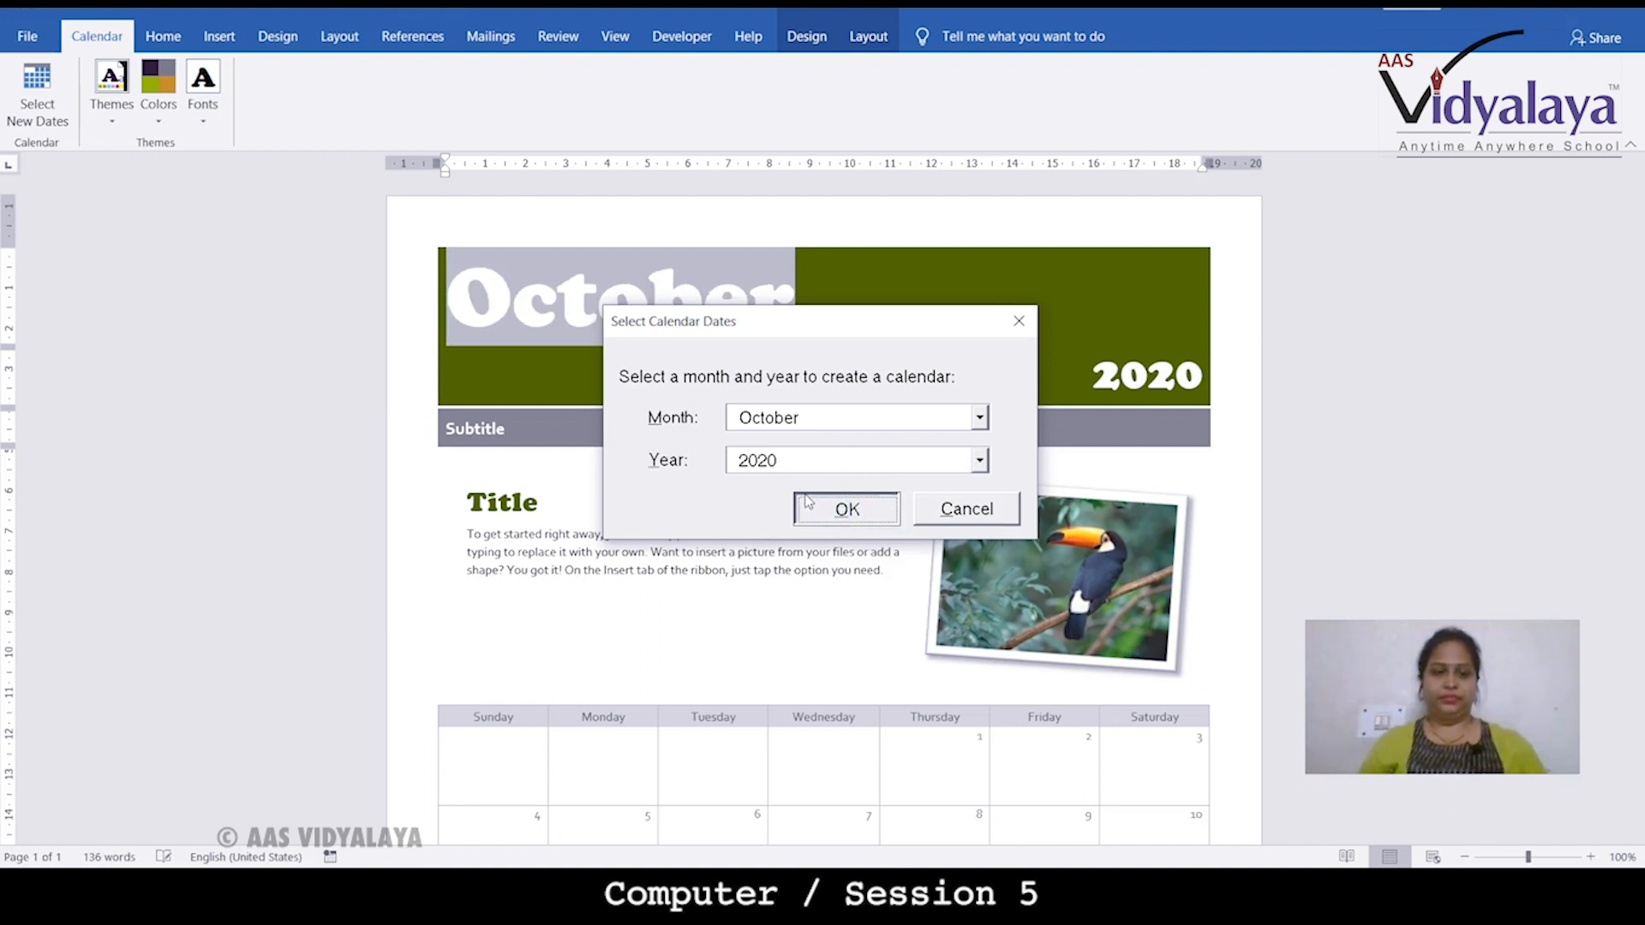
{"action": "left_click", "coordinate": [1008, 522]}
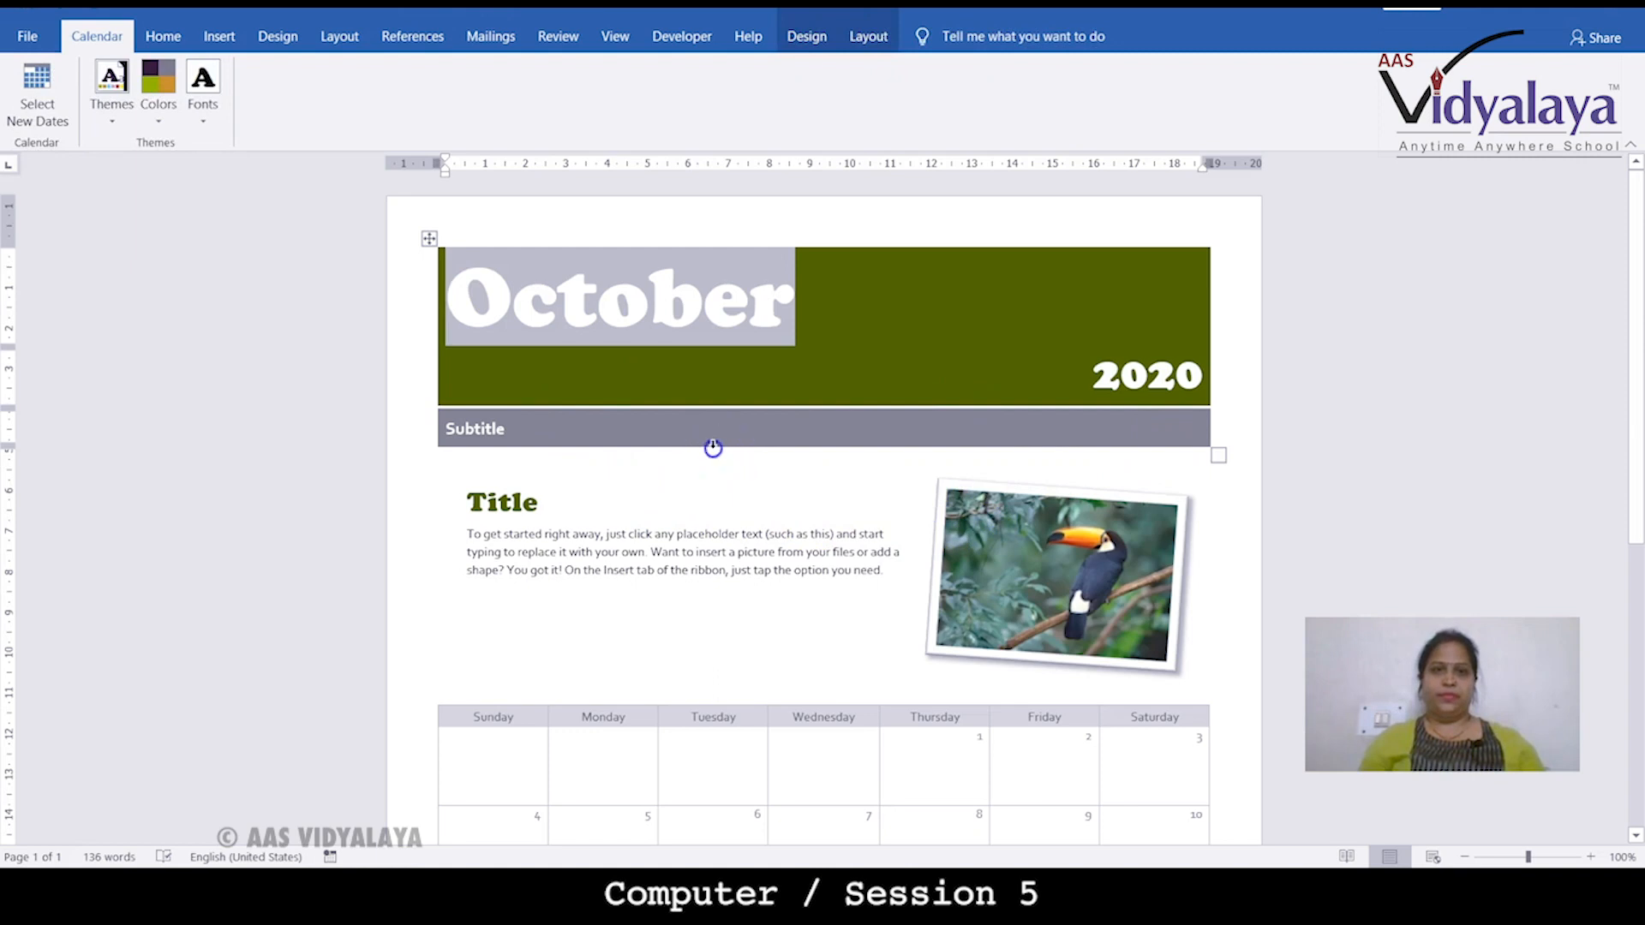
Step: Examine the calendar page: the month and year banner, the date grid, and the title and description placeholders
{"action": "left_click", "coordinate": [972, 395]}
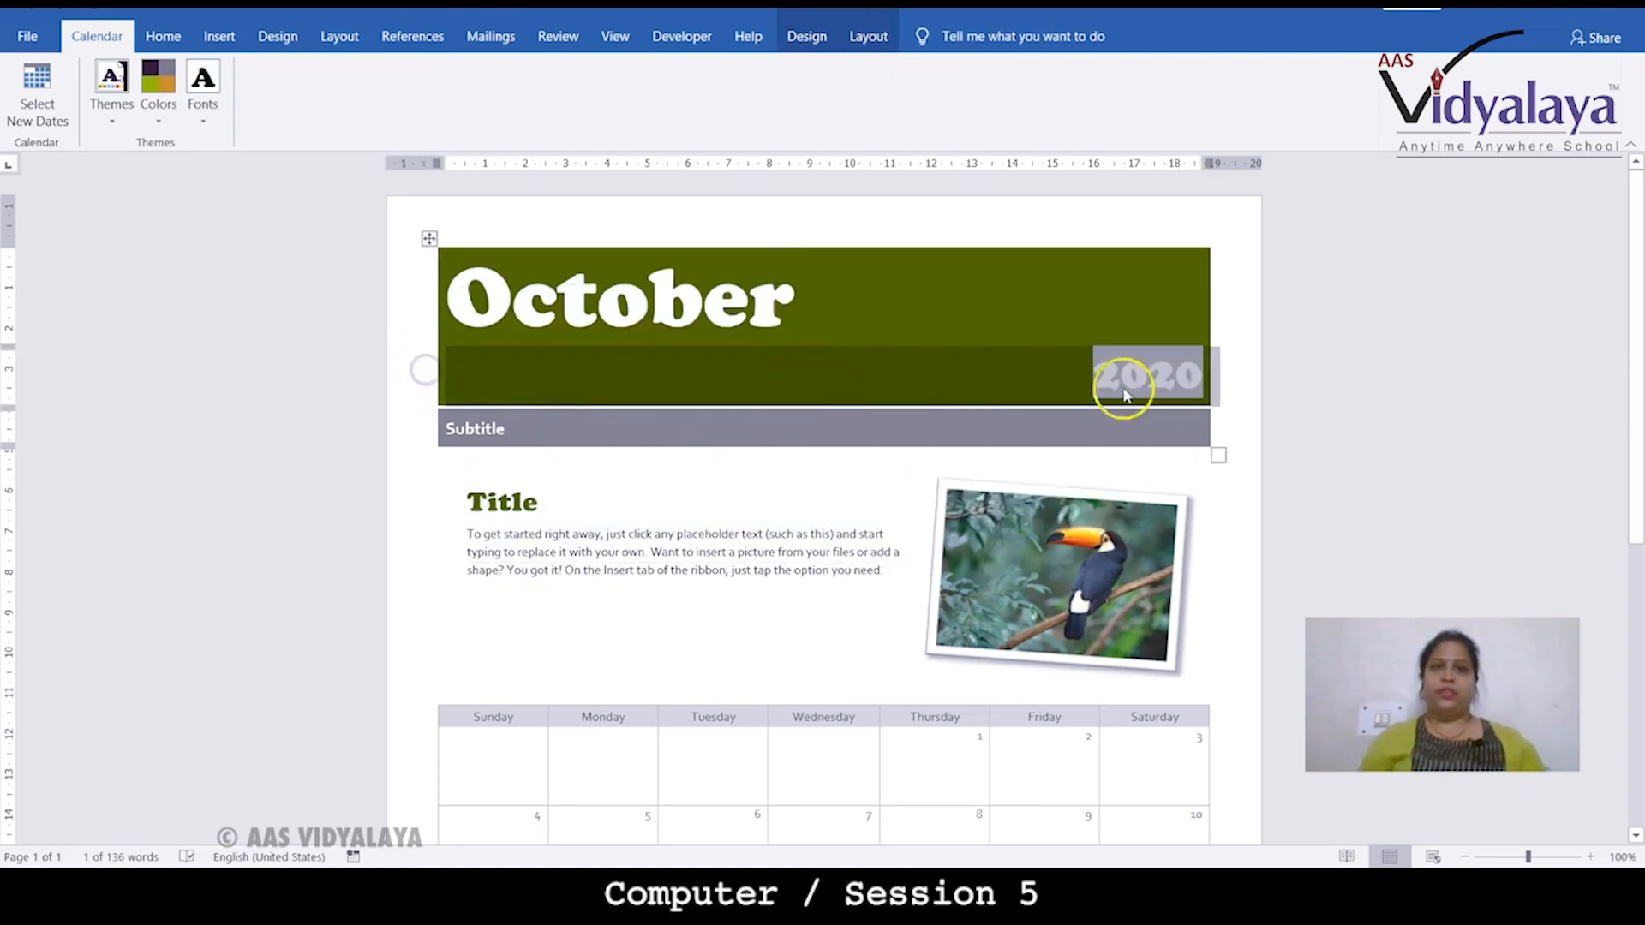
{"action": "left_click", "coordinate": [1251, 377]}
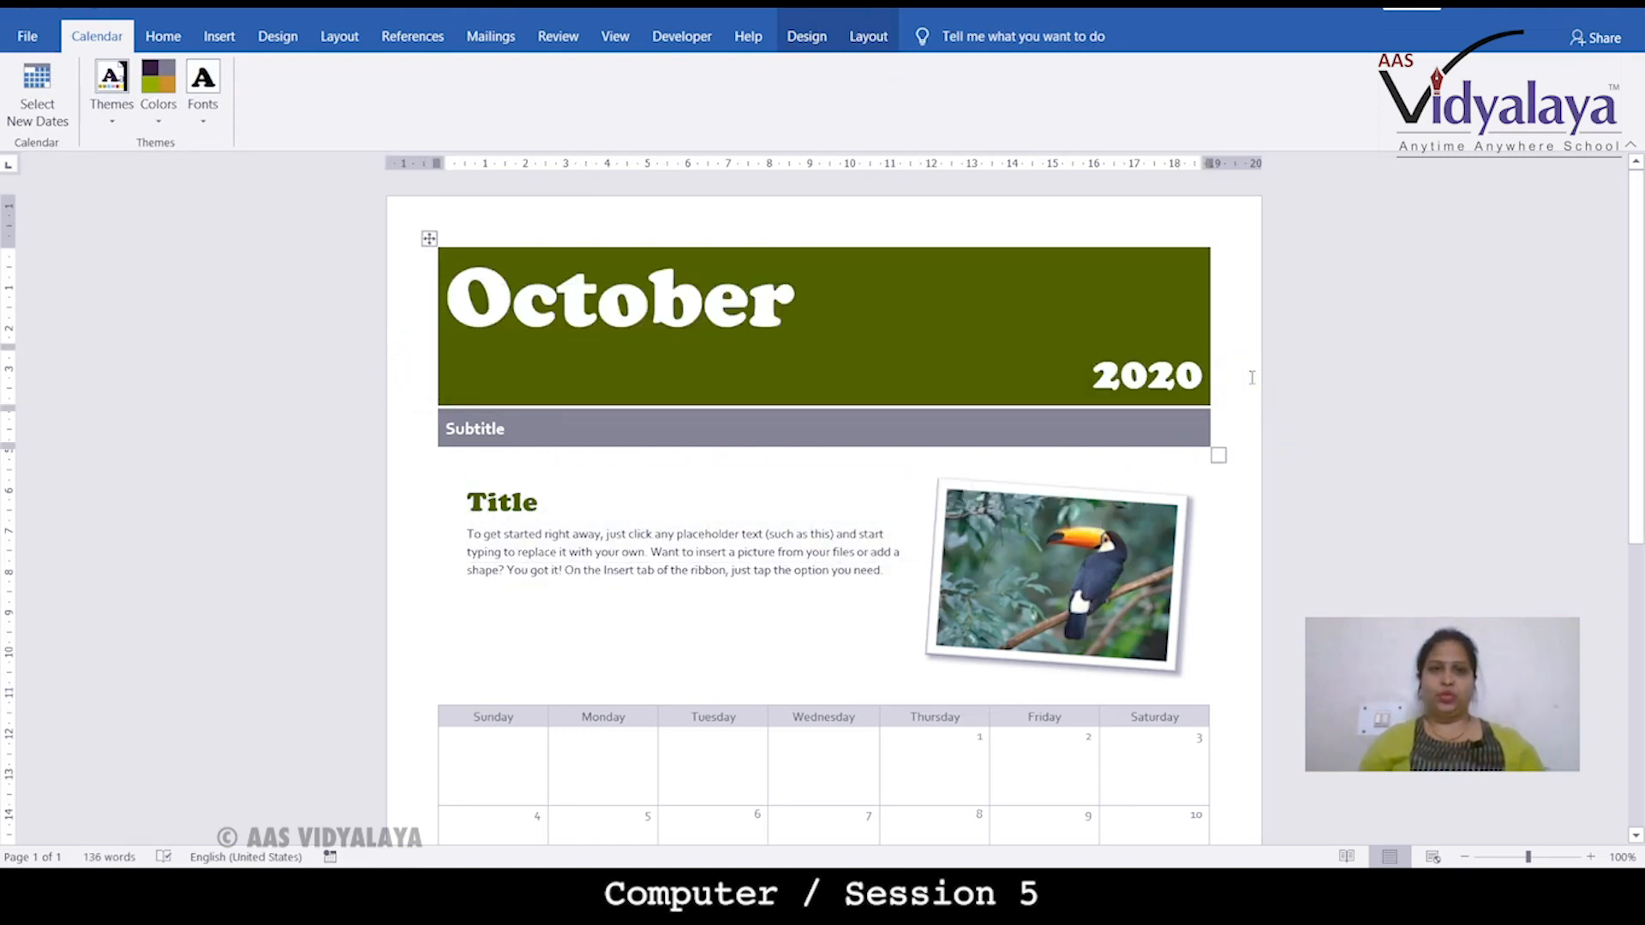
{"action": "scroll", "coordinate": [1236, 396], "scroll_direction": "down", "scroll_amount": 5}
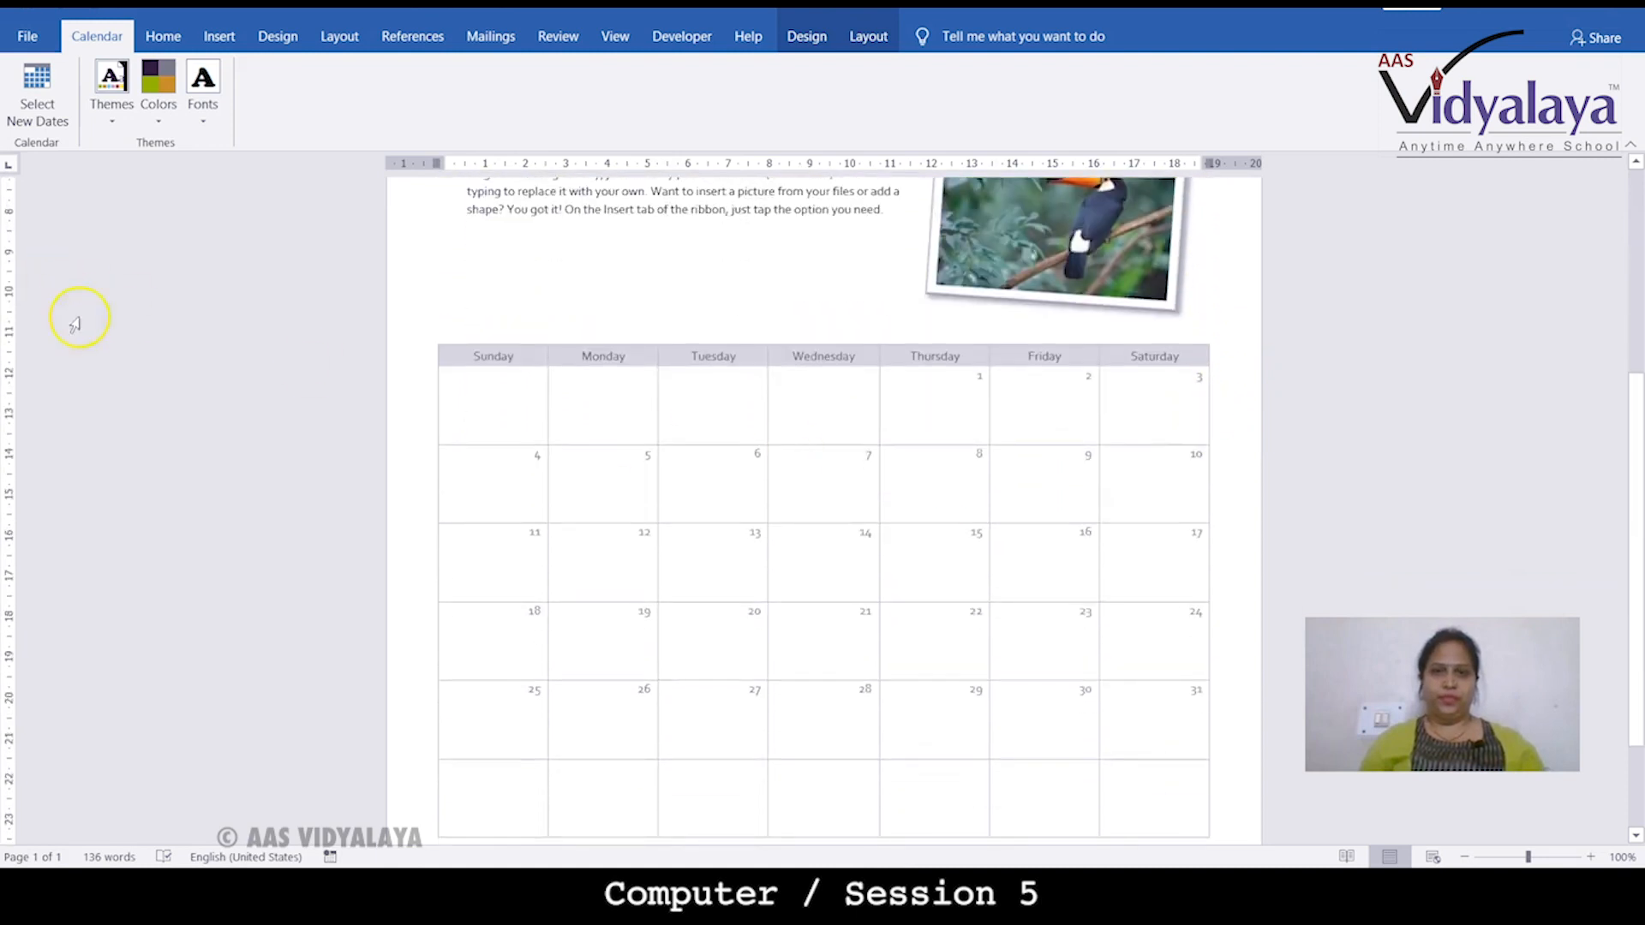
{"action": "left_click", "coordinate": [487, 405]}
{"action": "scroll", "coordinate": [497, 406], "scroll_direction": "down", "scroll_amount": 2}
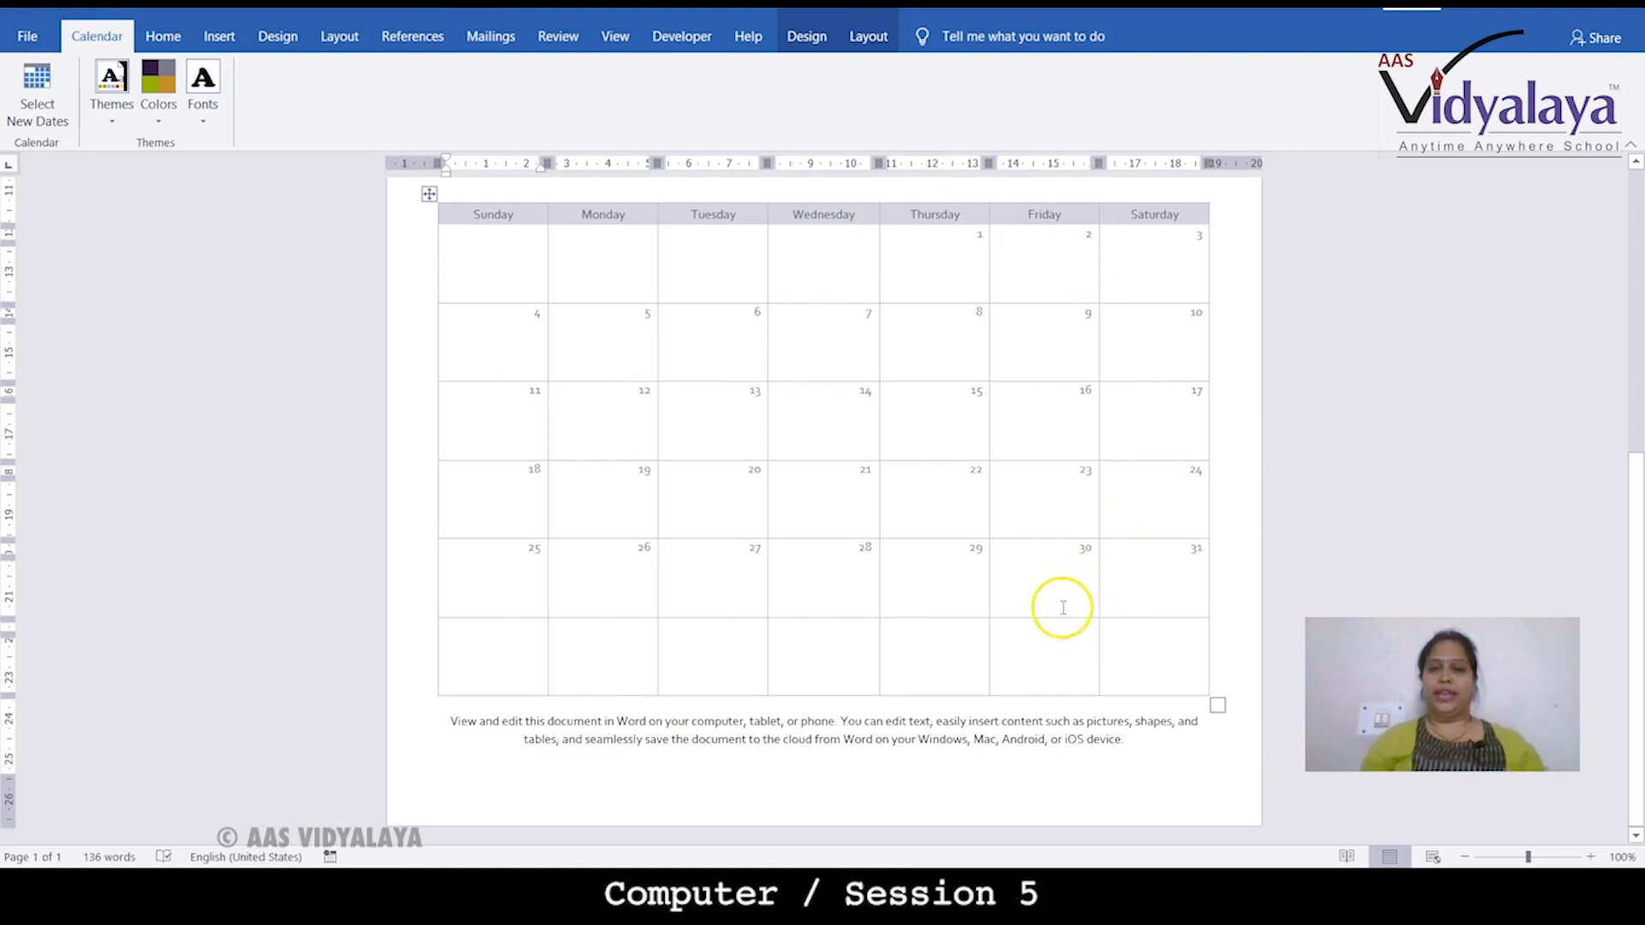
{"action": "scroll", "coordinate": [771, 708], "scroll_direction": "up", "scroll_amount": 7}
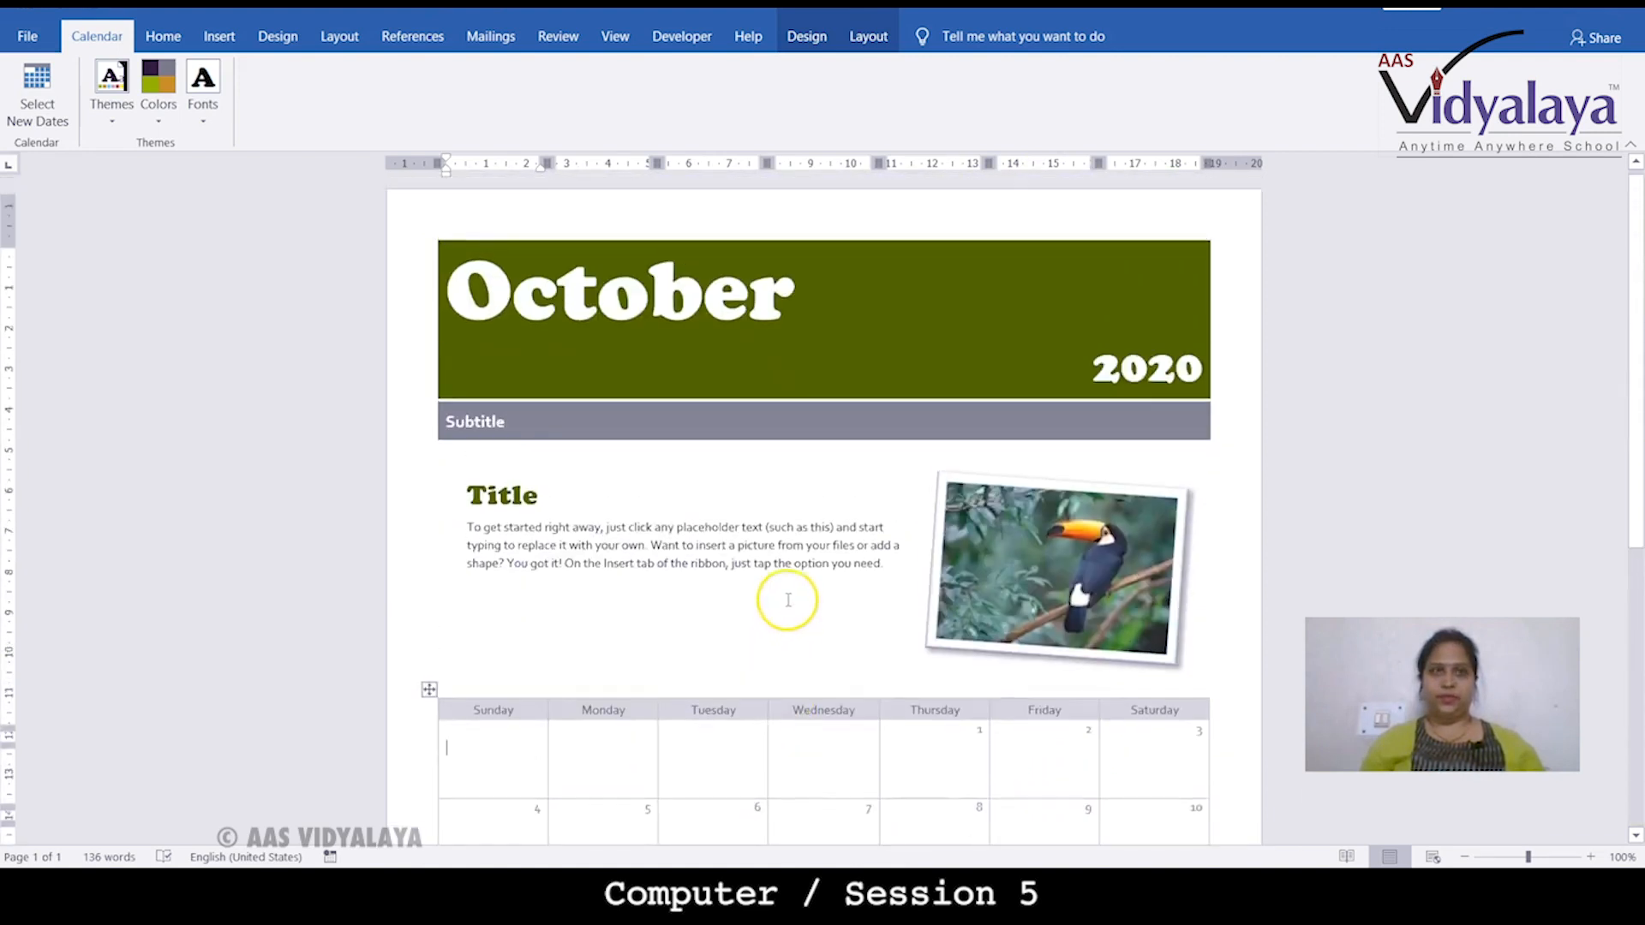
{"action": "scroll", "coordinate": [757, 433], "scroll_direction": "down", "scroll_amount": 4}
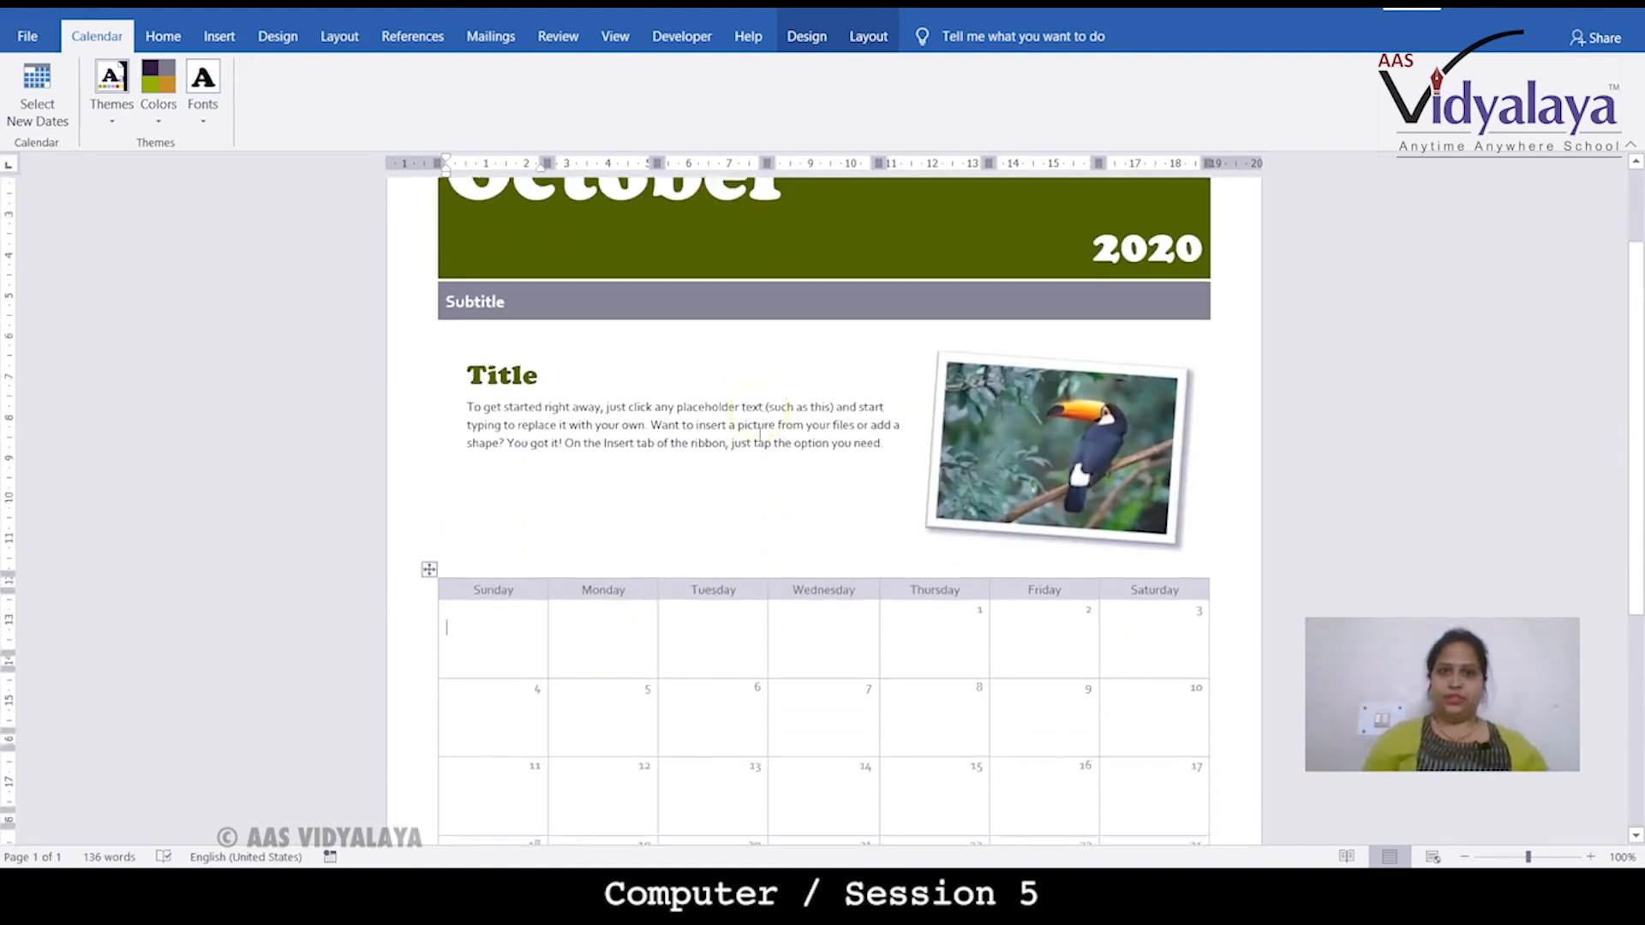
{"action": "scroll", "coordinate": [746, 257], "scroll_direction": "down", "scroll_amount": 1}
{"action": "scroll", "coordinate": [737, 228], "scroll_direction": "up", "scroll_amount": 1}
{"action": "left_click", "coordinate": [687, 254]}
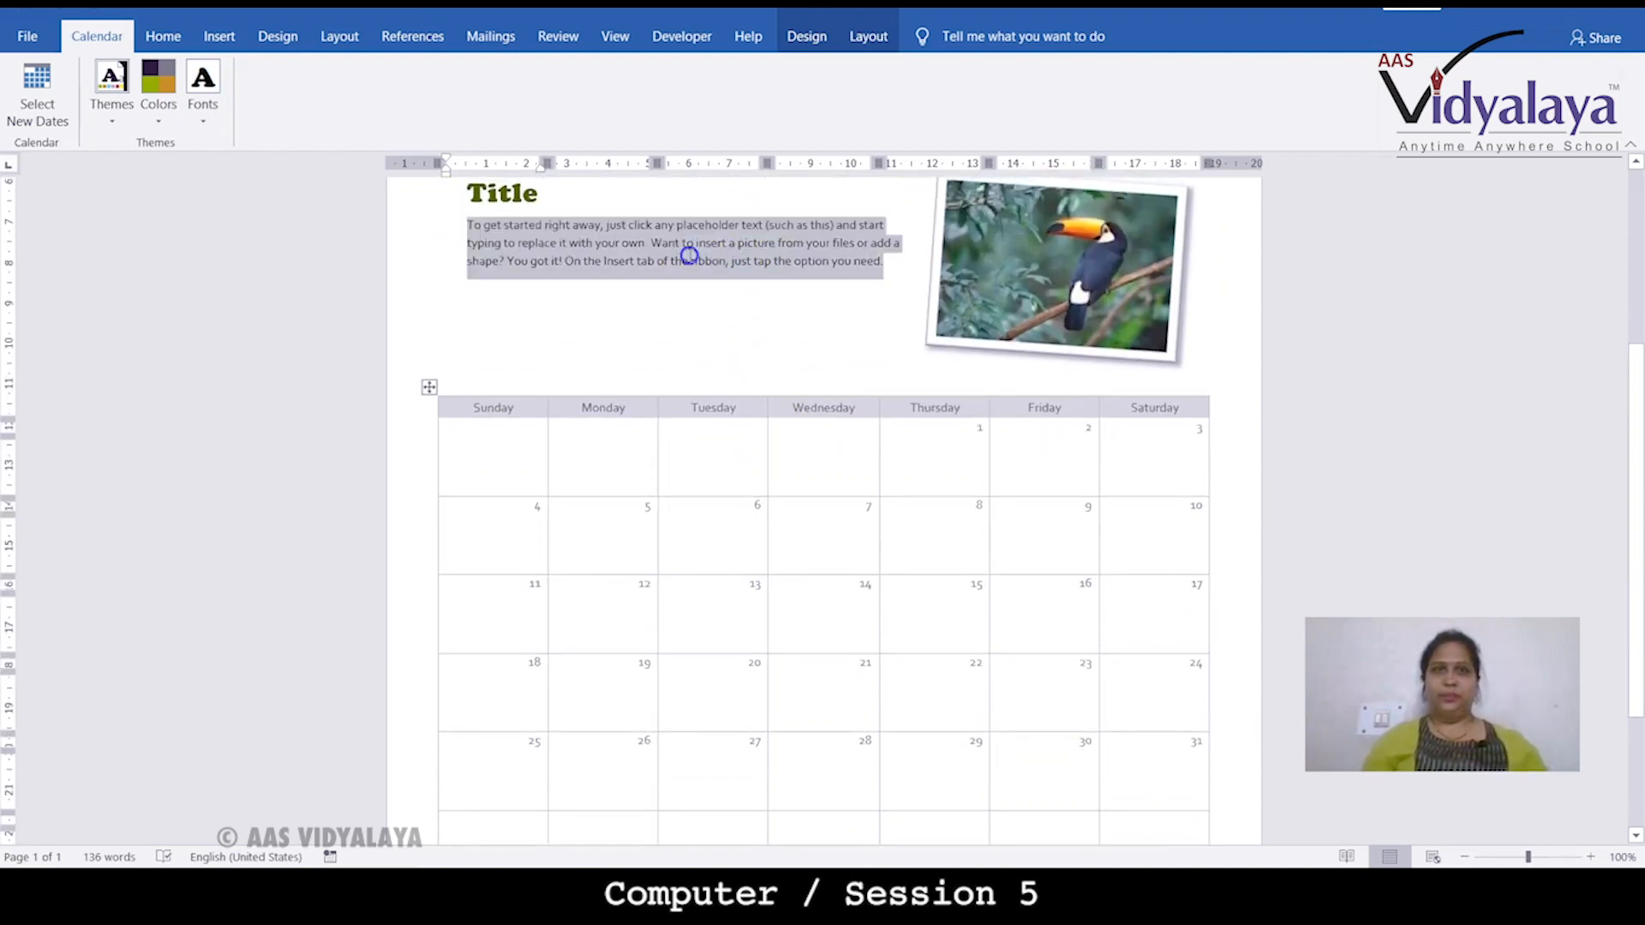
{"action": "scroll", "coordinate": [514, 192], "scroll_direction": "up", "scroll_amount": 1}
{"action": "left_click", "coordinate": [515, 295]}
{"action": "scroll", "coordinate": [505, 317], "scroll_direction": "up", "scroll_amount": 1}
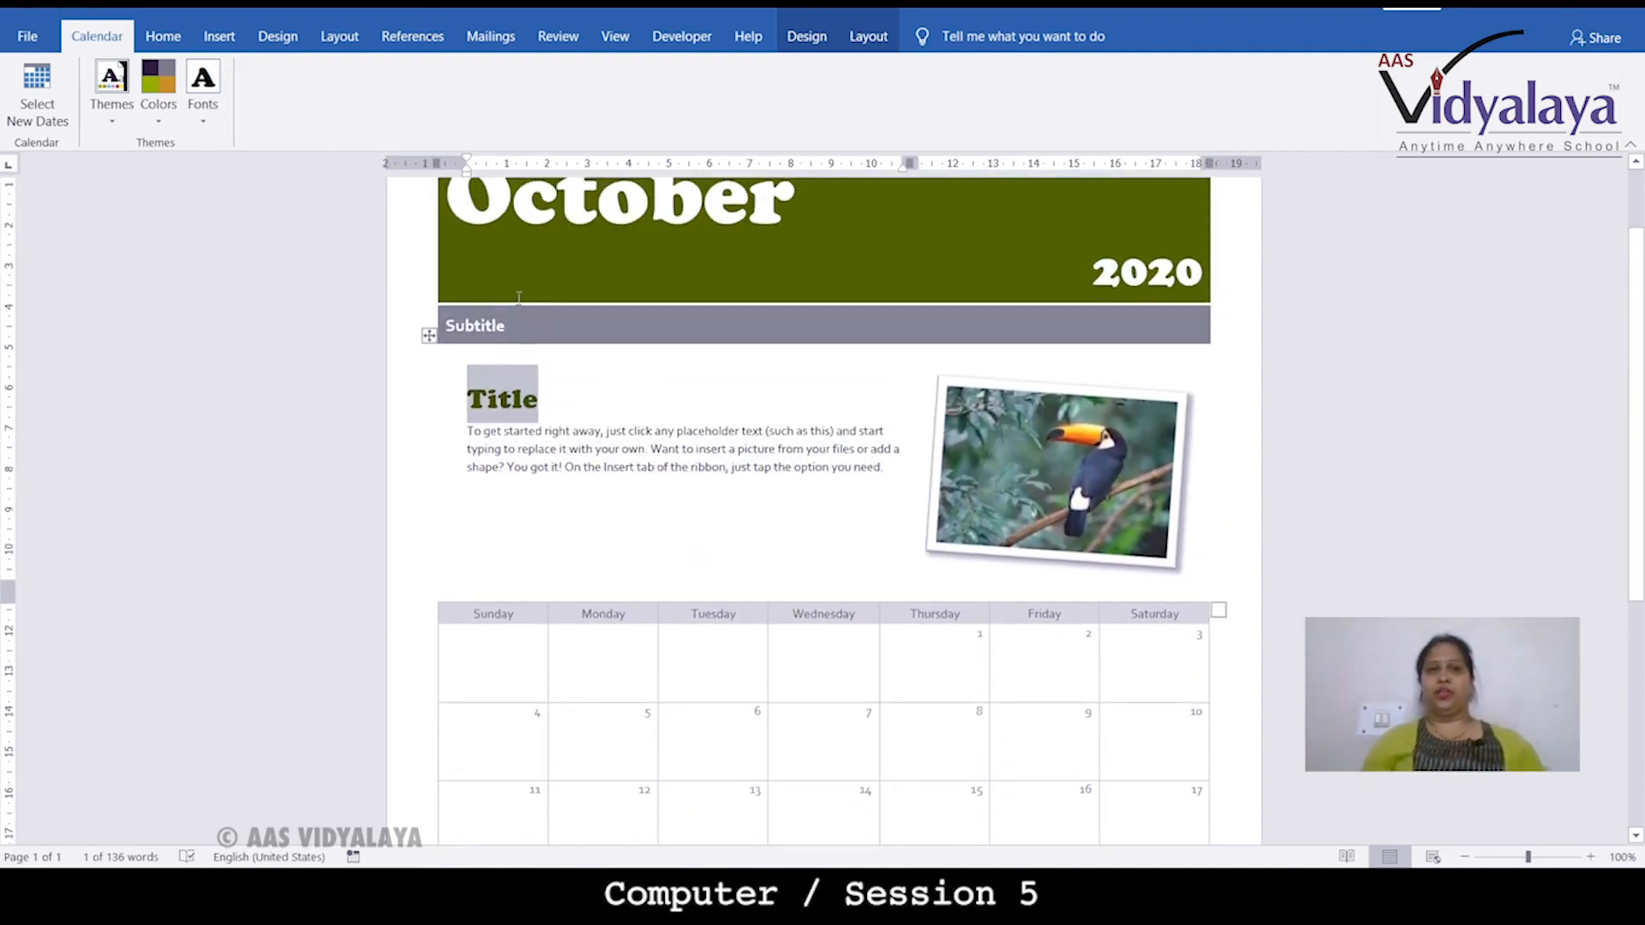
Step: Replace the subtitle placeholder with the person's name and the title placeholder with "I LOVE NATURE"
{"action": "left_click", "coordinate": [500, 335]}
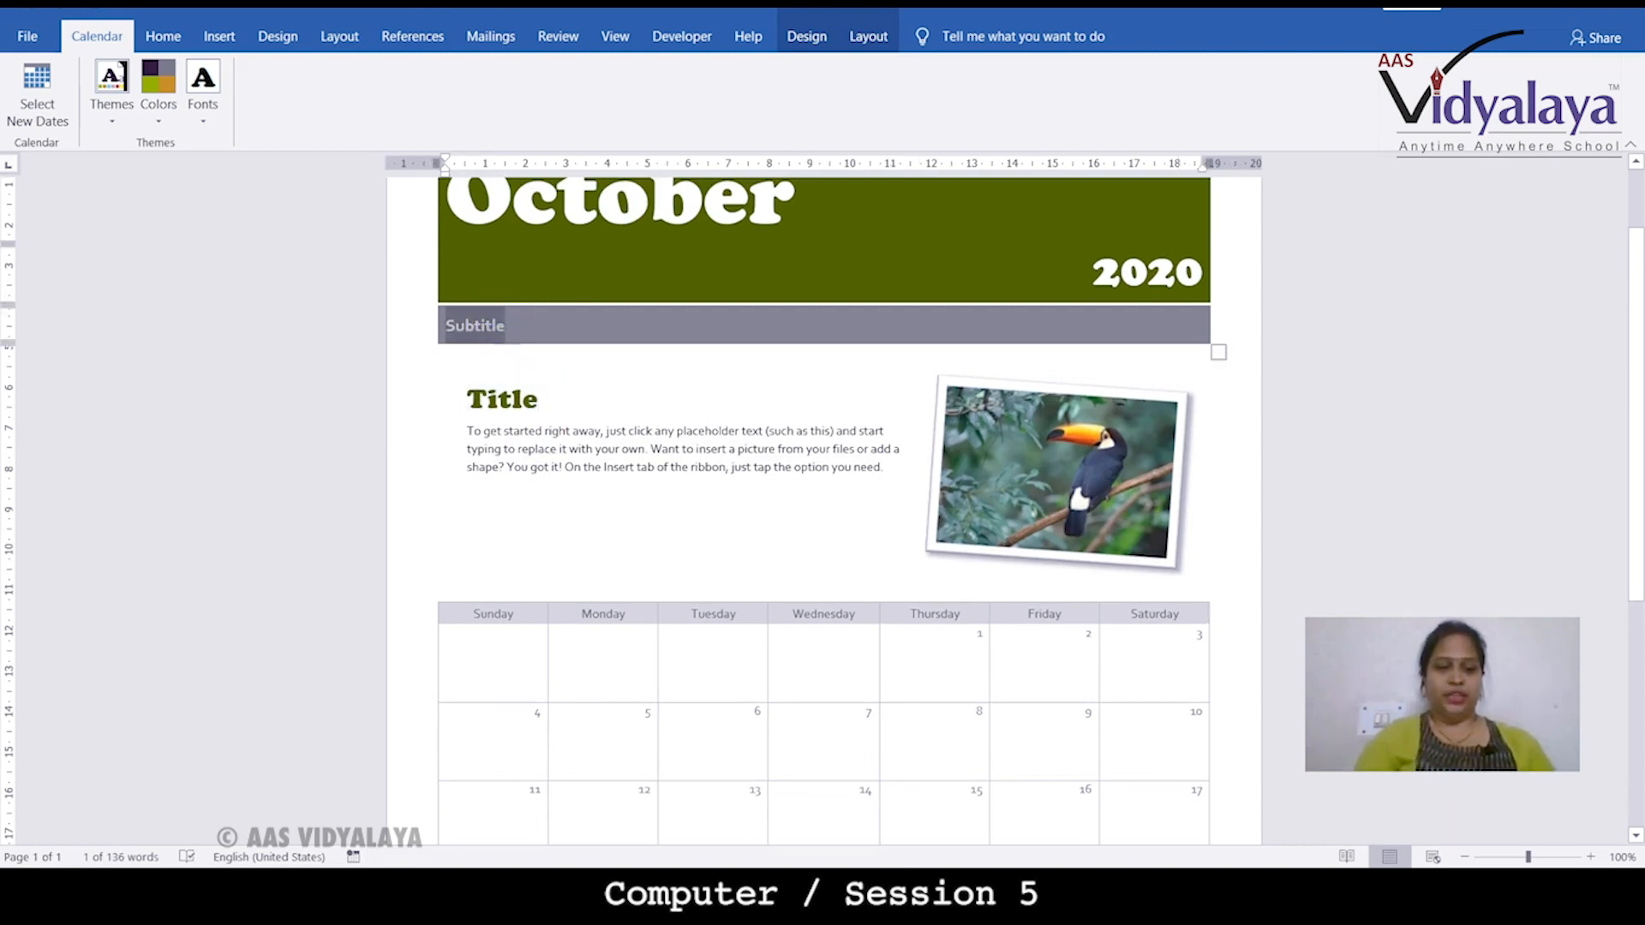
{"action": "type", "text": "dHA"}
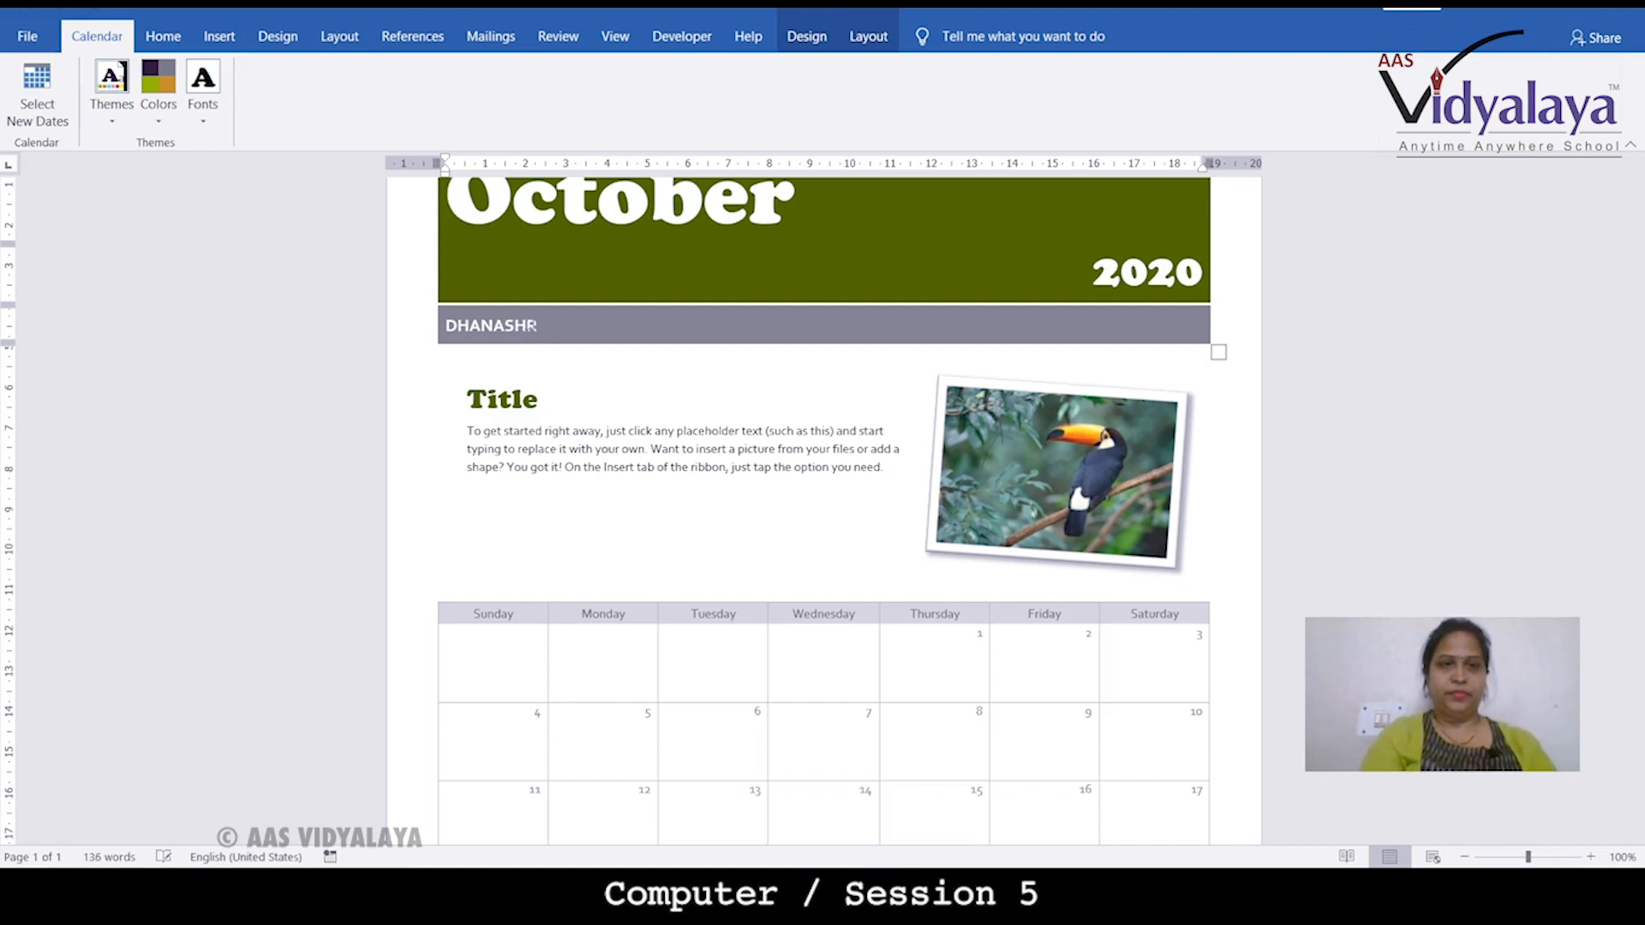
{"action": "left_click", "coordinate": [533, 400]}
{"action": "type", "text": "COM"}
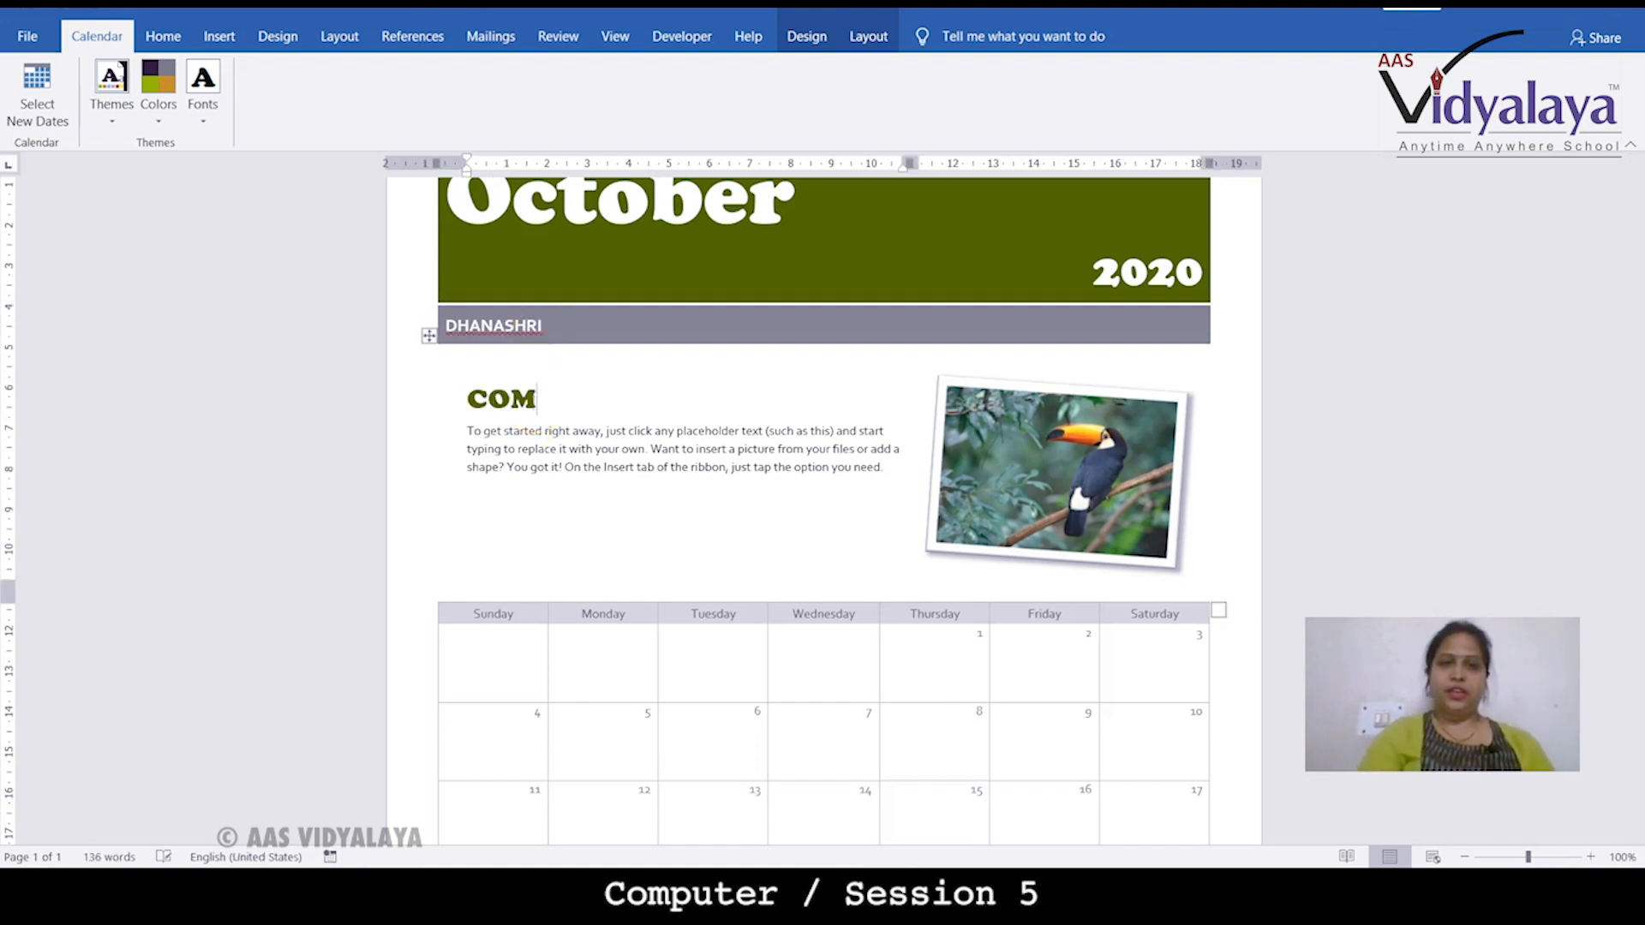
{"action": "key", "text": "BackSpace"}
{"action": "key", "text": "BackSpace"}
{"action": "key", "text": "BackSpace"}
{"action": "type", "text": "I LOVE NATURE"}
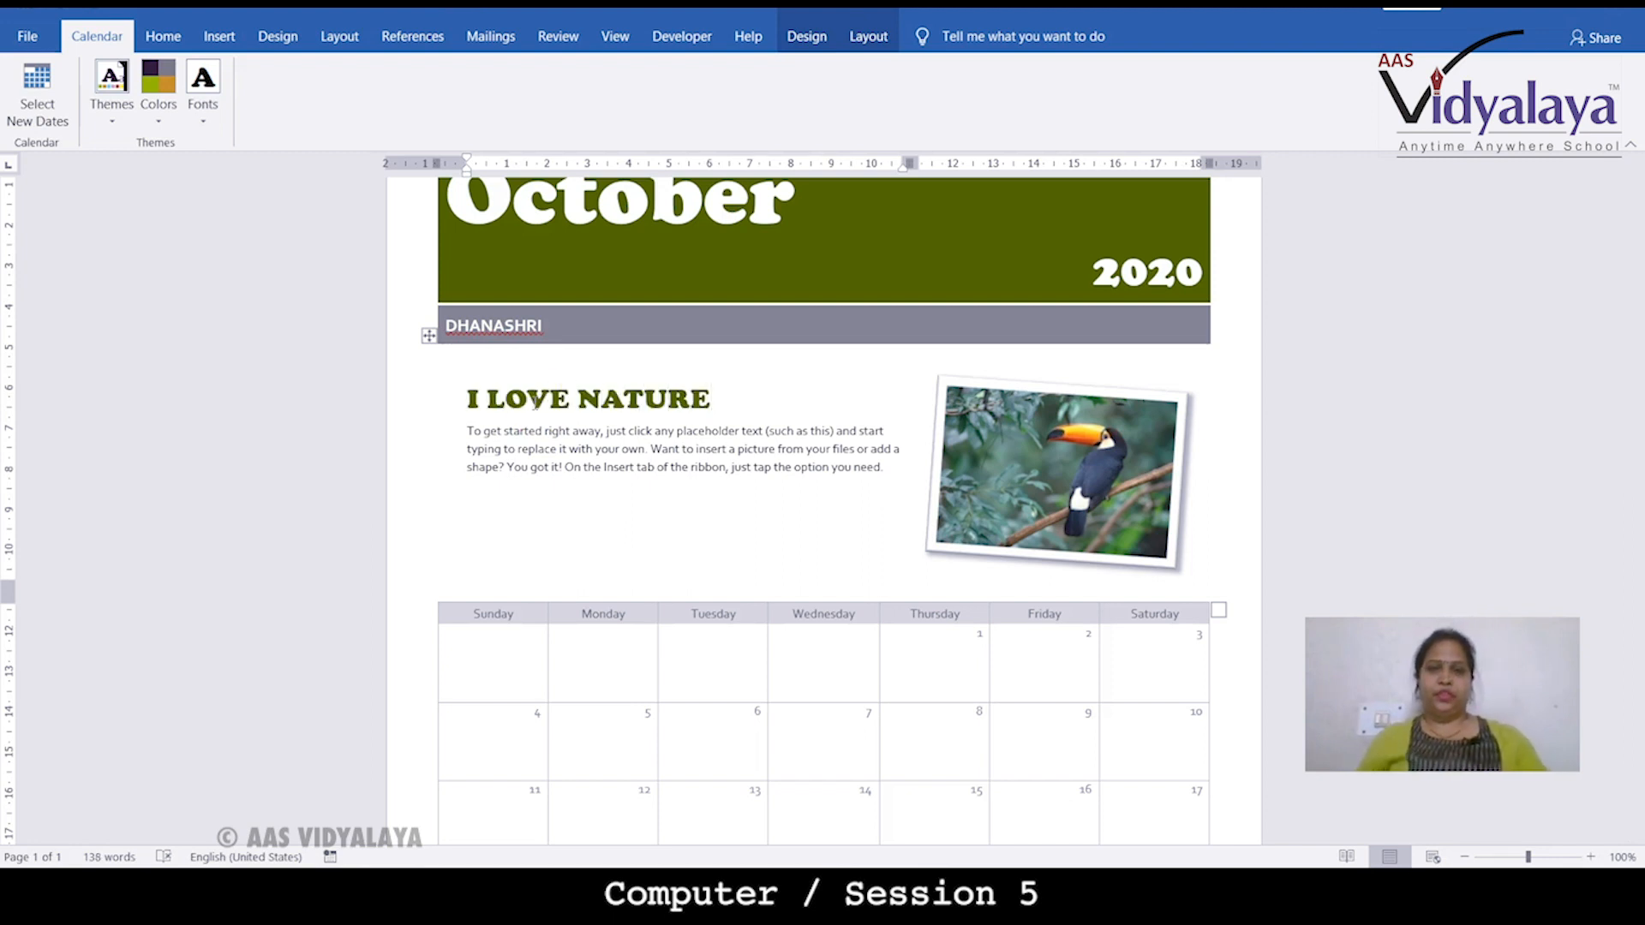
{"action": "left_click", "coordinate": [505, 462]}
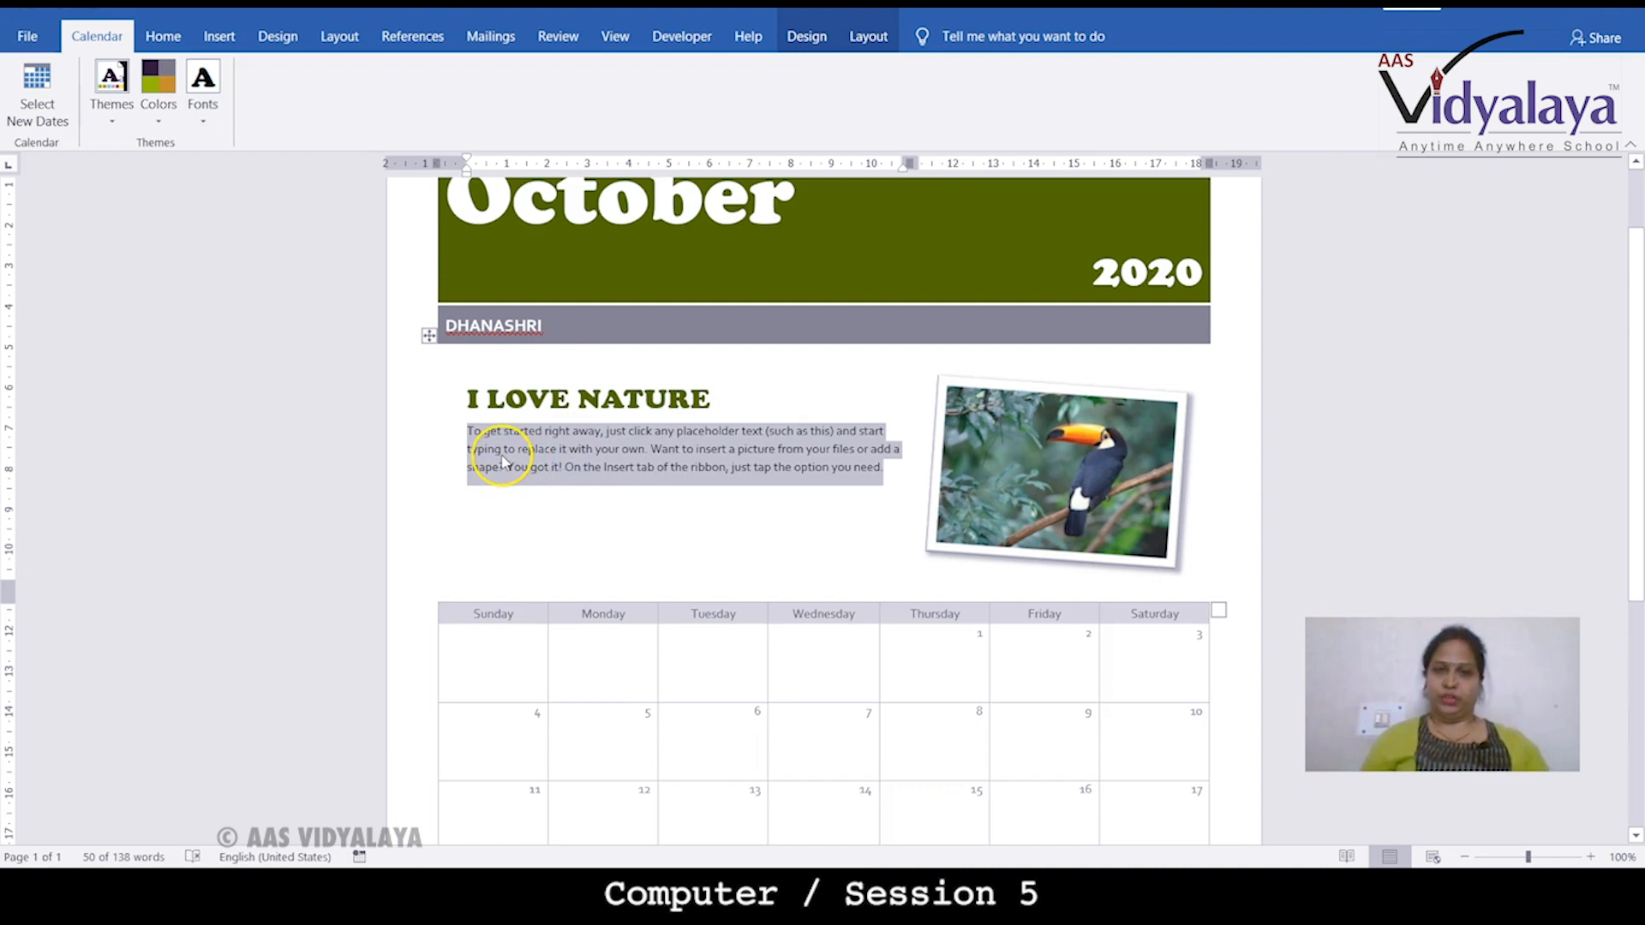
{"action": "left_click", "coordinate": [998, 432]}
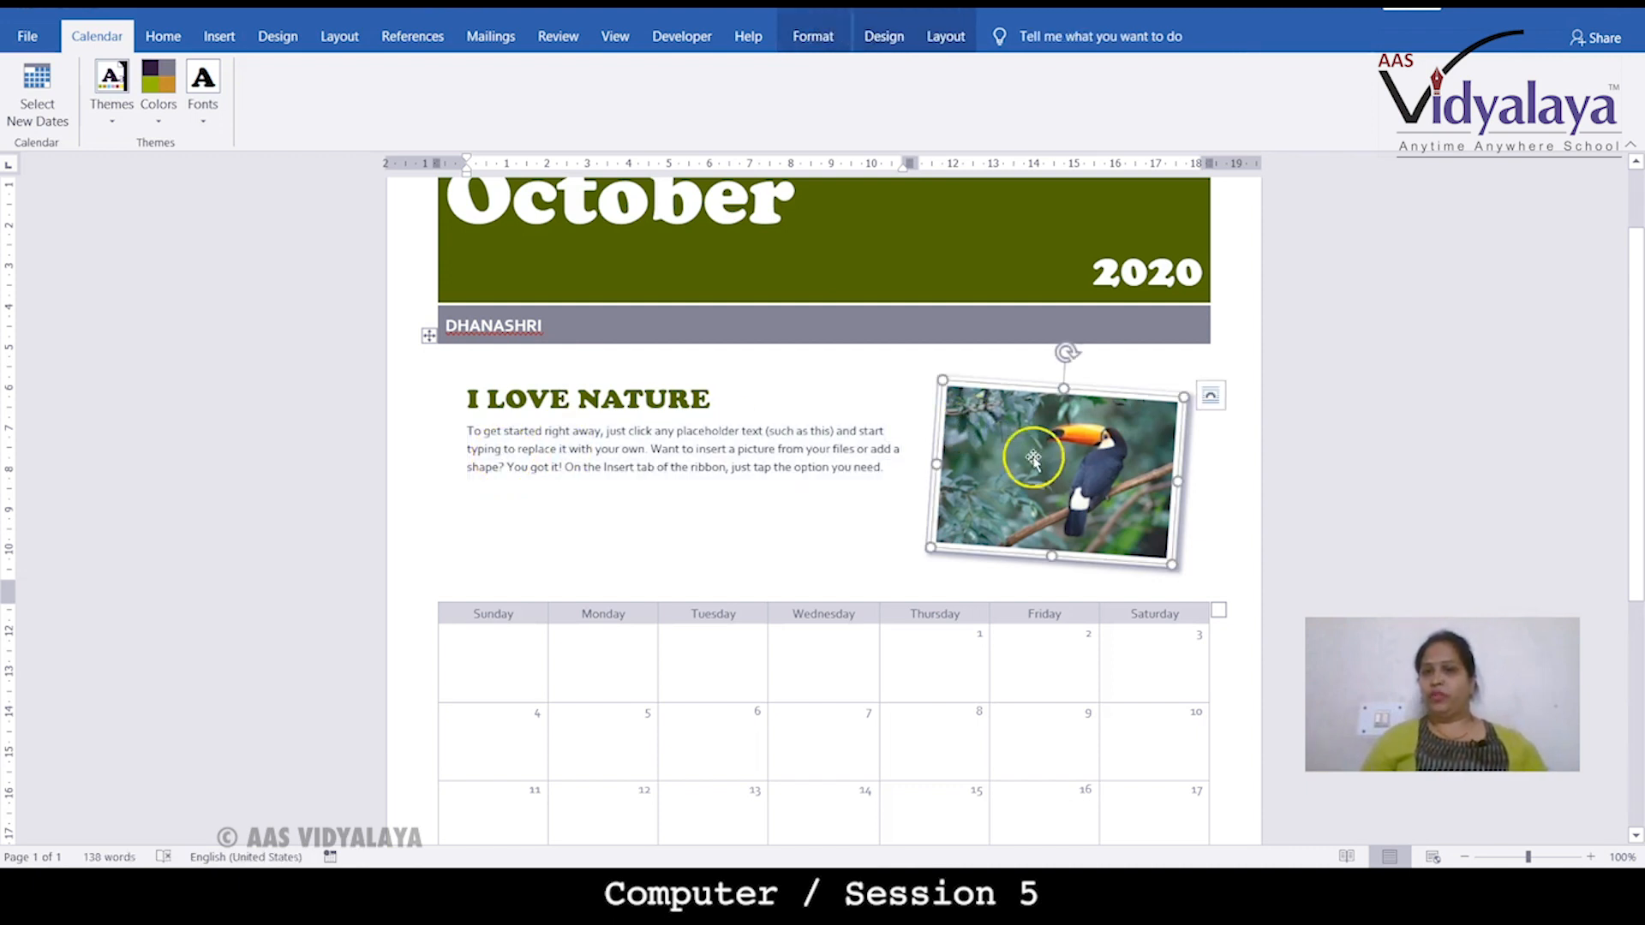
{"action": "scroll", "coordinate": [1120, 456], "scroll_direction": "down", "scroll_amount": 6}
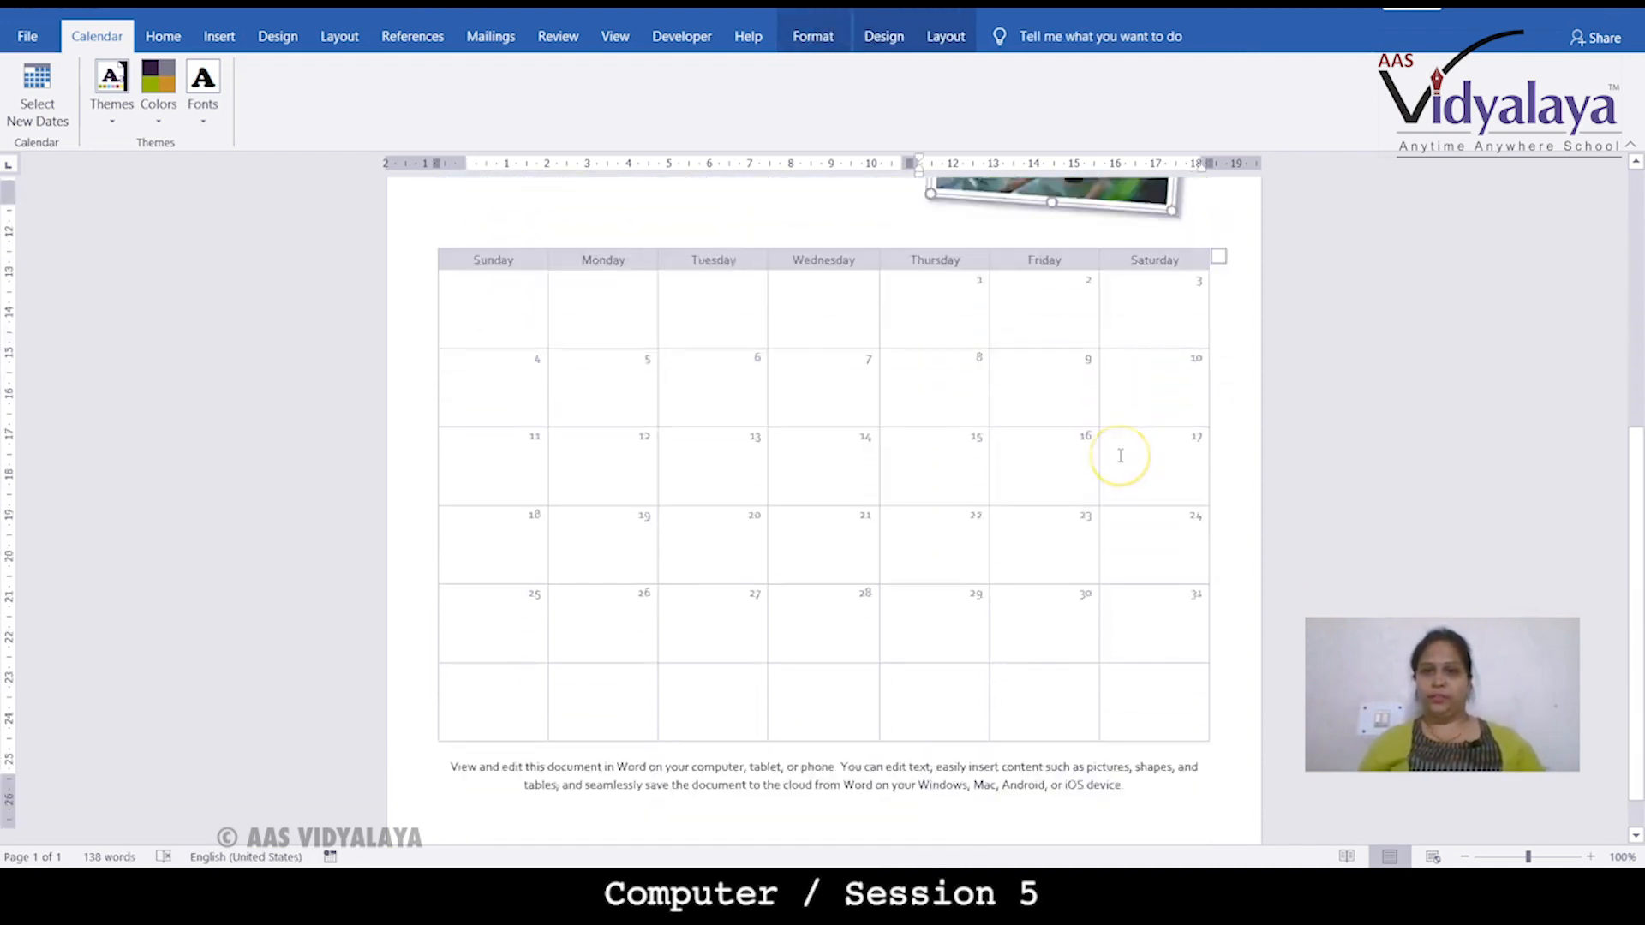
{"action": "scroll", "coordinate": [1119, 456], "scroll_direction": "down", "scroll_amount": 1}
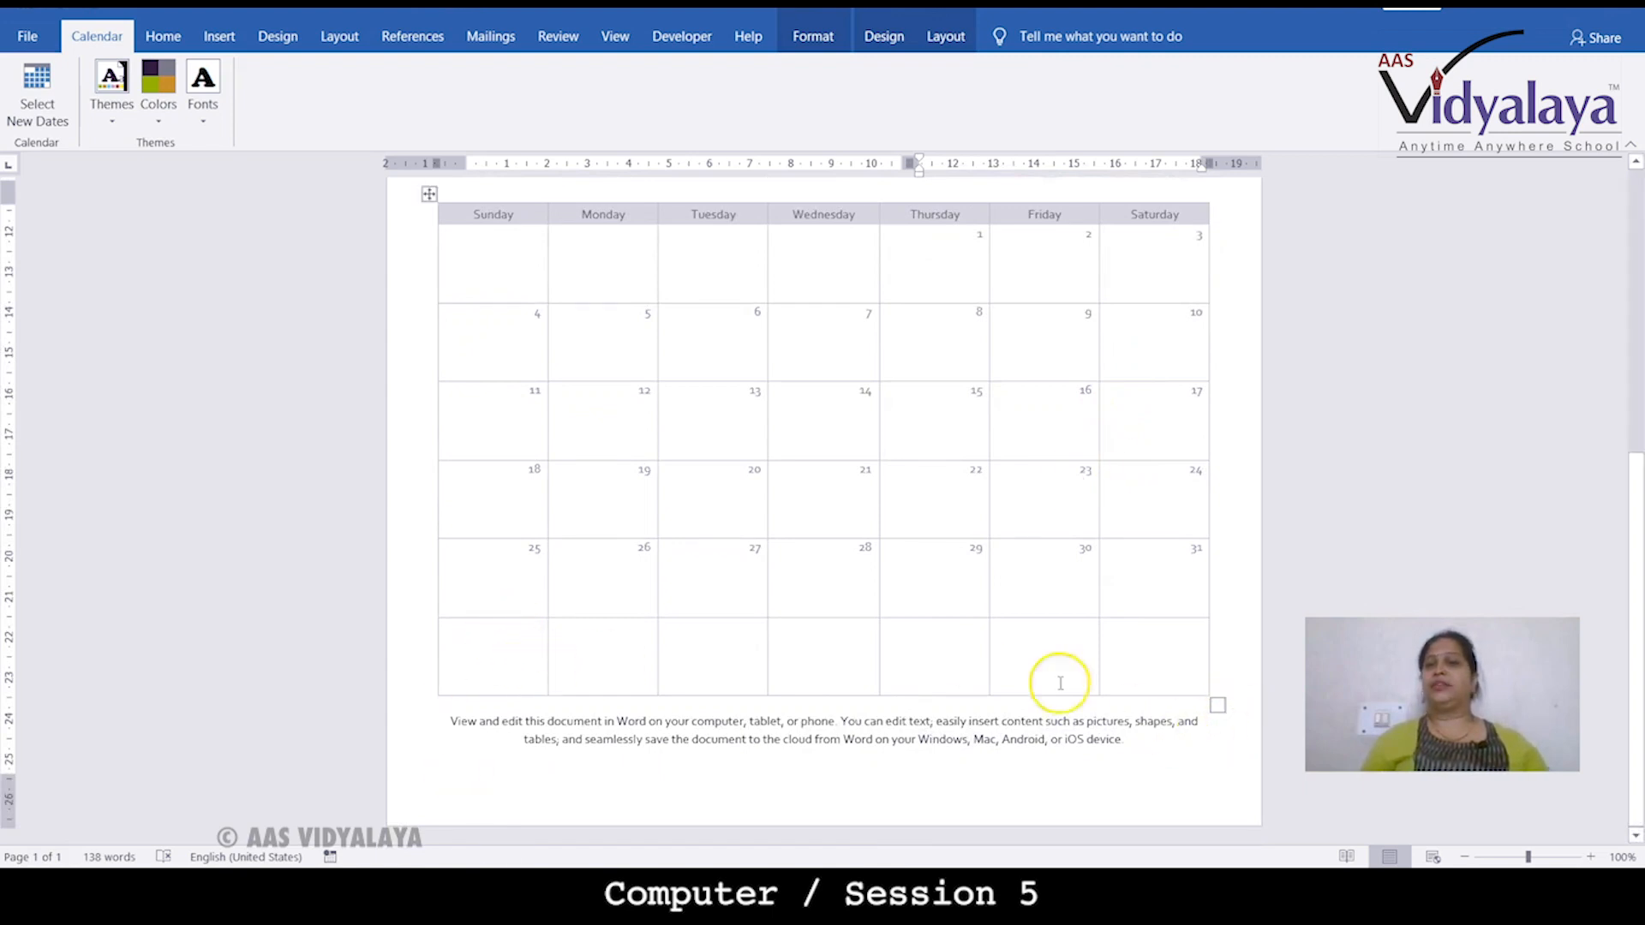
{"action": "scroll", "coordinate": [962, 606], "scroll_direction": "up", "scroll_amount": 10}
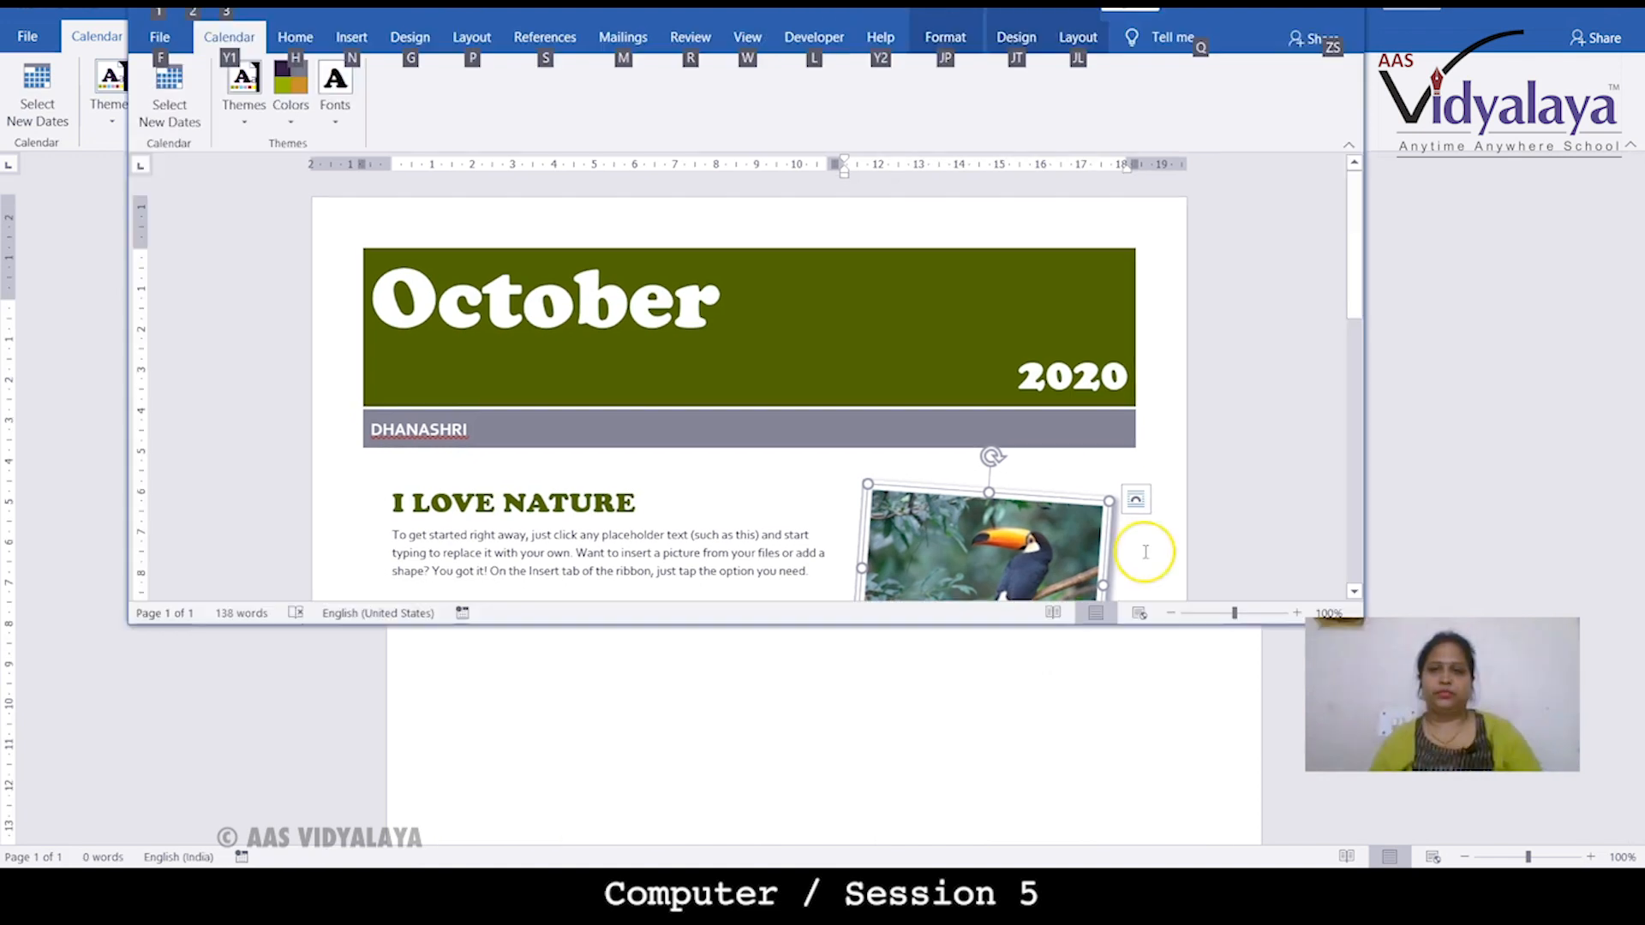
Step: Close the October calendar document without saving its changes
{"action": "left_click", "coordinate": [1147, 550]}
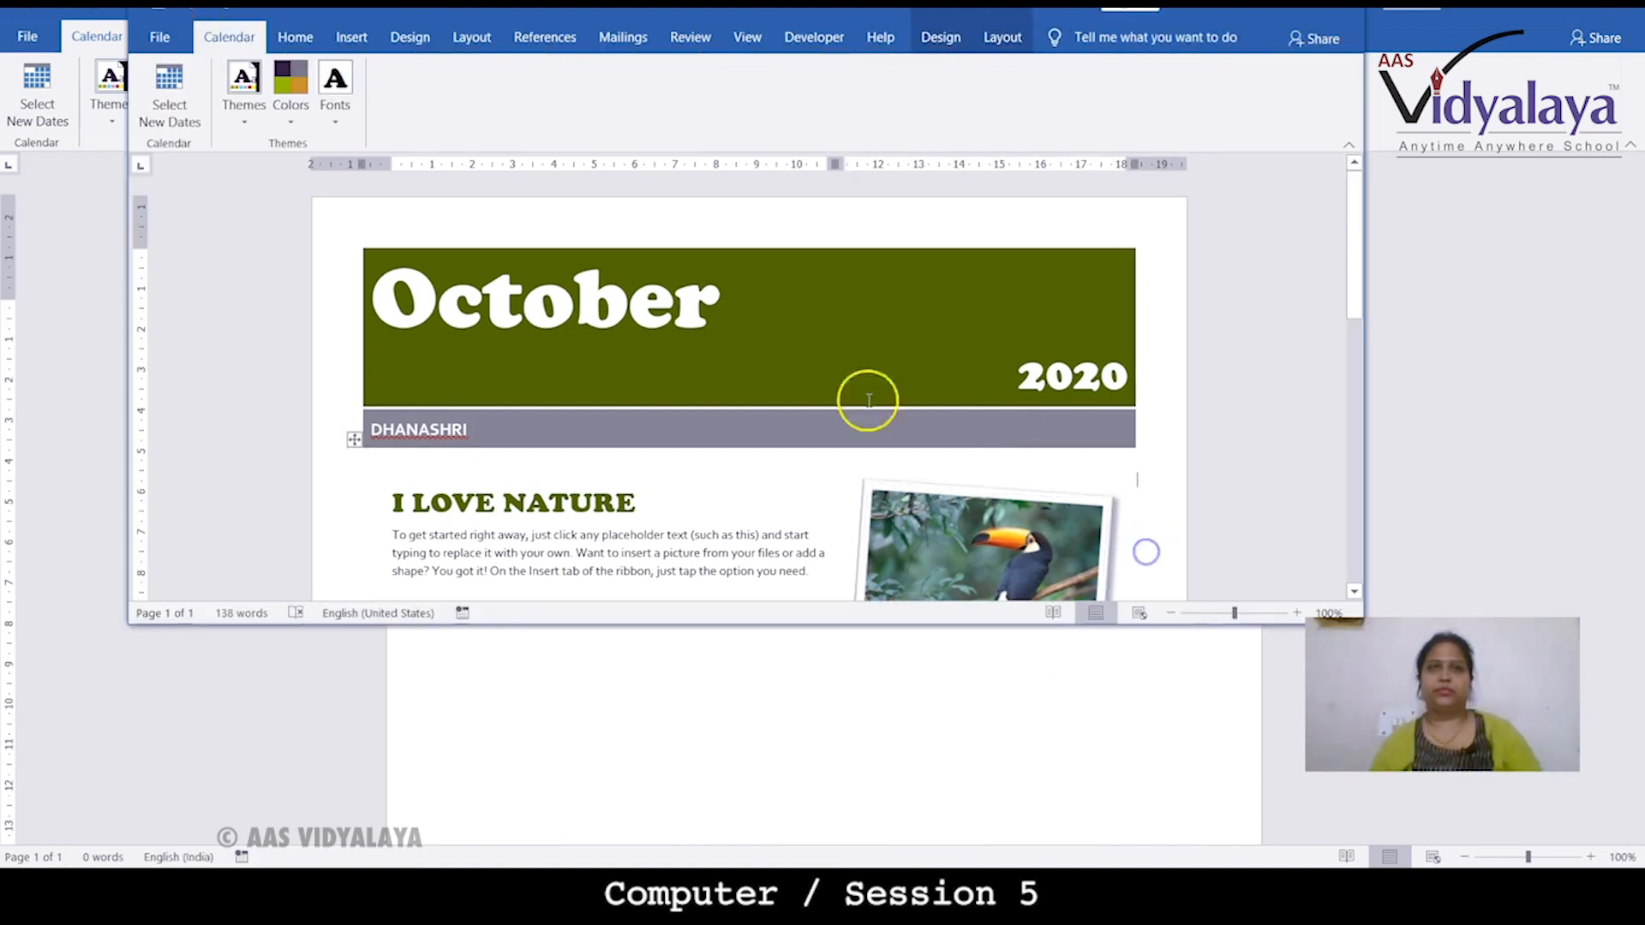
{"action": "left_click_drag", "start_coordinate": [396, 13], "coordinate": [415, 312]}
{"action": "left_click", "coordinate": [1356, 298]}
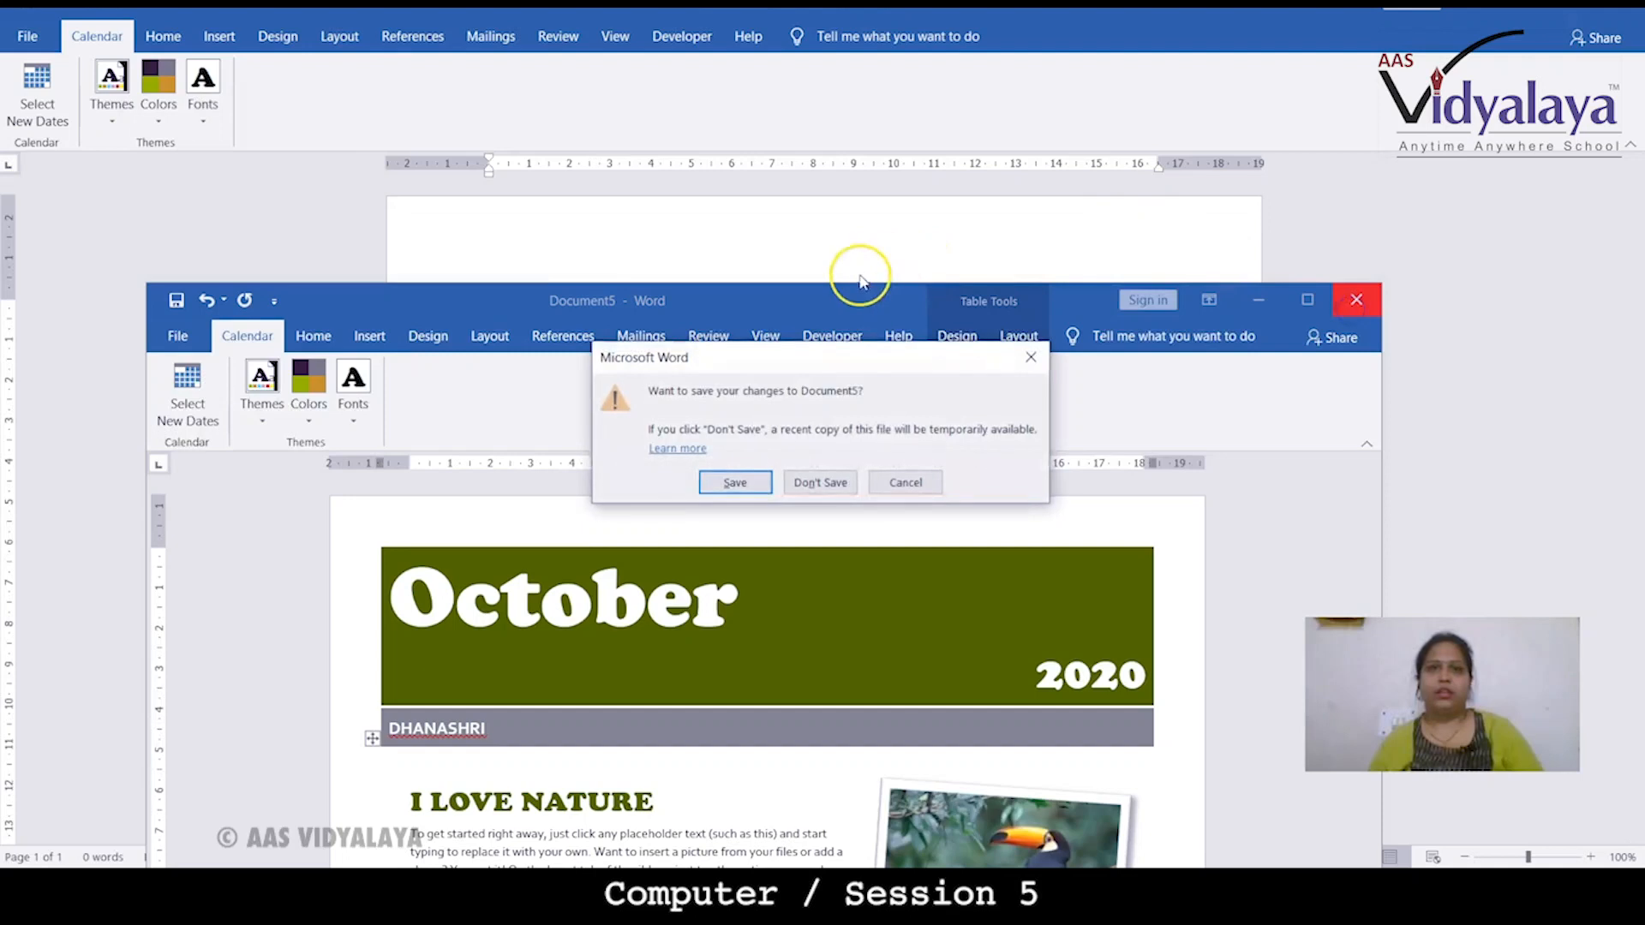
{"action": "left_click", "coordinate": [822, 480]}
Step: In a blank document, write "I LOVE NATURE" and below it the Alice Walker quotation starting "In nature, nothing is perfect and everything is perfect."
{"action": "left_click", "coordinate": [591, 309]}
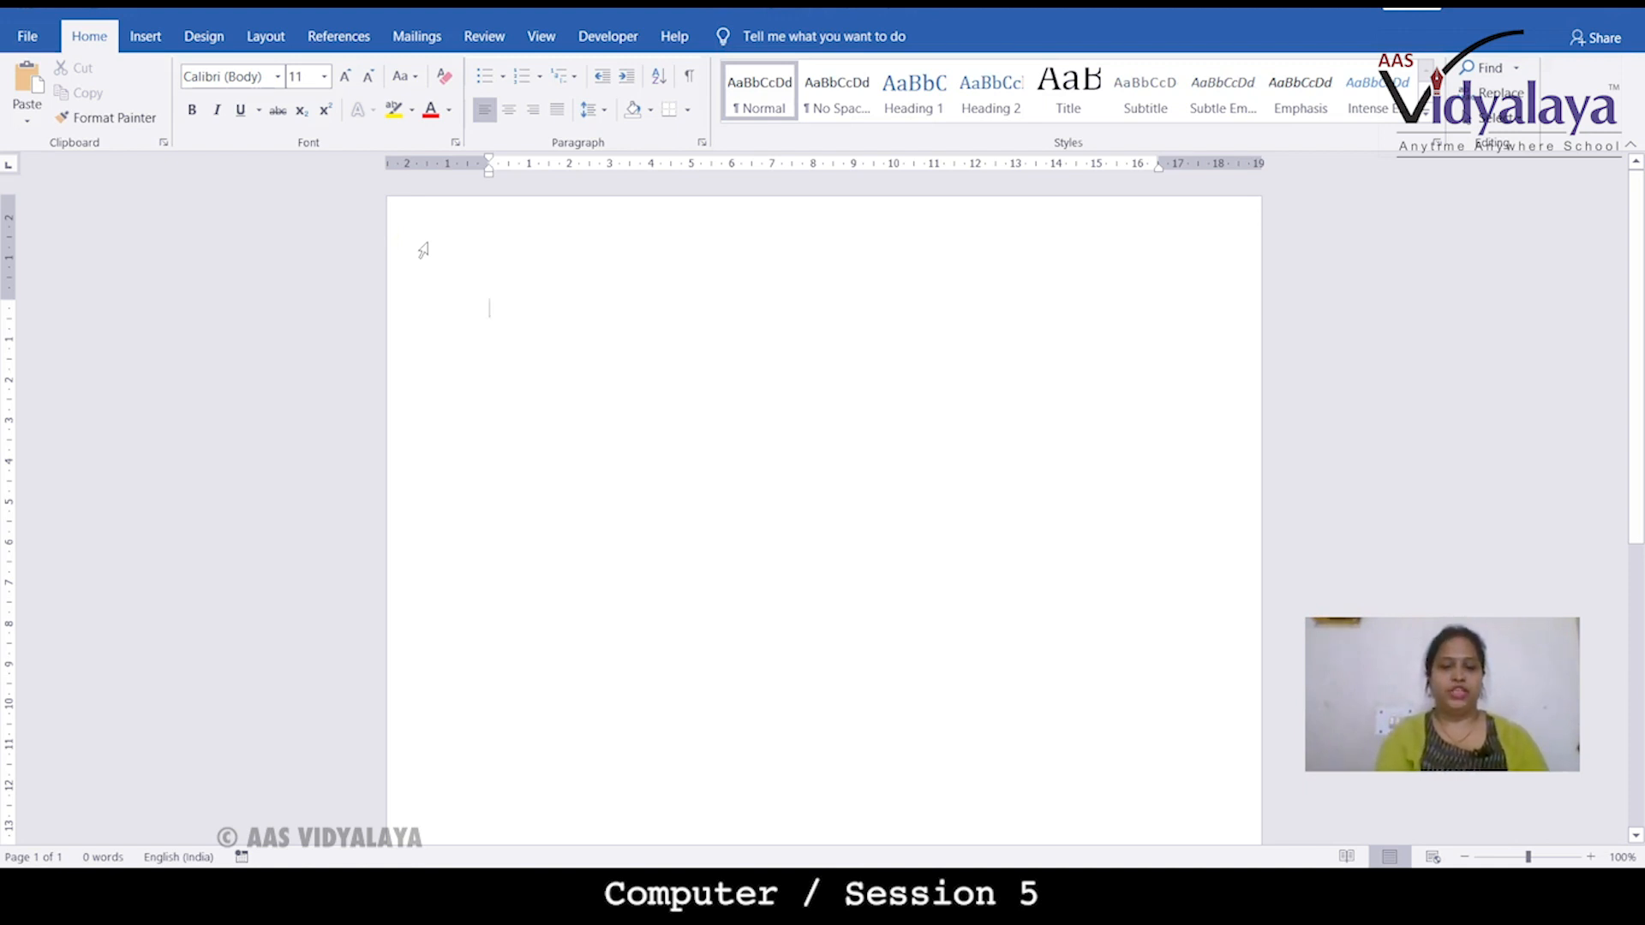
{"action": "type", "text": "i"}
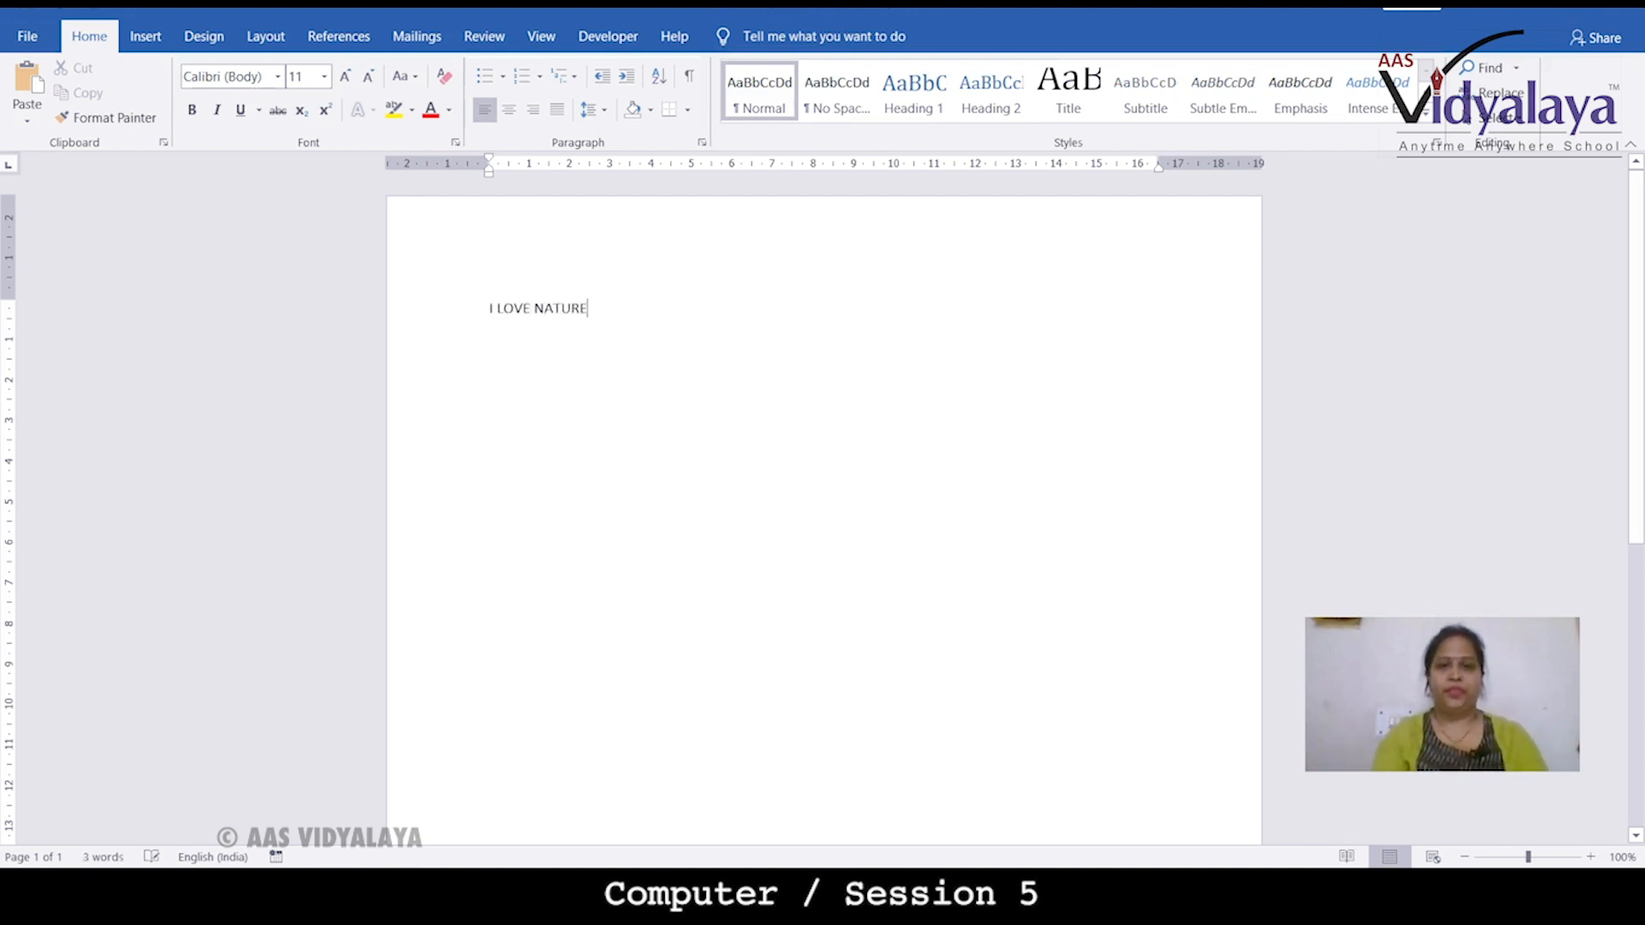
{"action": "type", "text": "In nature, nothing is perfect and everything is perfect. Trees can be contorted, bent in weird ways, and they’re still beautiful. – Alice"}
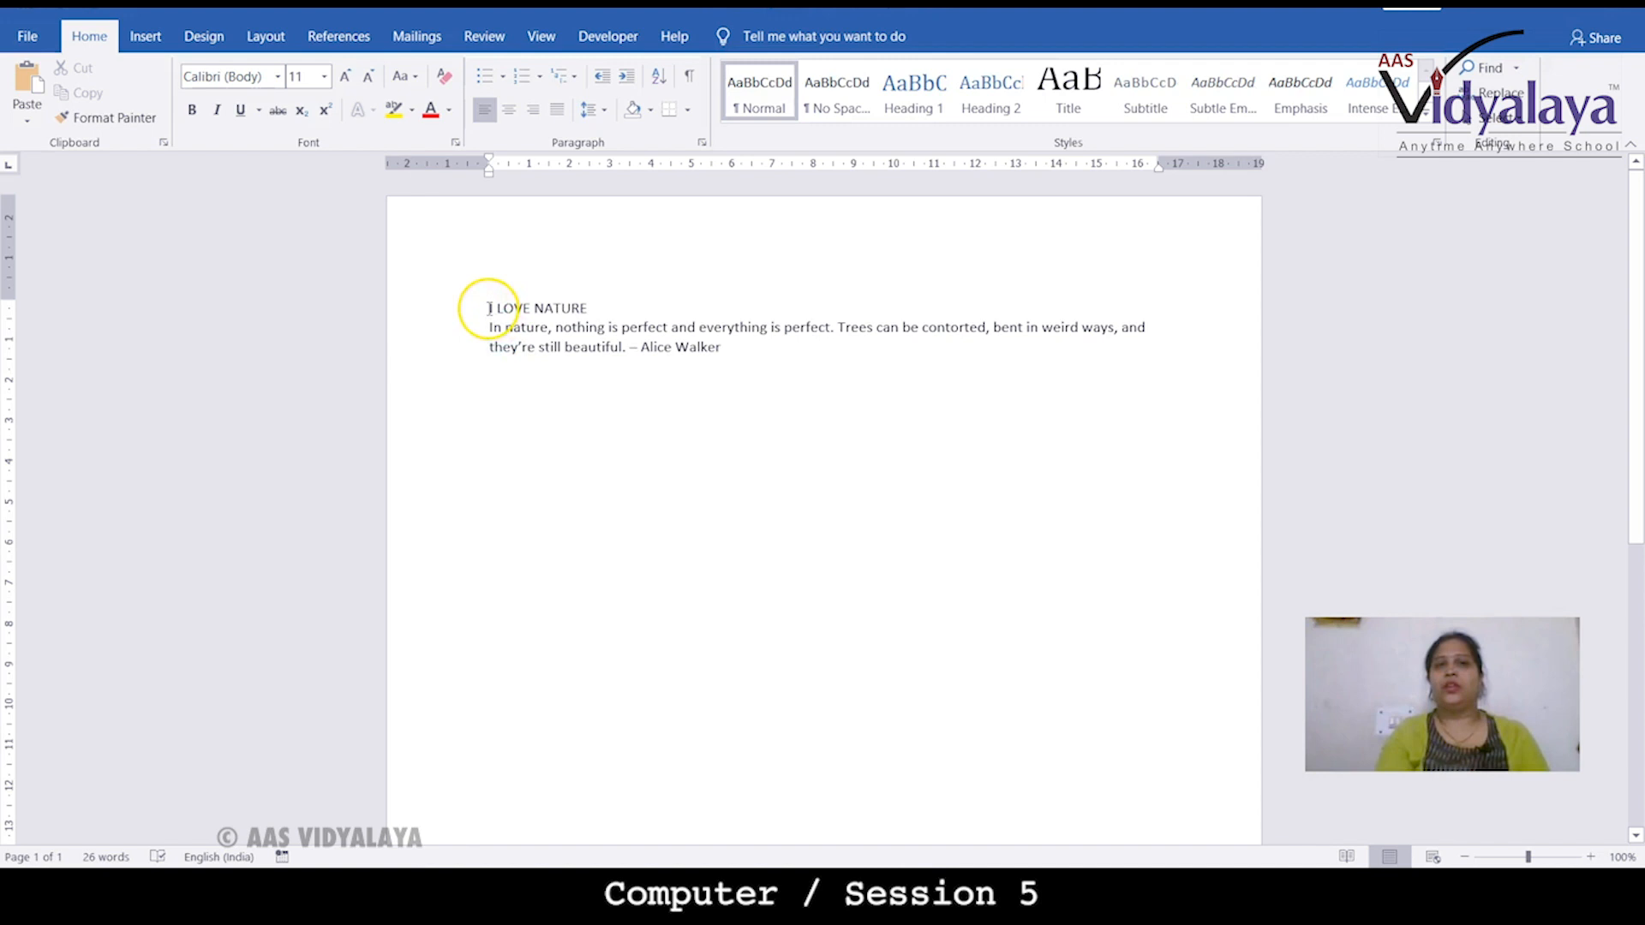
Step: Set the font size of the Alice Walker quotation to 20
{"action": "left_click_drag", "start_coordinate": [474, 322], "coordinate": [830, 379]}
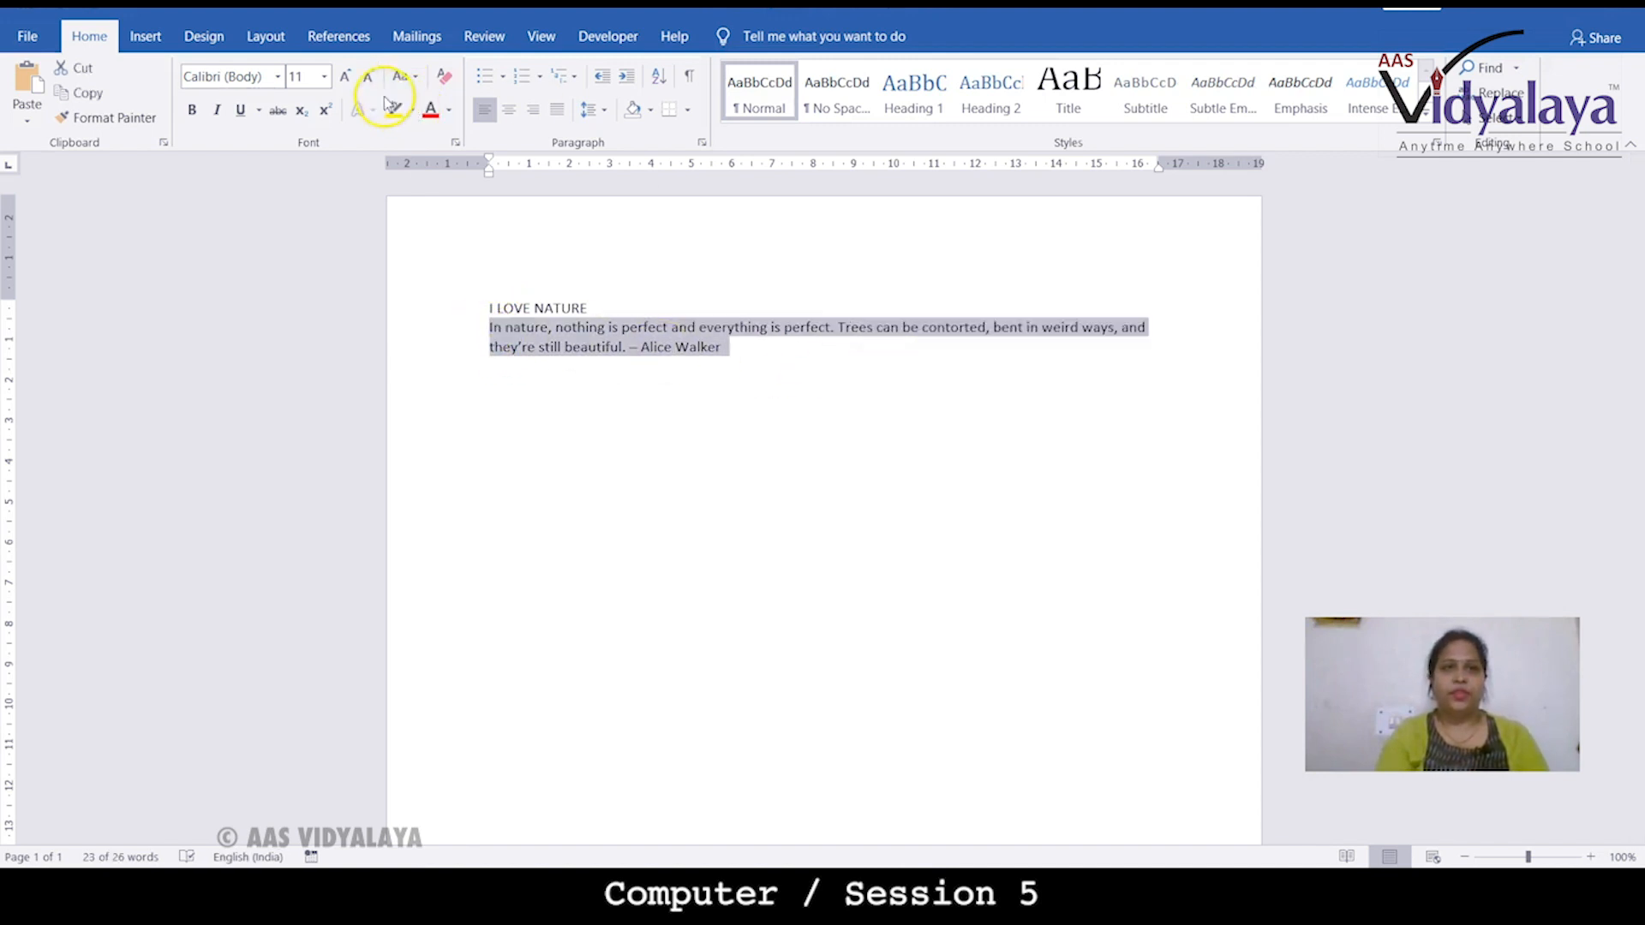
{"action": "left_click", "coordinate": [325, 77]}
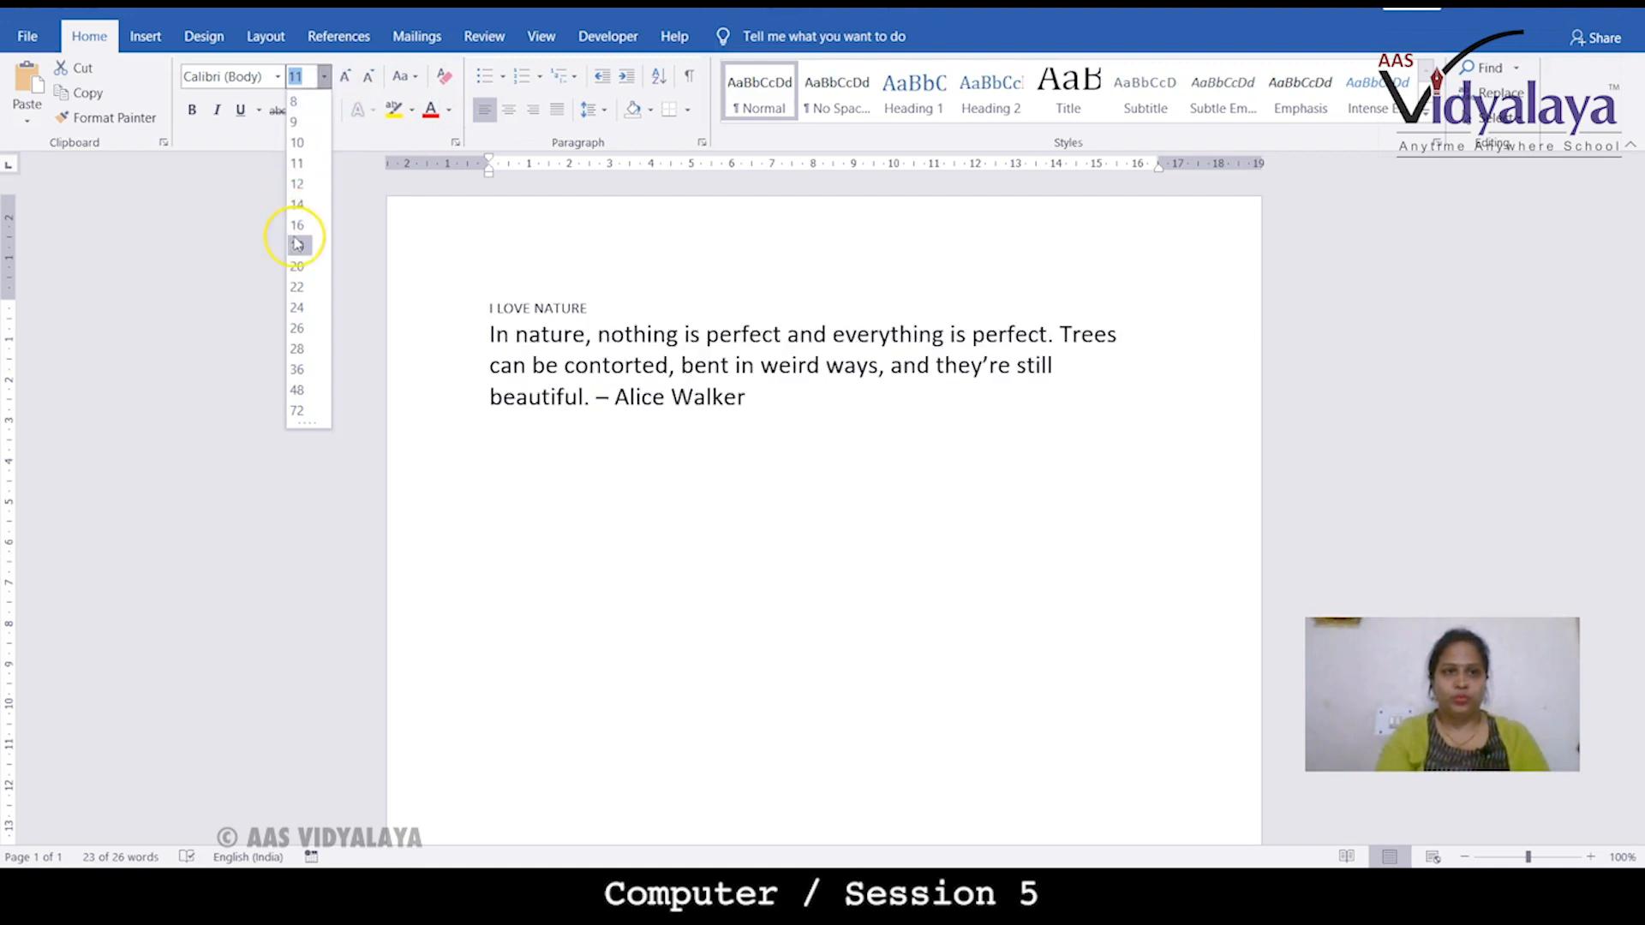
{"action": "left_click", "coordinate": [297, 267]}
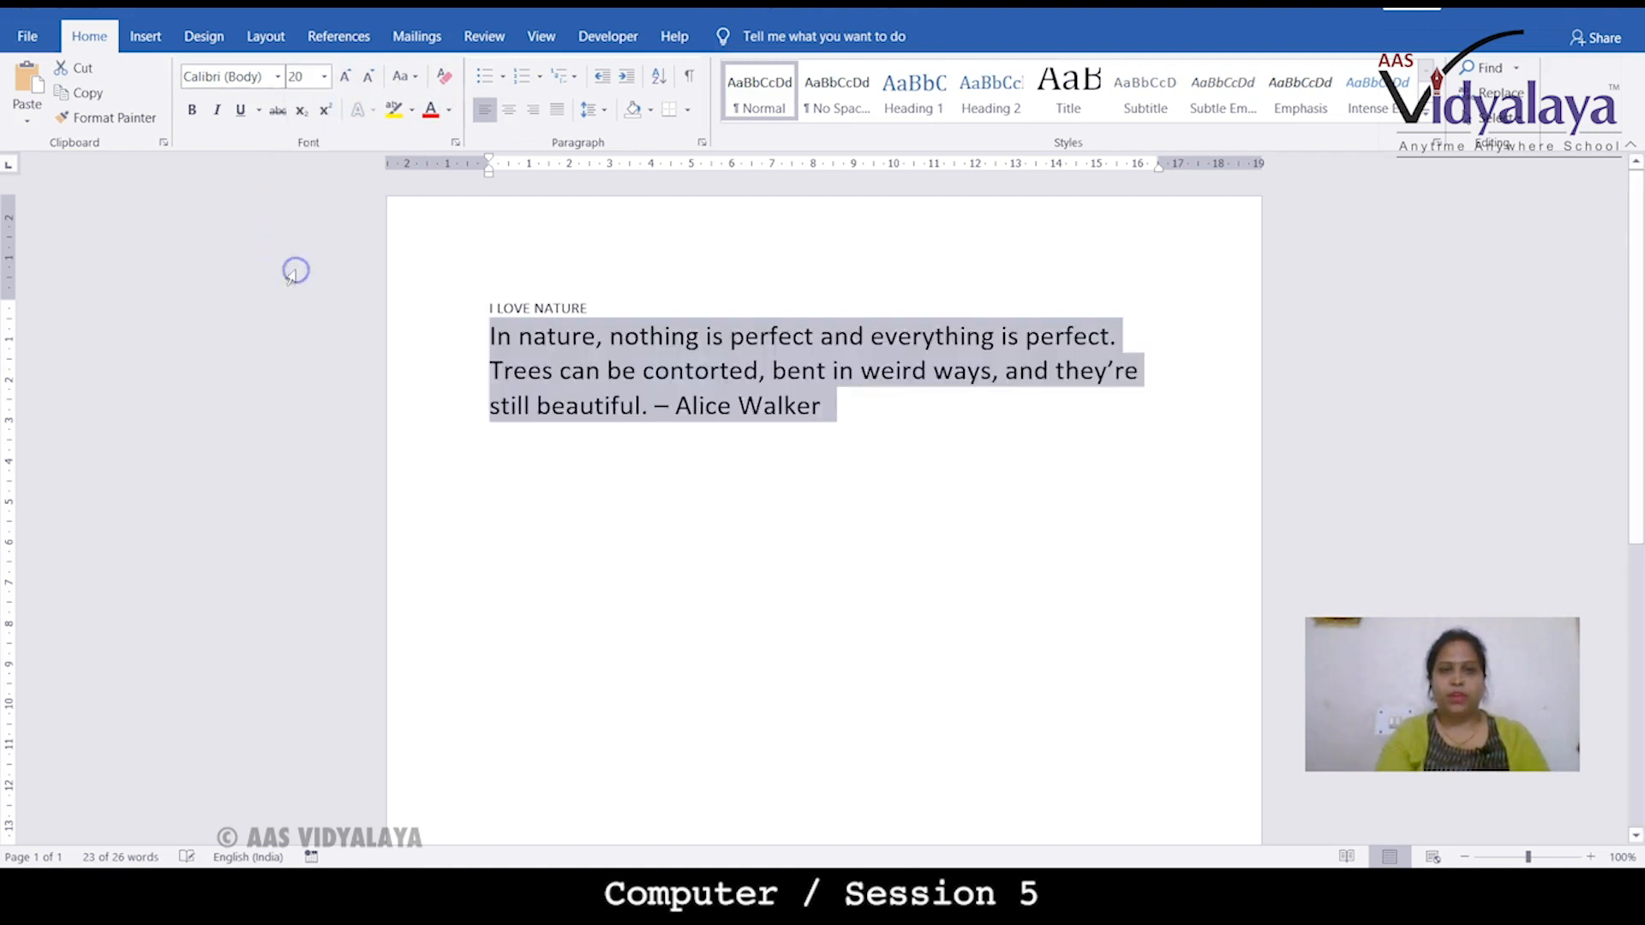
Step: Colour the quotation dark green from the extended colour palette and make it bold
{"action": "left_click", "coordinate": [451, 112]}
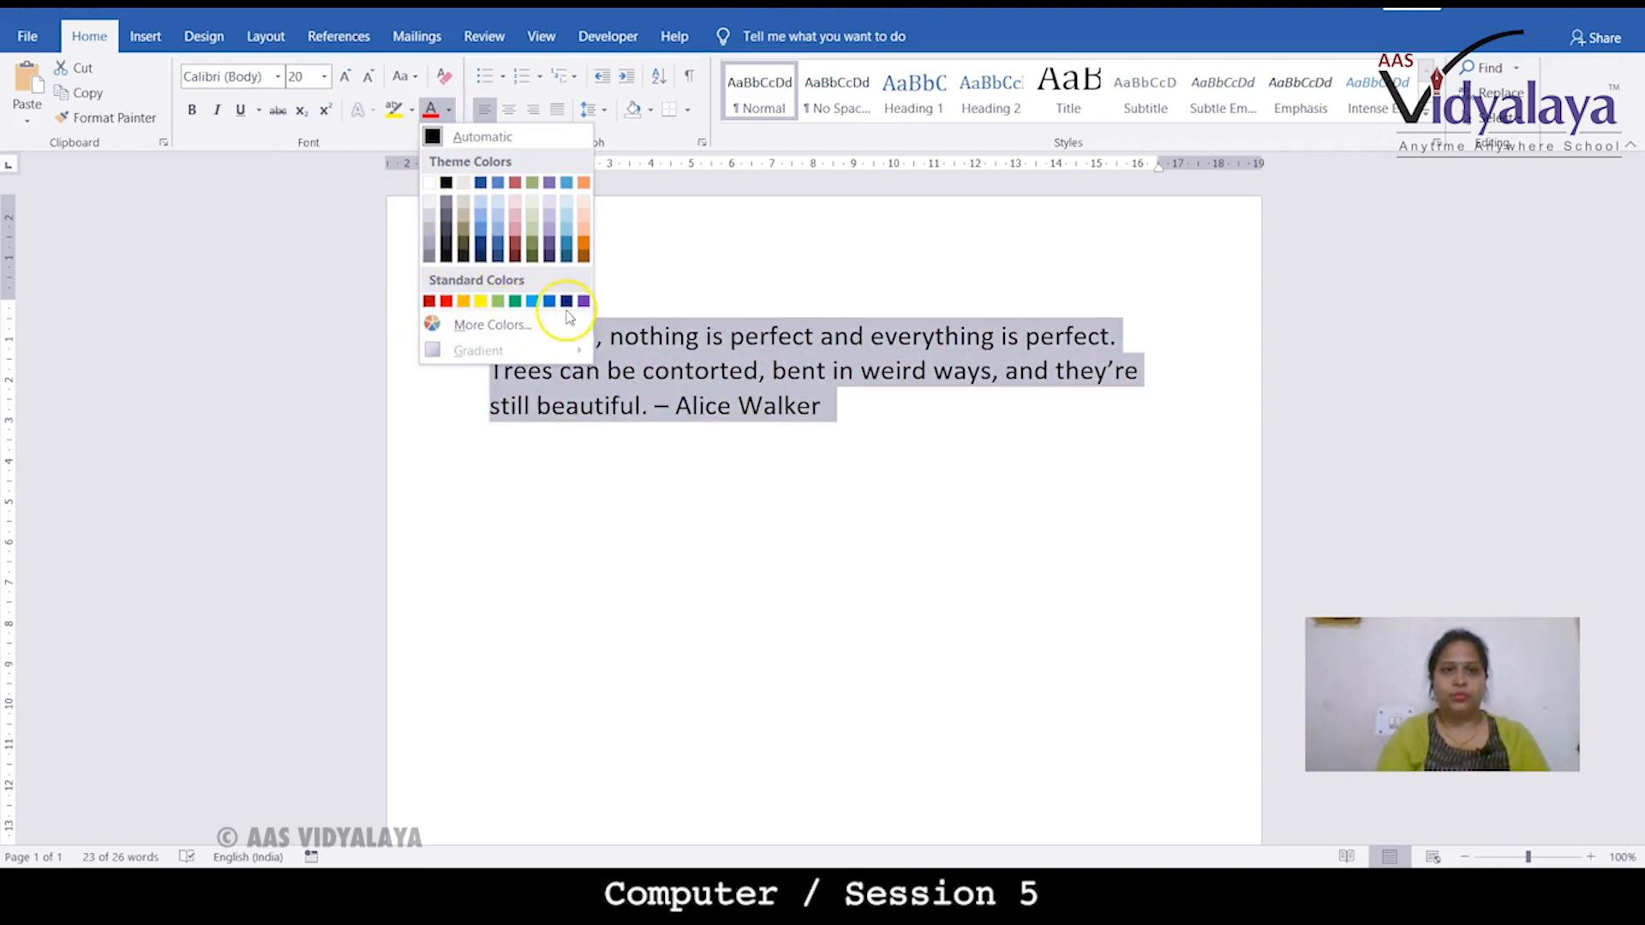
{"action": "left_click", "coordinate": [490, 325]}
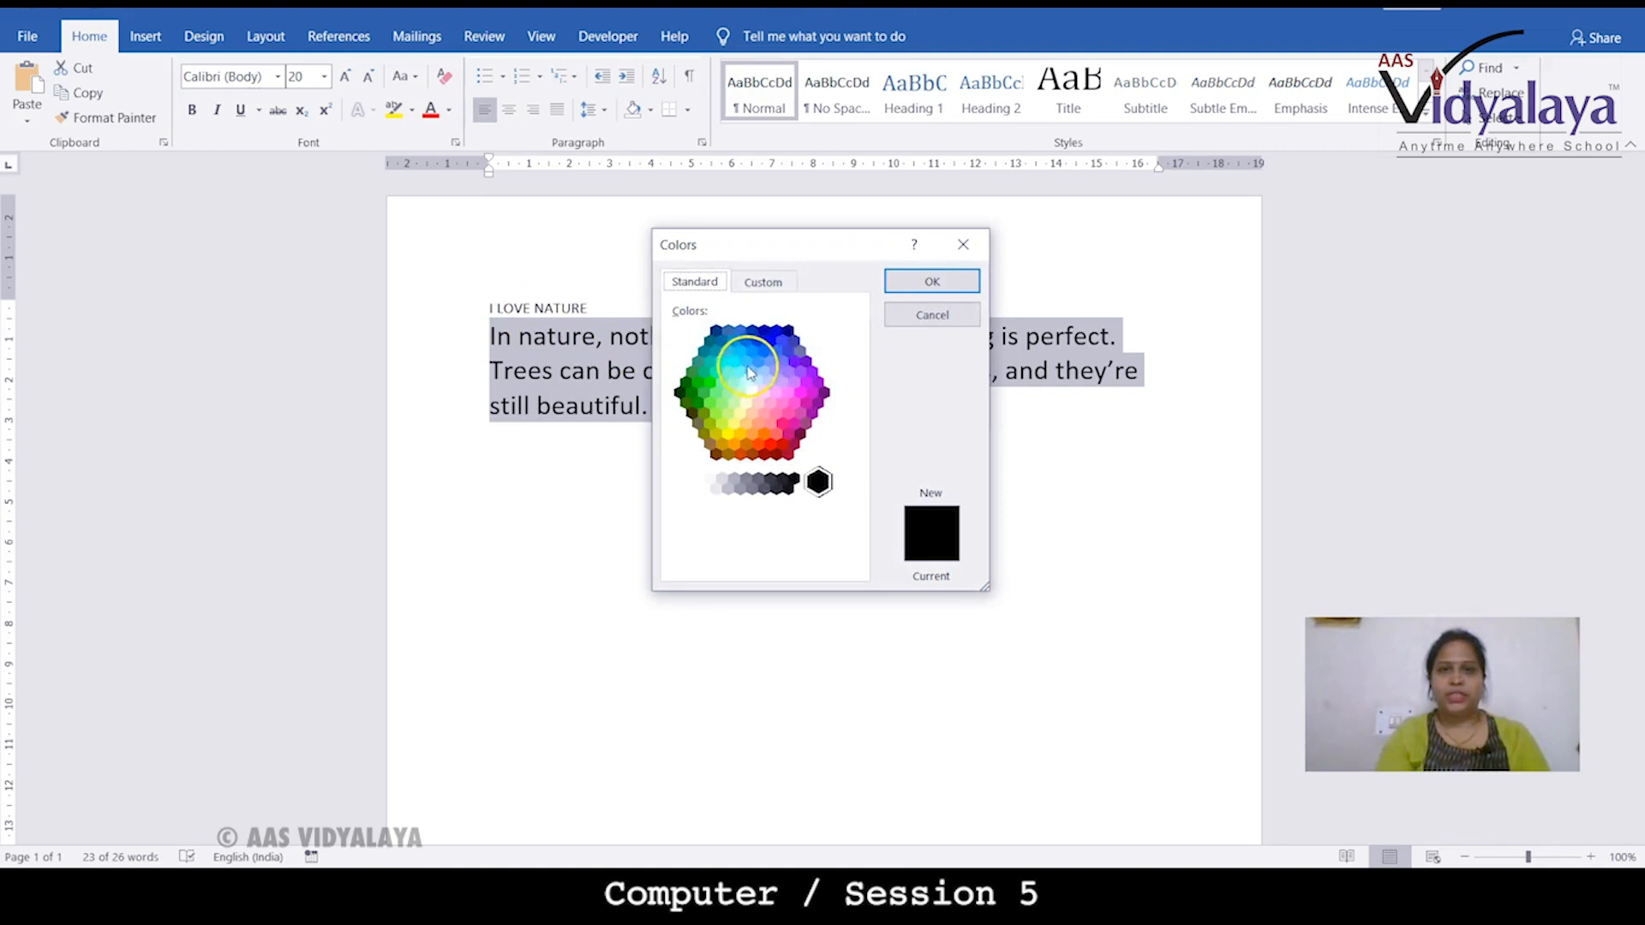
{"action": "left_click", "coordinate": [764, 330]}
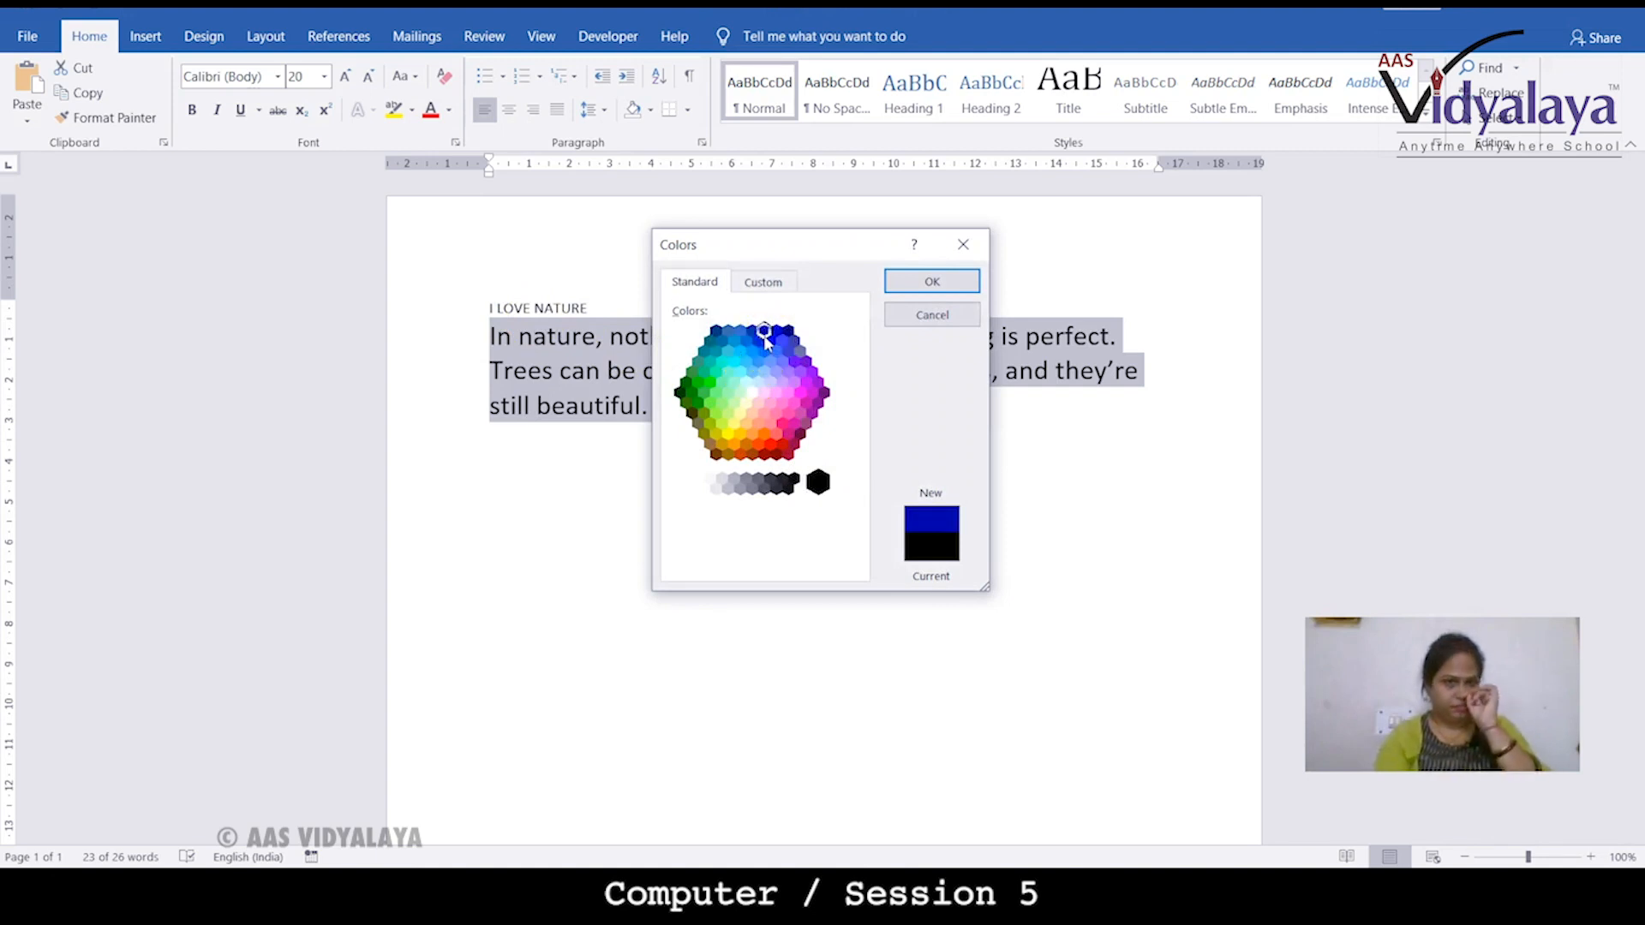
{"action": "left_click", "coordinate": [679, 392]}
{"action": "left_click", "coordinate": [933, 282]}
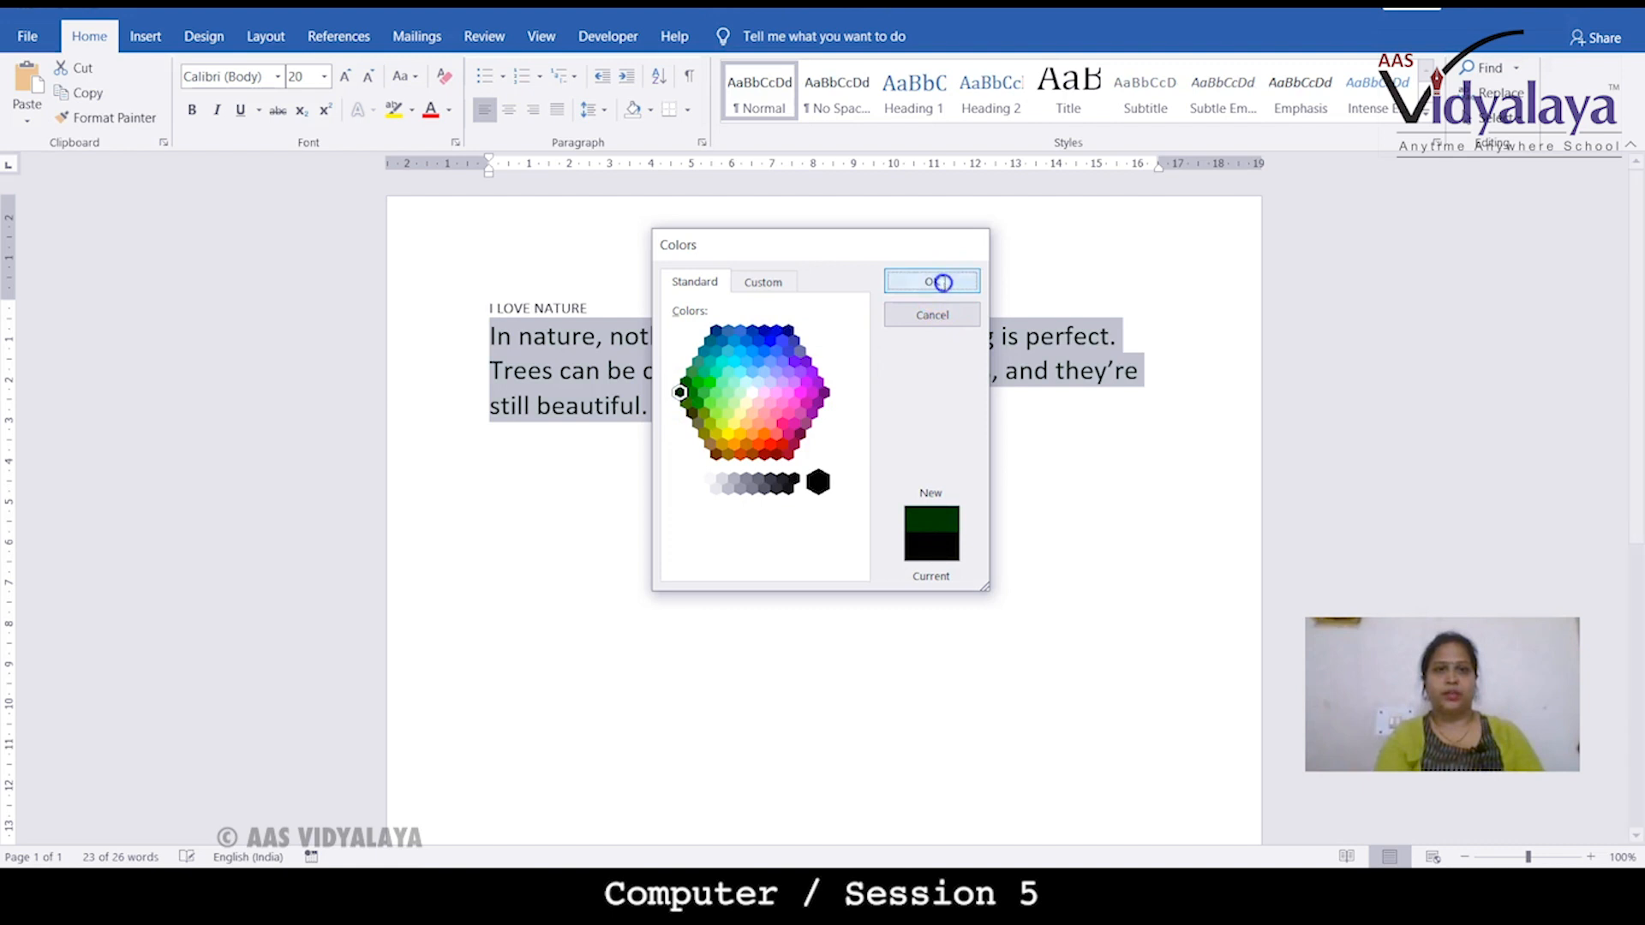
{"action": "left_click", "coordinate": [194, 111]}
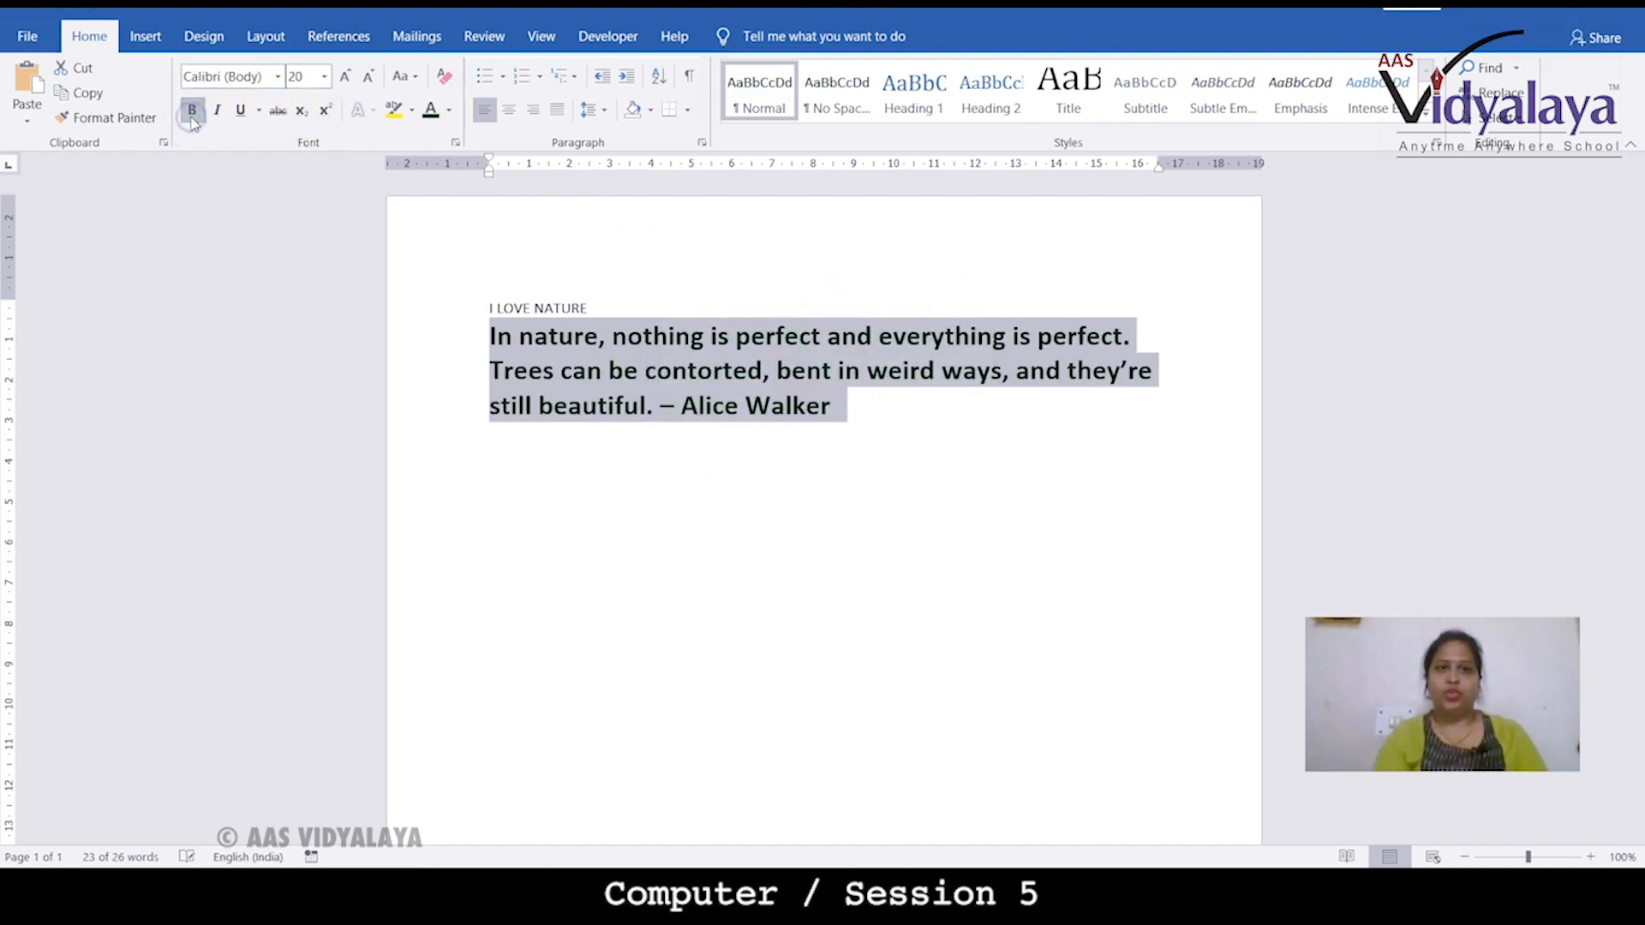
Step: Enlarge the Alice Walker quotation's font to size 26
{"action": "left_click", "coordinate": [345, 77]}
{"action": "left_click", "coordinate": [345, 77]}
{"action": "left_click", "coordinate": [346, 77]}
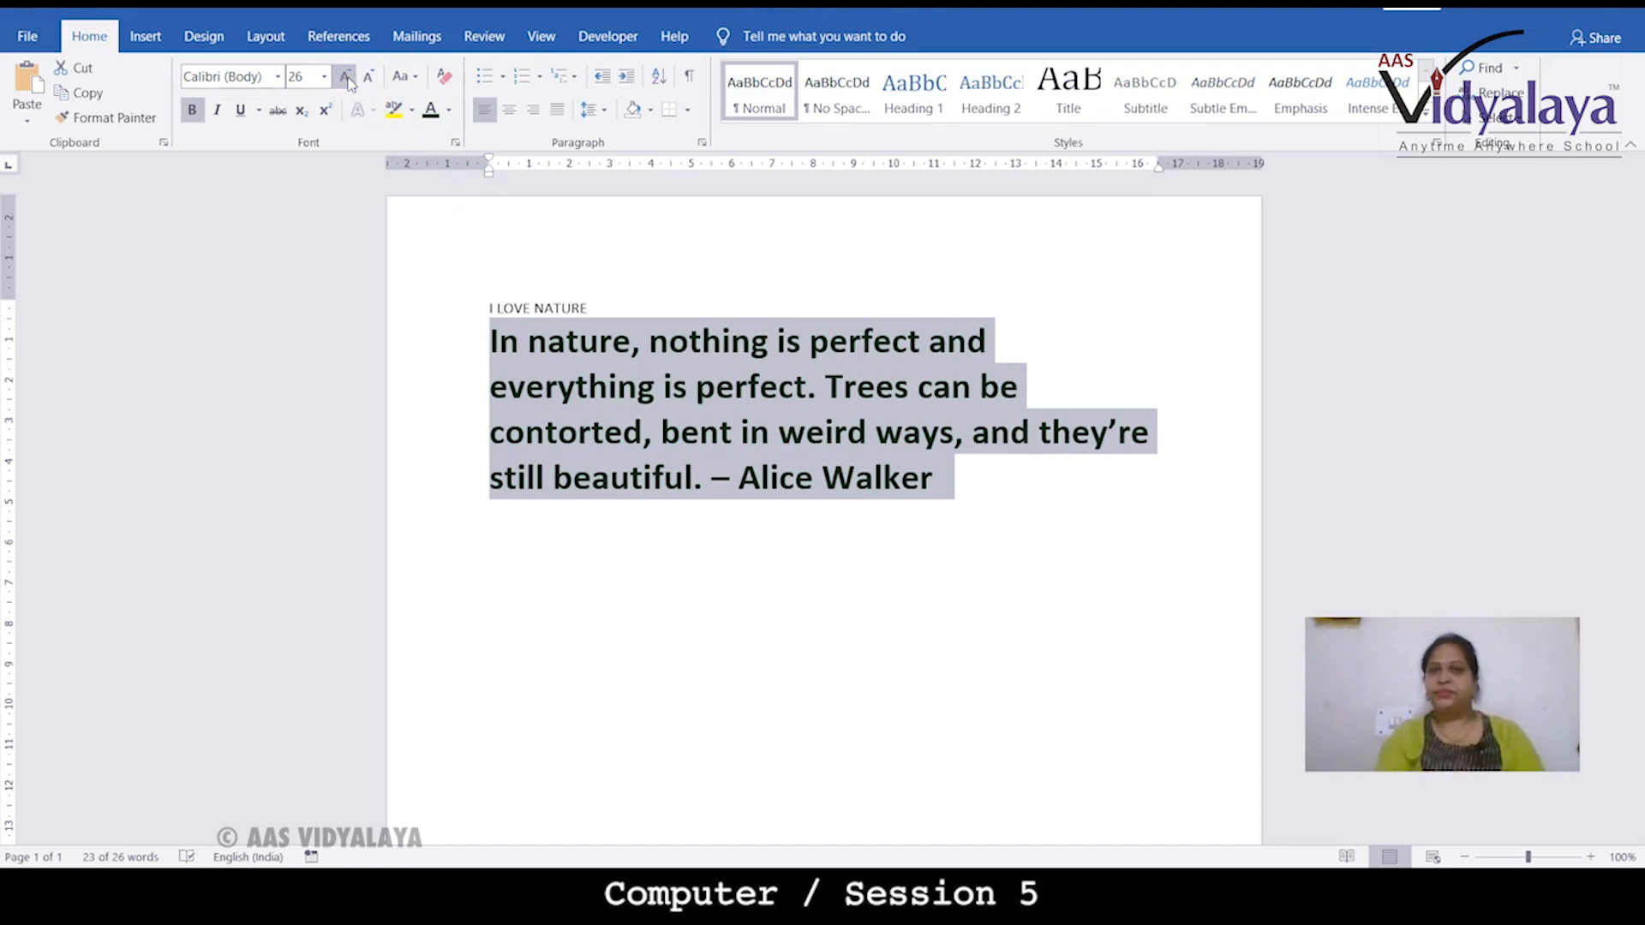
{"action": "left_click", "coordinate": [540, 340]}
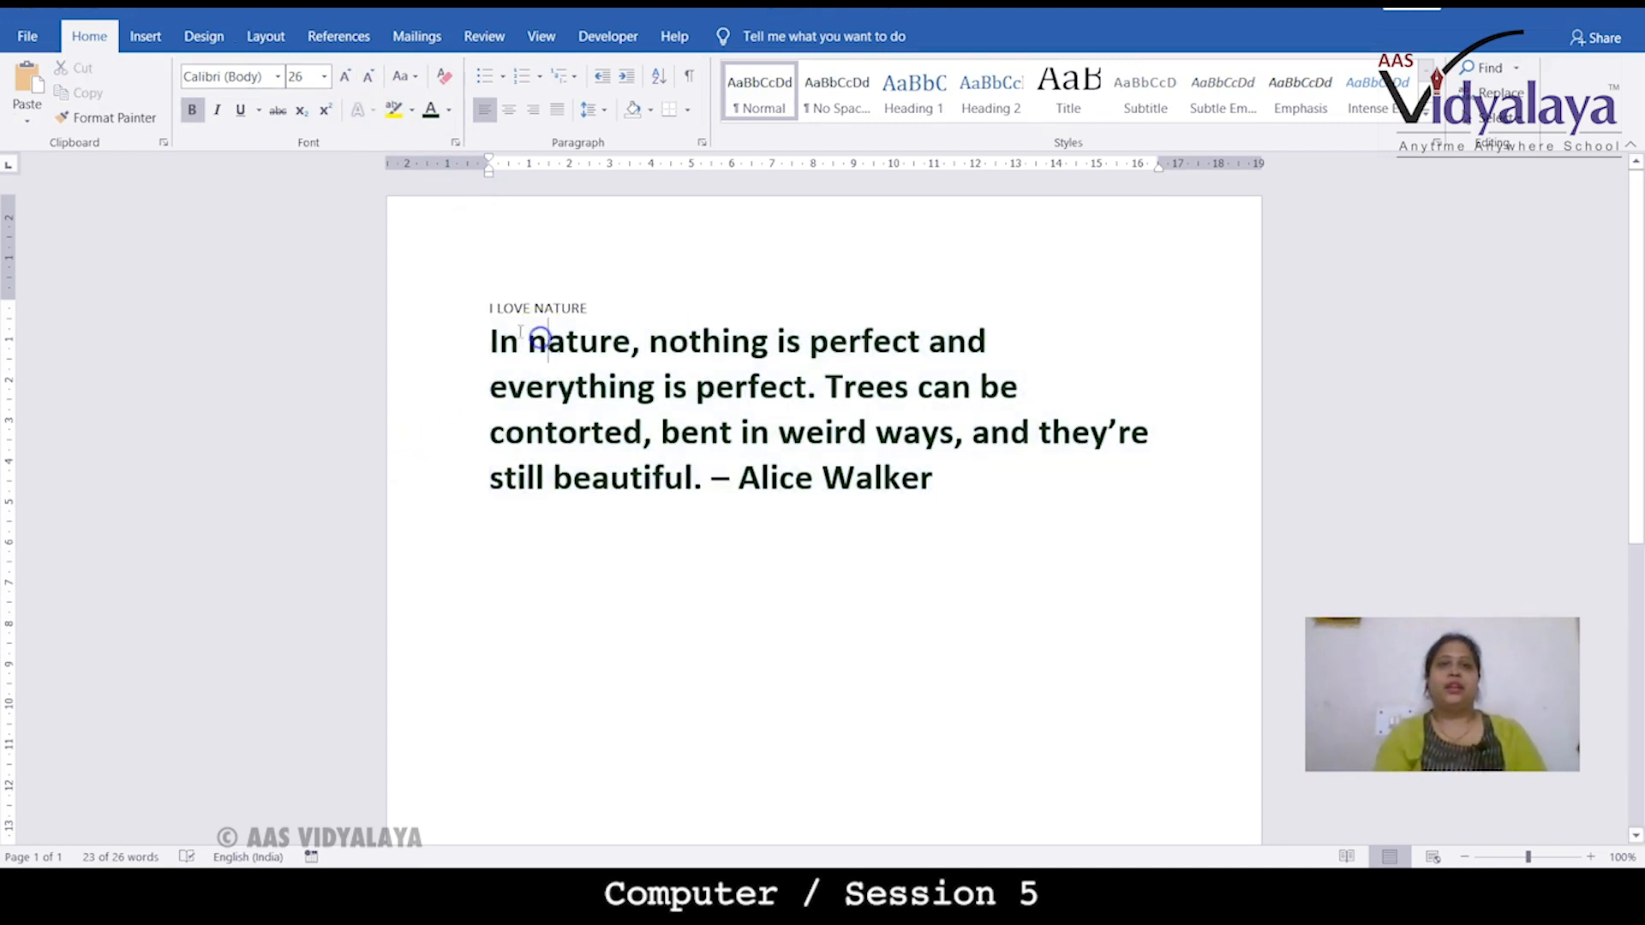
Step: Apply the Heading 1 style to the "I LOVE NATURE" line and show the document's headings for navigation
{"action": "left_click_drag", "start_coordinate": [488, 308], "coordinate": [596, 310]}
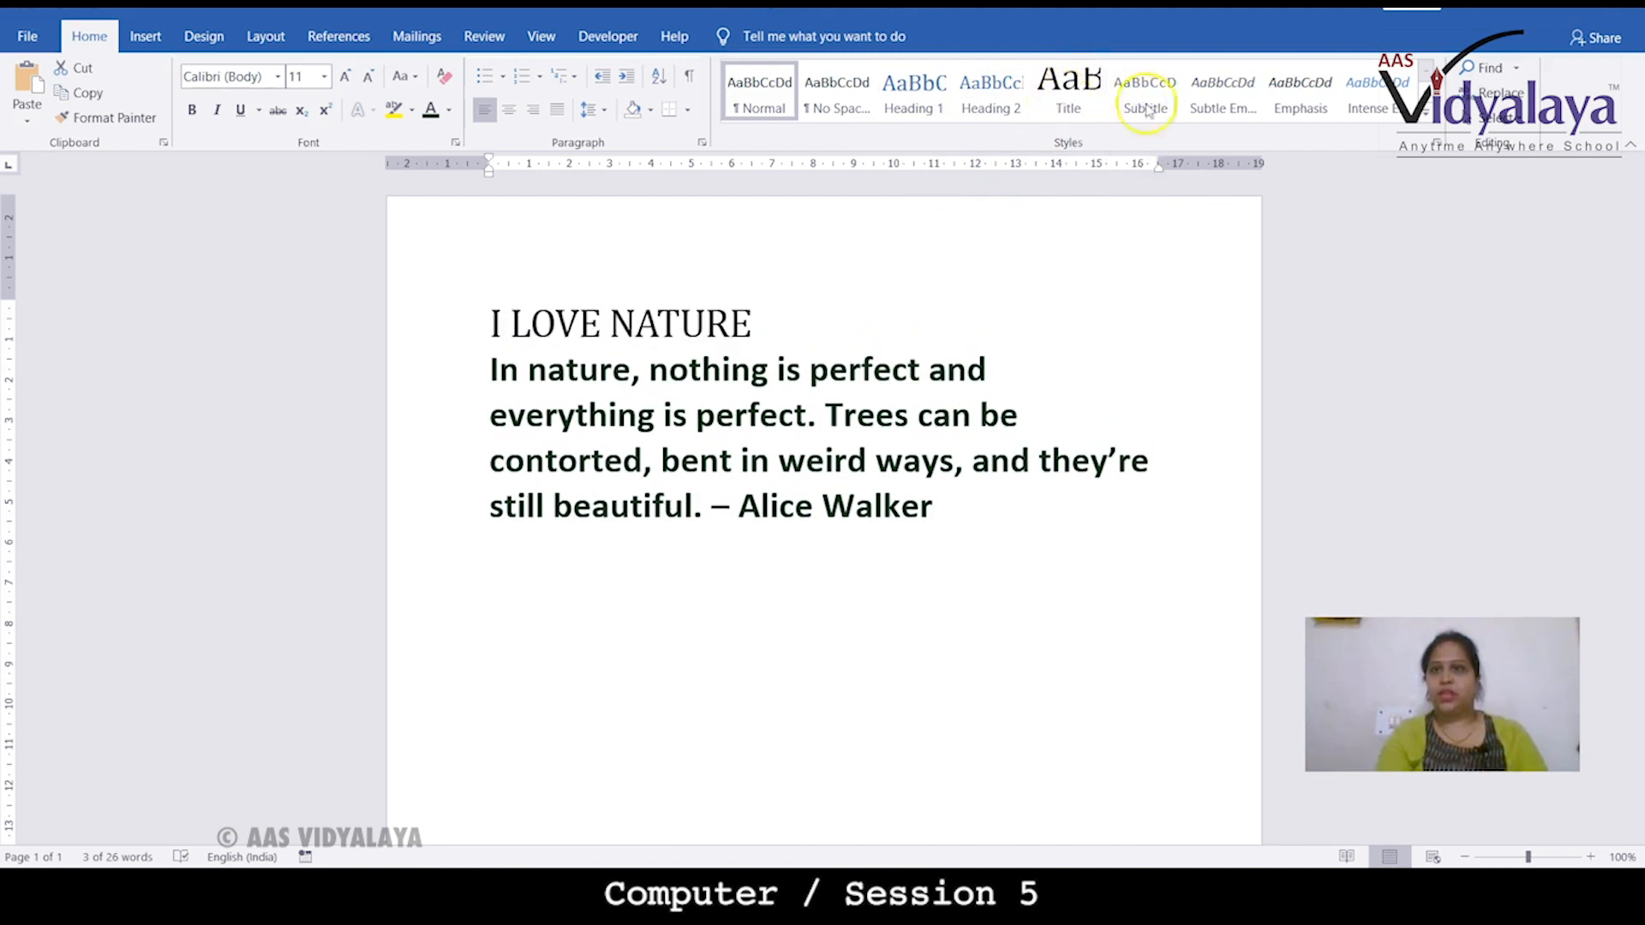
{"action": "left_click", "coordinate": [1426, 124]}
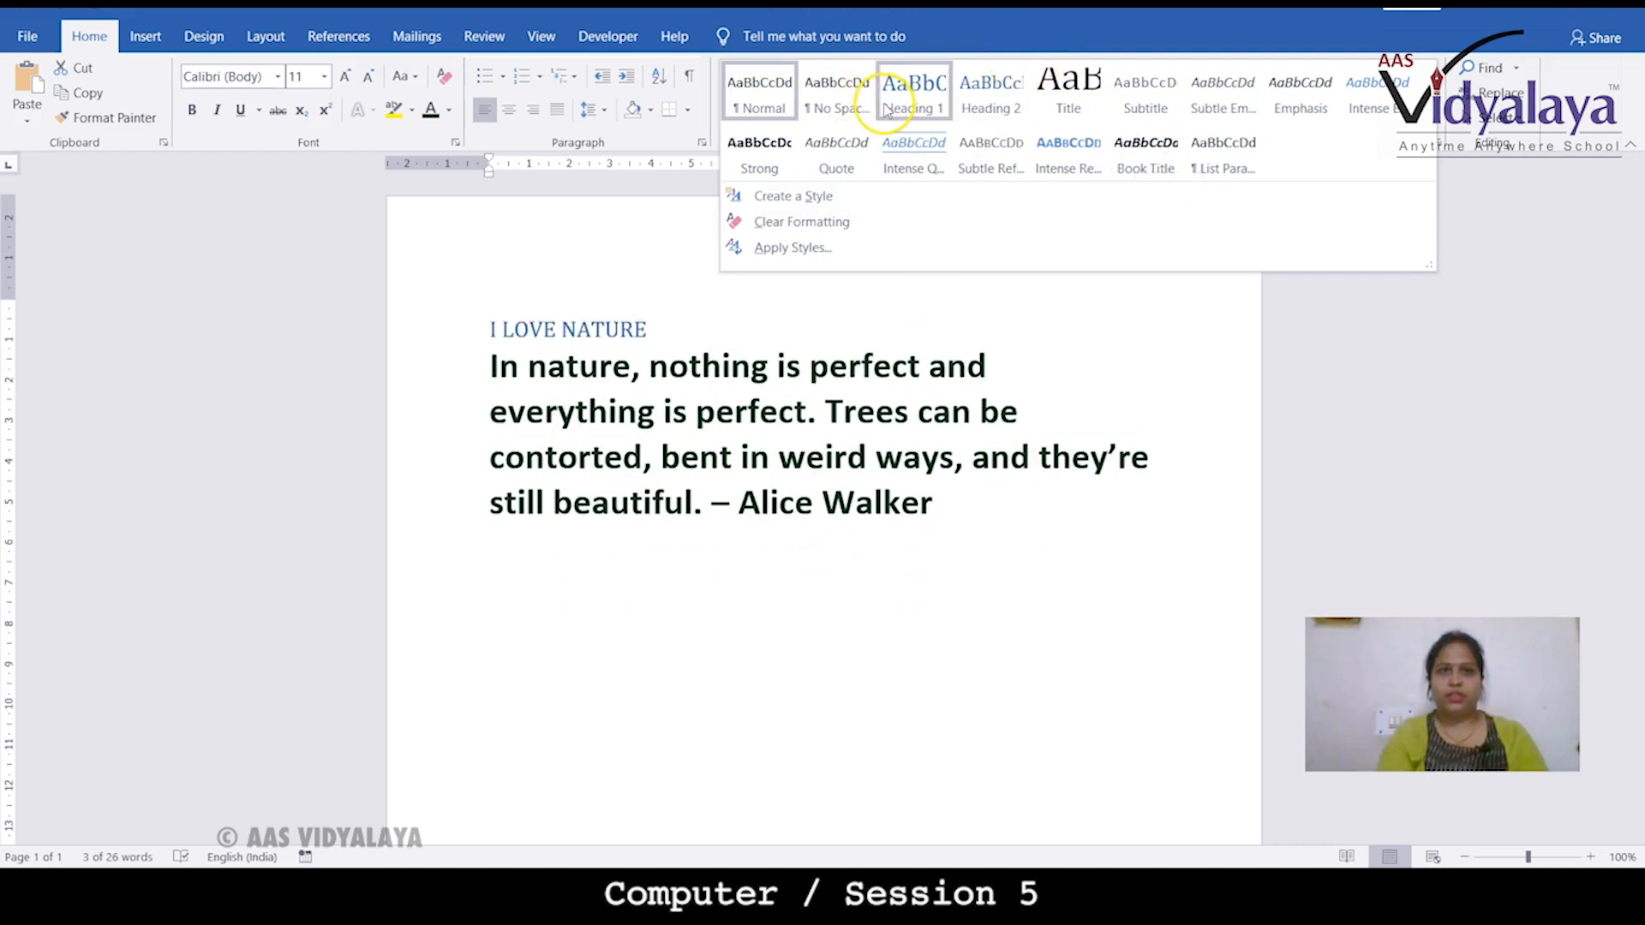
{"action": "left_click", "coordinate": [920, 110]}
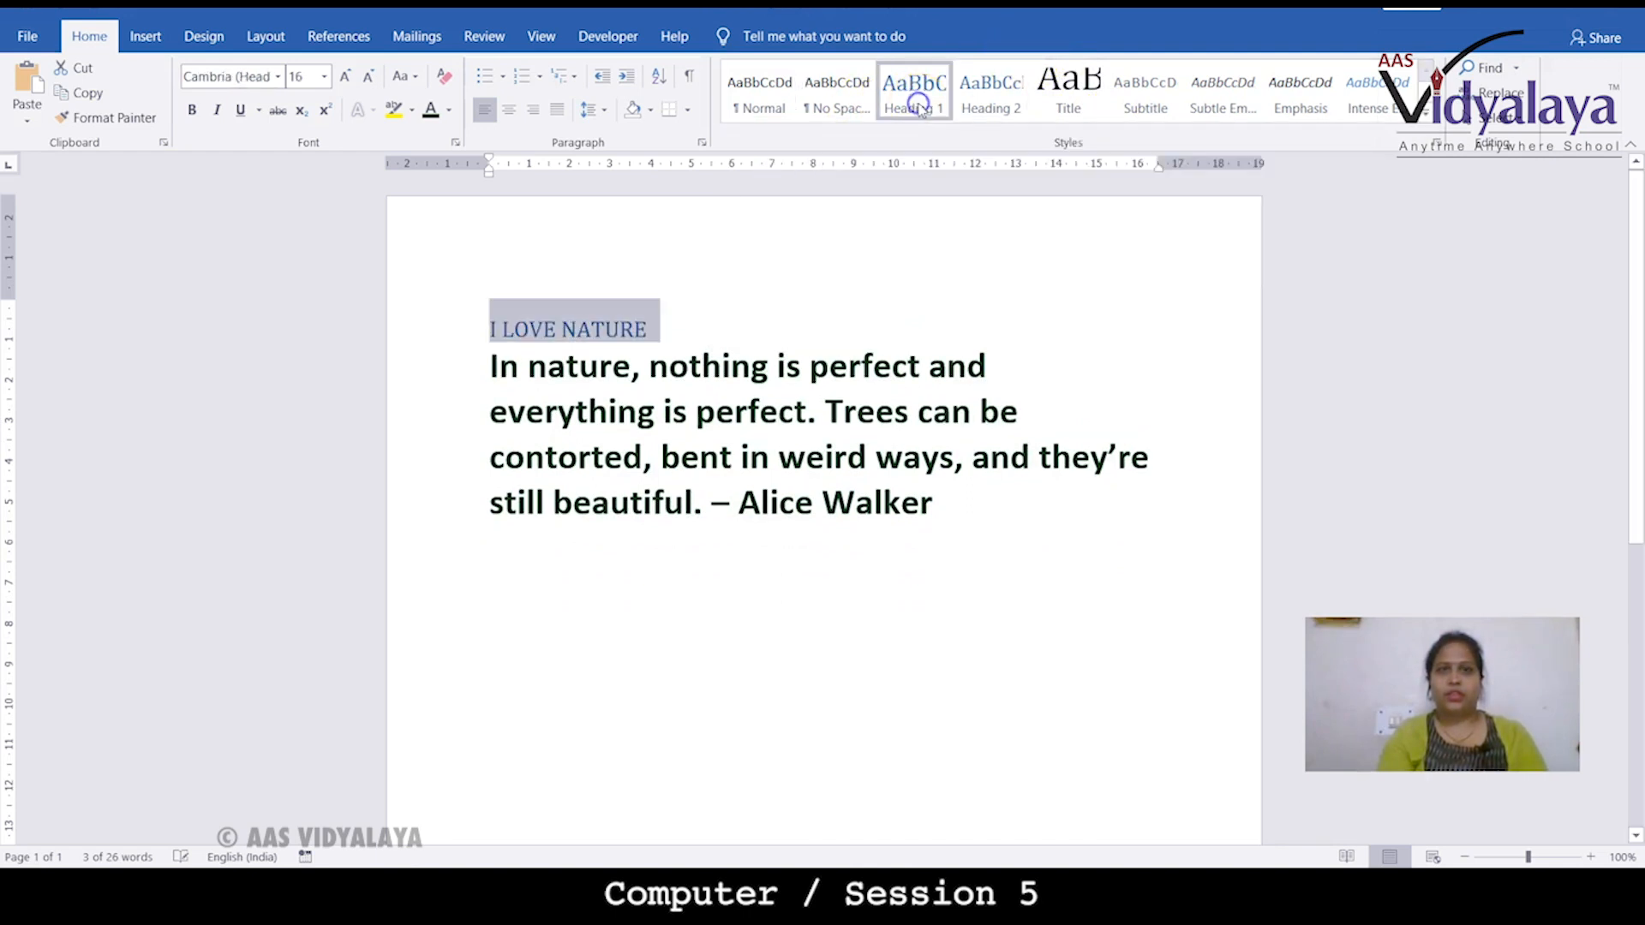
{"action": "key", "text": "ctrl+f"}
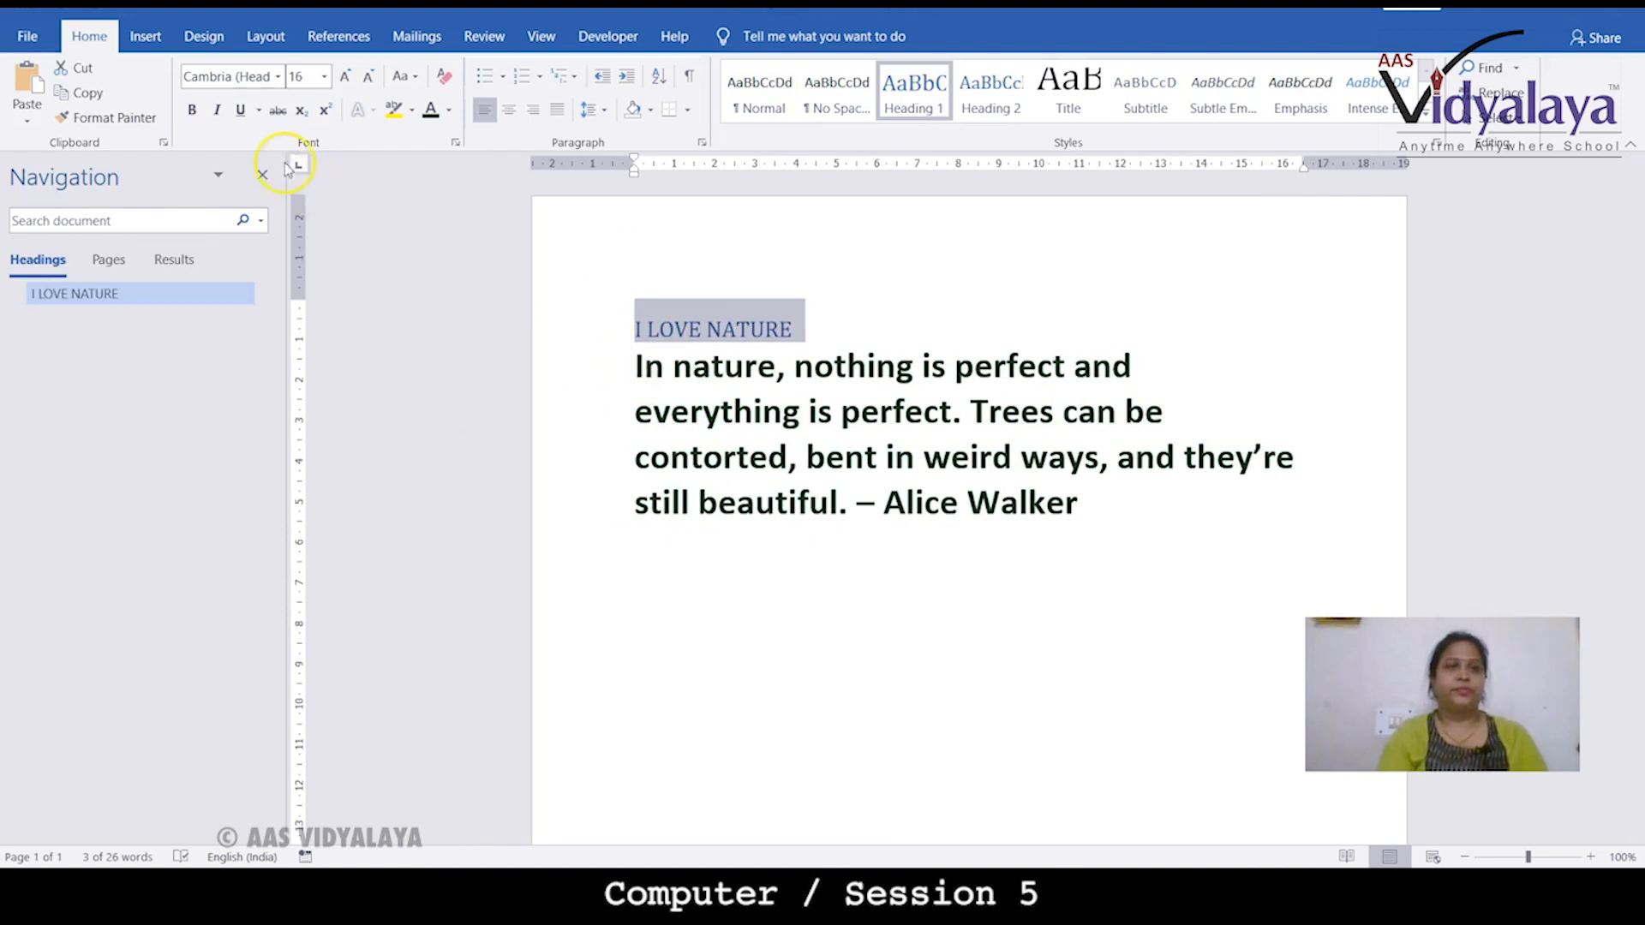
Step: Colour the "I LOVE NATURE" heading dark red and make it bold
{"action": "left_click", "coordinate": [449, 114]}
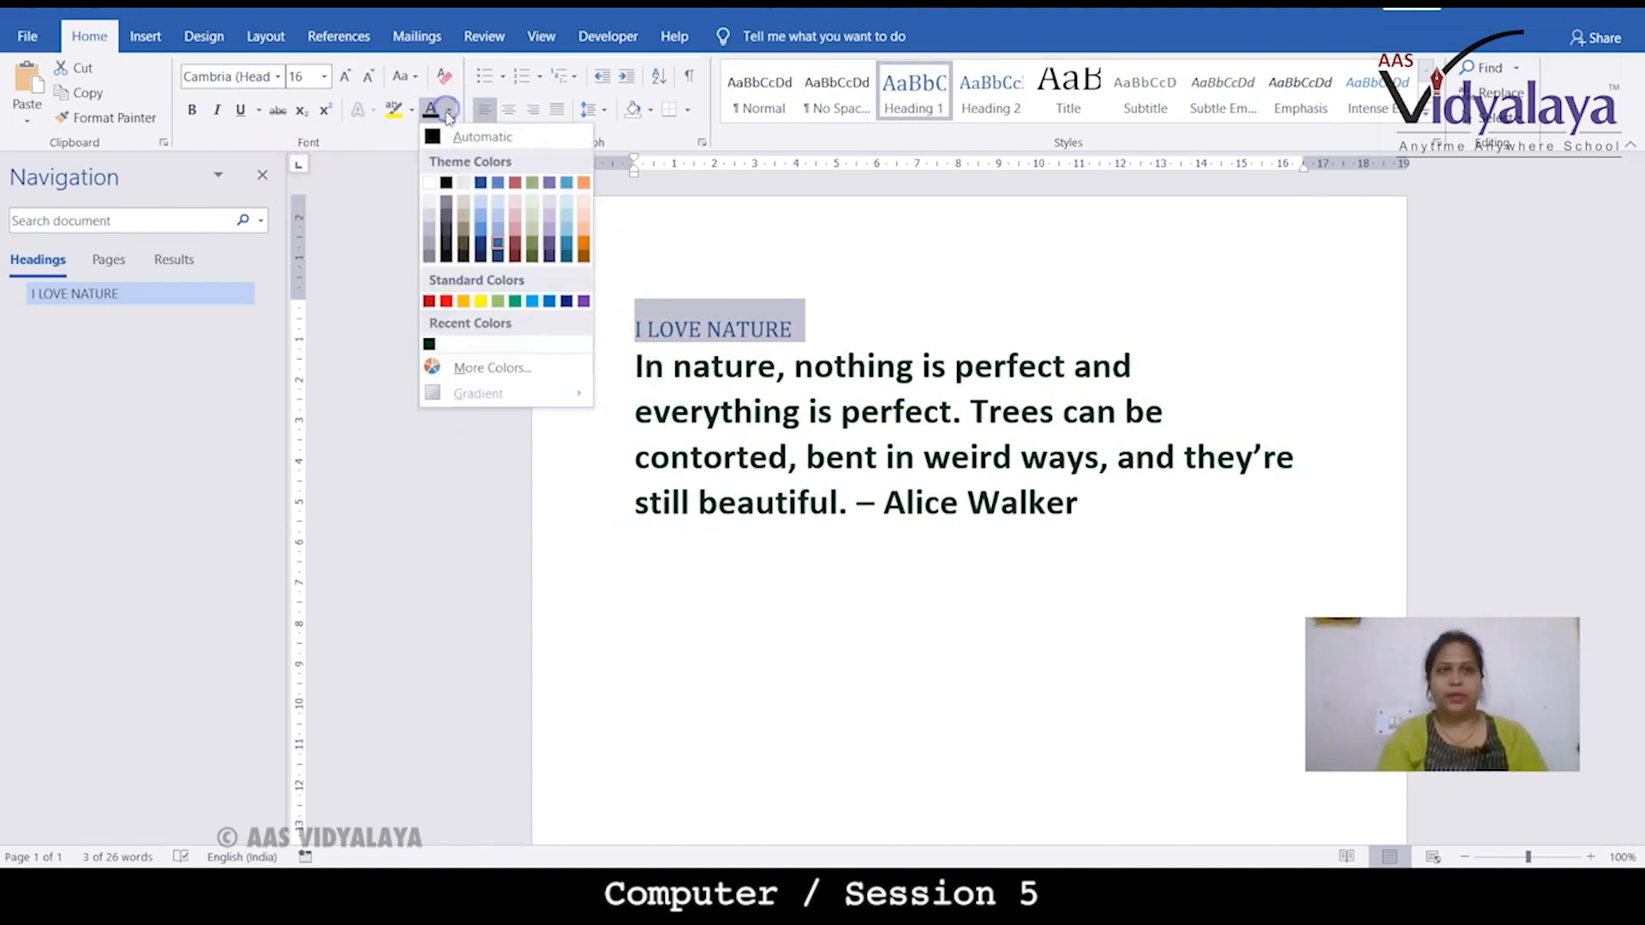
{"action": "left_click", "coordinate": [428, 302]}
{"action": "left_click", "coordinate": [193, 109]}
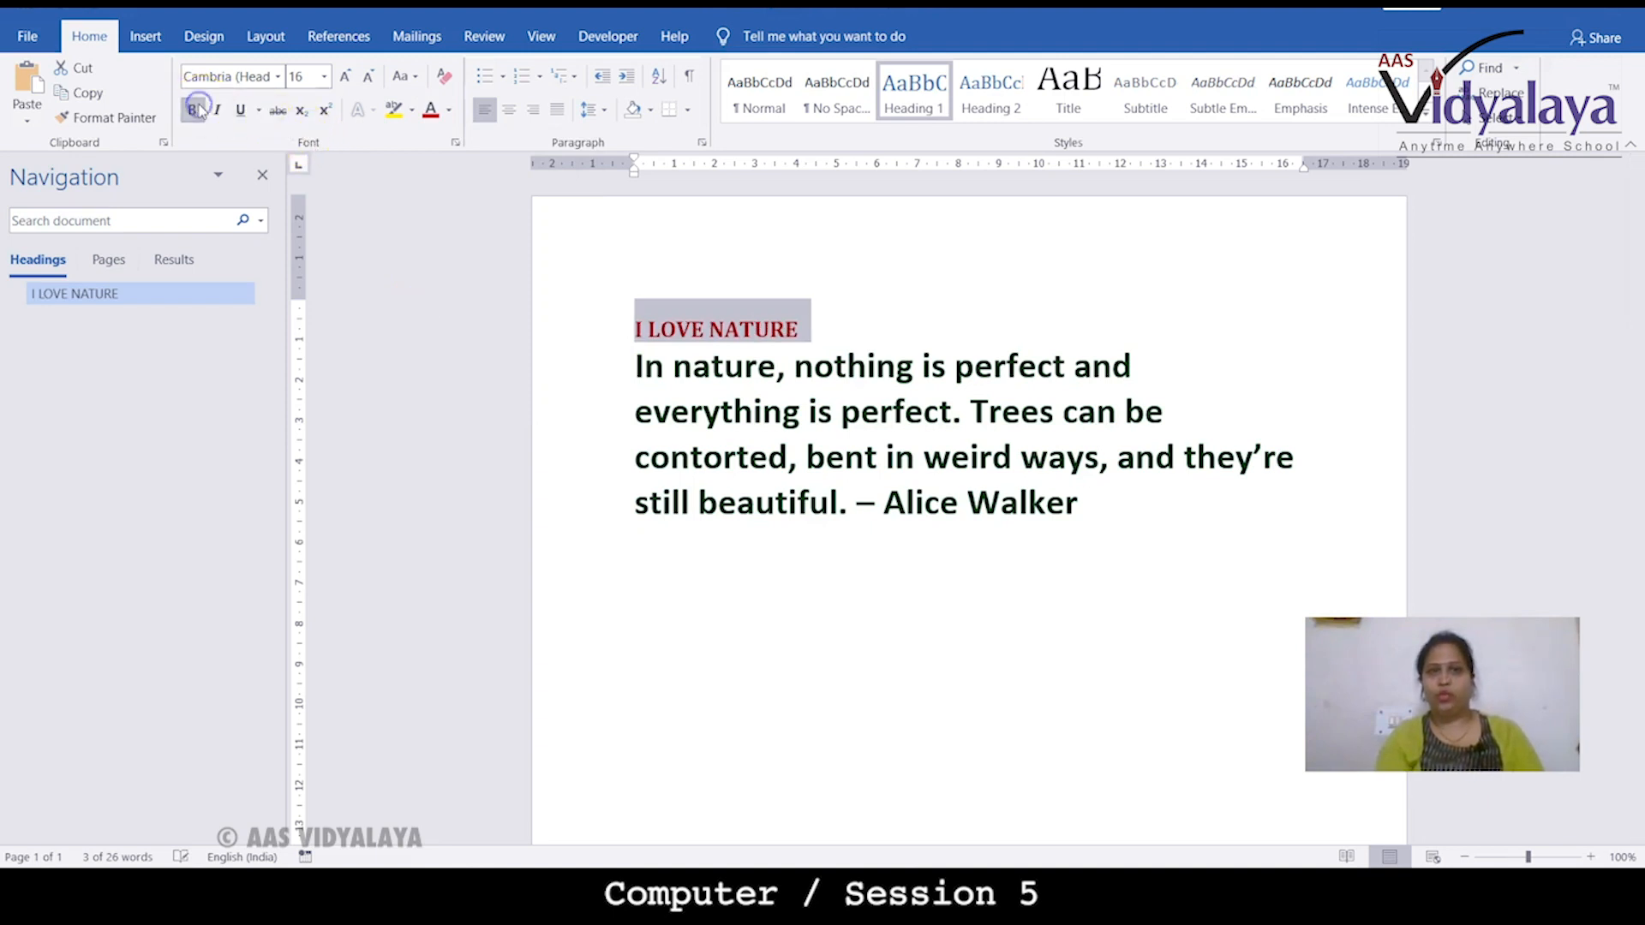
{"action": "left_click", "coordinate": [834, 457]}
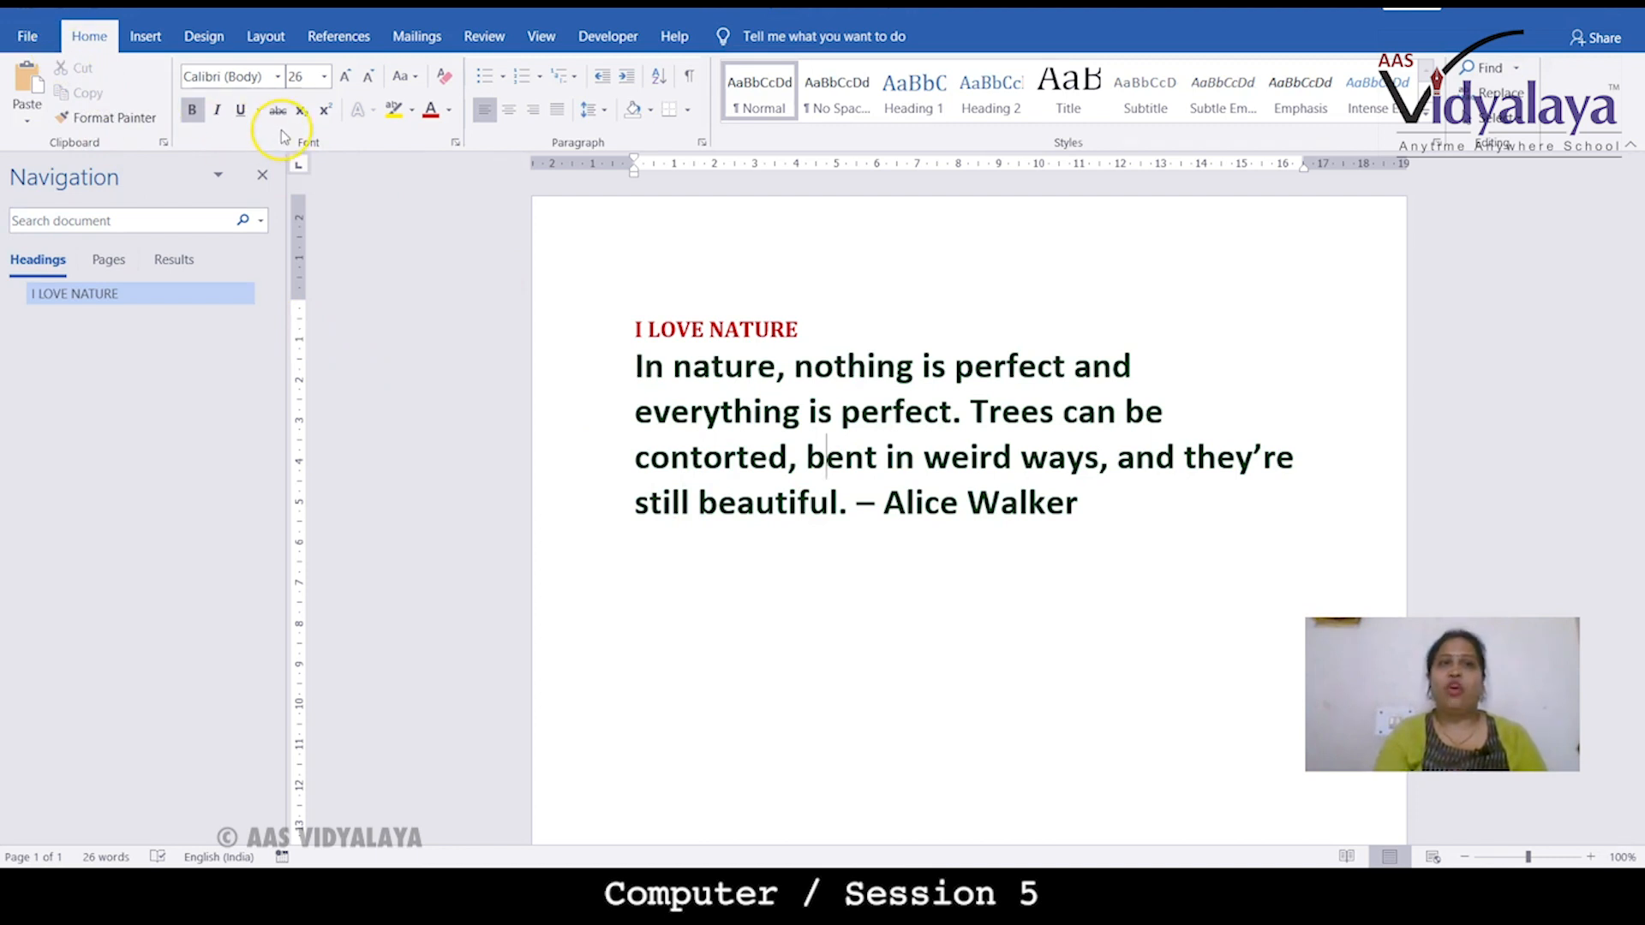
{"action": "left_click", "coordinate": [691, 414]}
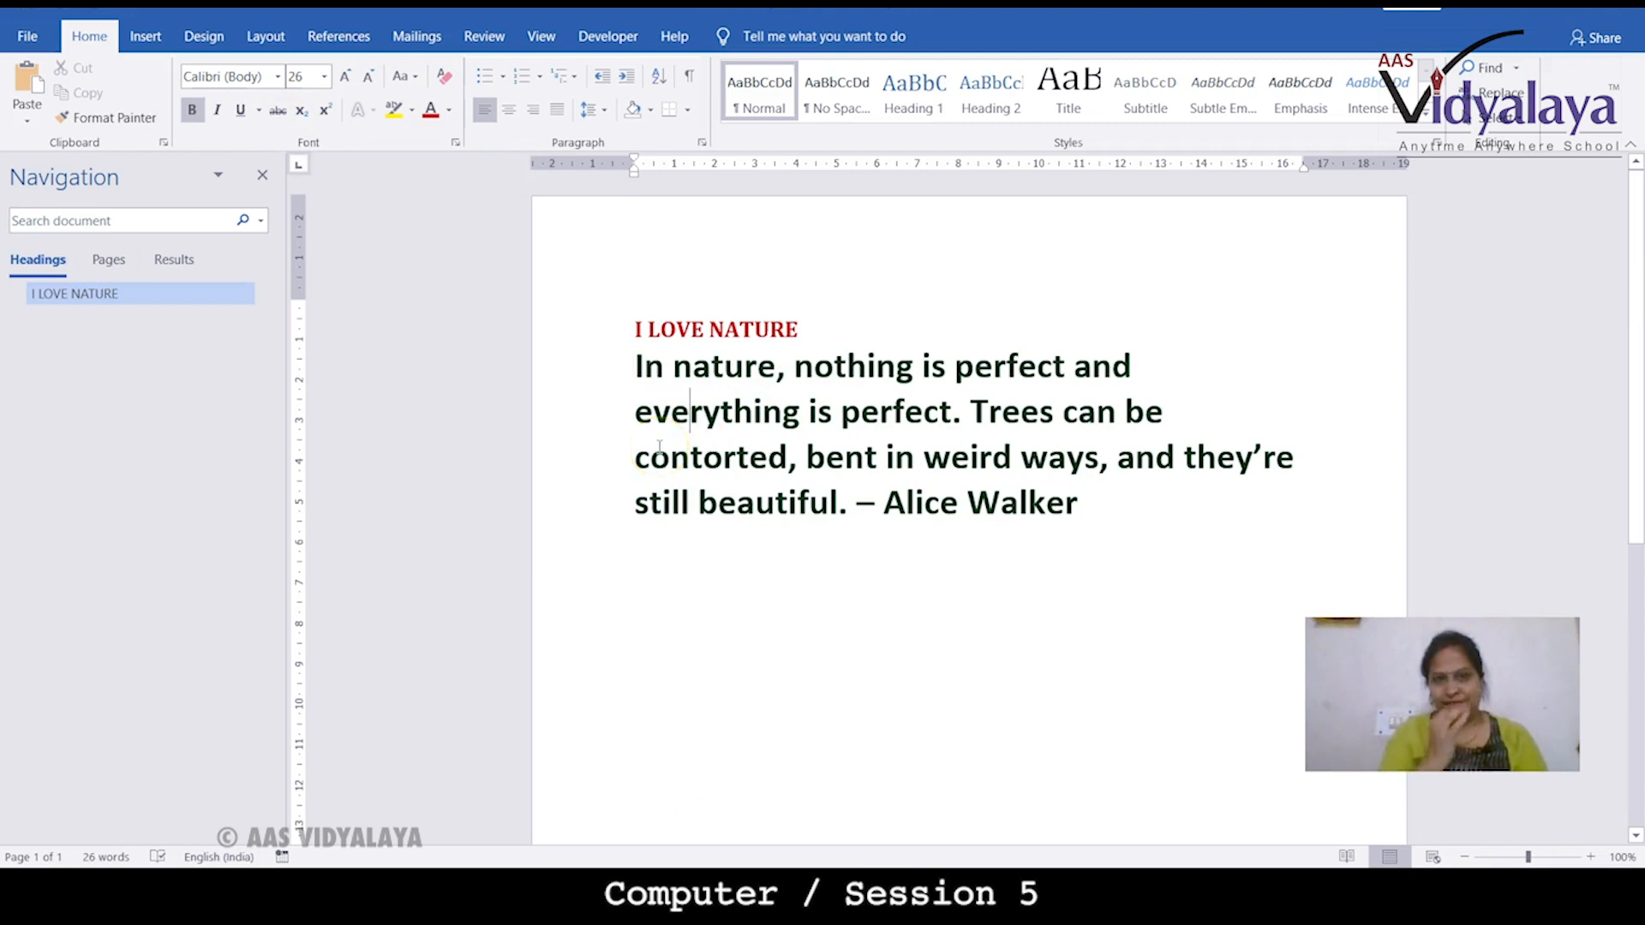
Step: Highlight the whole "I LOVE NATURE" heading in turquoise
{"action": "left_click", "coordinate": [735, 326]}
{"action": "triple_click", "coordinate": [734, 326]}
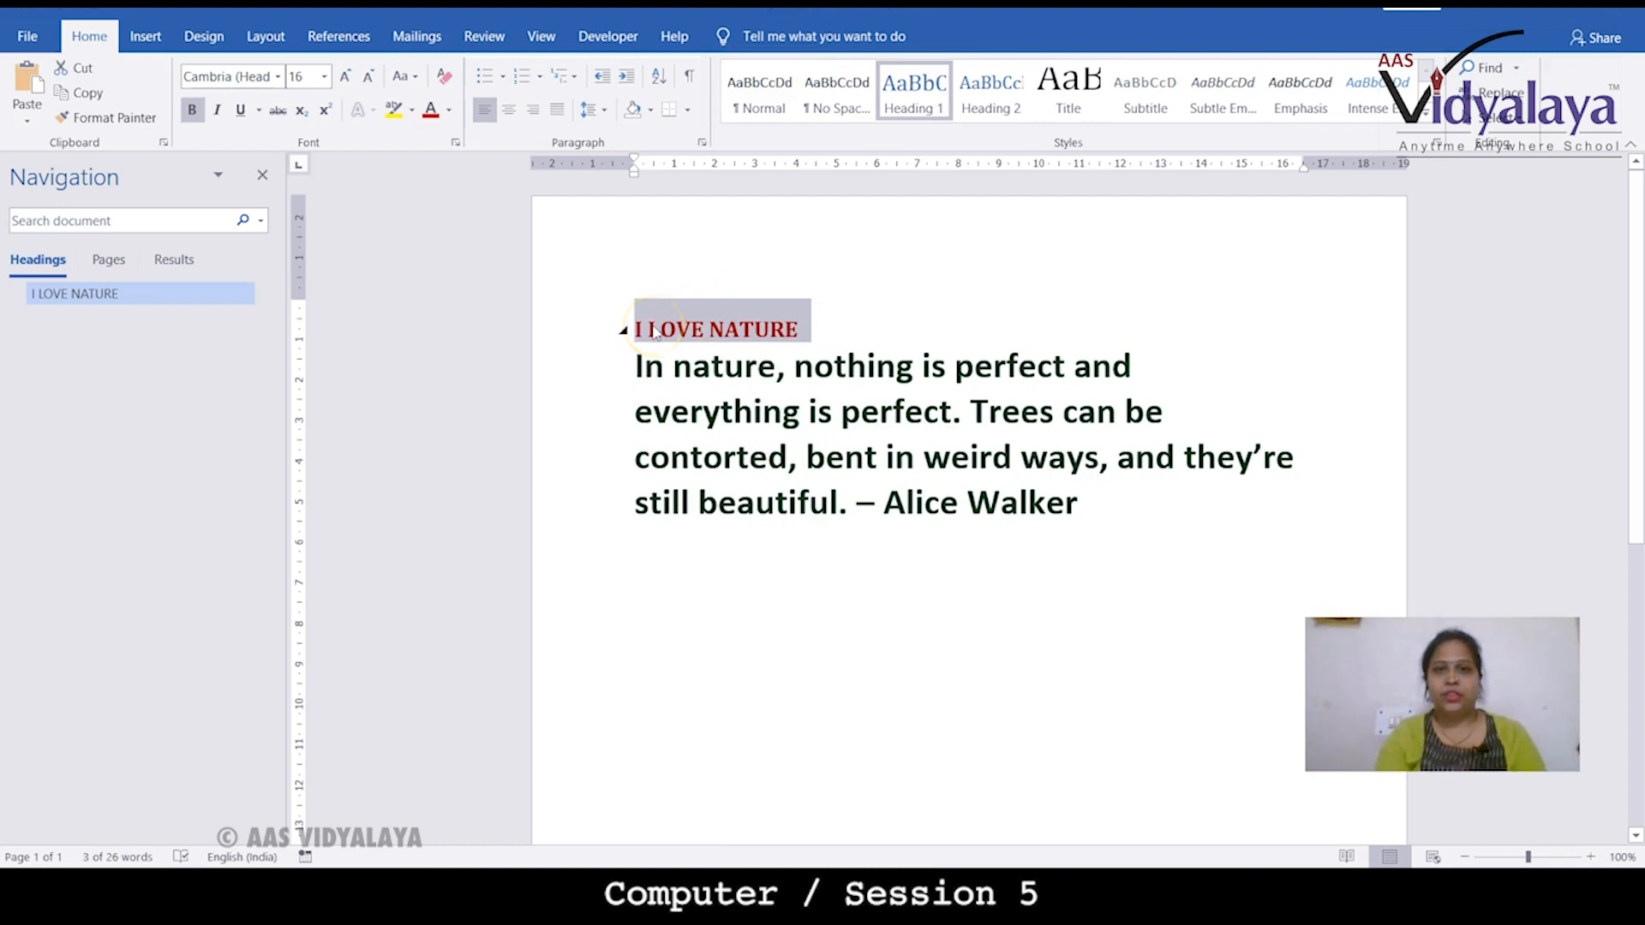
{"action": "left_click", "coordinate": [756, 332]}
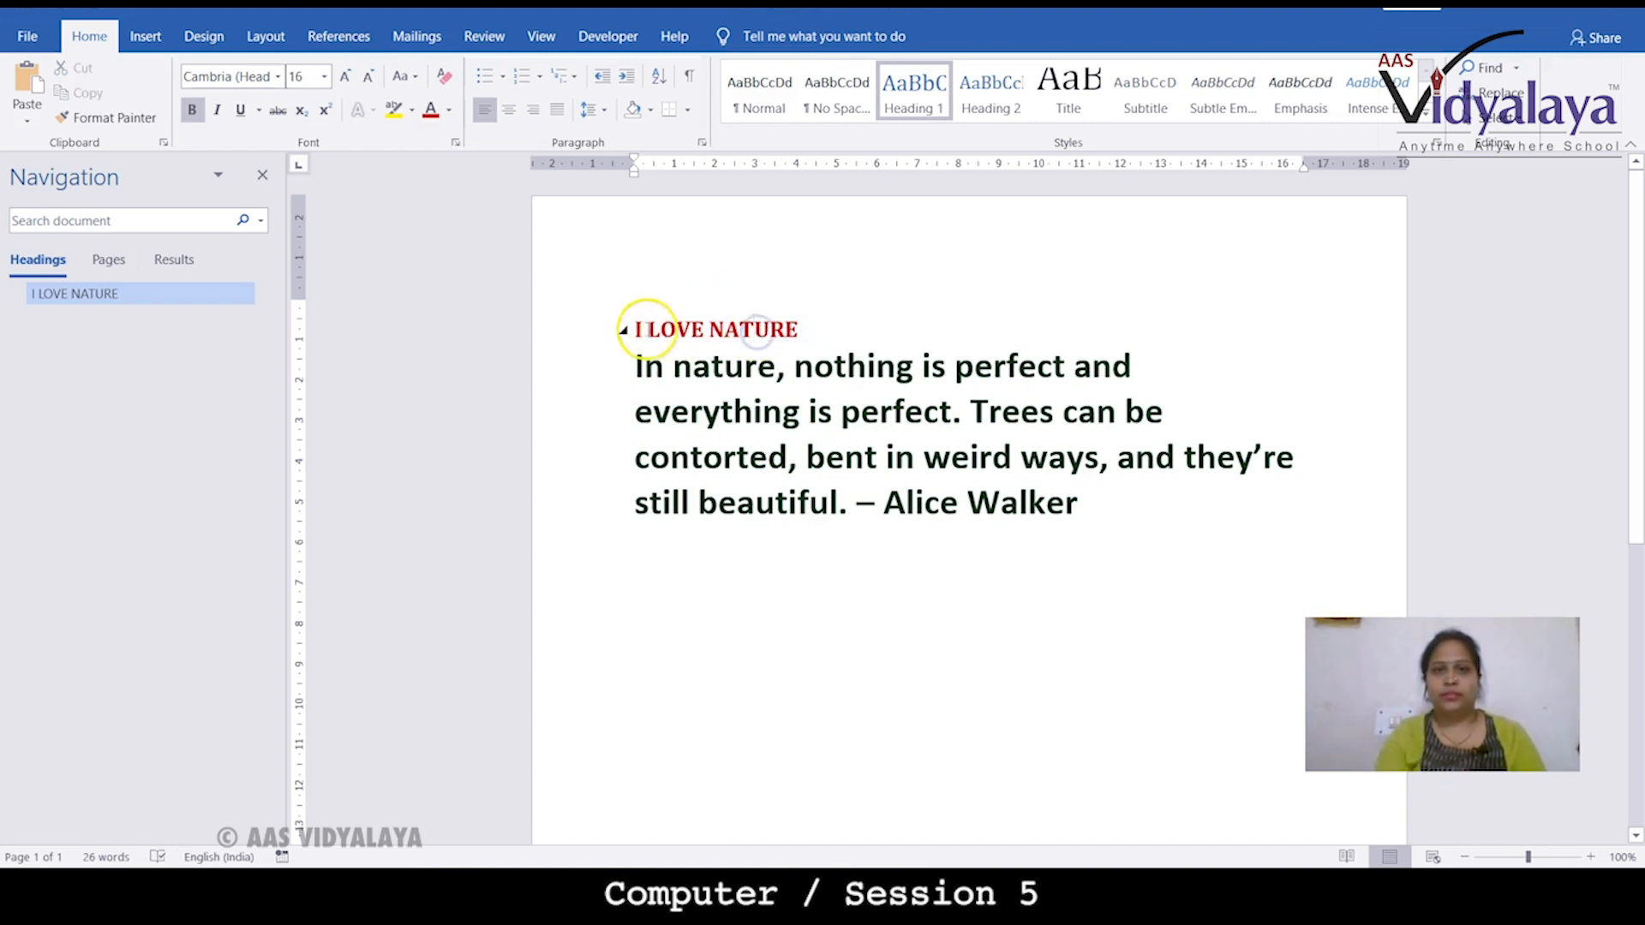
{"action": "left_click_drag", "start_coordinate": [632, 328], "coordinate": [827, 340]}
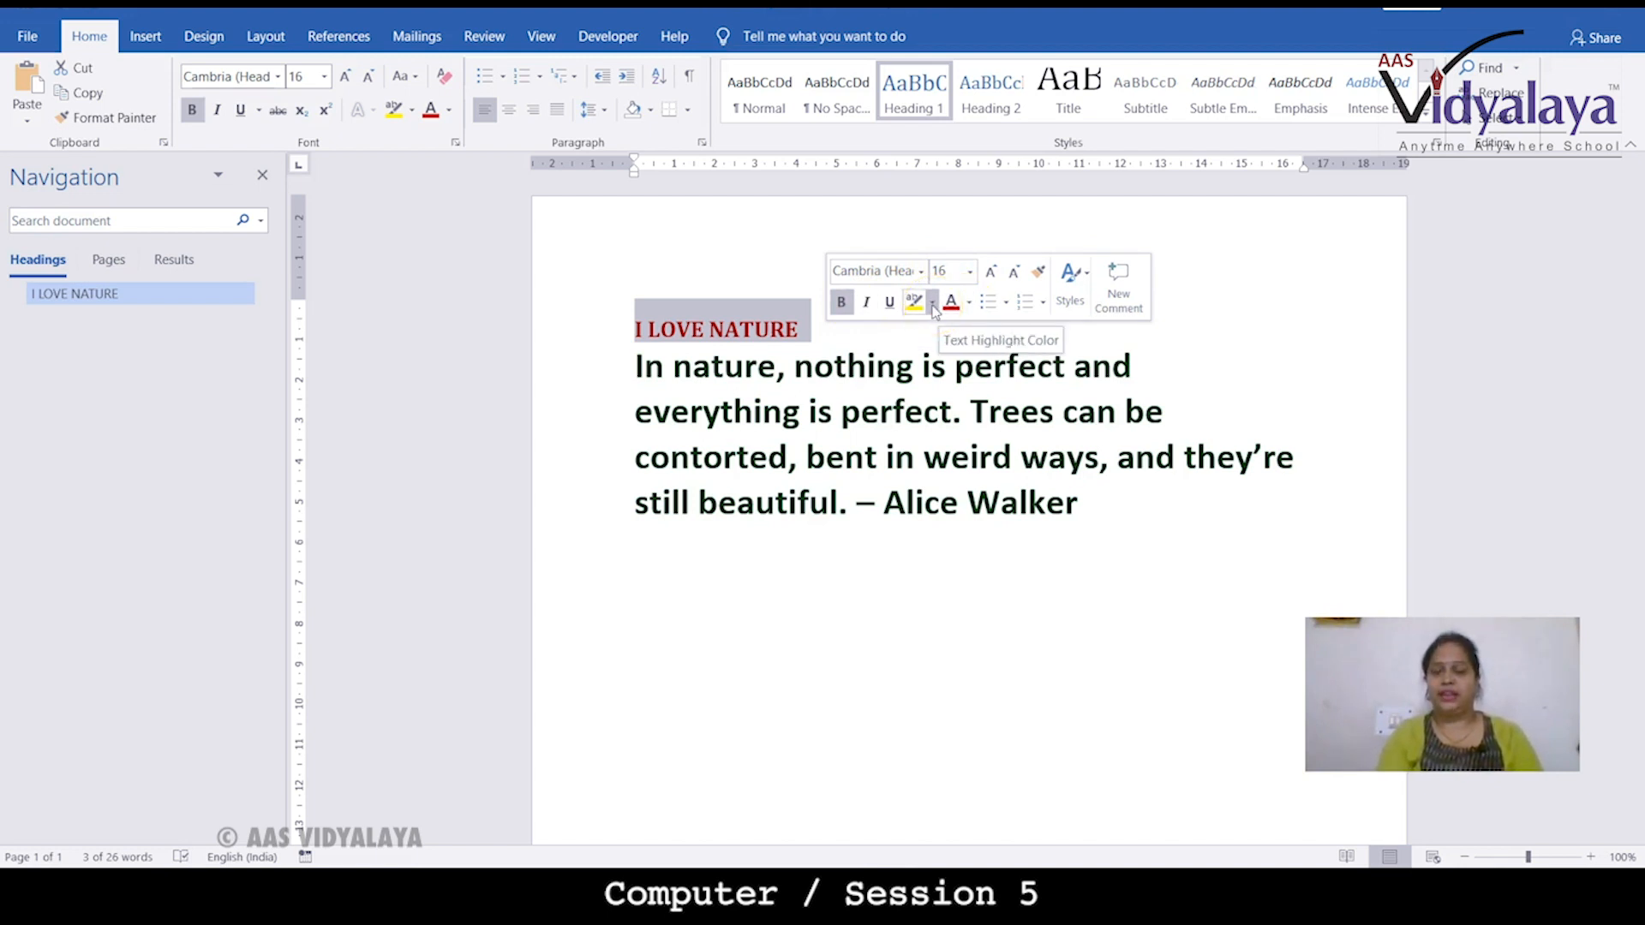
{"action": "left_click", "coordinate": [933, 303]}
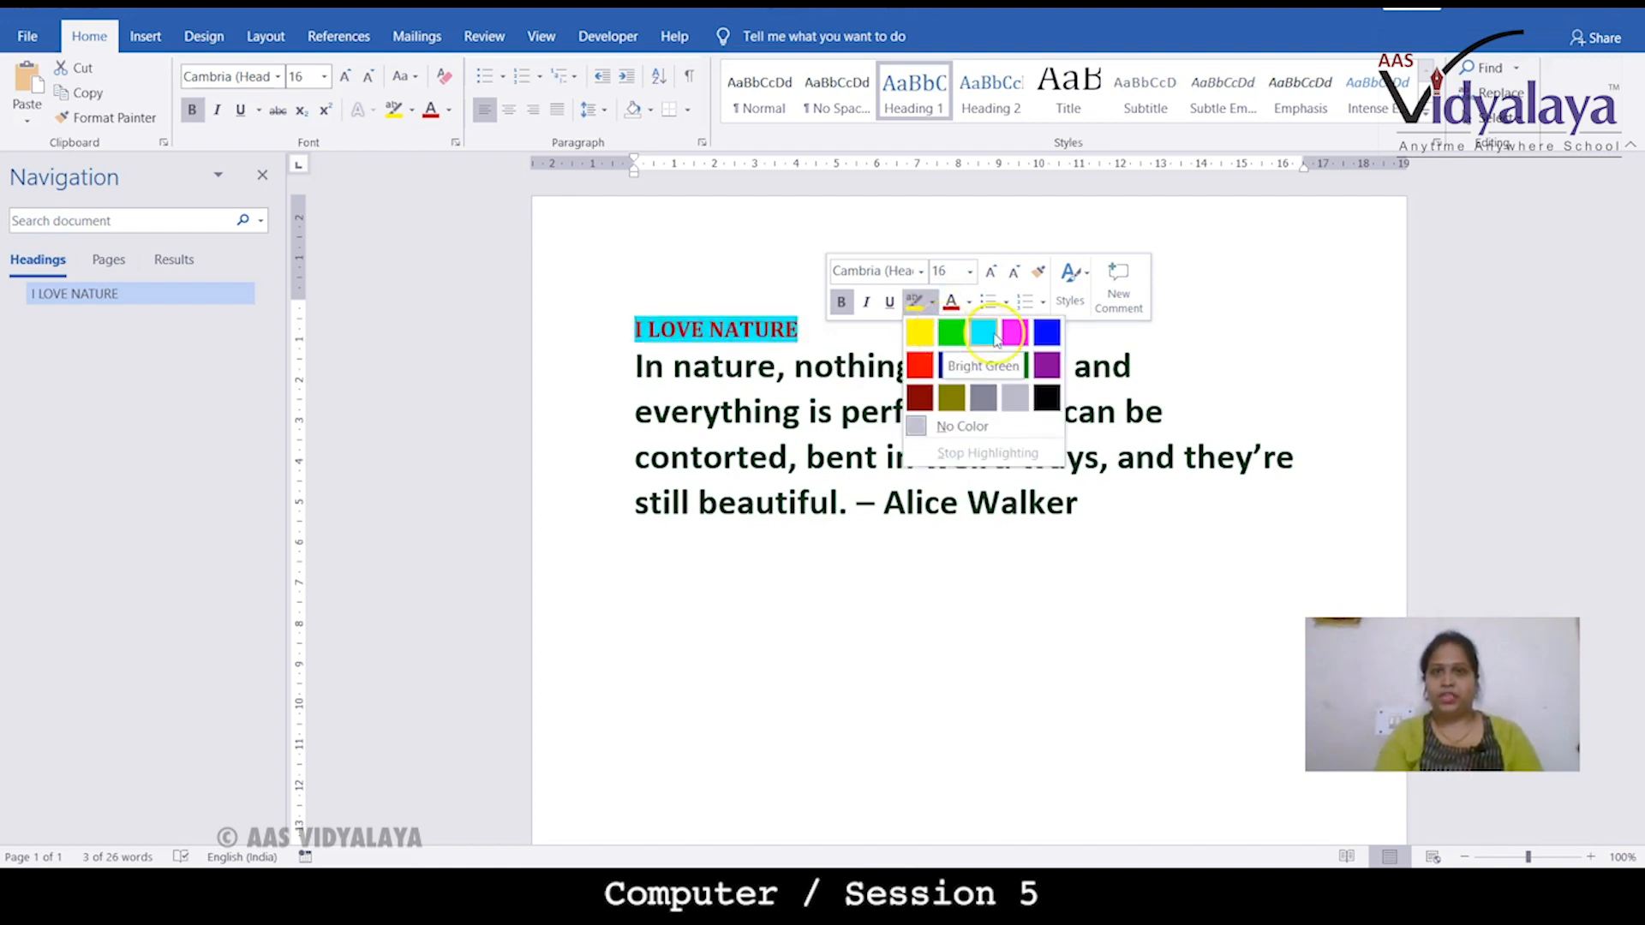
{"action": "left_click", "coordinate": [993, 334]}
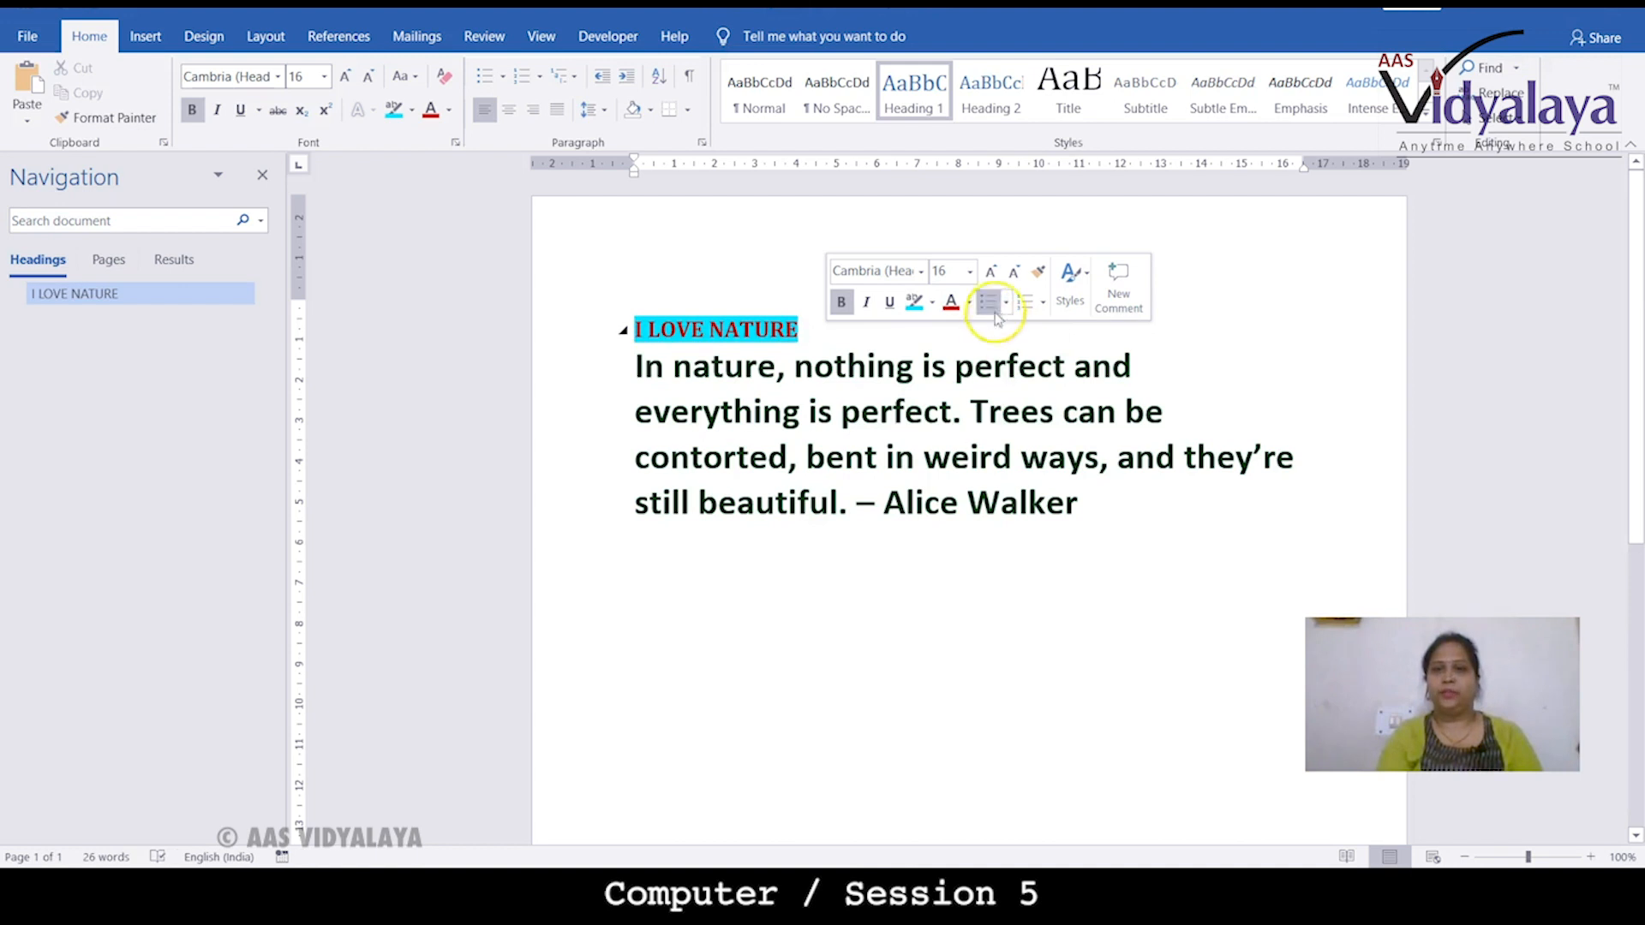
Step: Try to enlarge the font of the highlighted "I LOVE NATURE" heading
{"action": "left_click", "coordinate": [991, 274]}
{"action": "left_click", "coordinate": [991, 274]}
{"action": "left_click", "coordinate": [991, 274]}
{"action": "left_click", "coordinate": [991, 274]}
{"action": "left_click", "coordinate": [924, 368]}
Step: Select the full "I LOVE NATURE" heading and enlarge its font to size 26
{"action": "mouse_move", "coordinate": [727, 323]}
{"action": "left_click_drag", "start_coordinate": [634, 328], "coordinate": [810, 331]}
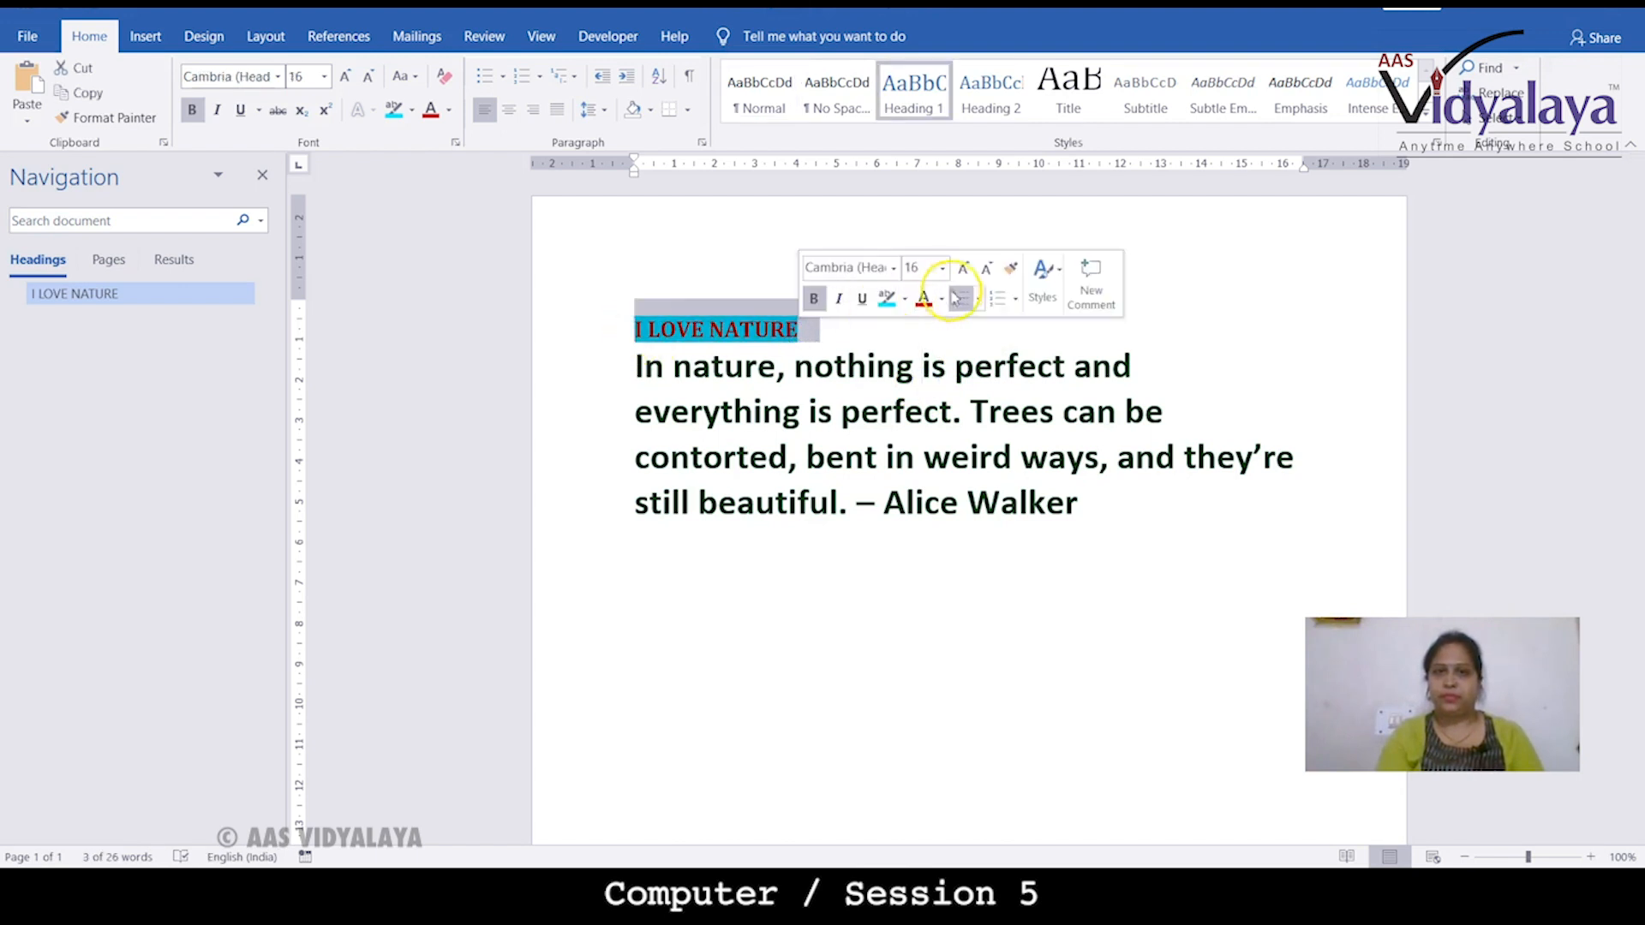
{"action": "left_click", "coordinate": [963, 270]}
{"action": "left_click", "coordinate": [964, 270]}
{"action": "left_click", "coordinate": [964, 270]}
{"action": "left_click", "coordinate": [964, 270]}
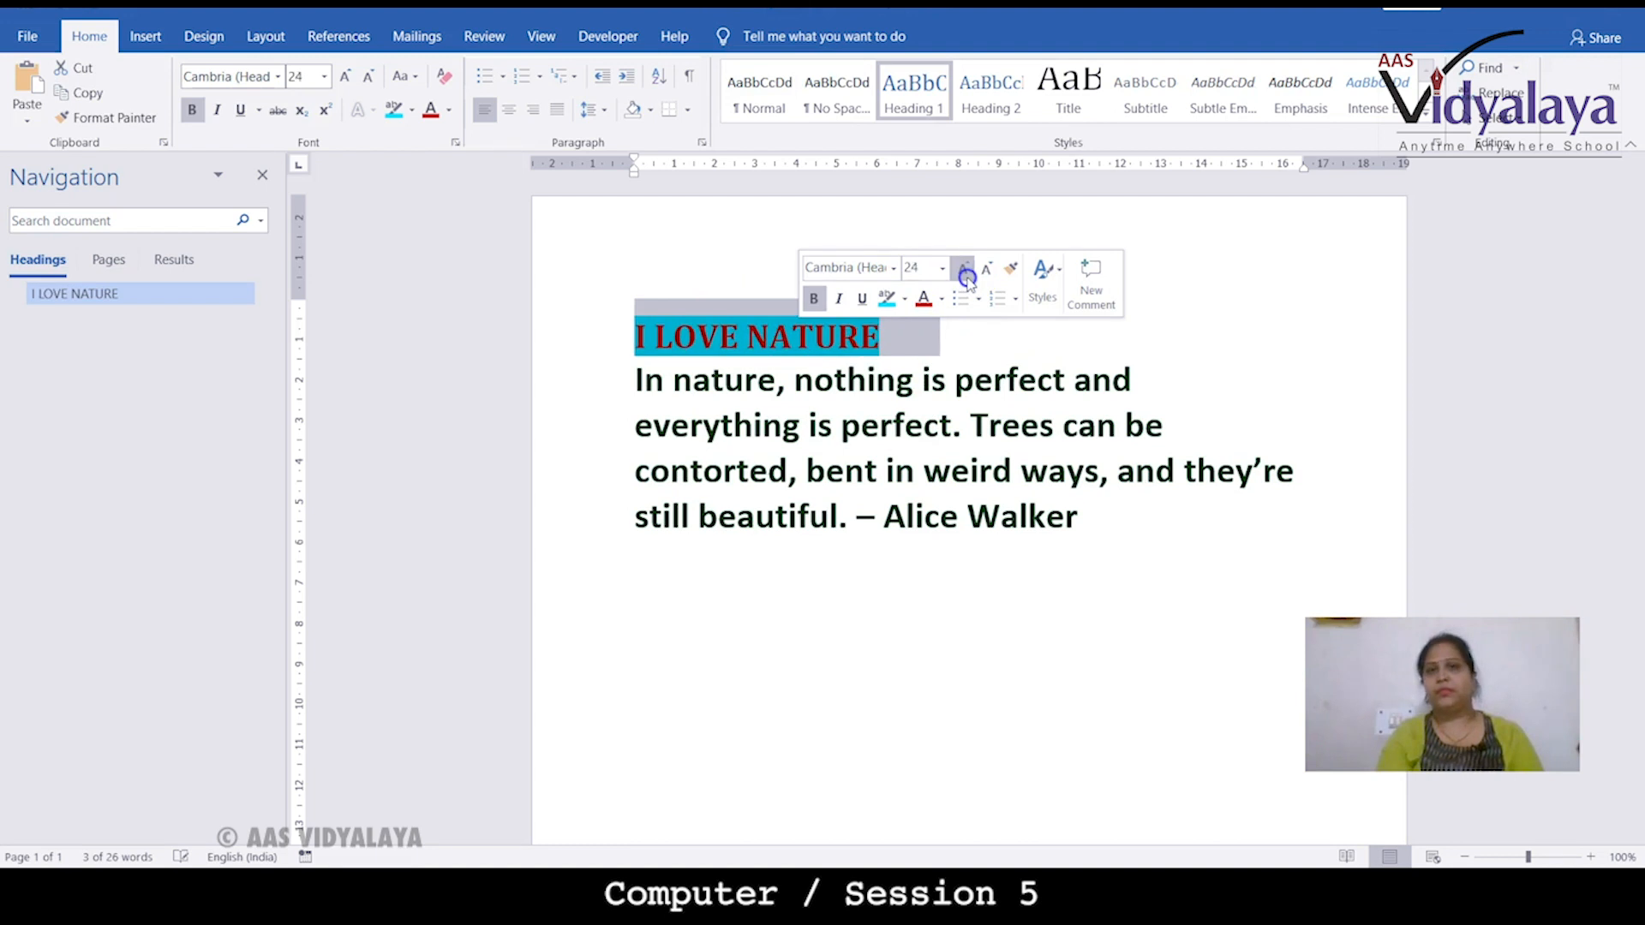
{"action": "left_click", "coordinate": [966, 271]}
{"action": "left_click", "coordinate": [946, 474]}
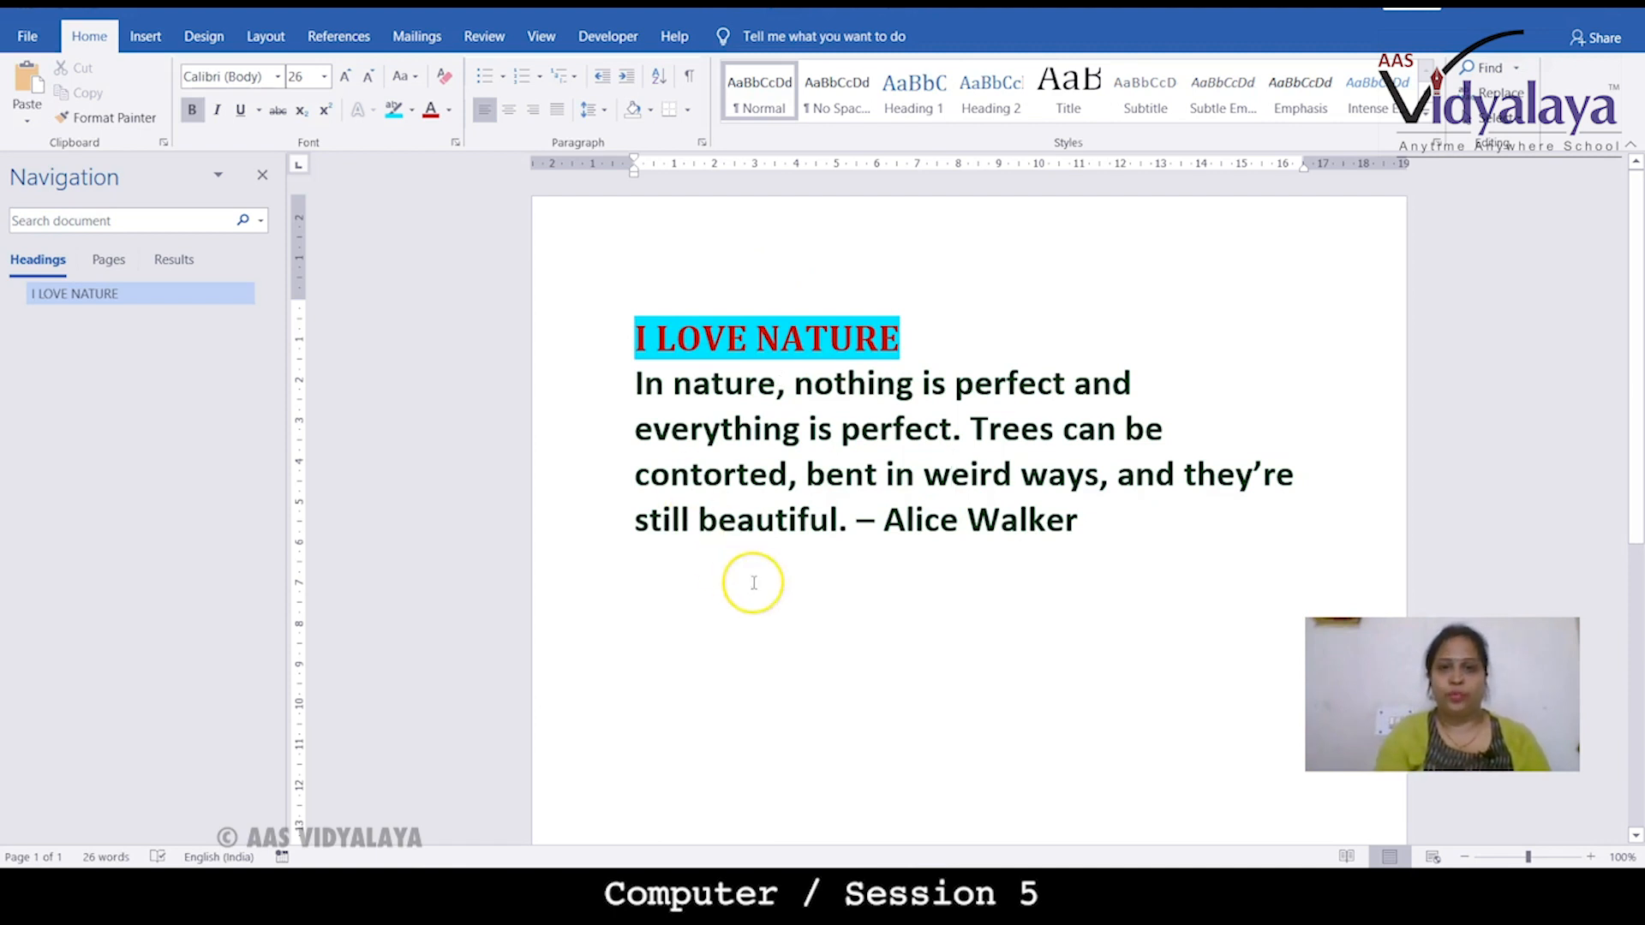
Step: Start a new line below the quotation after a blank line, and give it a four-diamond bullet
{"action": "left_click", "coordinate": [716, 600]}
{"action": "left_click", "coordinate": [1038, 554]}
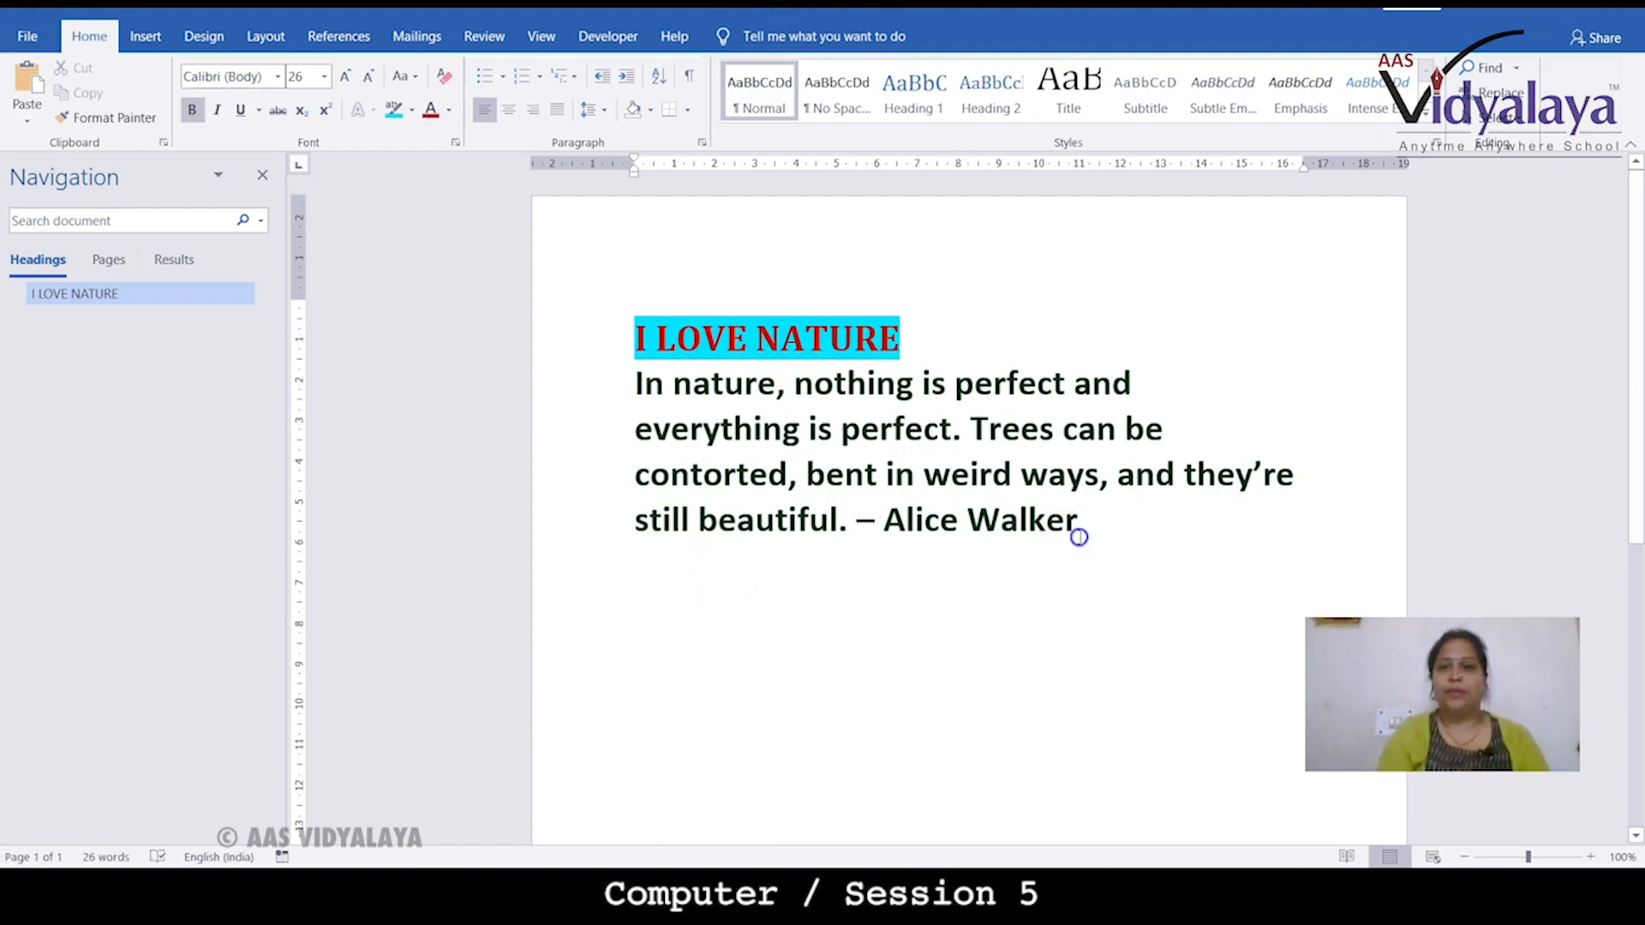
{"action": "key", "text": "Return"}
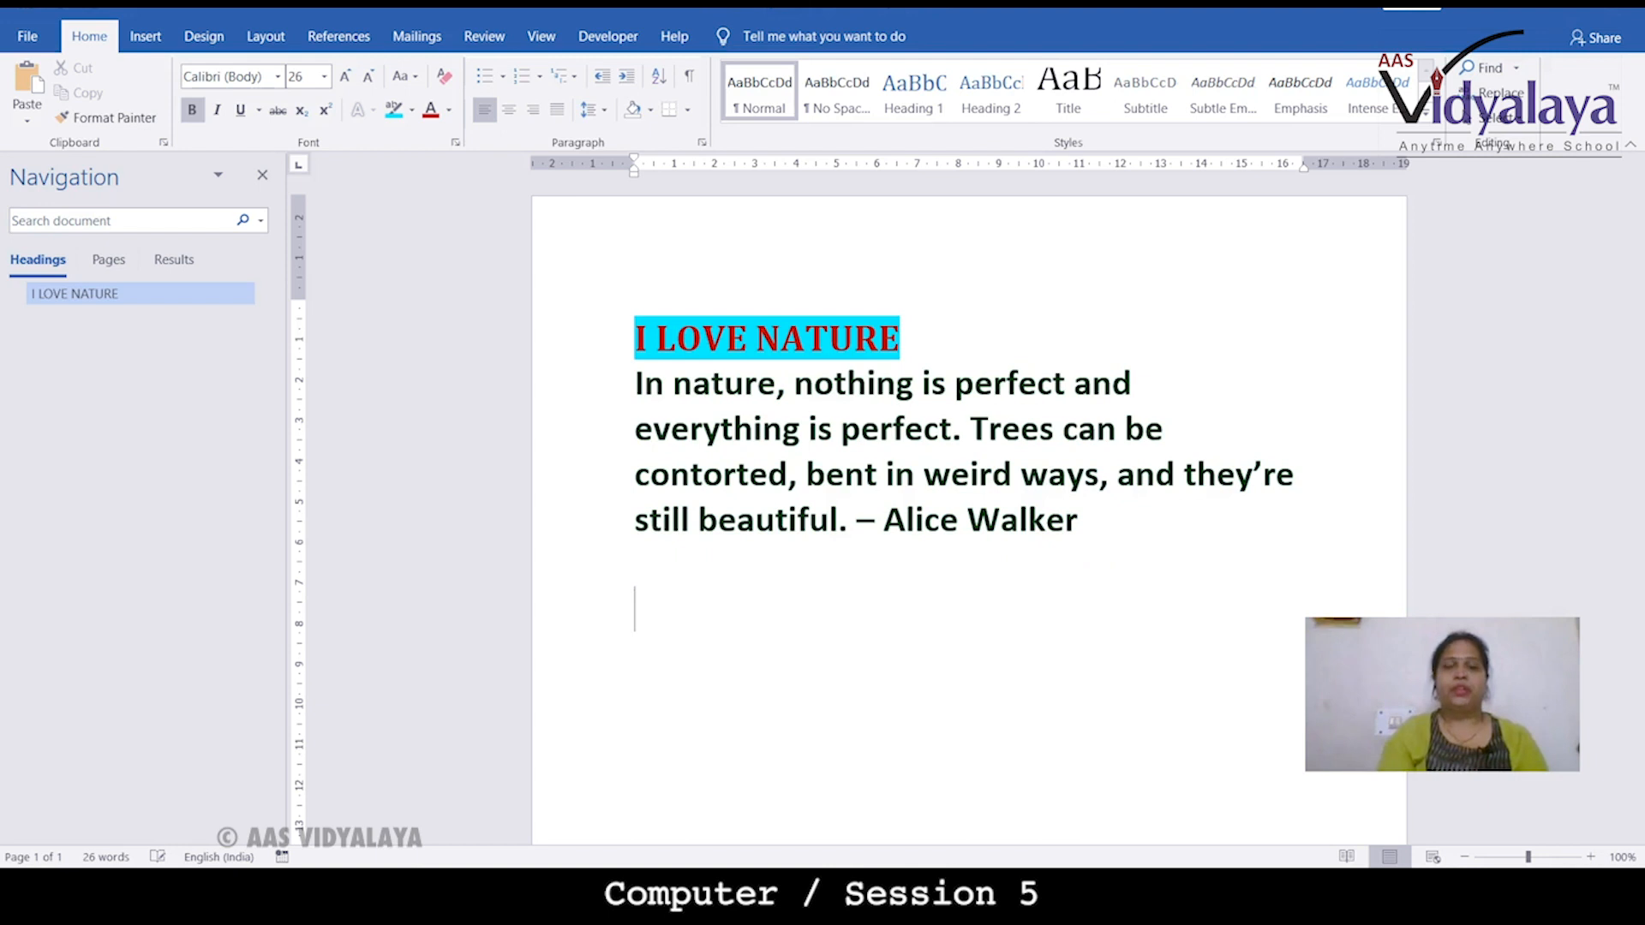
{"action": "left_click", "coordinate": [502, 79]}
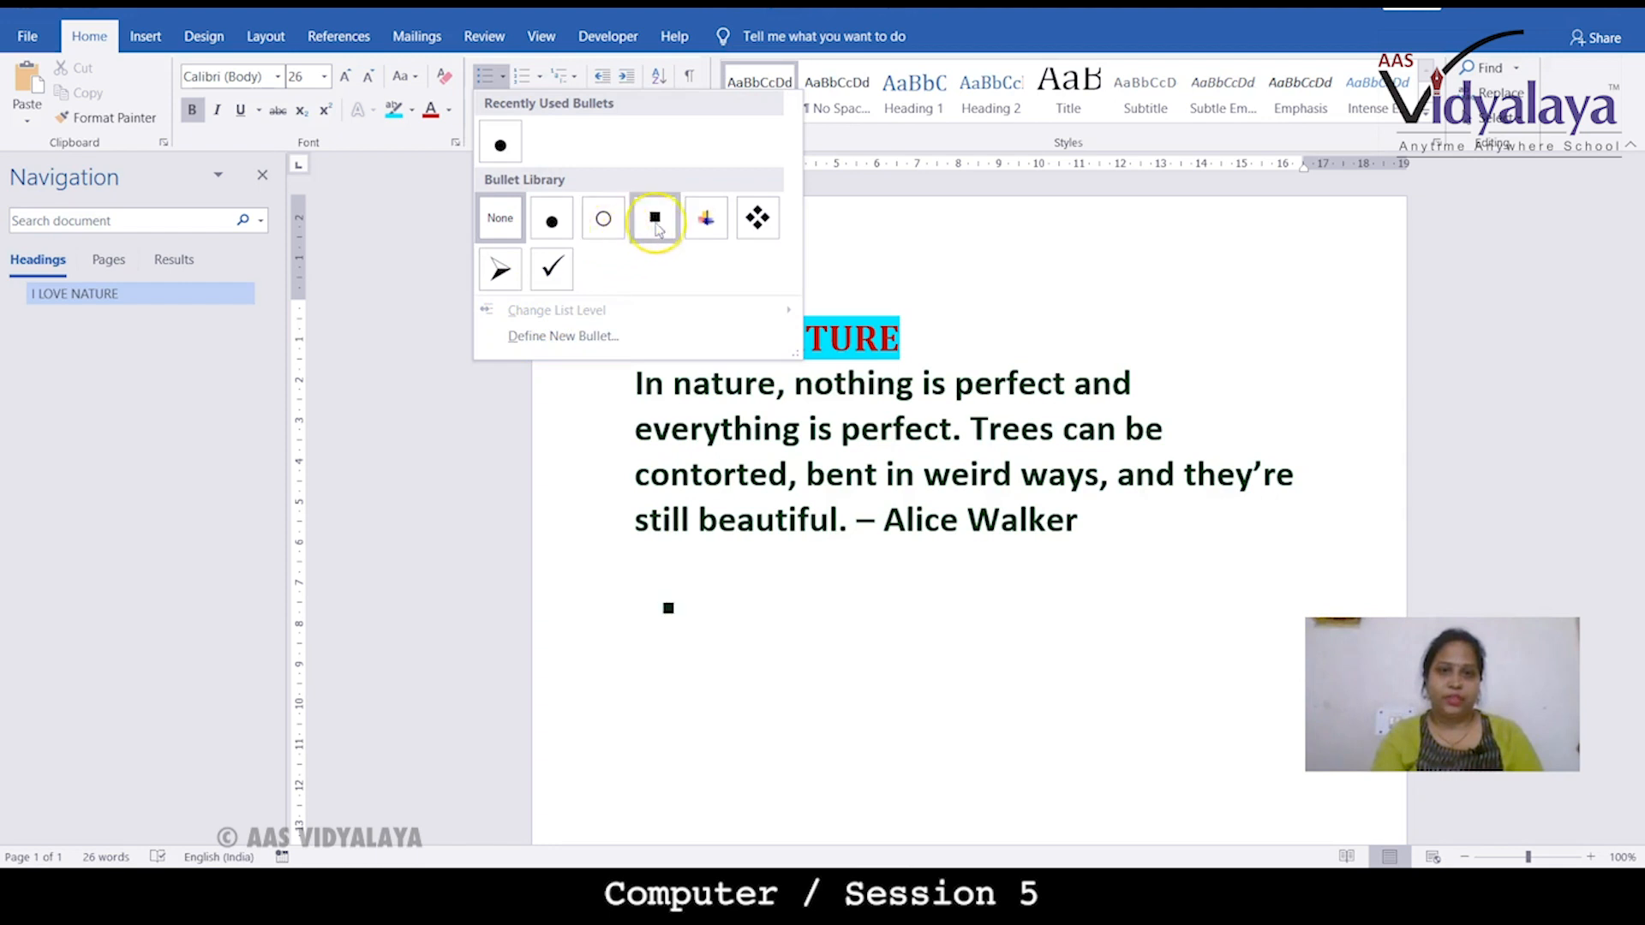
{"action": "left_click", "coordinate": [753, 221]}
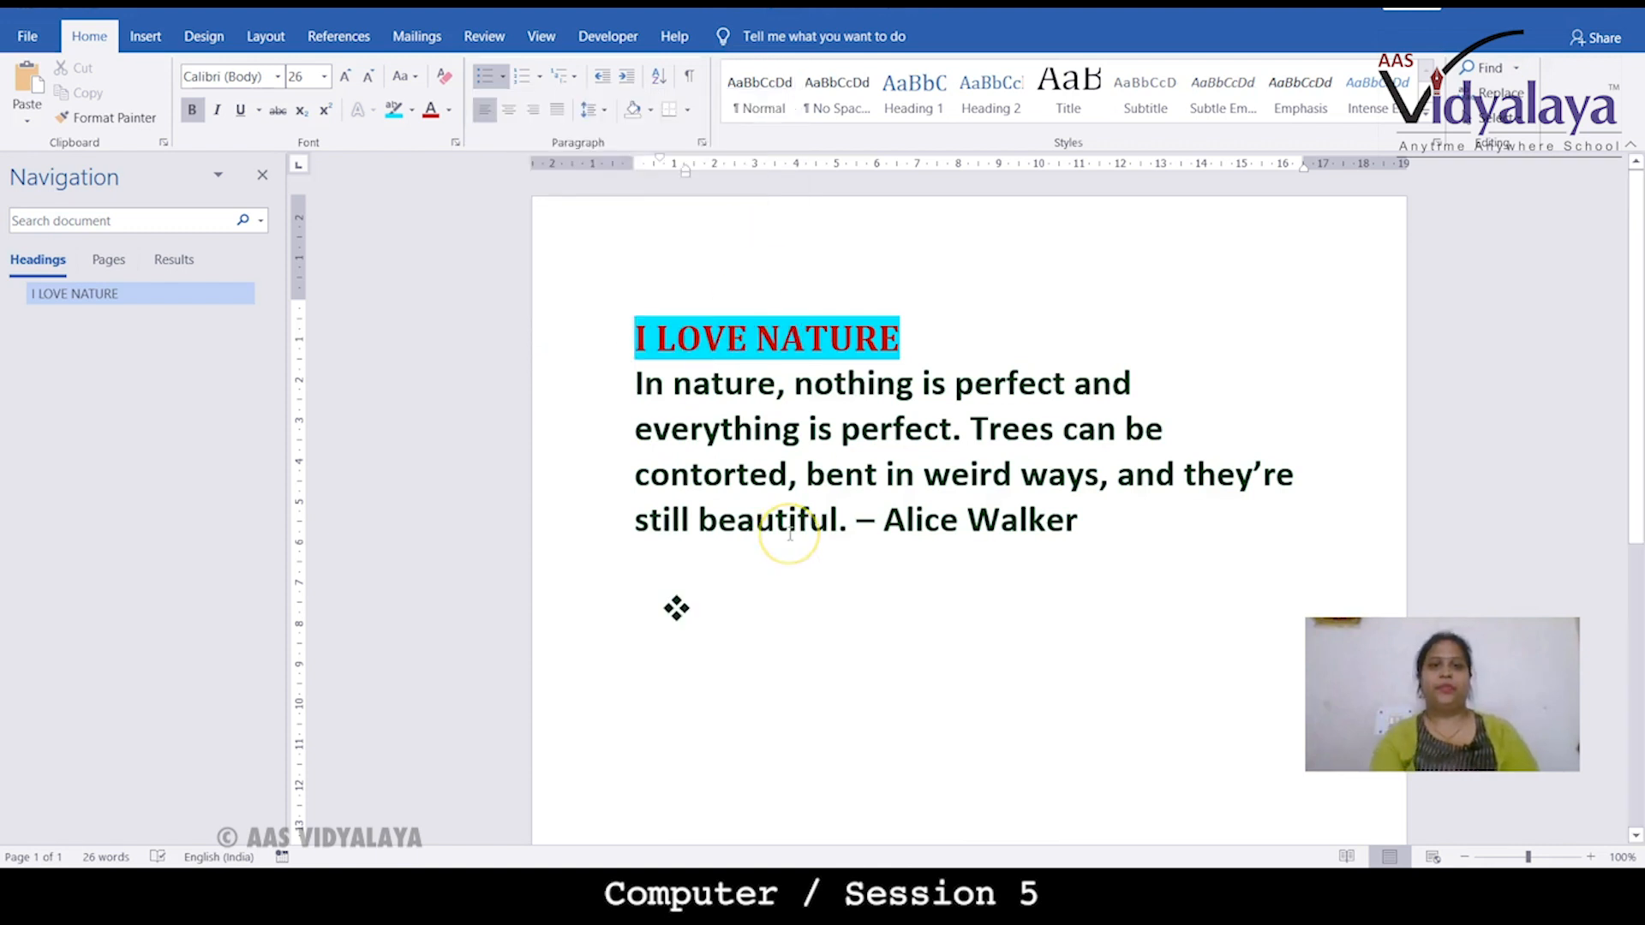
Step: Remove the bullet from the new line and write "Favorite flowers" there, followed by a new line
{"action": "key", "text": "BackSpace"}
{"action": "type", "text": "fa"}
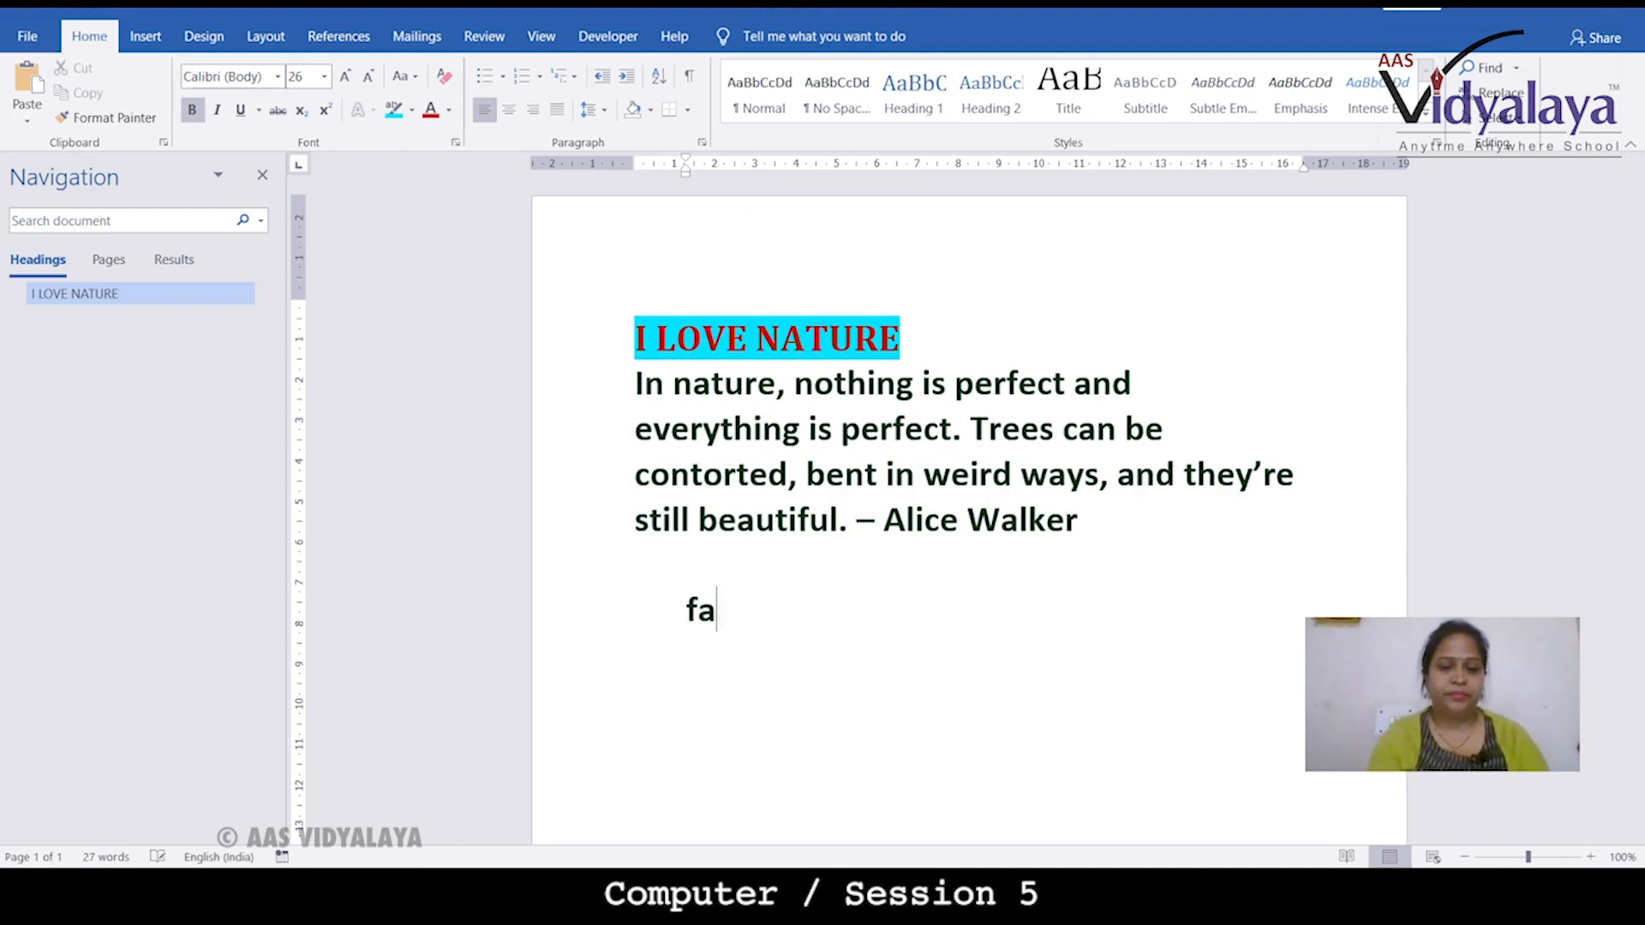
{"action": "type", "text": "vorite"}
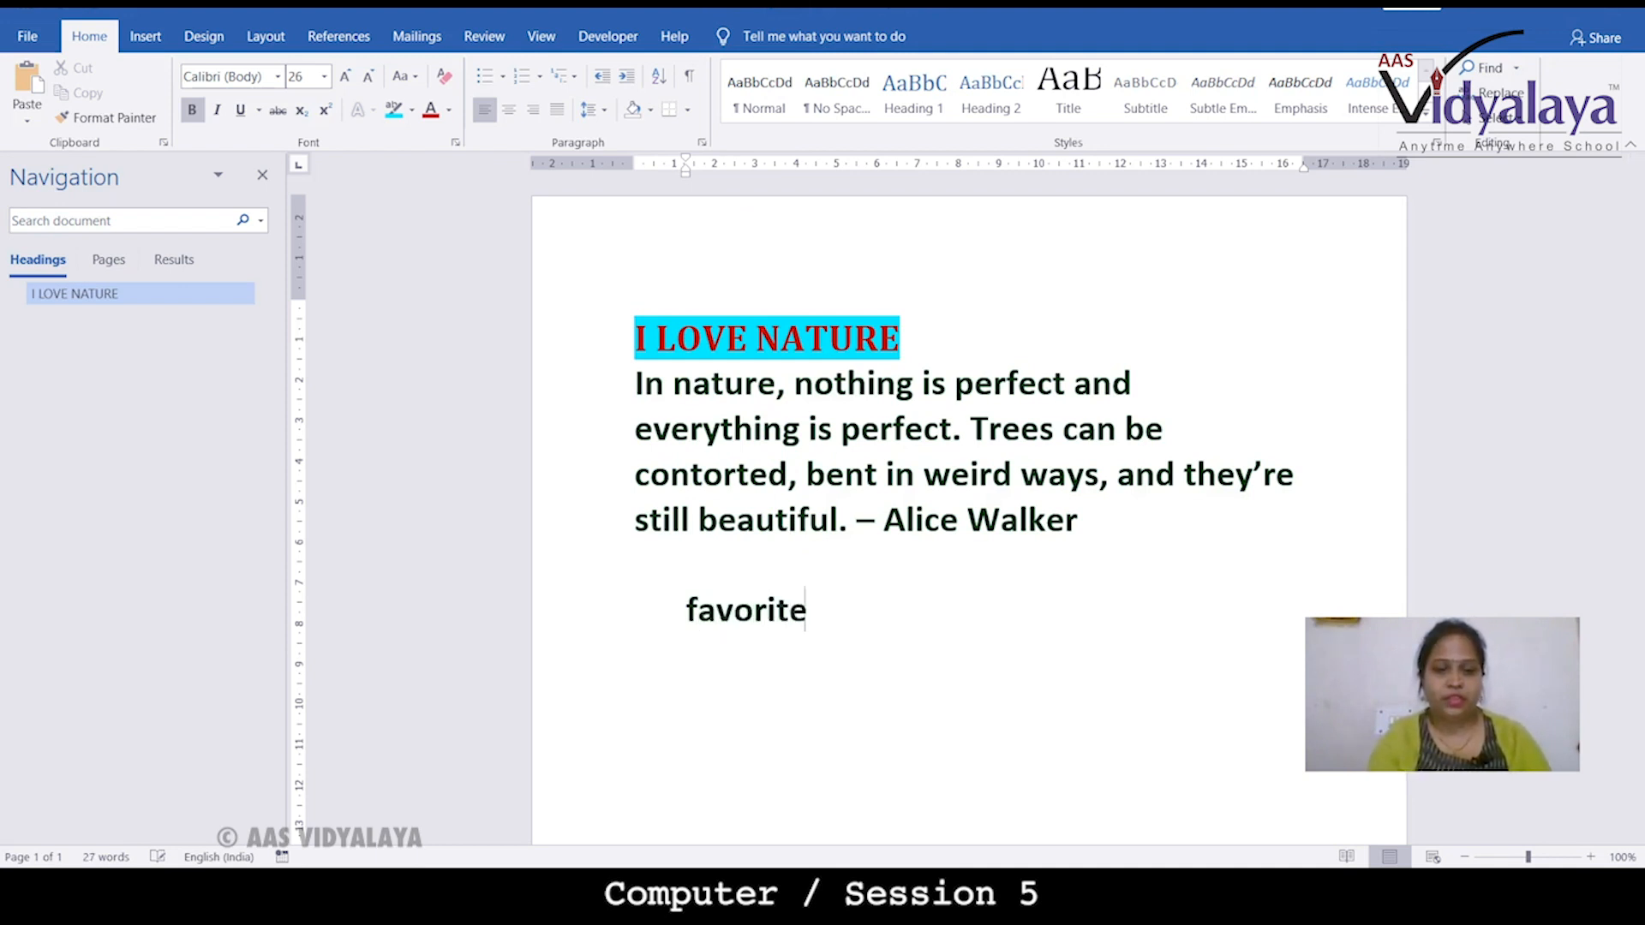
{"action": "type", "text": " flowers"}
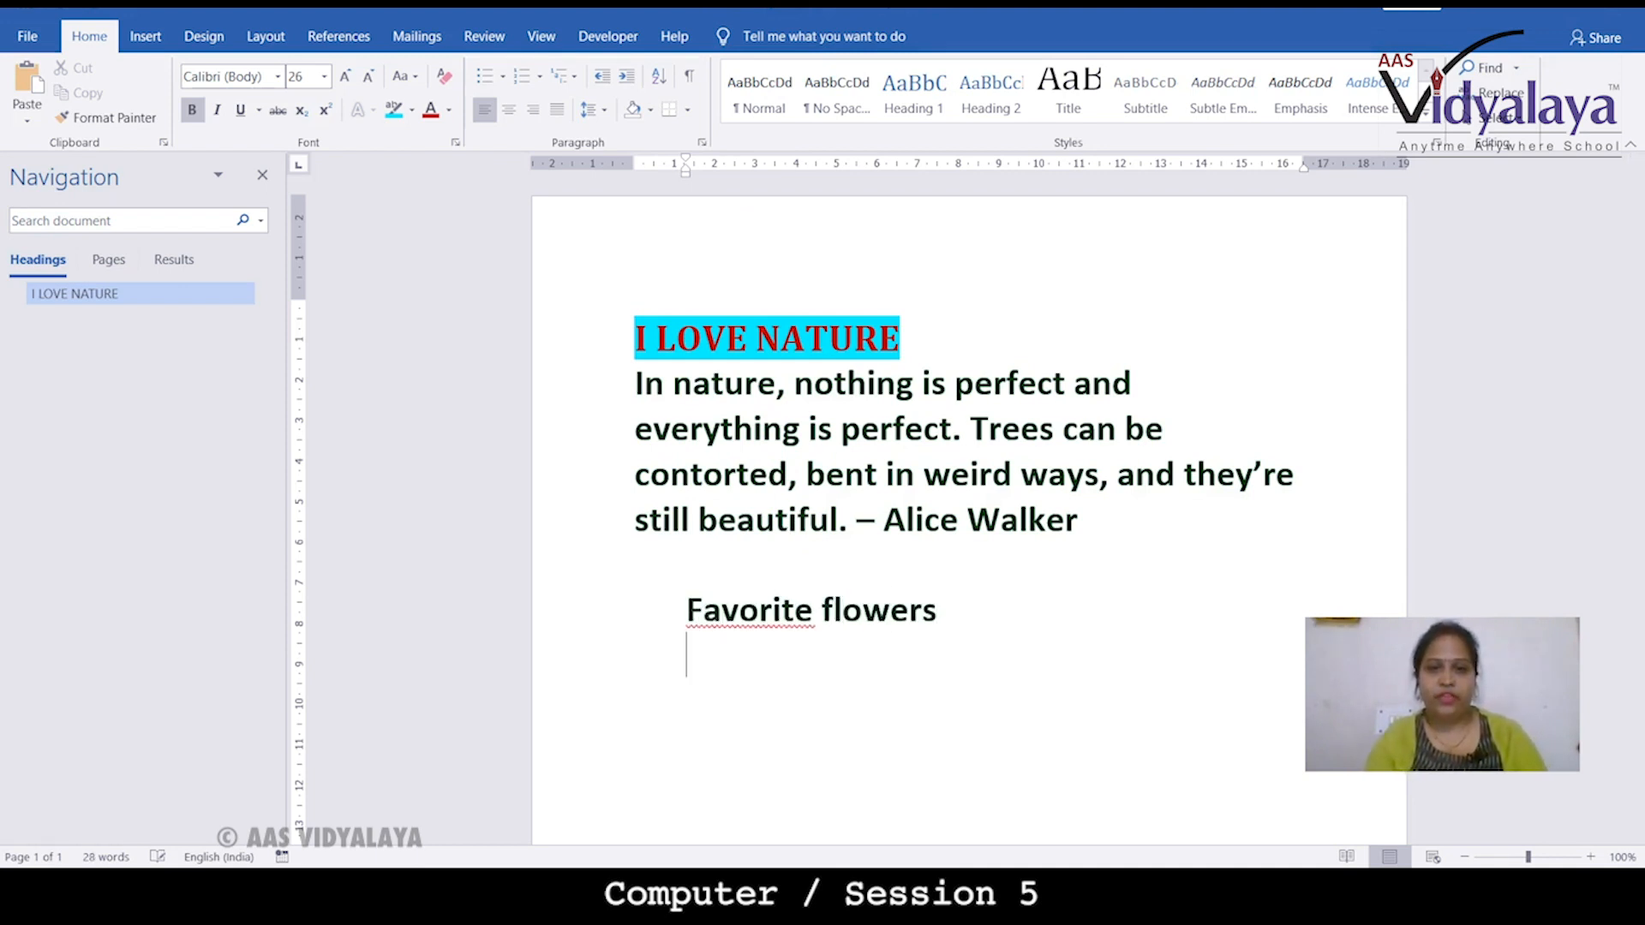
{"action": "key", "text": "Return"}
Step: Below "Favorite flowers", create a four-diamond bulleted list with Rose, Dafodils, Marigold and Lily, and end the list after the last item
{"action": "left_click", "coordinate": [490, 76]}
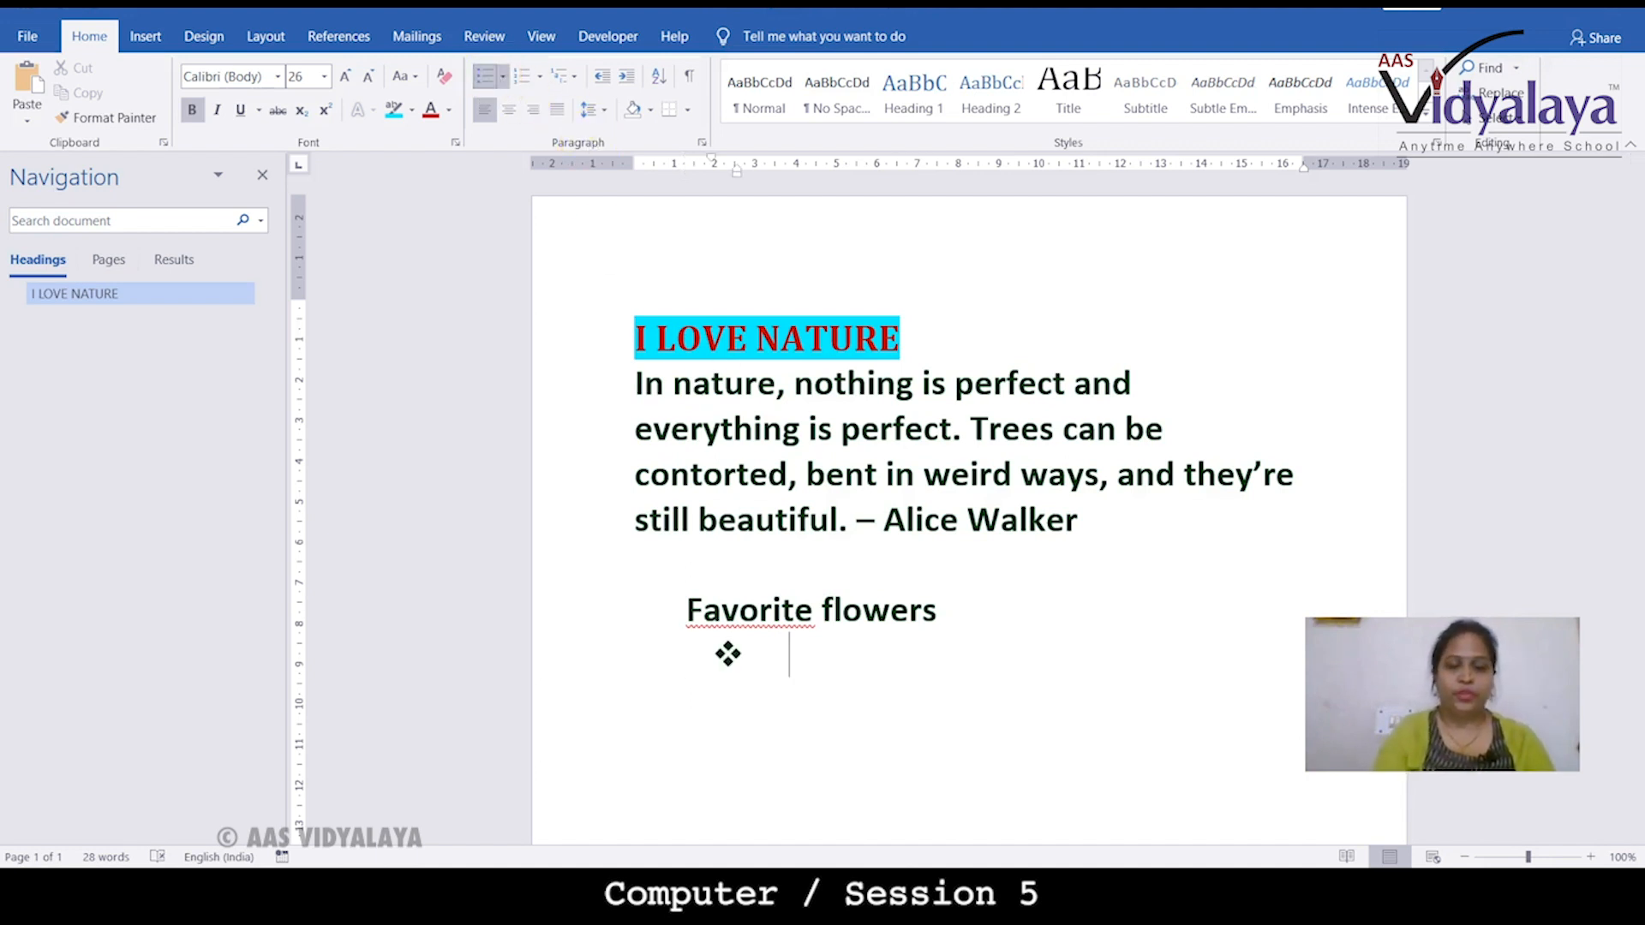
{"action": "type", "text": "rose"}
{"action": "key", "text": "Return"}
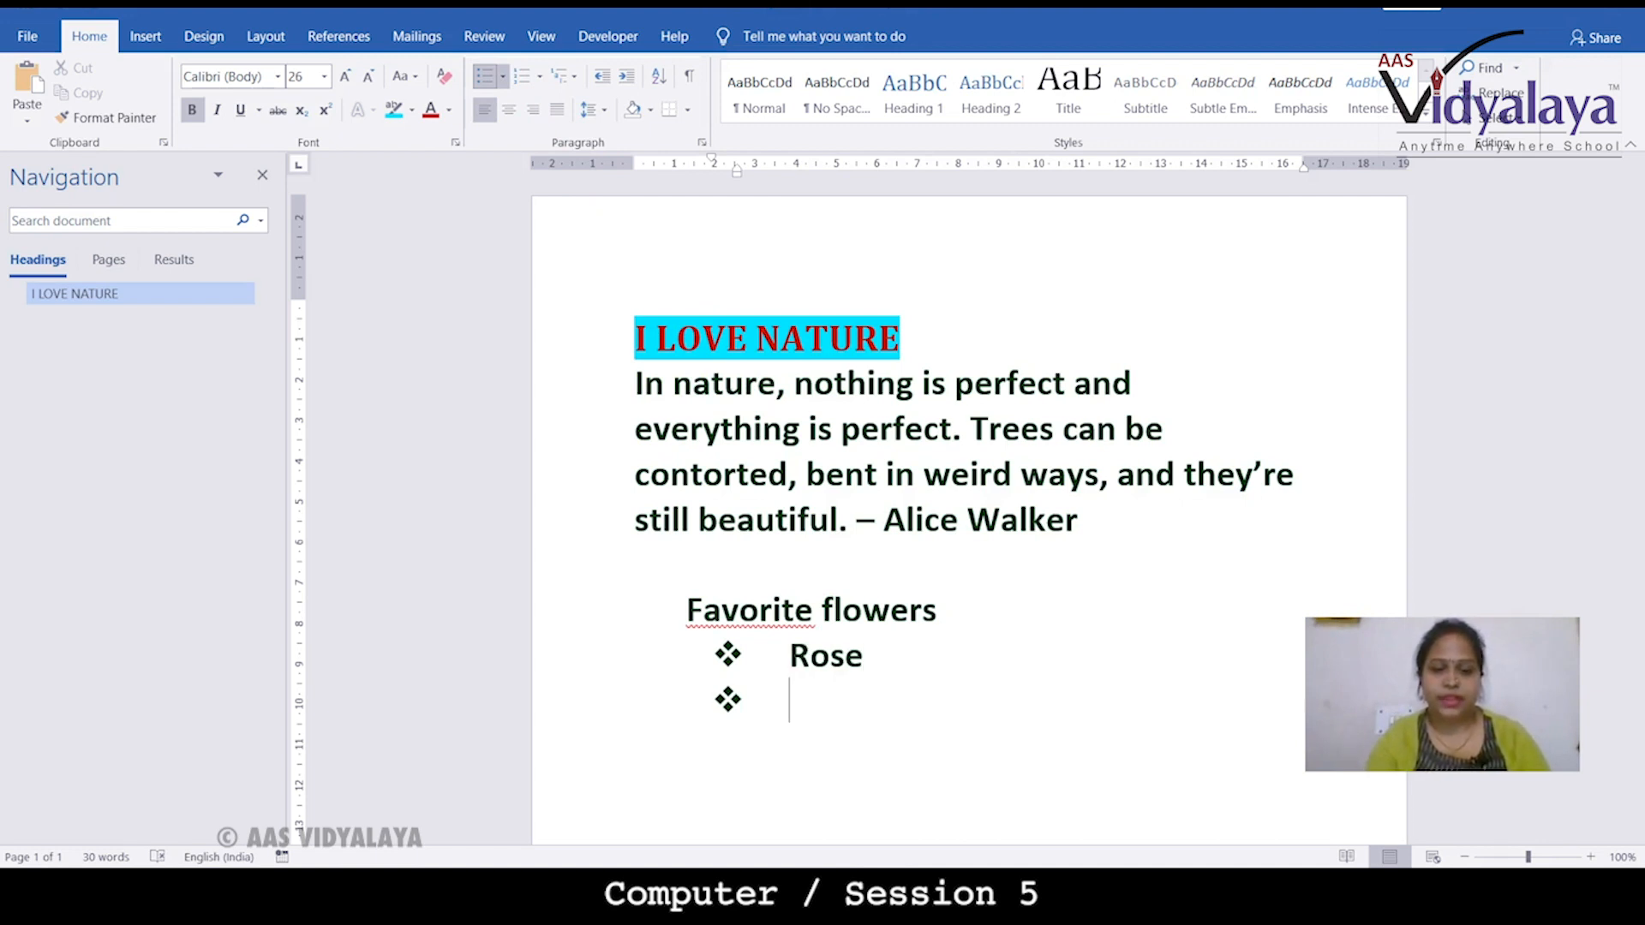
{"action": "type", "text": "dafodils"}
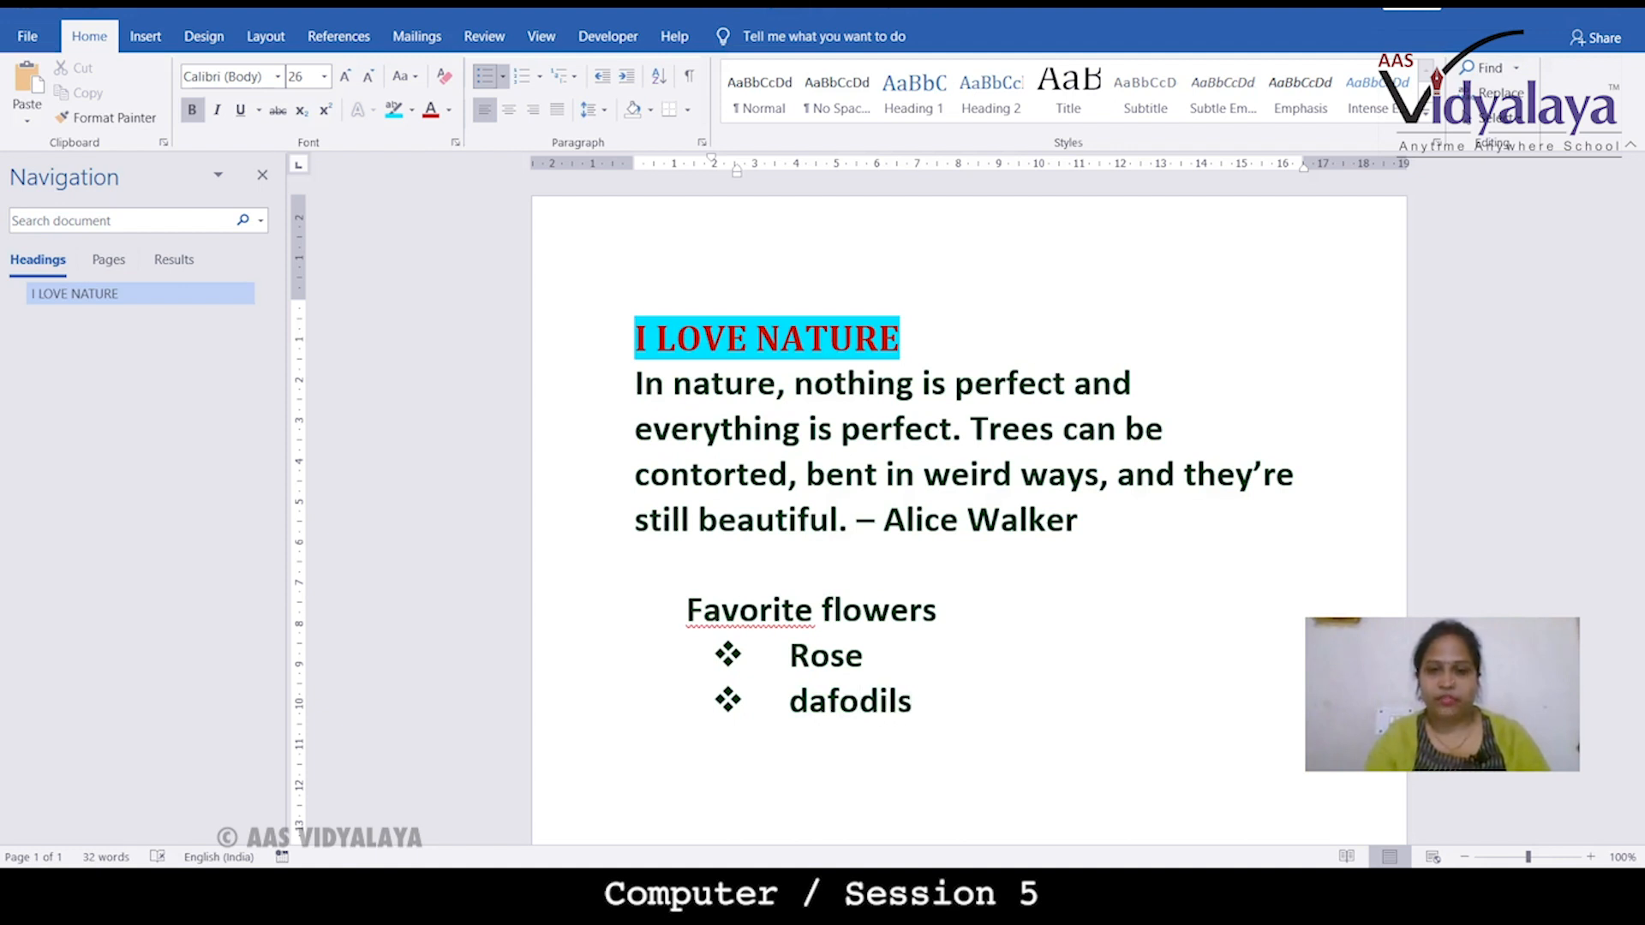
{"action": "key", "text": "Return"}
{"action": "type", "text": "marigold"}
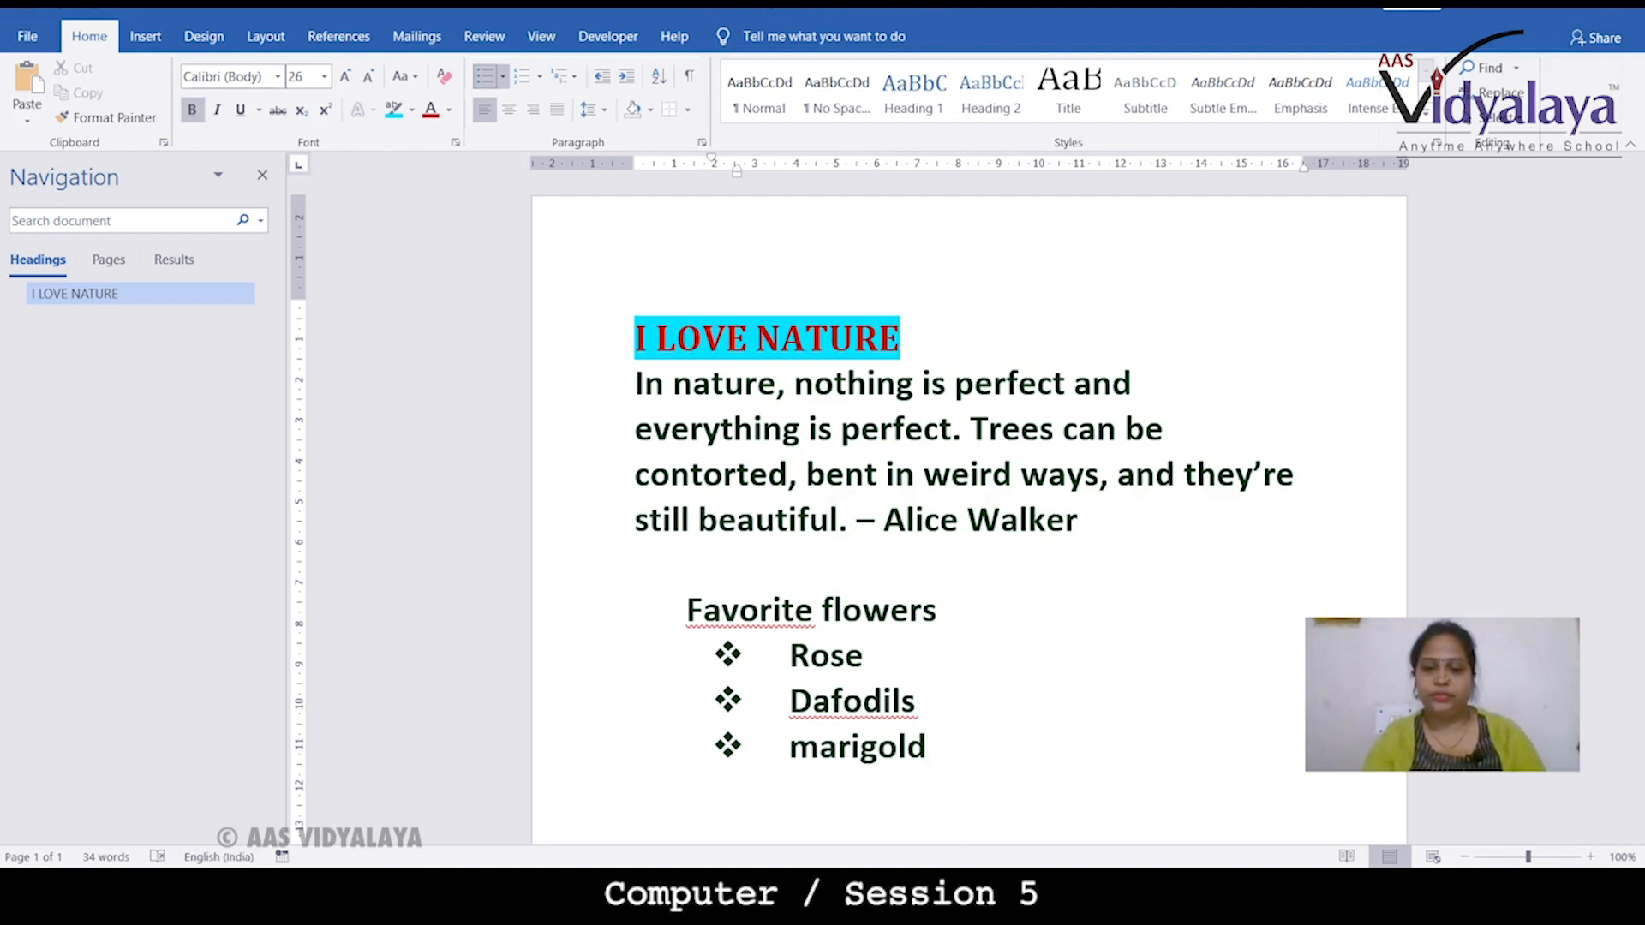
{"action": "key", "text": "Return"}
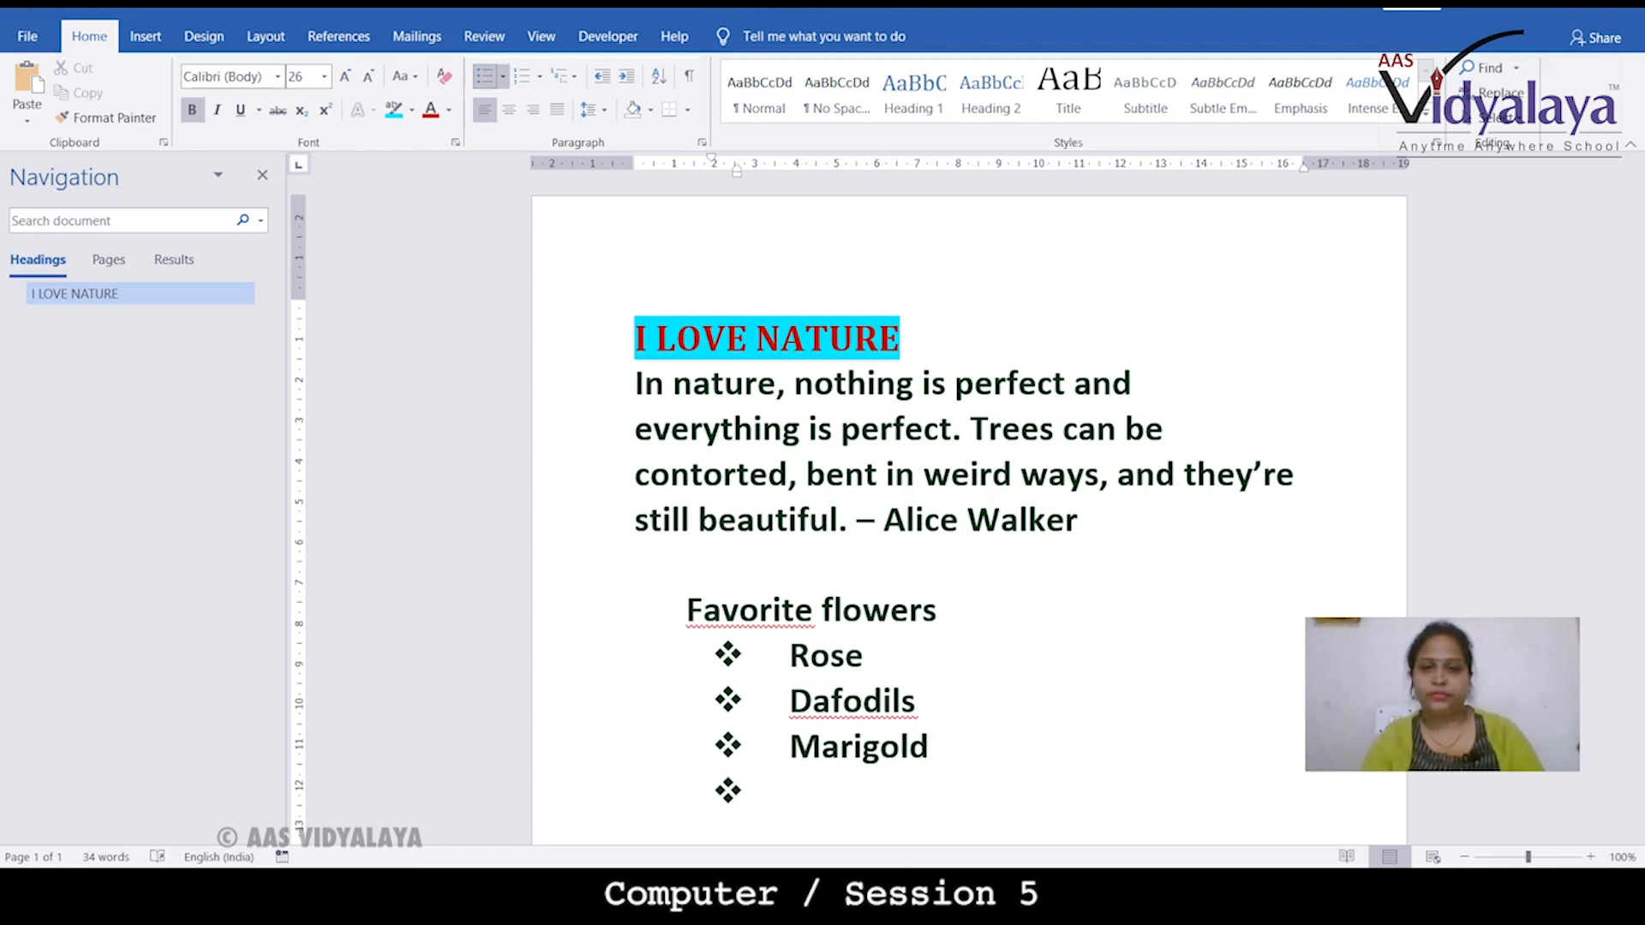
{"action": "type", "text": "lily"}
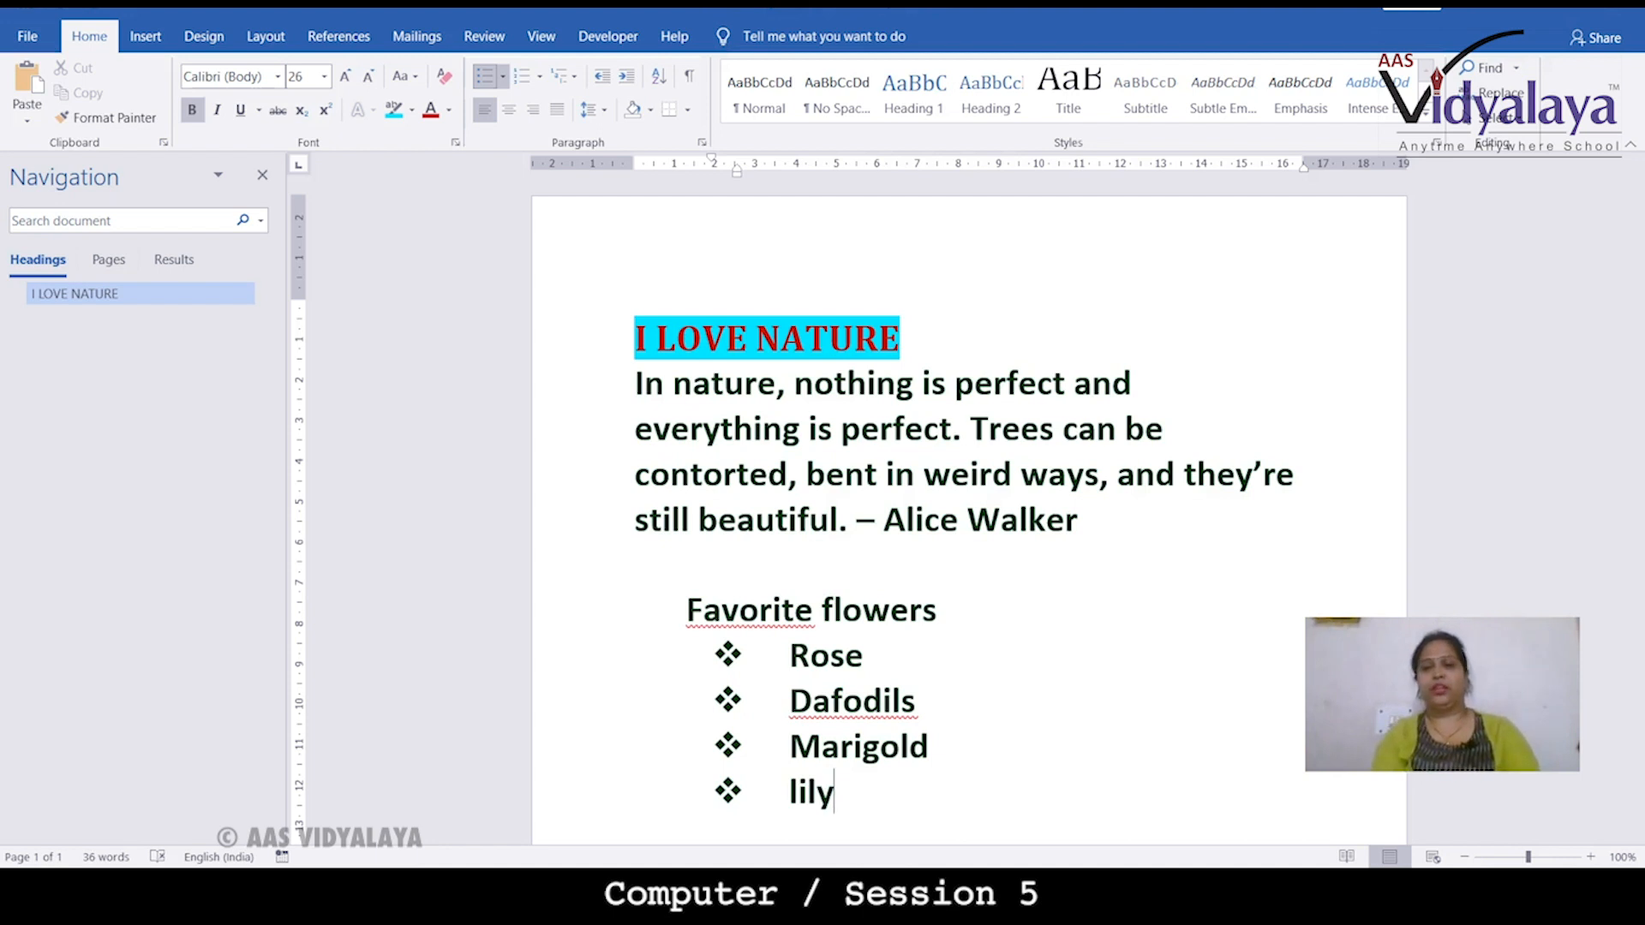
{"action": "key", "text": "Return"}
{"action": "key", "text": "Return"}
{"action": "key", "text": "Return"}
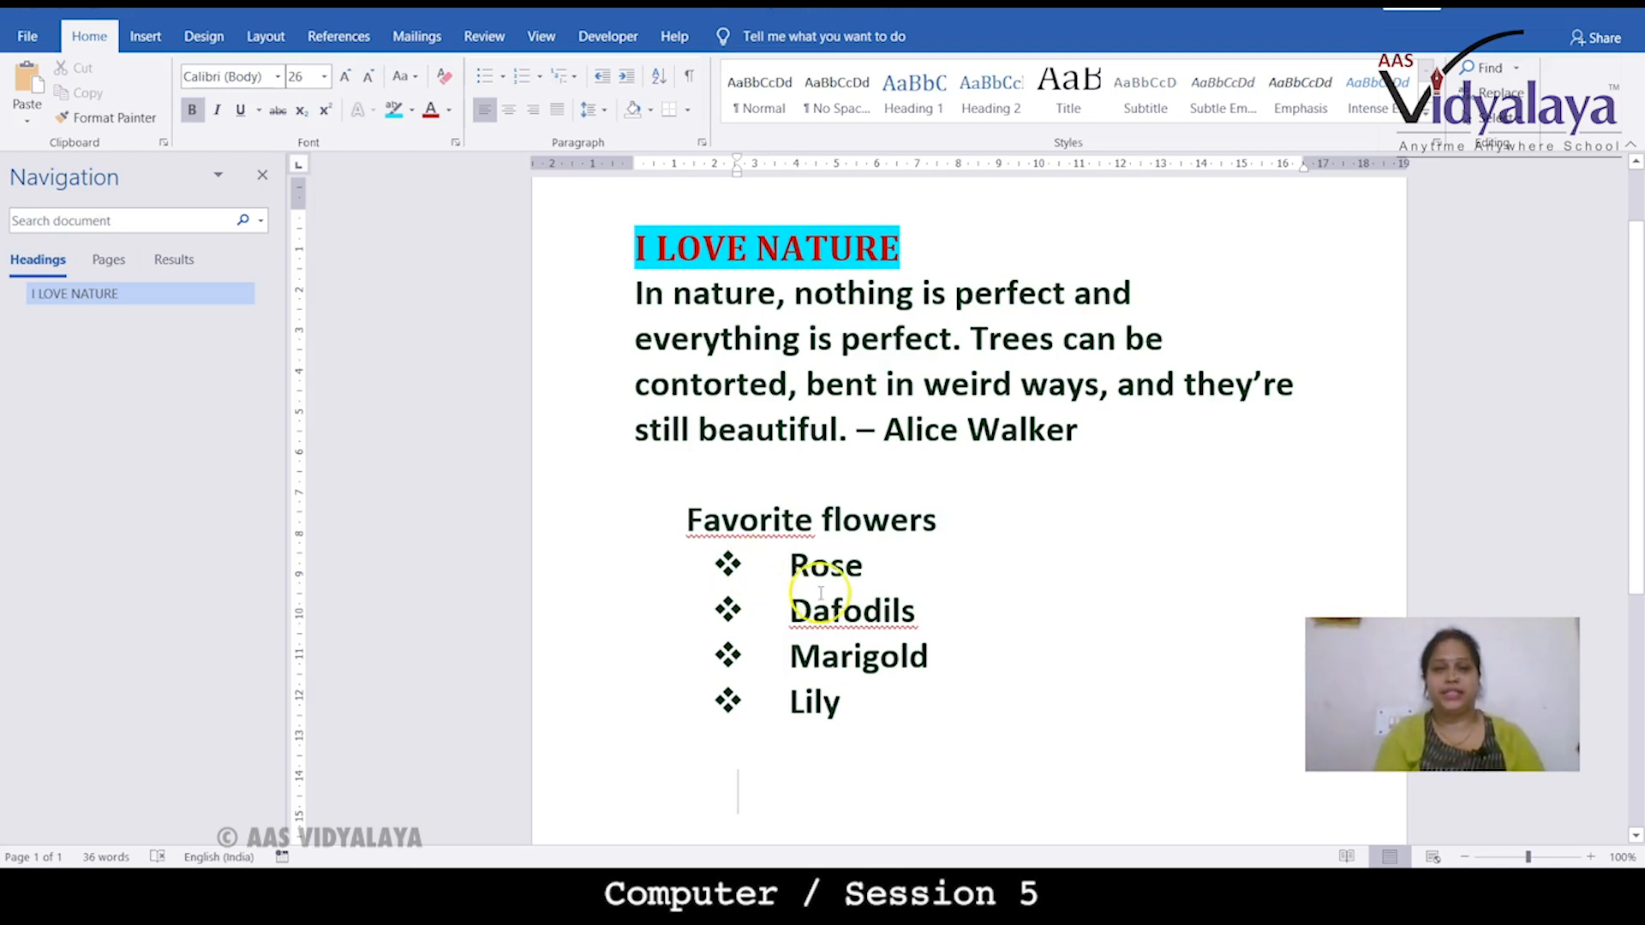
Step: Change the bullets of the four flower names to the multicoloured symbol from the bullet library
{"action": "left_click_drag", "start_coordinate": [793, 563], "coordinate": [834, 720]}
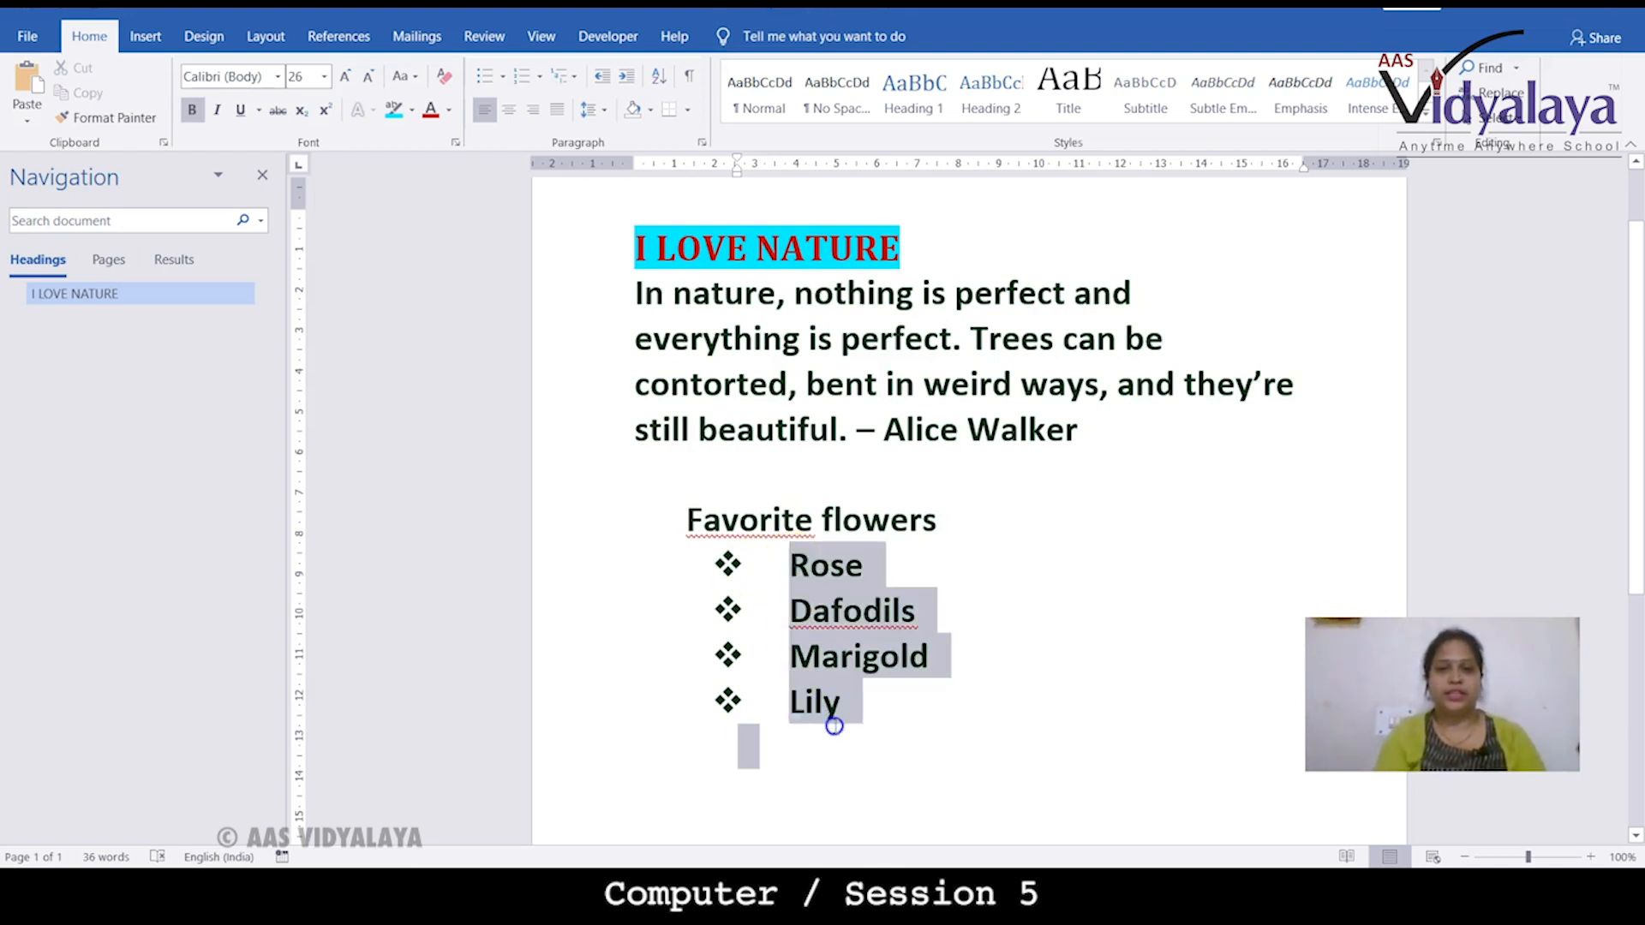
{"action": "left_click", "coordinate": [504, 77]}
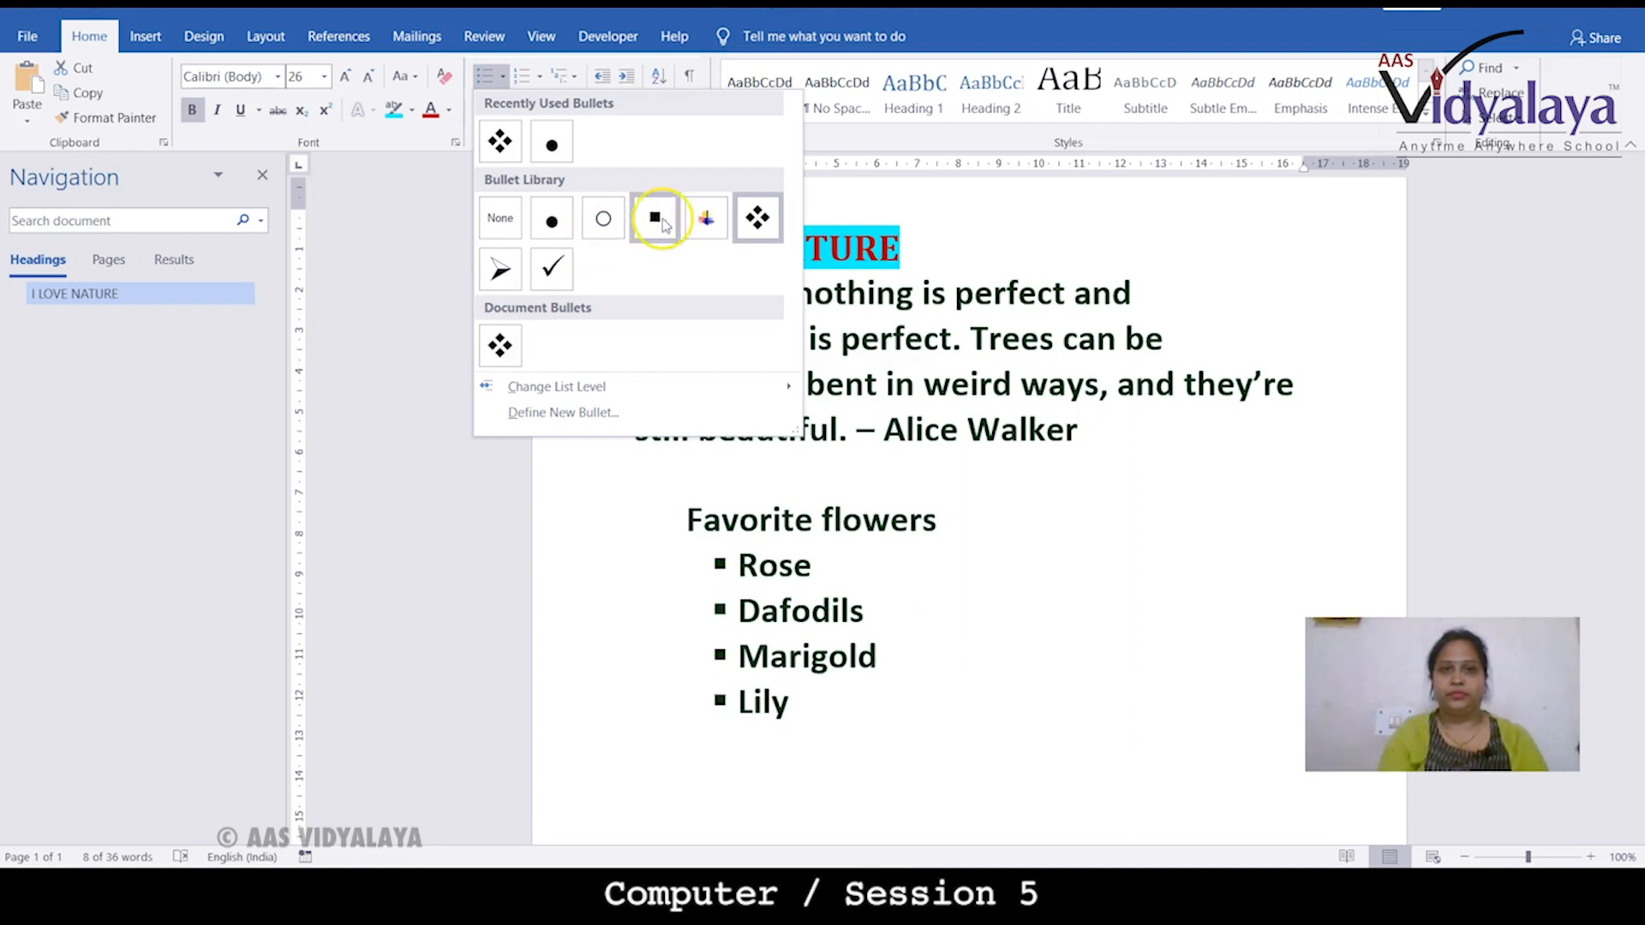
{"action": "left_click", "coordinate": [725, 225]}
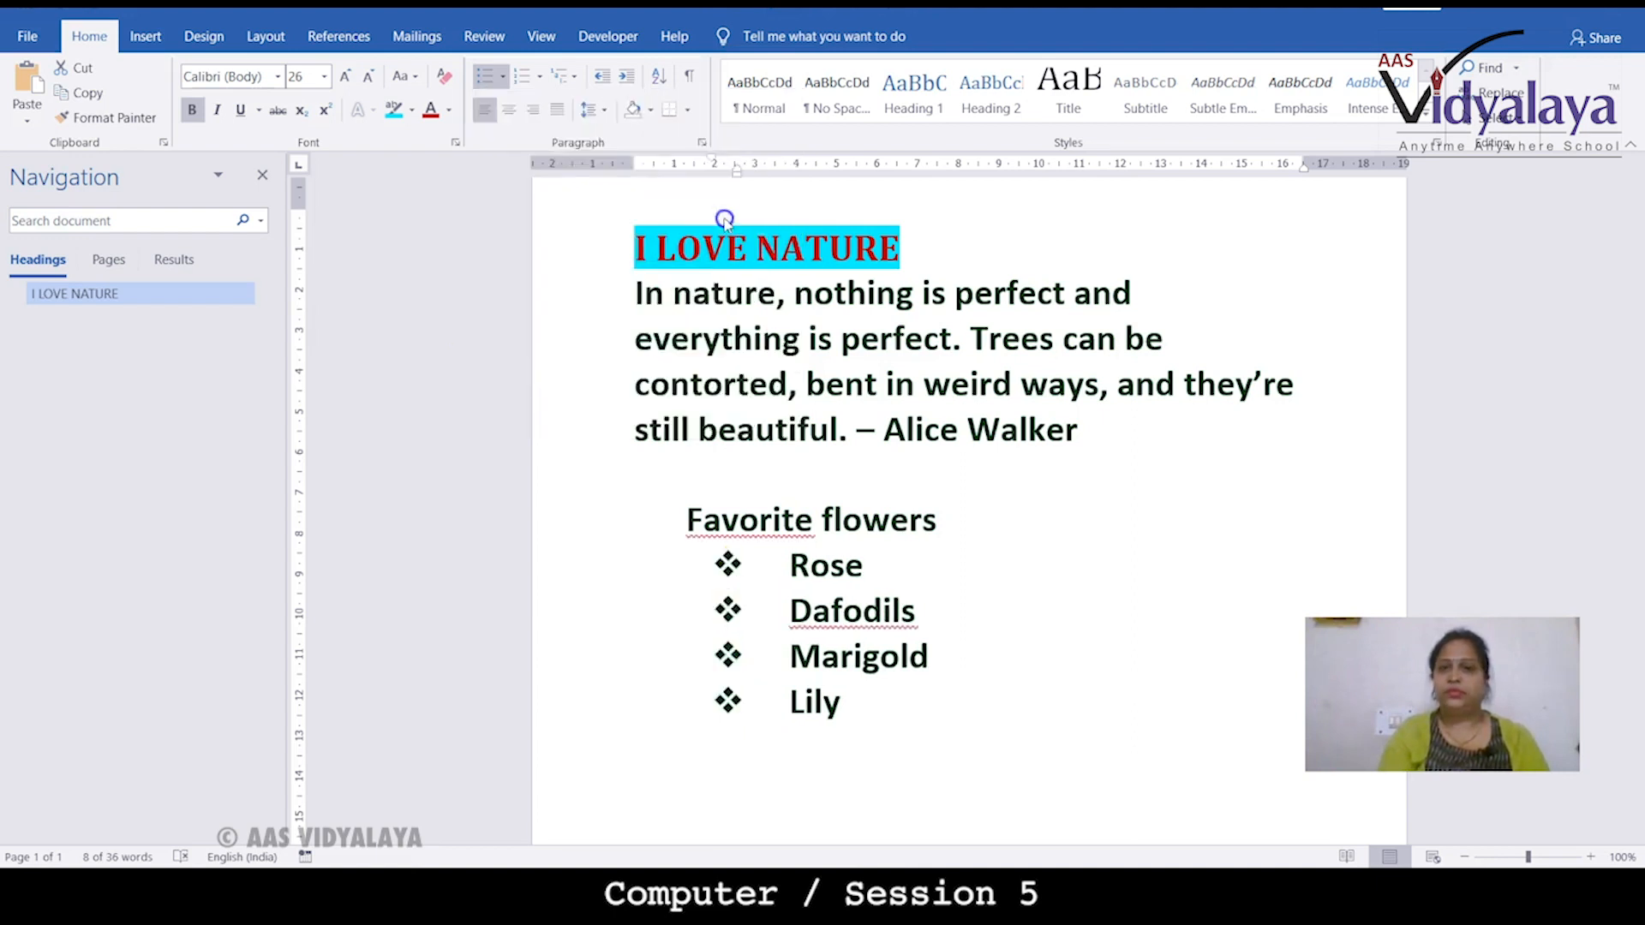
Step: Below the flower list, write "Favourite cities" after a blank line and start a new line under it
{"action": "left_click", "coordinate": [801, 760]}
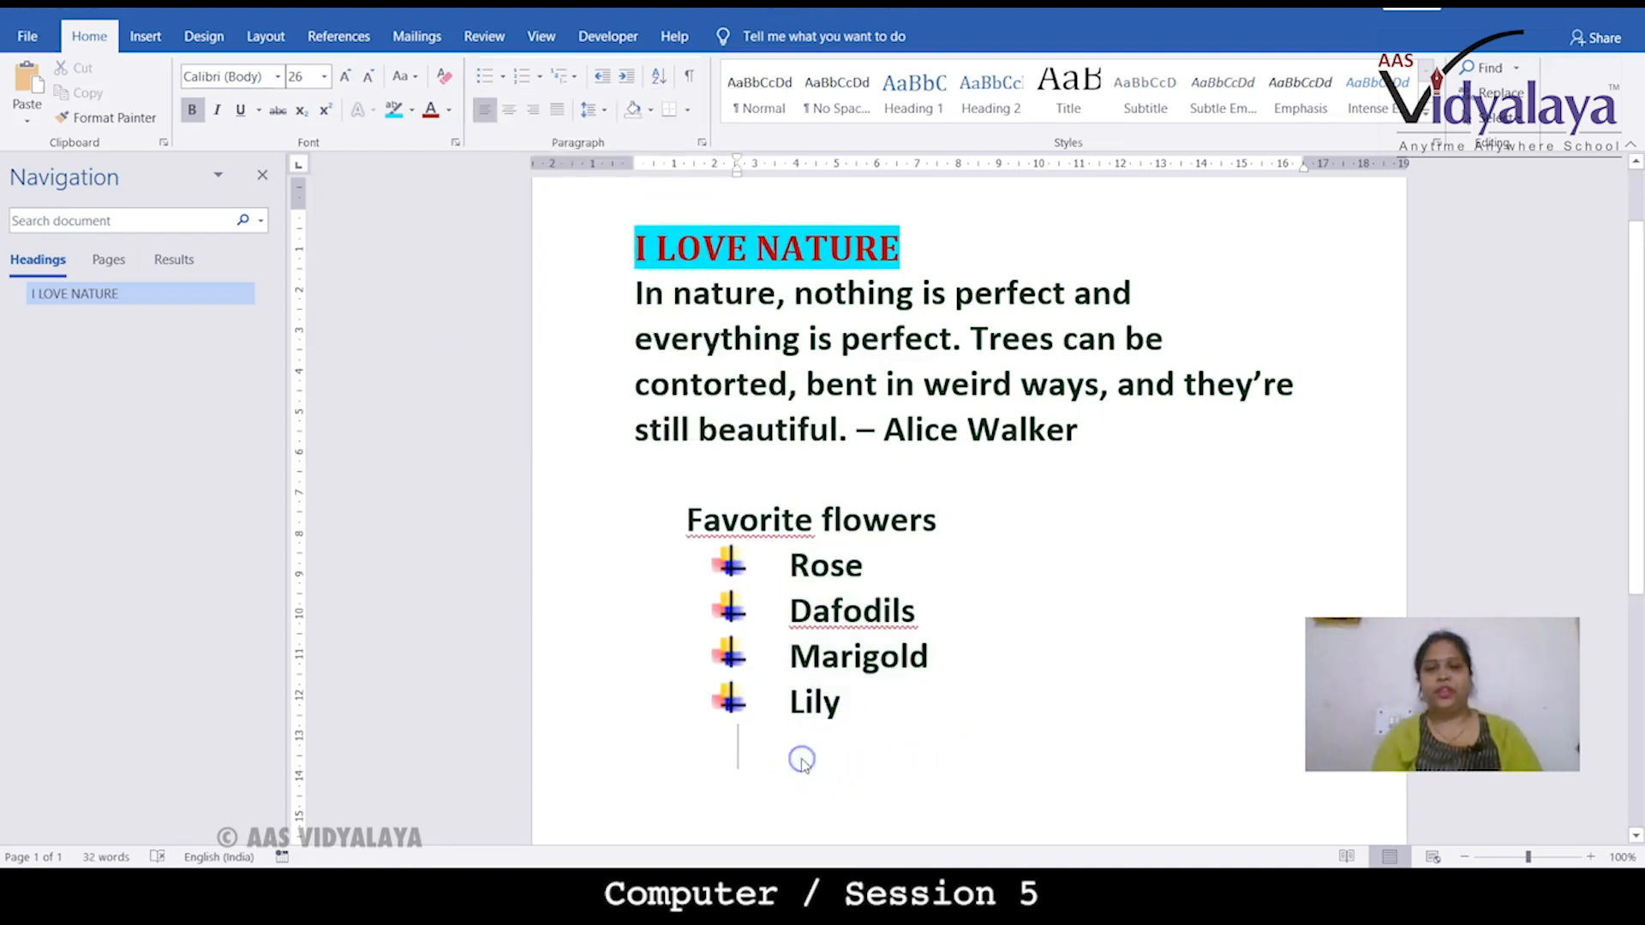
{"action": "type", "text": "Favourite"}
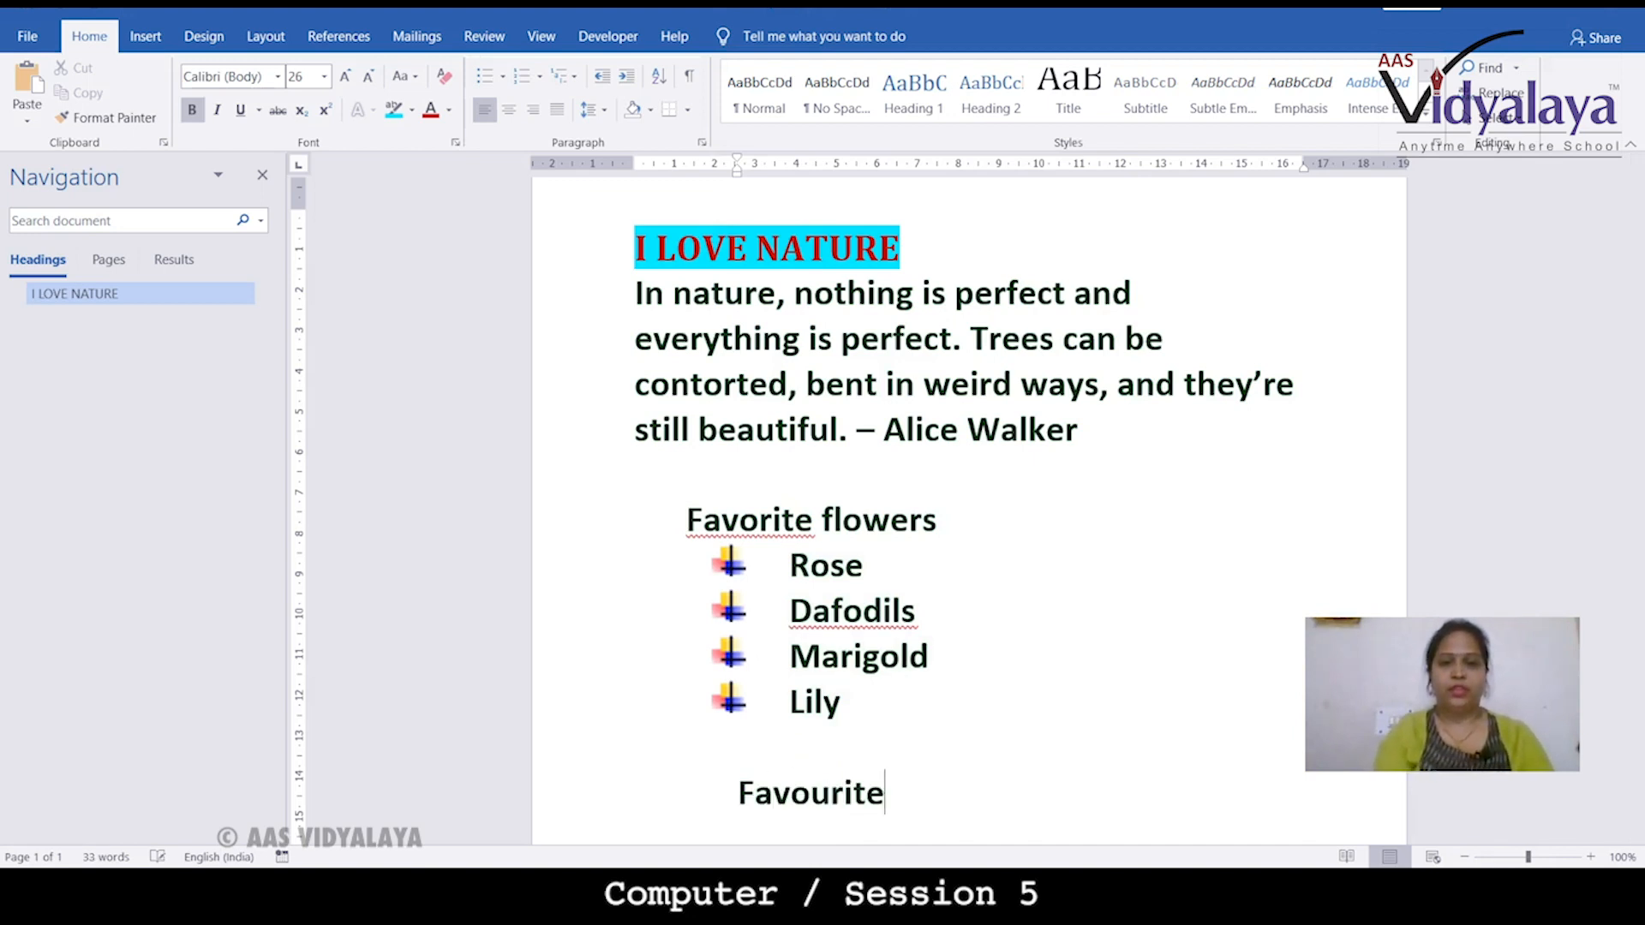
{"action": "type", "text": " cities"}
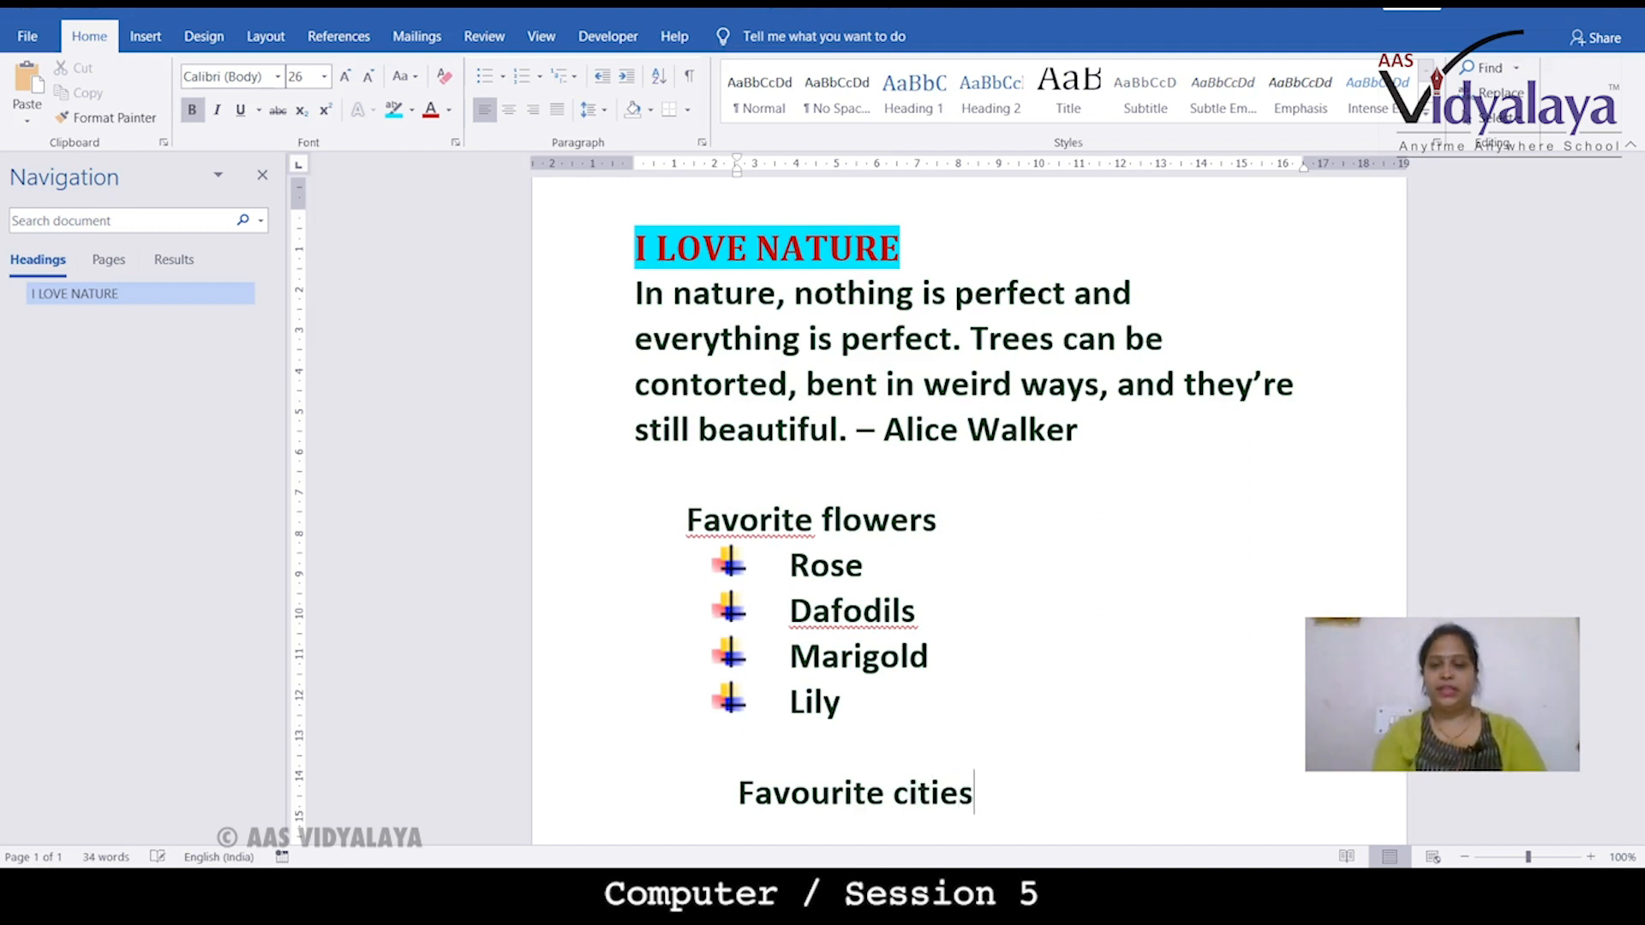
{"action": "key", "text": "Return"}
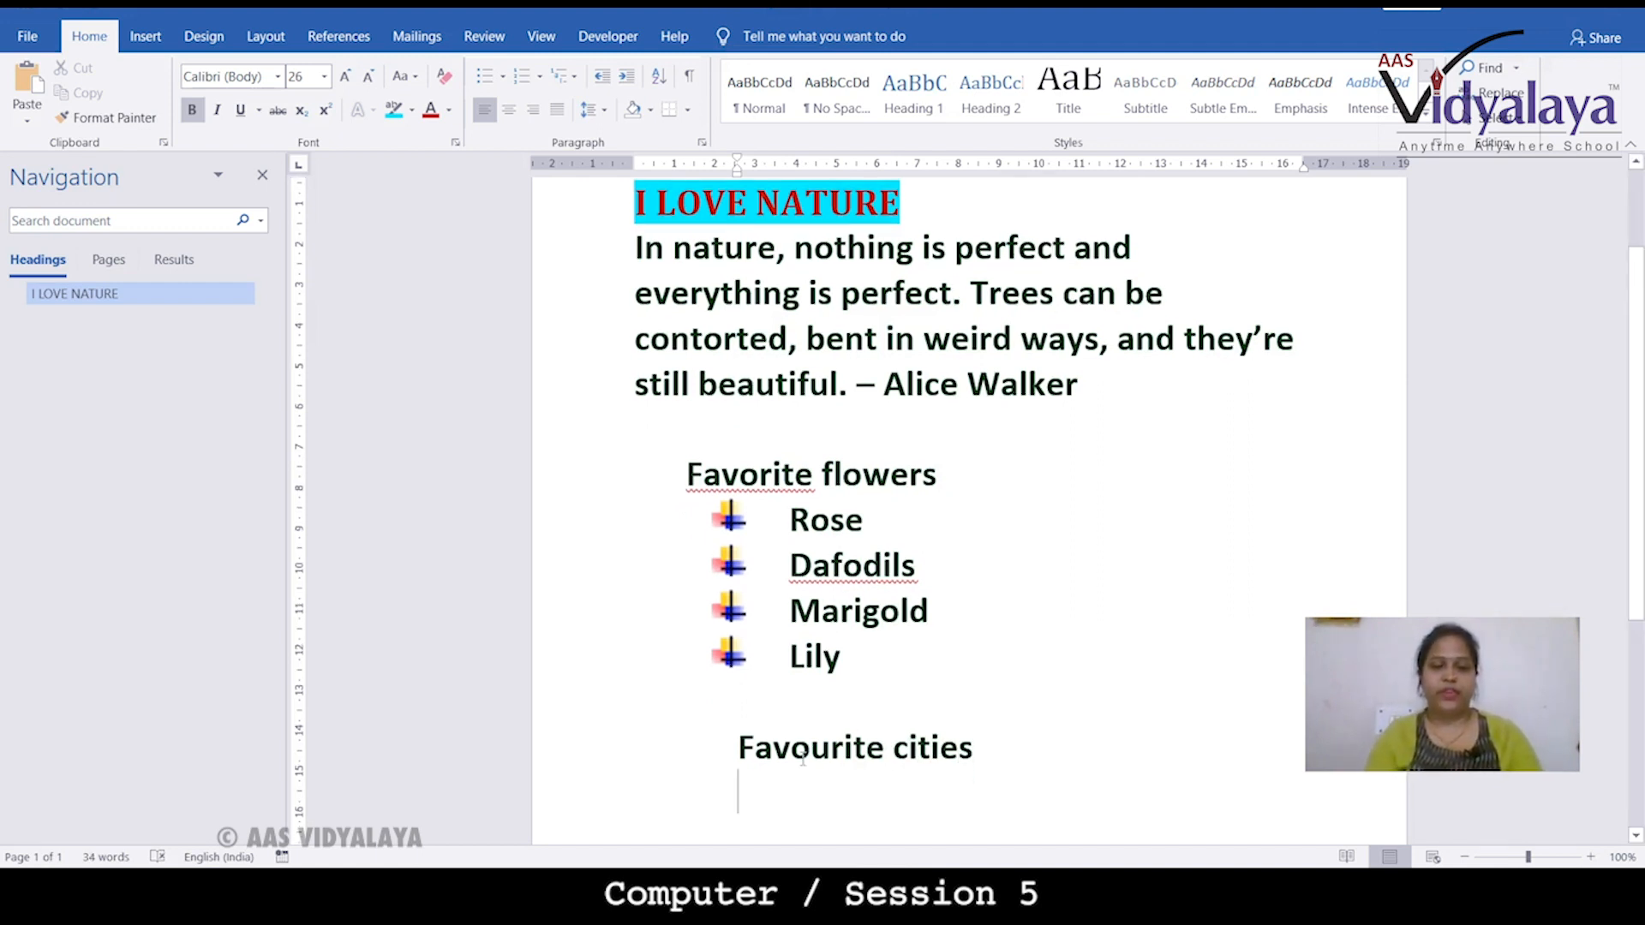
Step: Enter the cities Siliguri, Mumbai, Pune, Kolkata and Delhi on separate lines under "Favourite cities"
{"action": "type", "text": "Siliguri"}
{"action": "key", "text": "Return"}
{"action": "type", "text": "Mumbai"}
{"action": "key", "text": "Return"}
{"action": "type", "text": "Pune"}
{"action": "key", "text": "Return"}
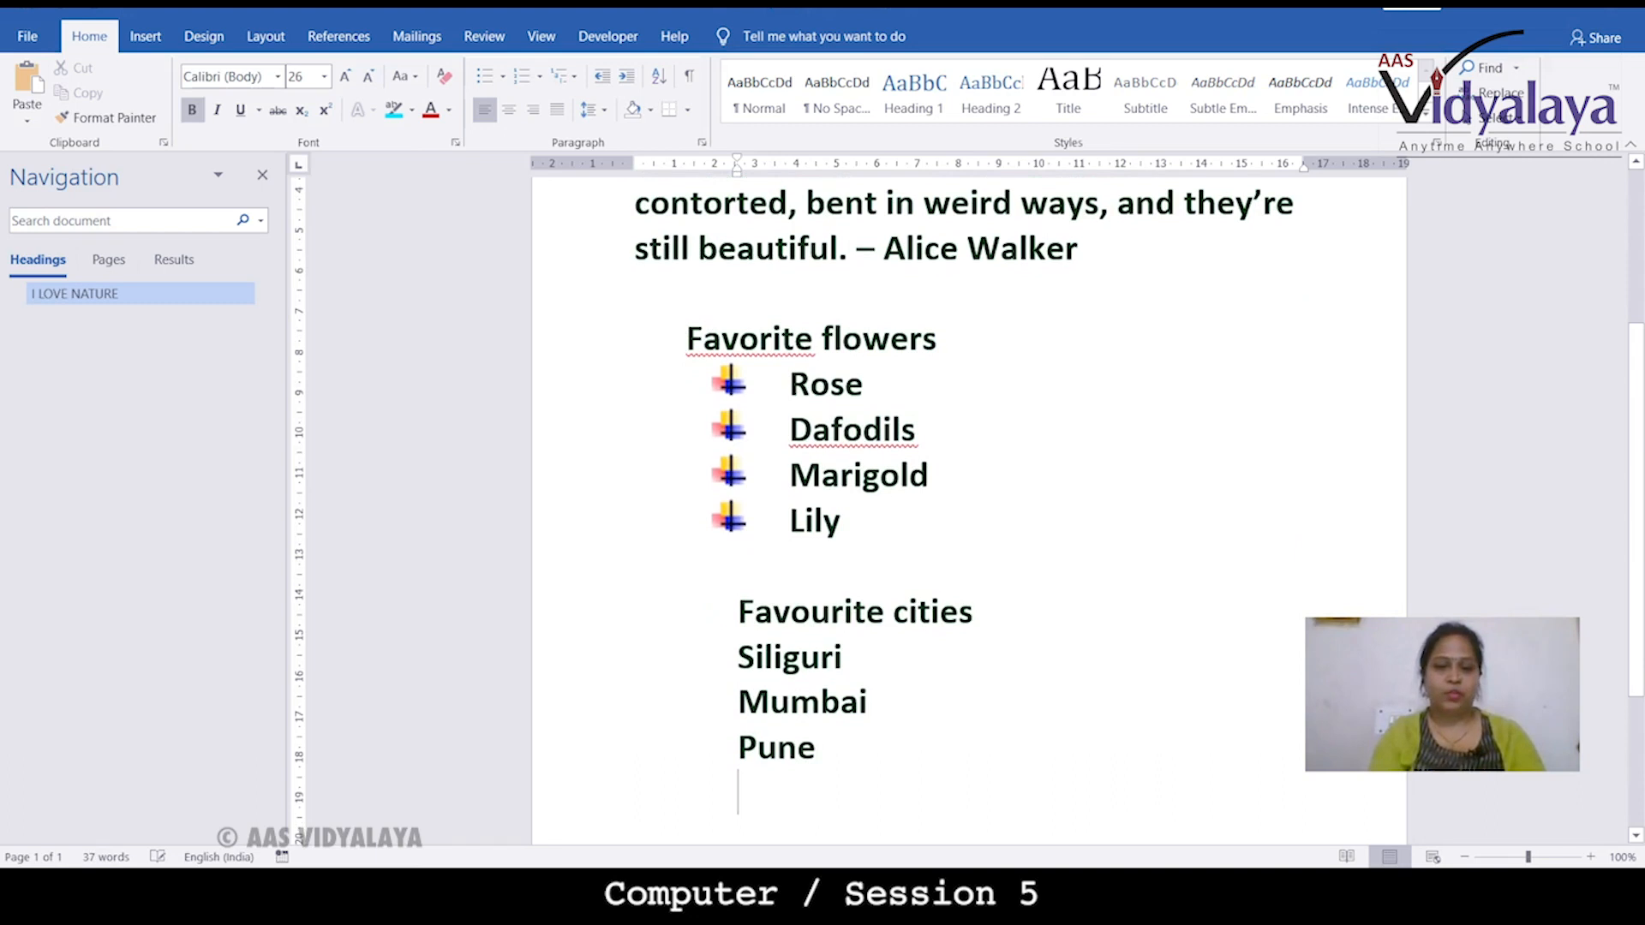
{"action": "type", "text": "Kolkata"}
{"action": "key", "text": "Return"}
{"action": "type", "text": "Delhi"}
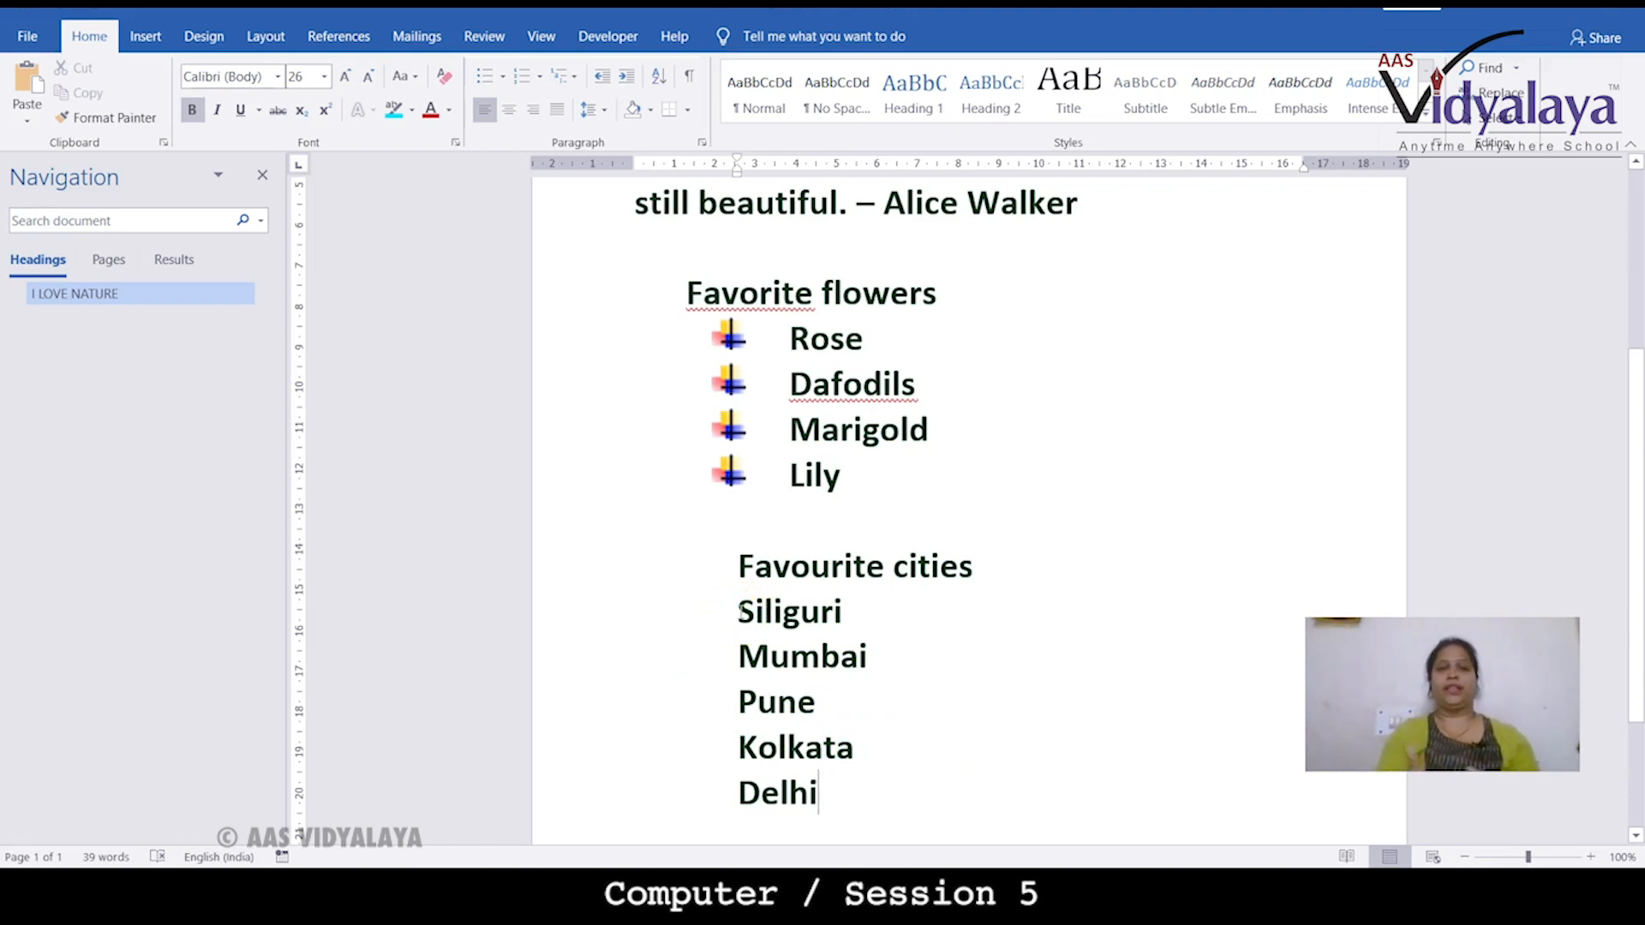
Step: Number the five city names with the 1) 2) 3) format and colour the list red
{"action": "left_click_drag", "start_coordinate": [740, 610], "coordinate": [809, 798]}
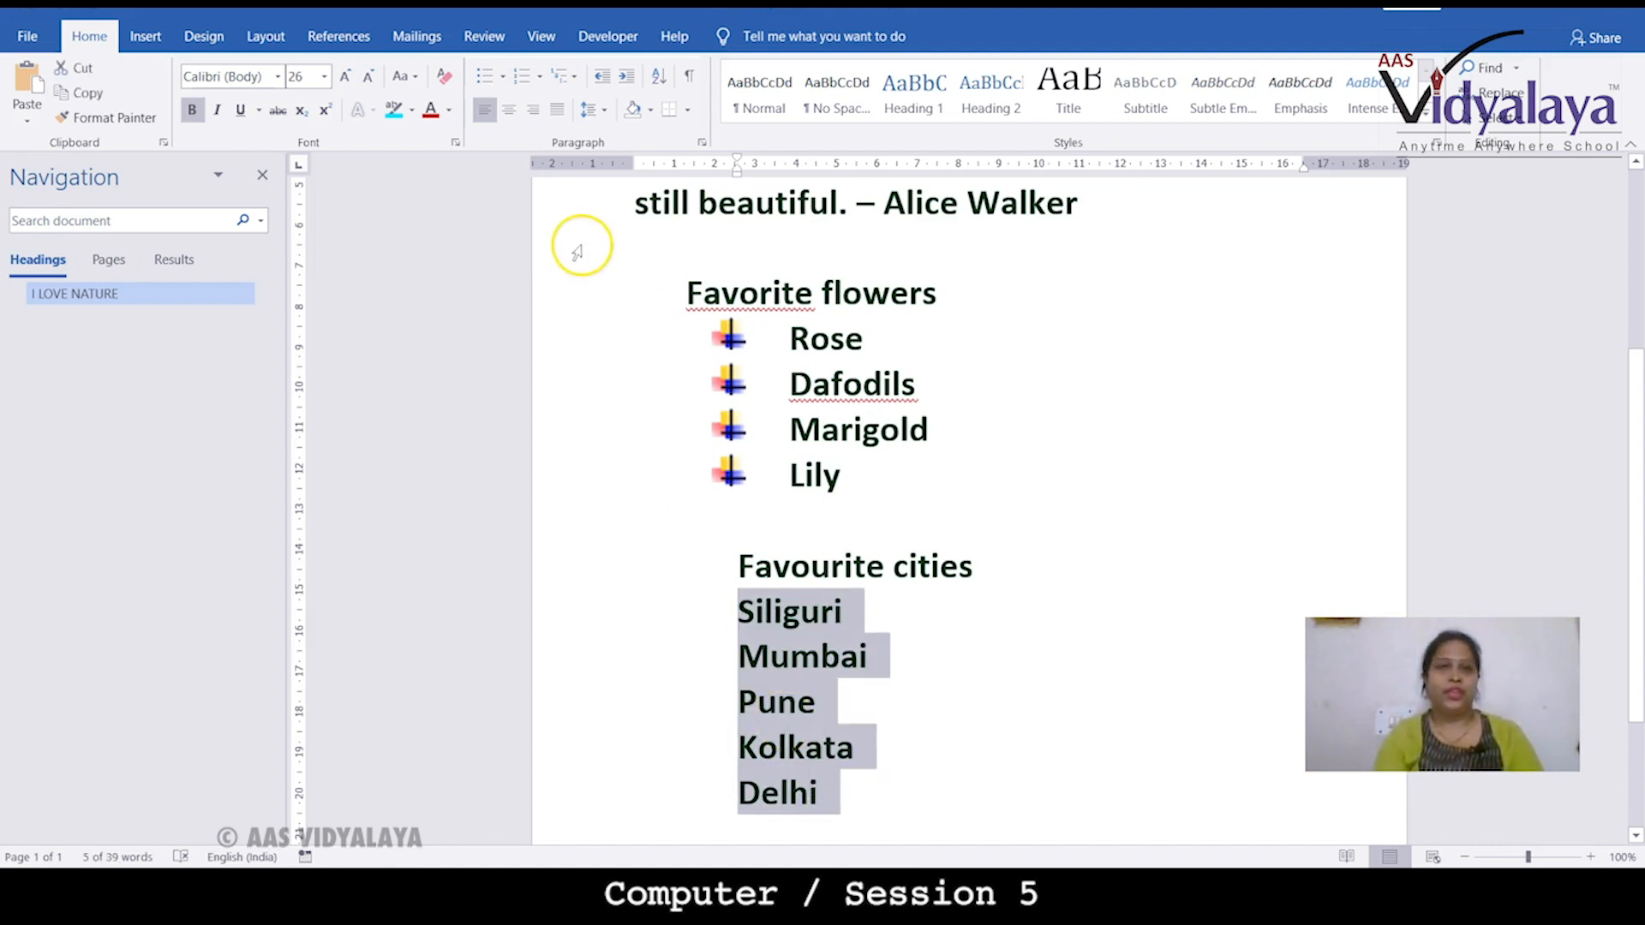
{"action": "left_click", "coordinate": [540, 82]}
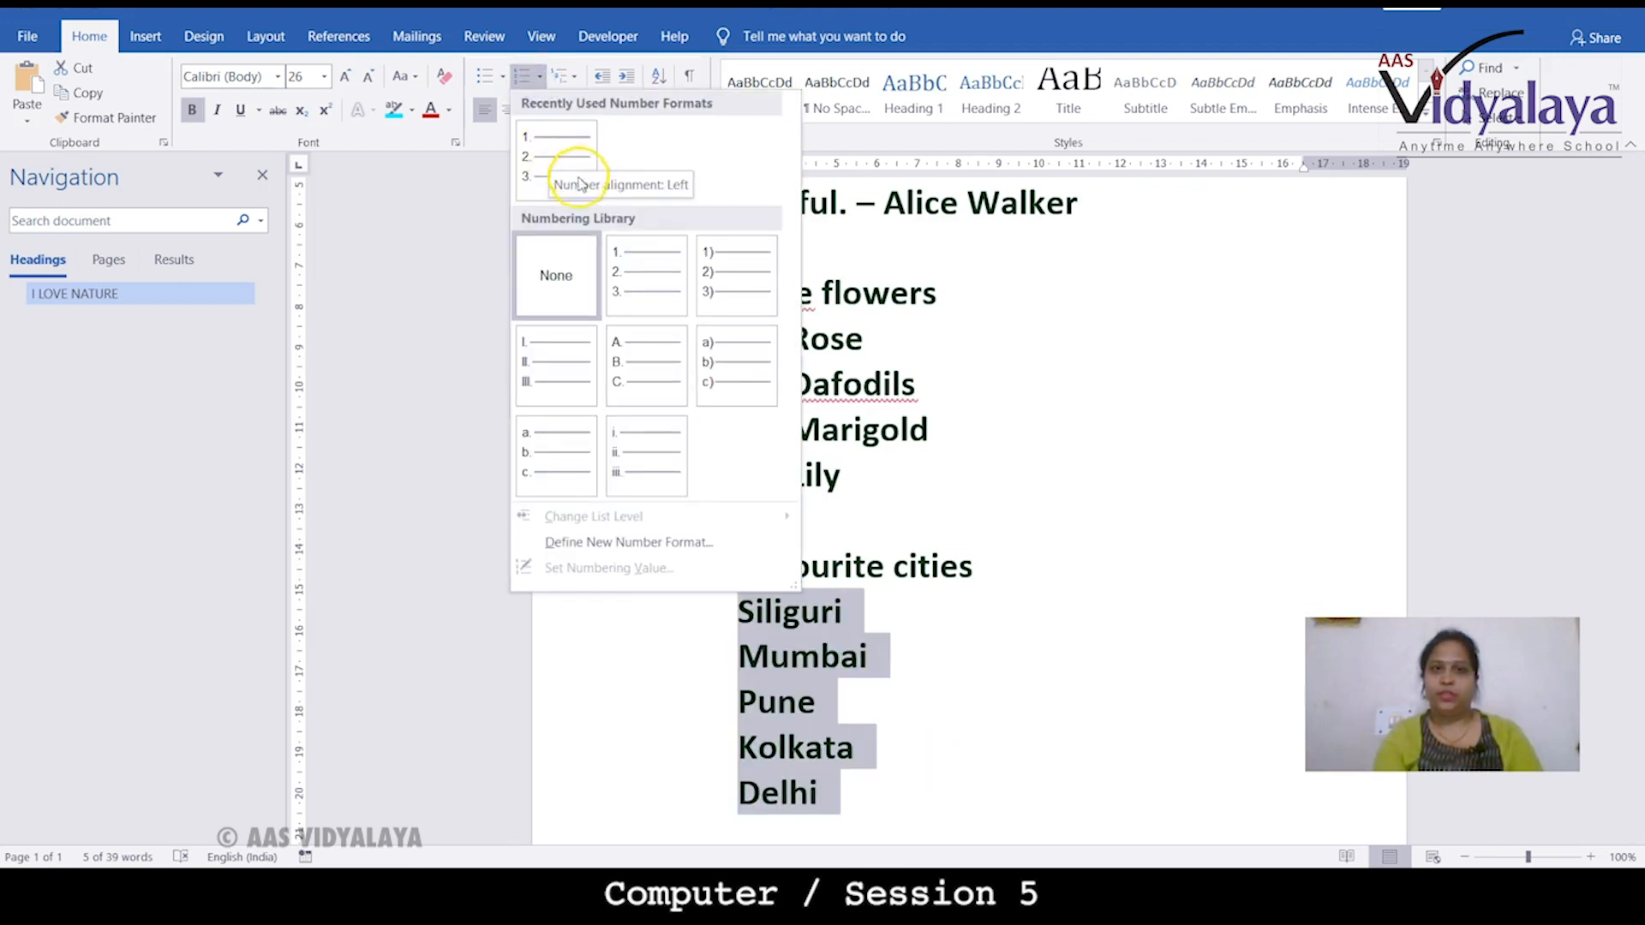
{"action": "left_click", "coordinate": [709, 296]}
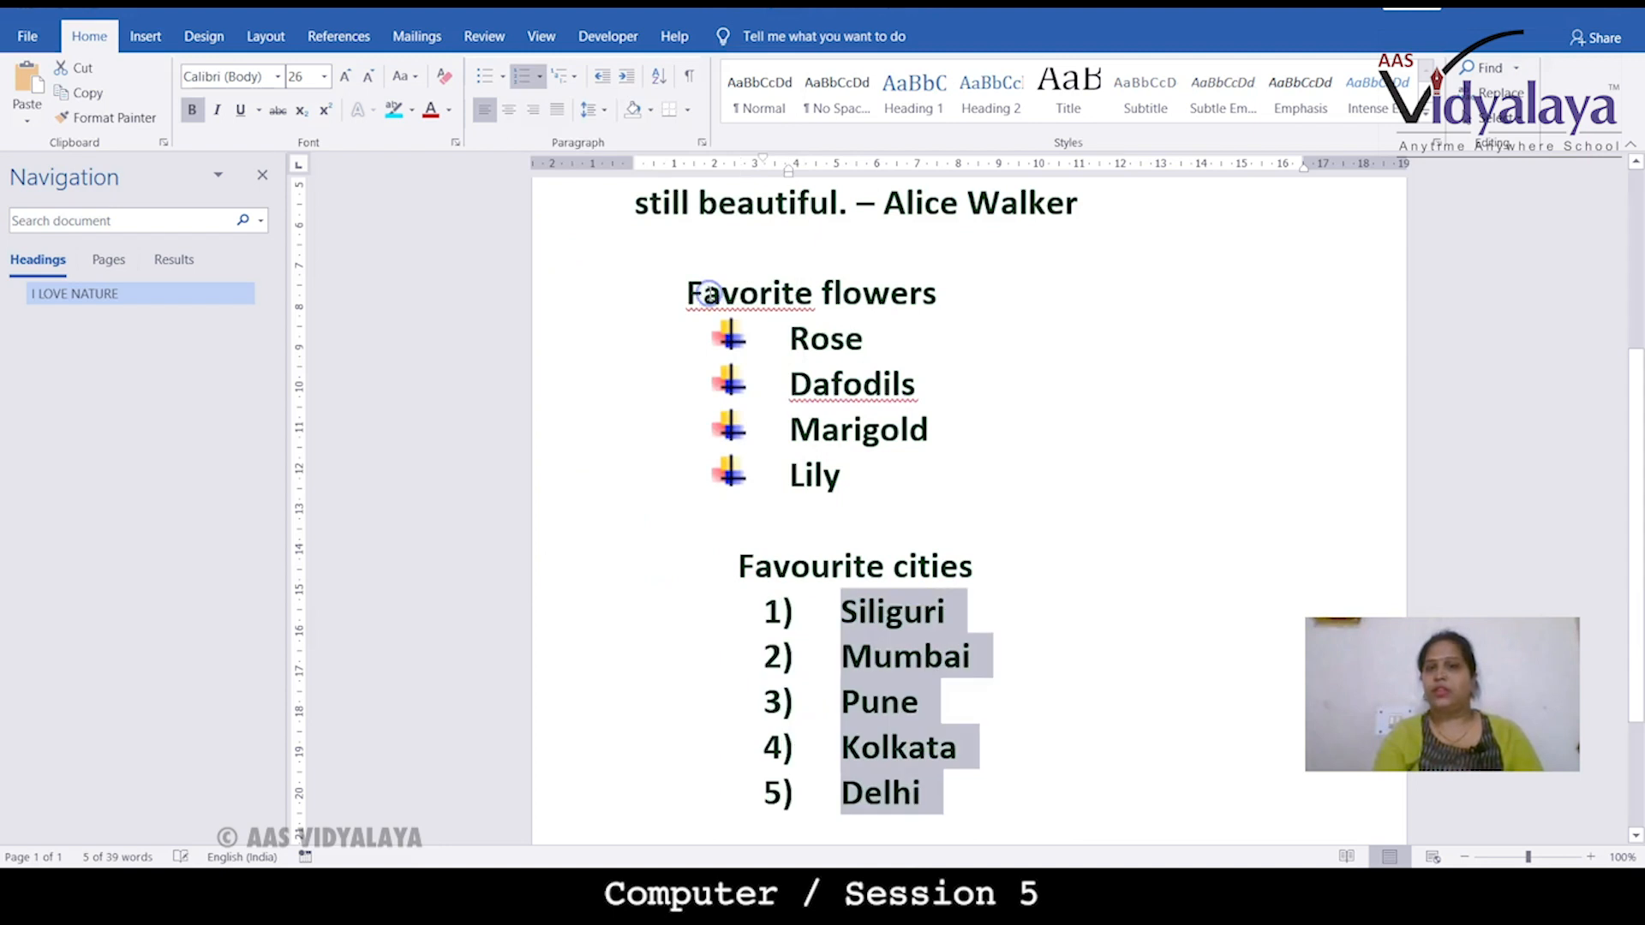
{"action": "left_click", "coordinate": [430, 110]}
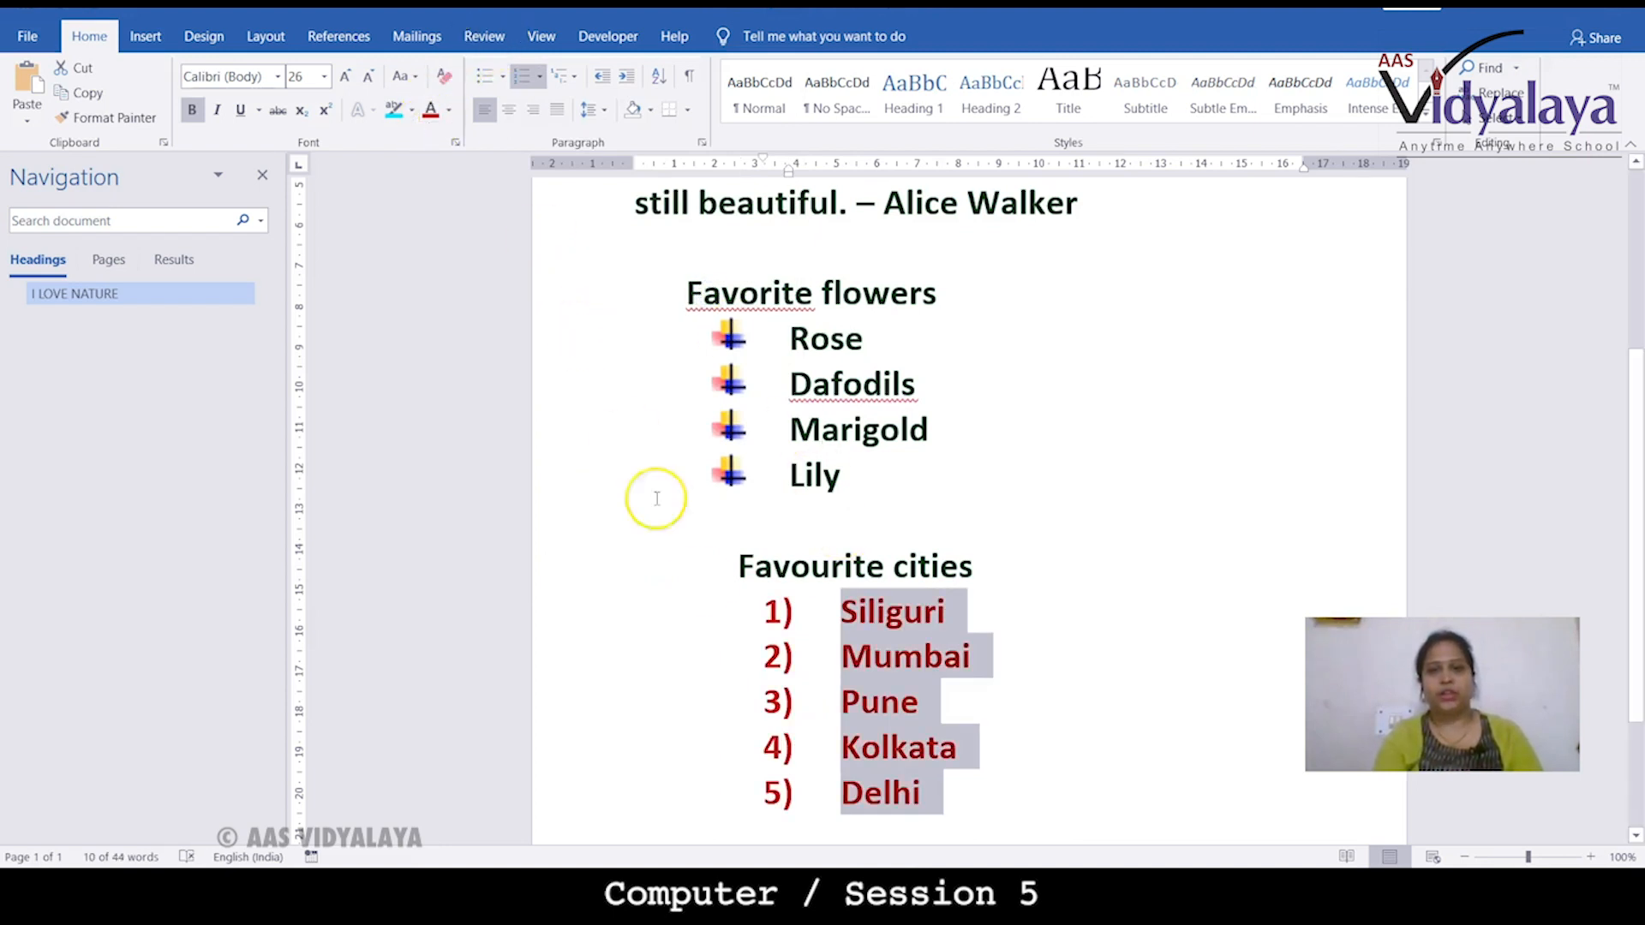
{"action": "left_click", "coordinate": [953, 681]}
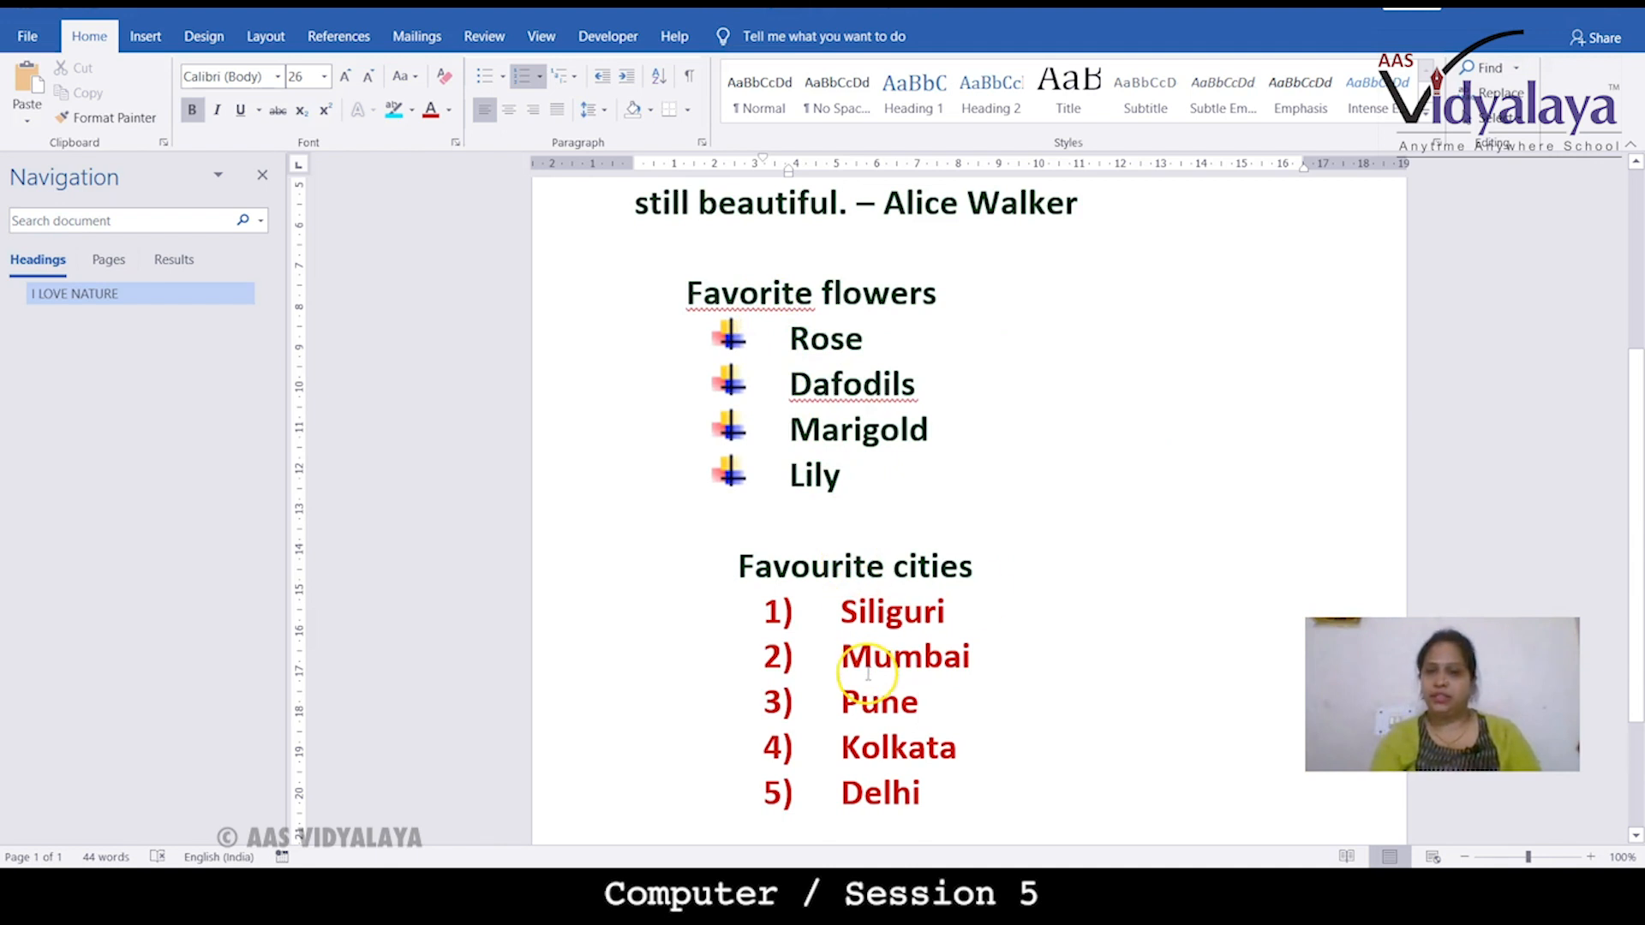
Step: Set the line spacing of the nature quotation paragraph to 2.0
{"action": "left_click_drag", "start_coordinate": [1638, 617], "coordinate": [1642, 367]}
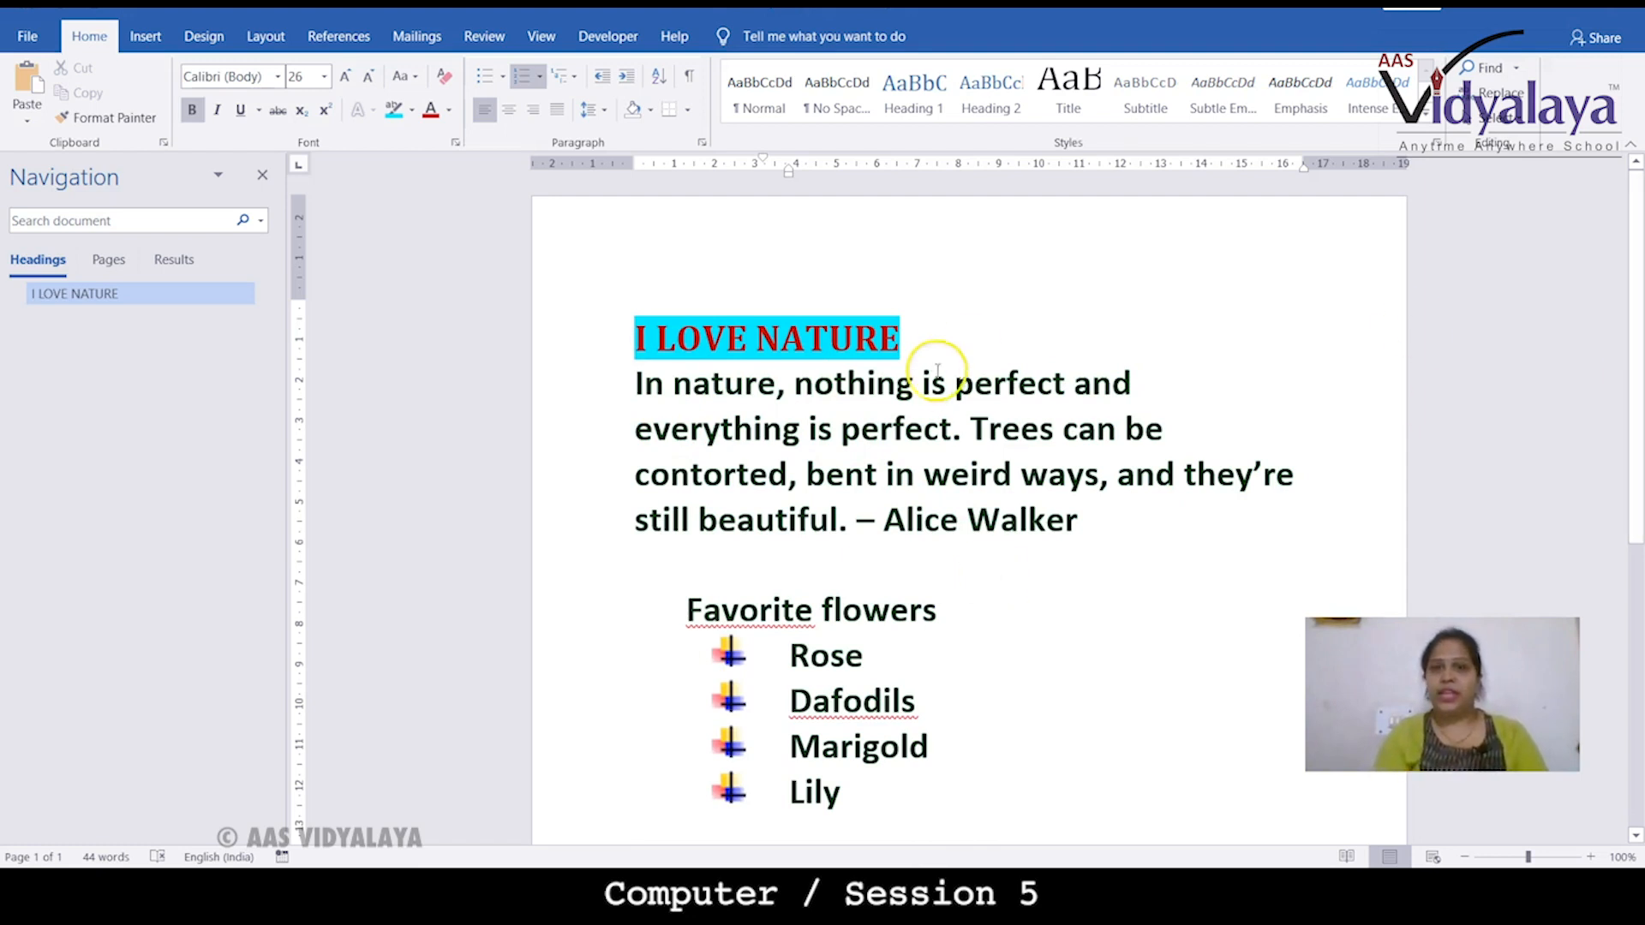
{"action": "left_click_drag", "start_coordinate": [642, 394], "coordinate": [1124, 527]}
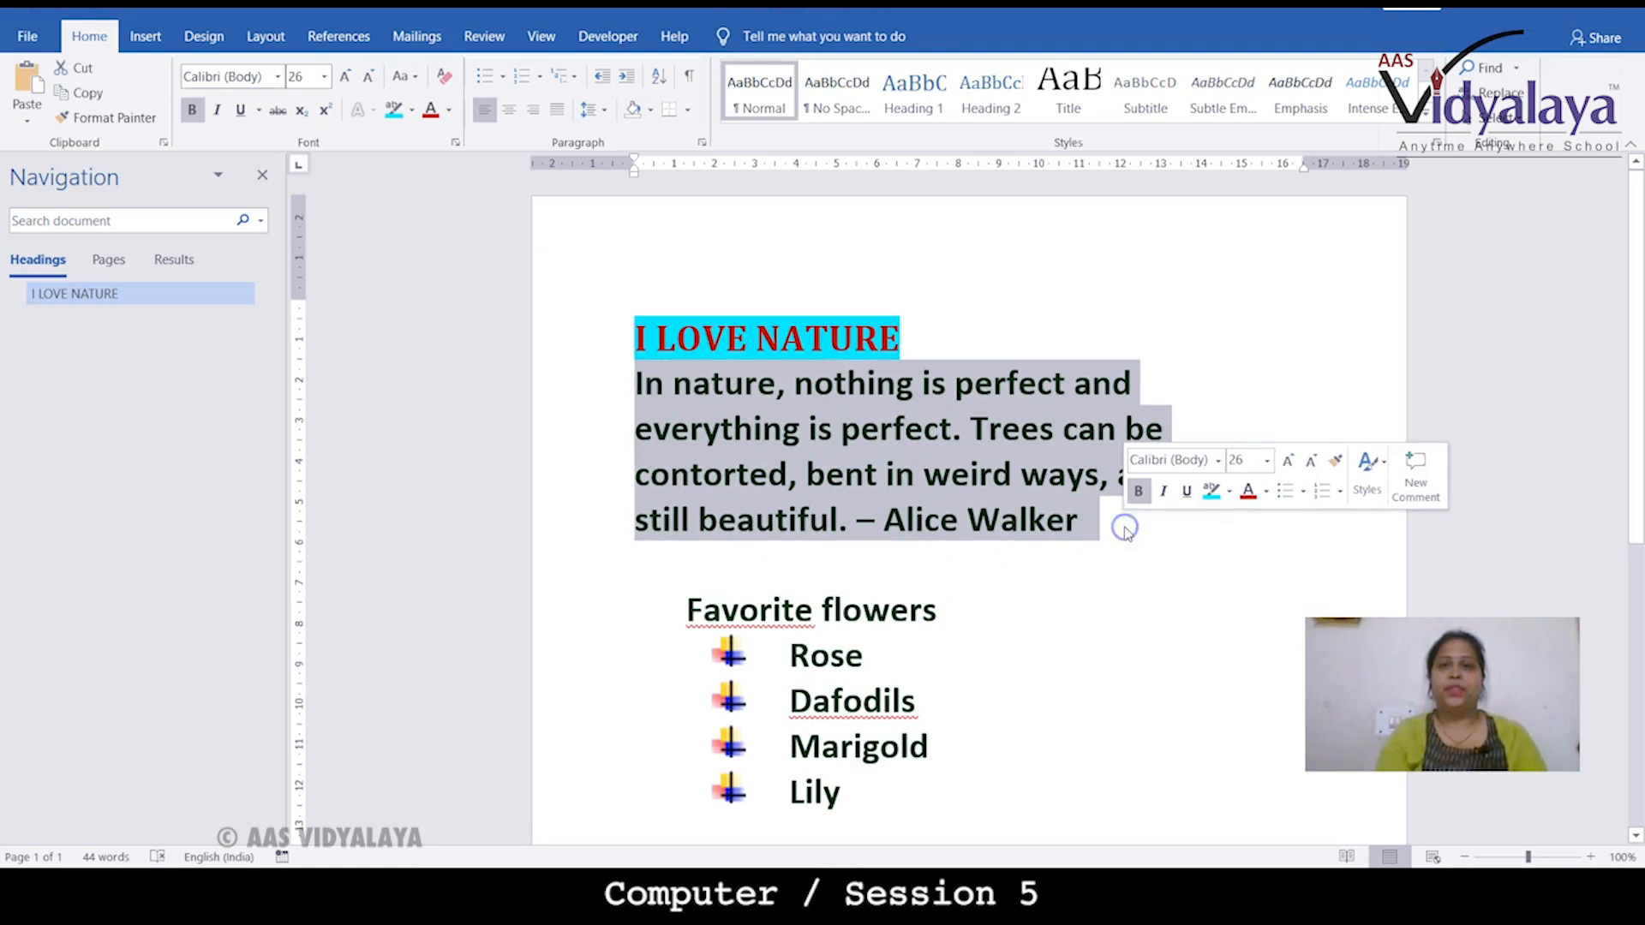
{"action": "left_click", "coordinate": [600, 109]}
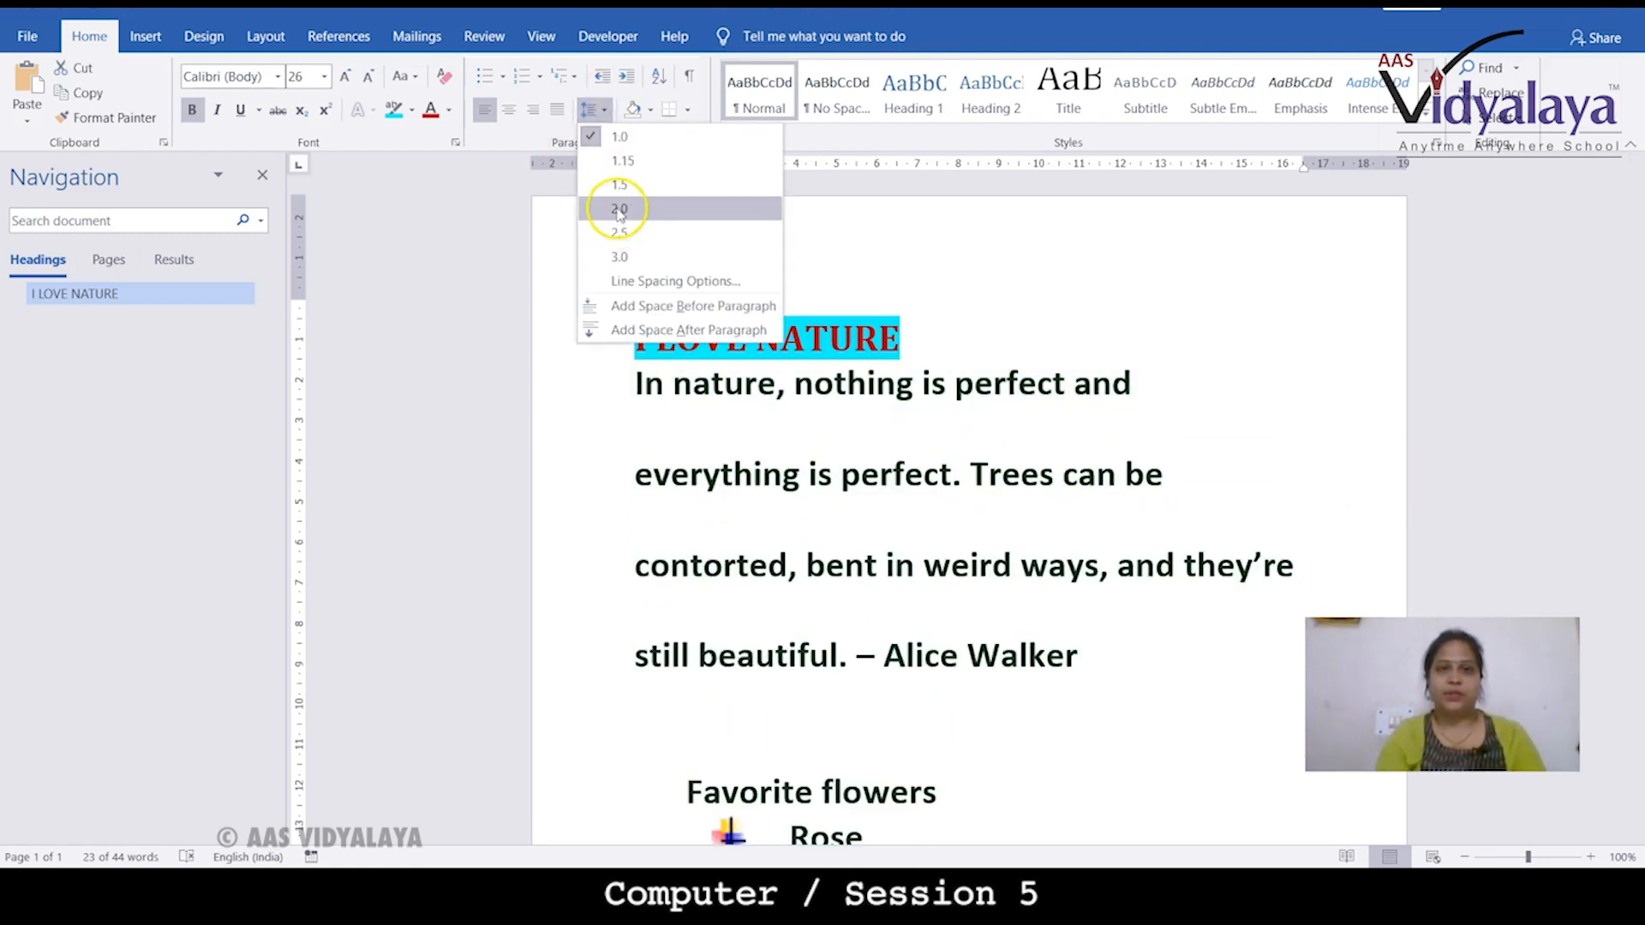
{"action": "left_click", "coordinate": [619, 210]}
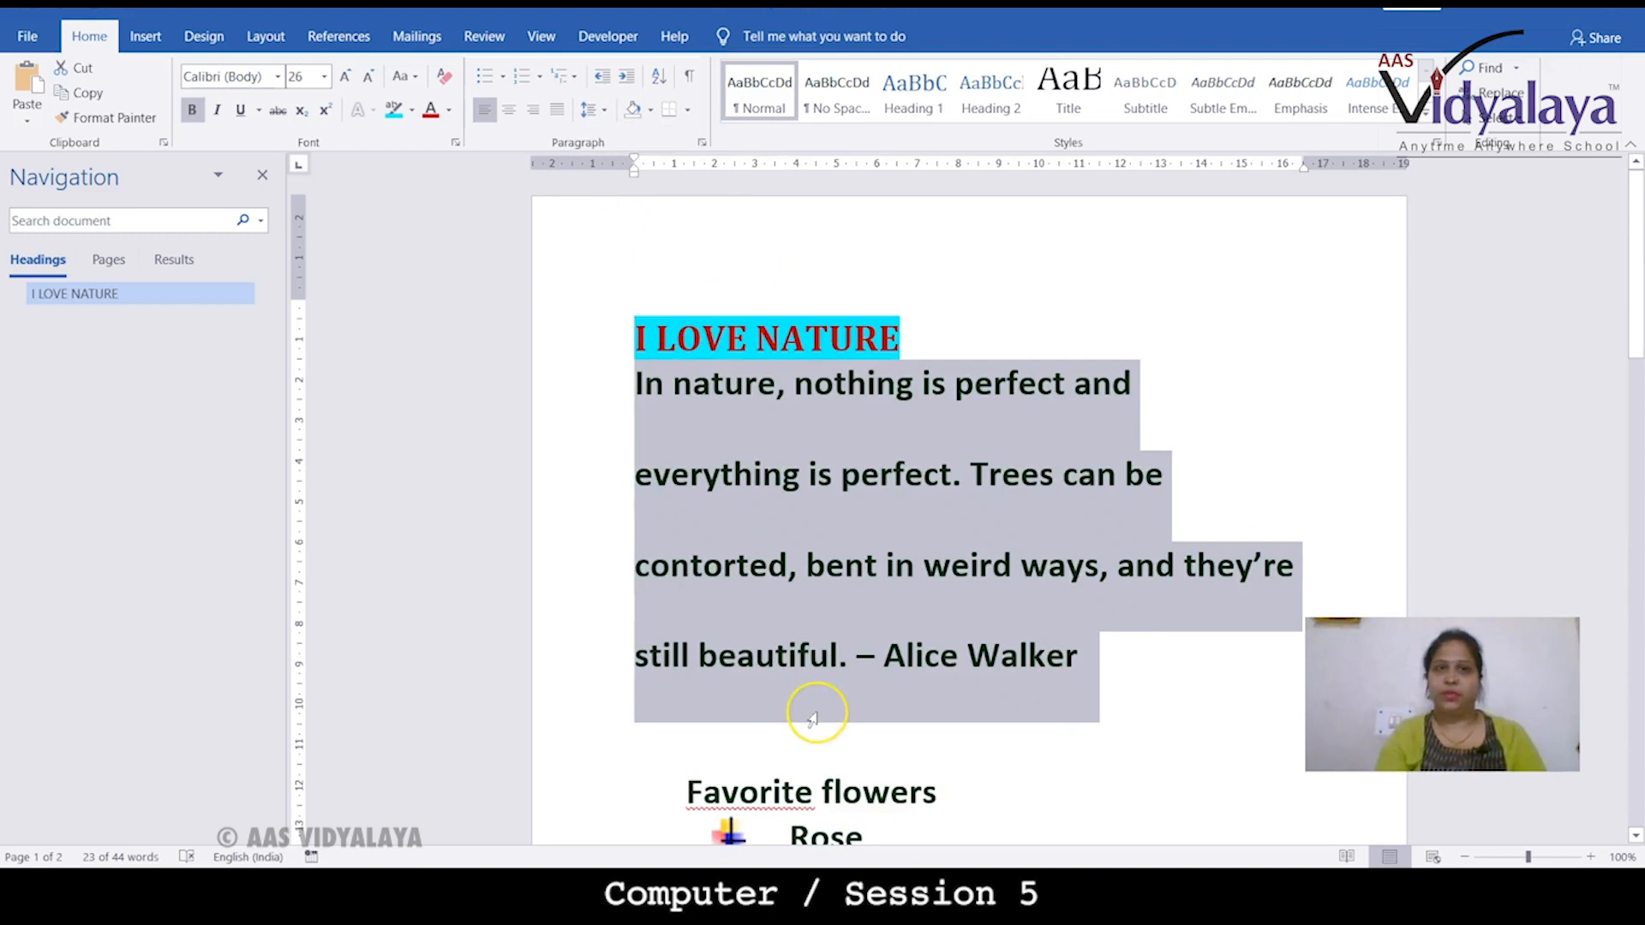
{"action": "left_click", "coordinate": [856, 641]}
{"action": "left_click", "coordinate": [940, 789]}
Step: Draw an oval about 5.78 cm high below the cities list and apply the orange Colored Fill, White Outline - Accent 6 style
{"action": "left_click_drag", "start_coordinate": [1638, 317], "coordinate": [1638, 704]}
{"action": "left_click", "coordinate": [902, 295]}
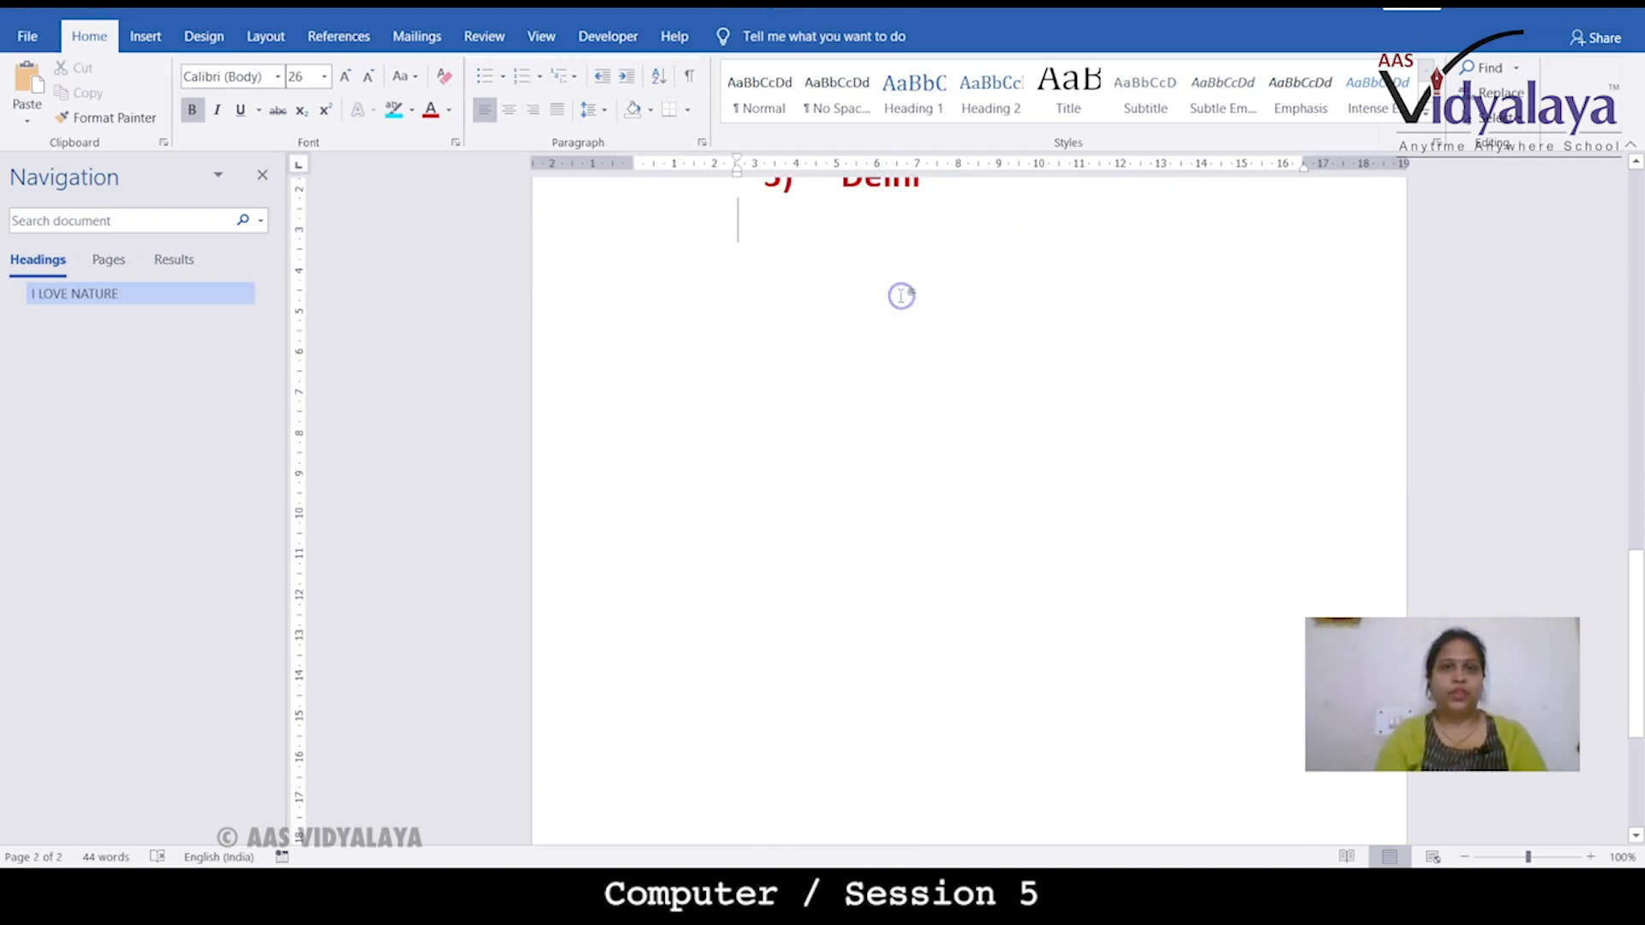
{"action": "left_click", "coordinate": [138, 37]}
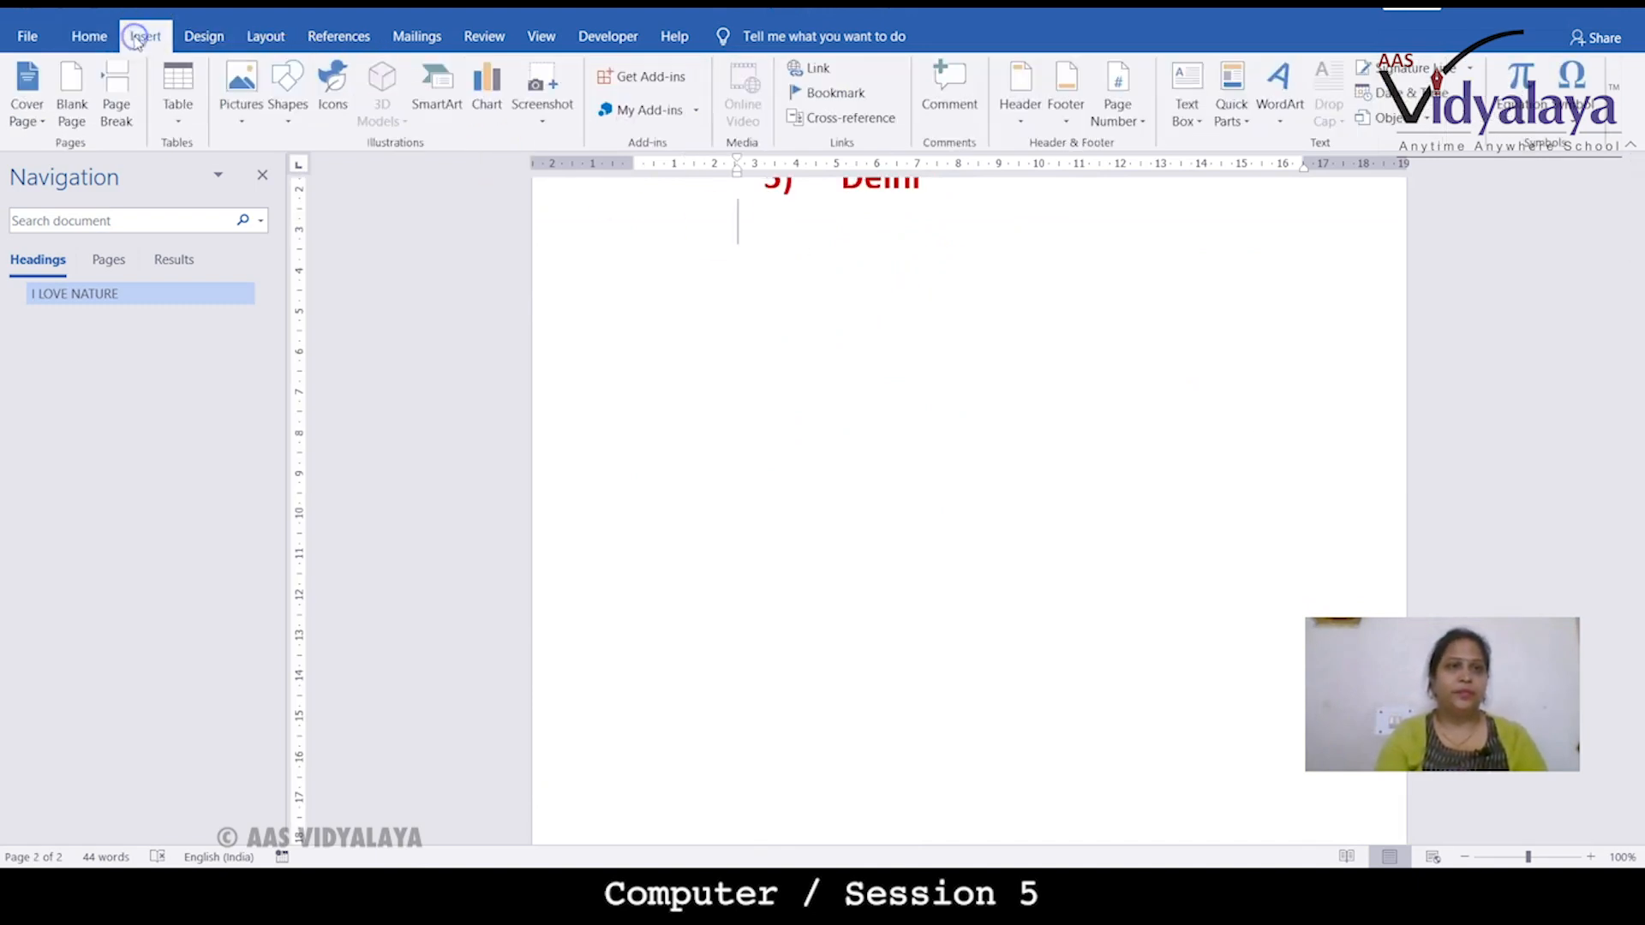
{"action": "left_click", "coordinate": [289, 127]}
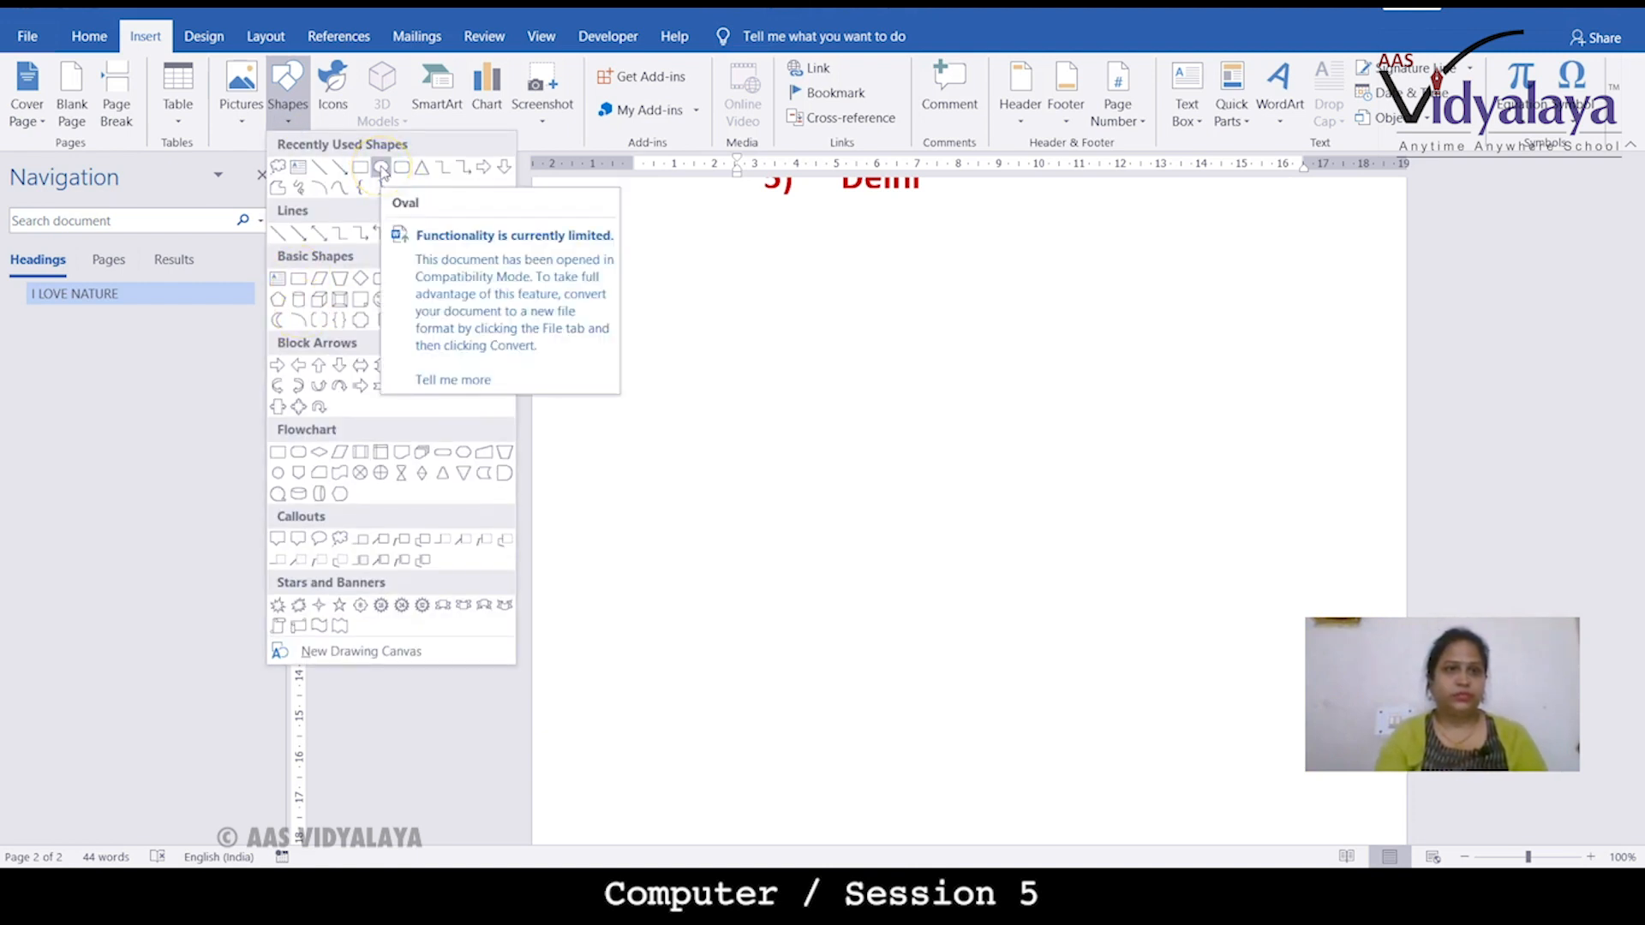
{"action": "left_click", "coordinate": [382, 169]}
{"action": "left_click_drag", "start_coordinate": [621, 309], "coordinate": [860, 543]}
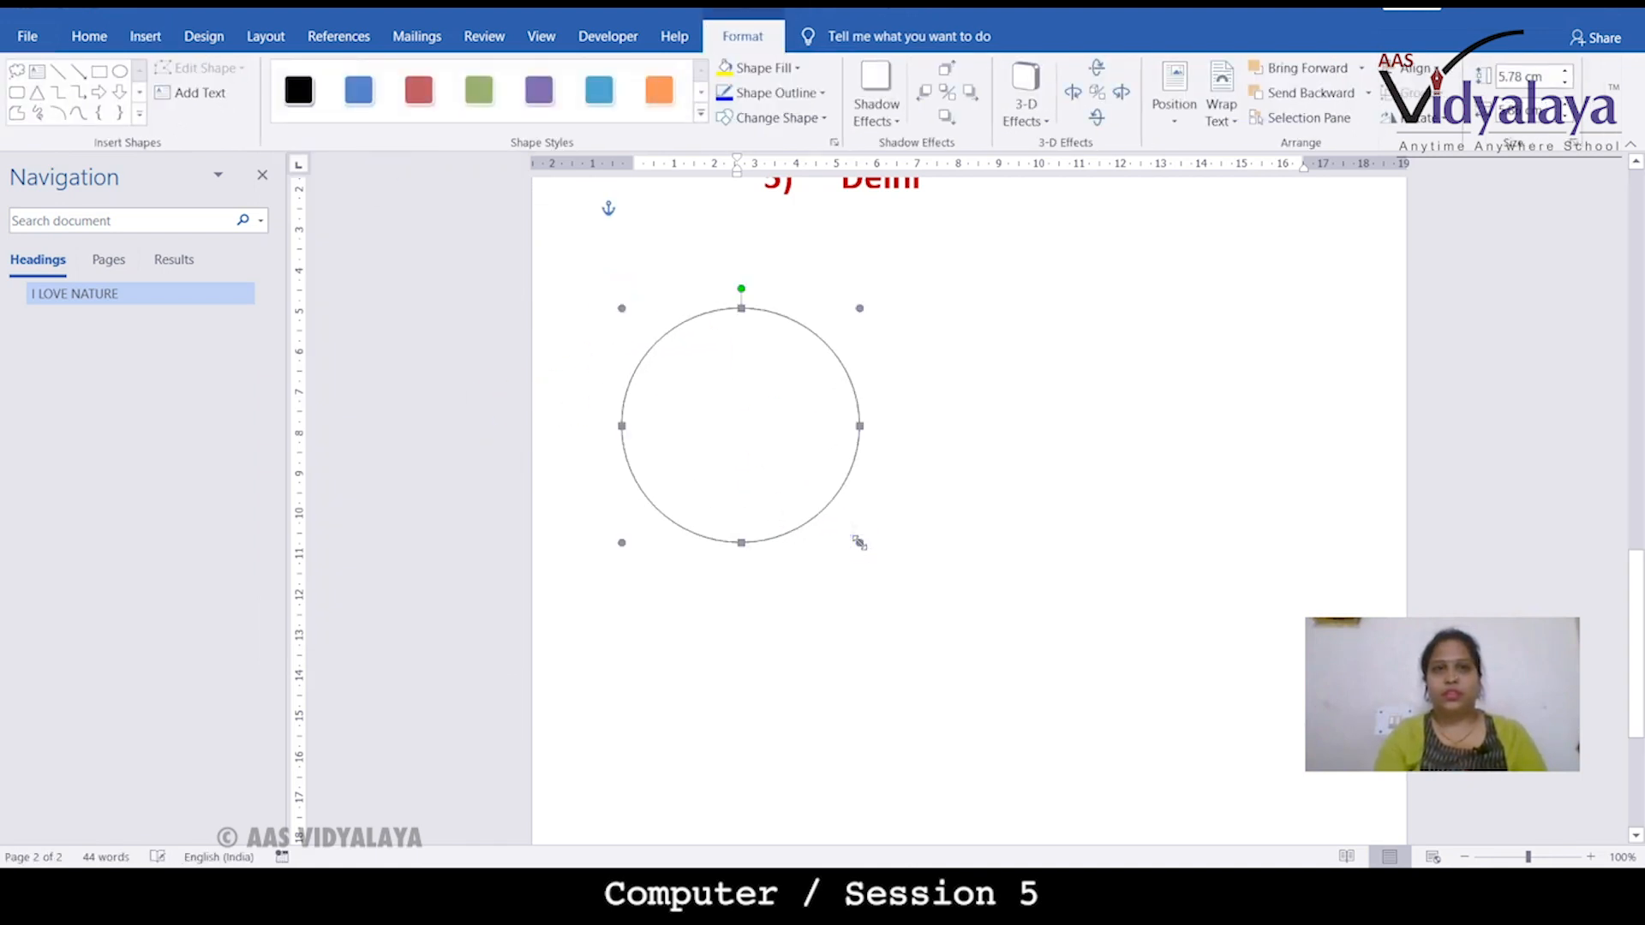
{"action": "left_click", "coordinate": [666, 109]}
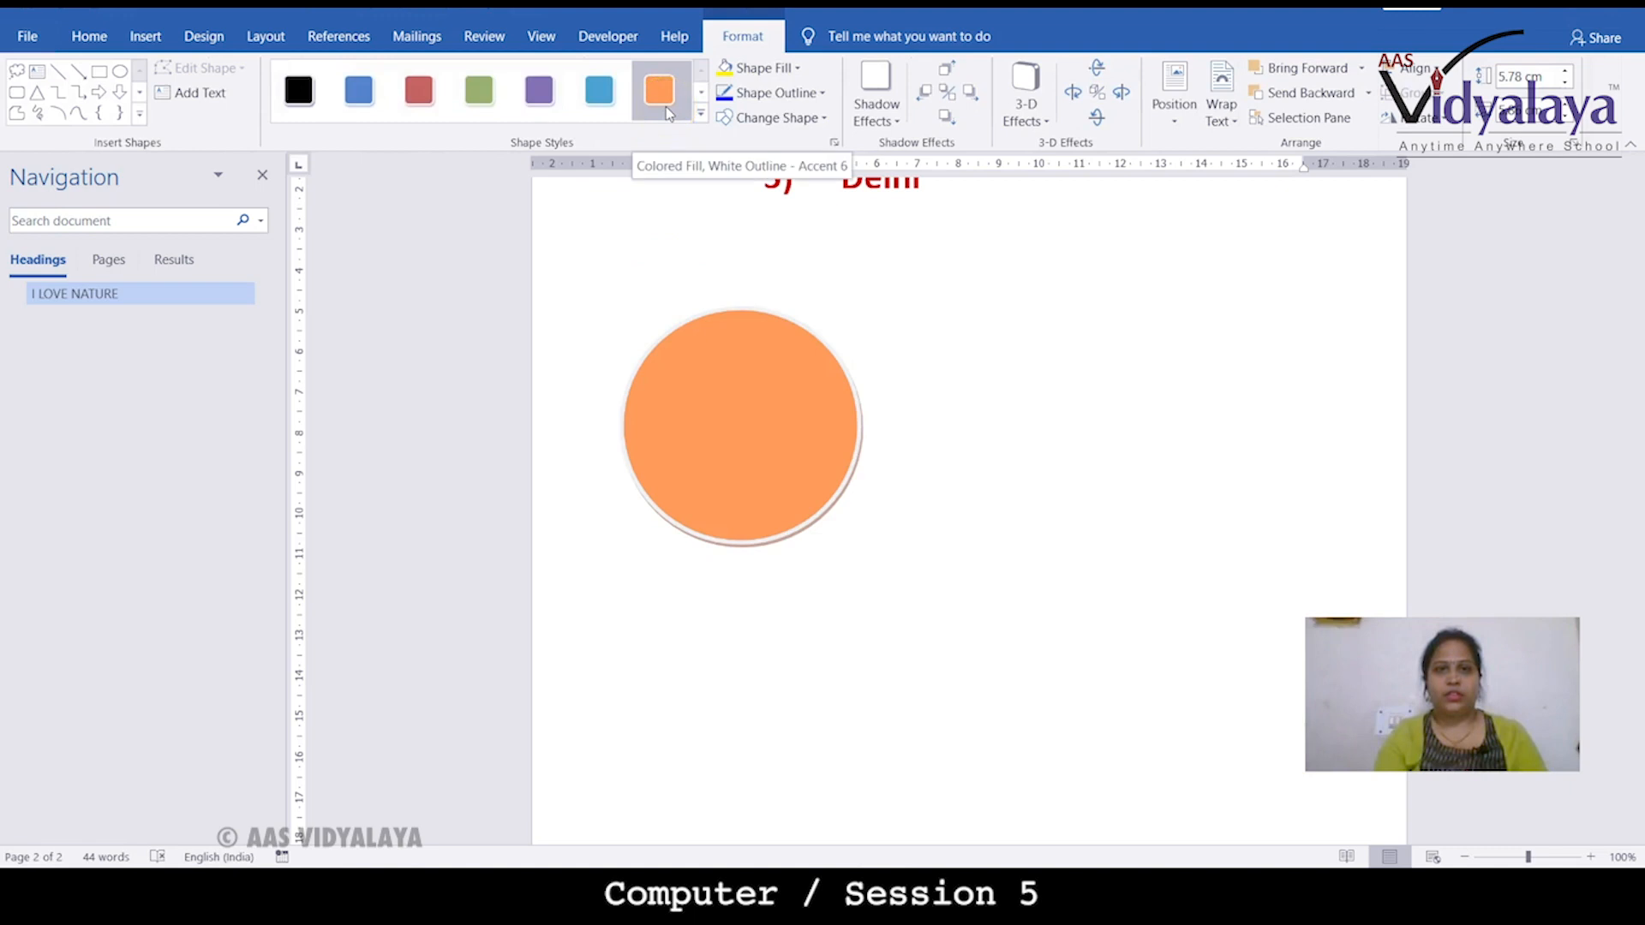
Step: Add the text "COMPUTER IS FUN" inside the orange circle
{"action": "left_click", "coordinate": [774, 380]}
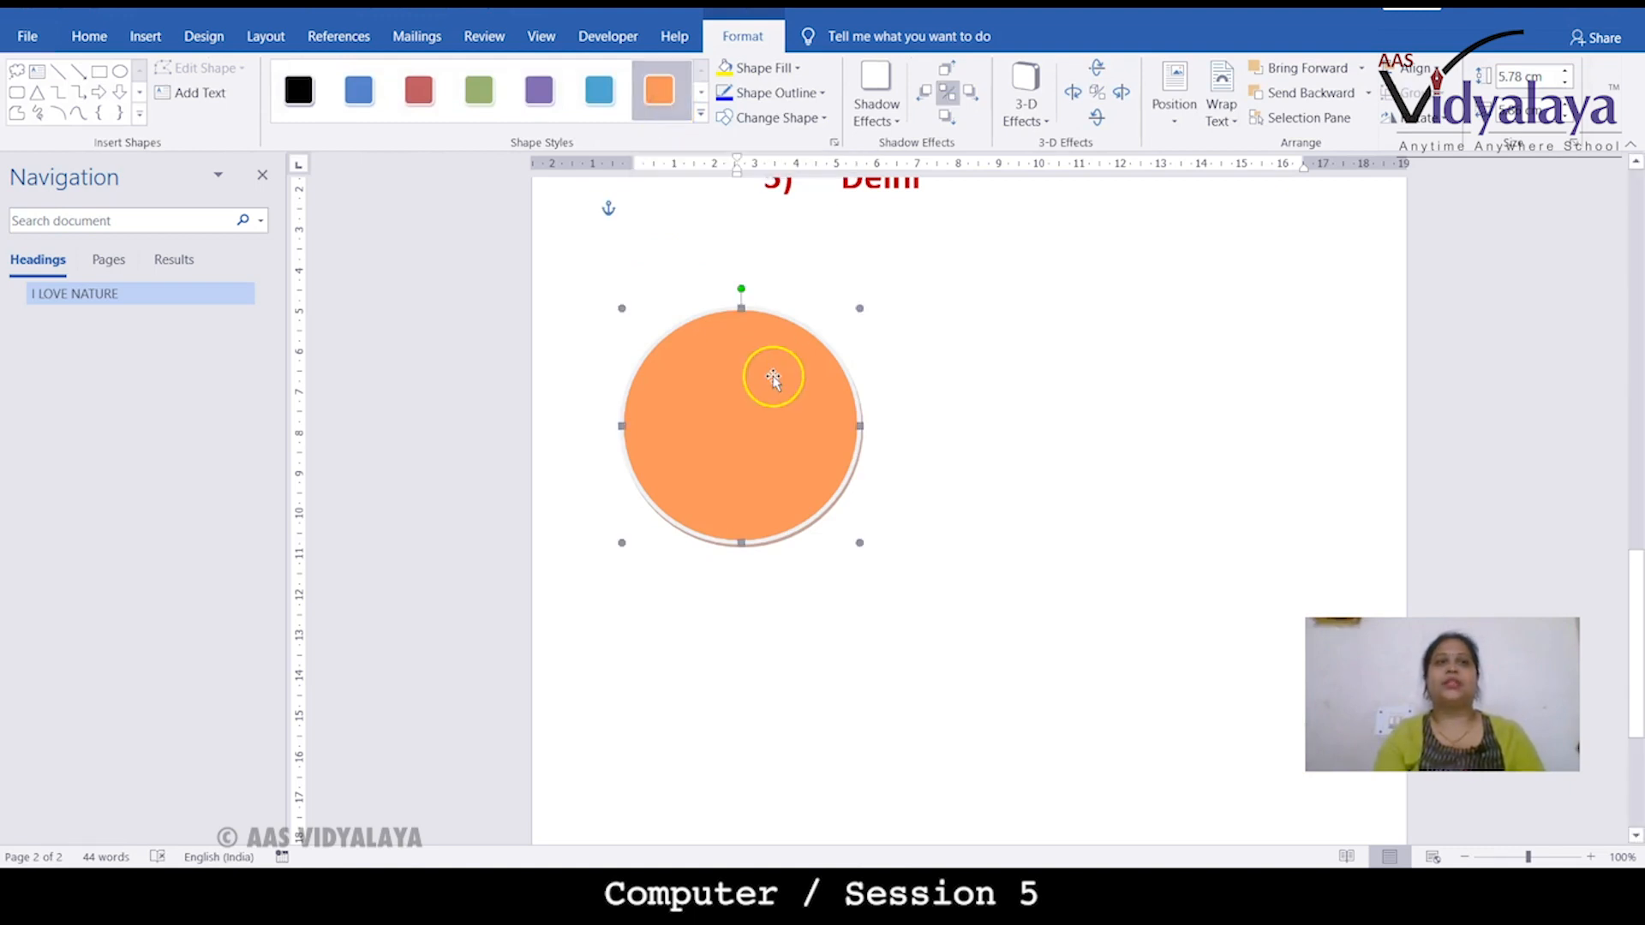
{"action": "left_click", "coordinate": [748, 377]}
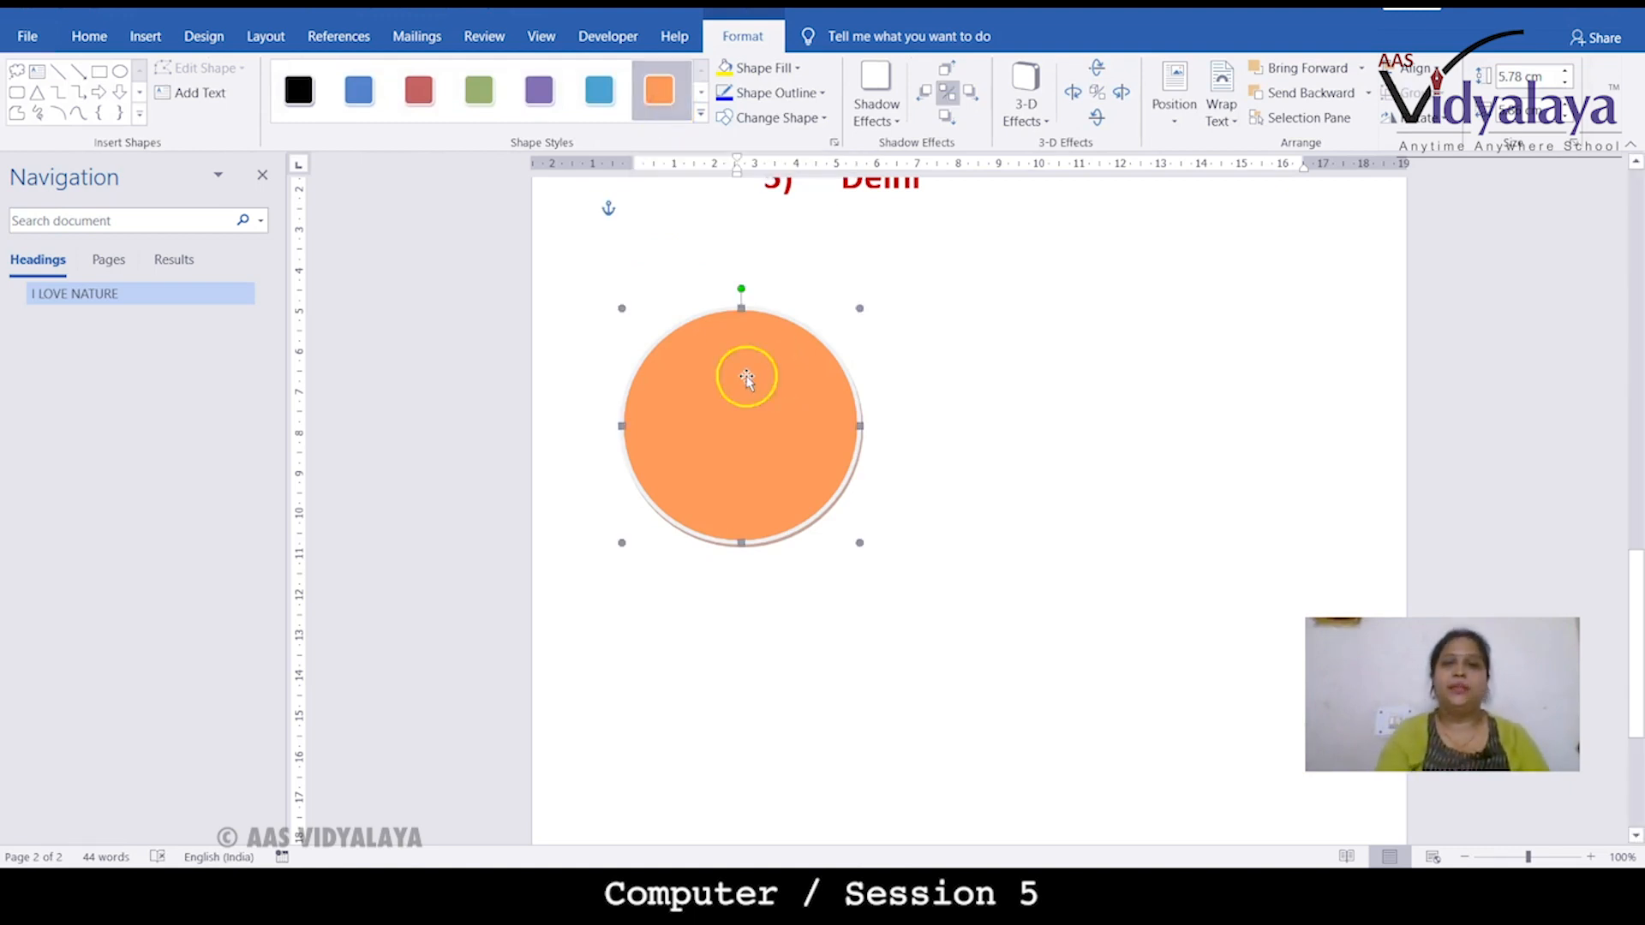
{"action": "right_click", "coordinate": [691, 380]}
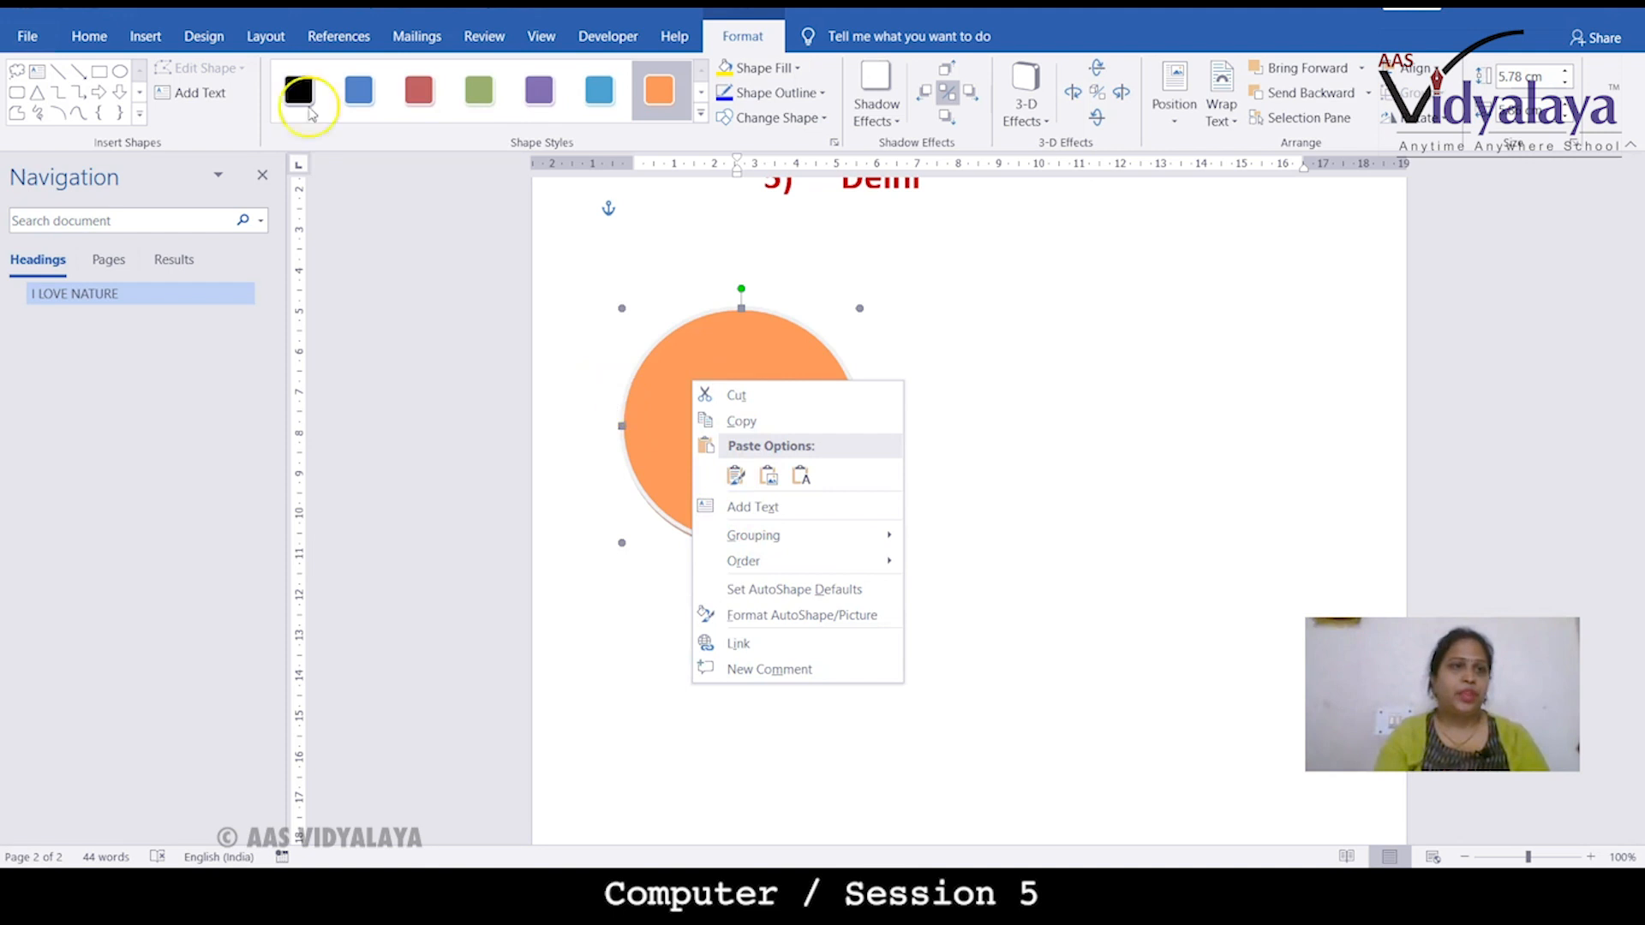
{"action": "left_click", "coordinate": [205, 93]}
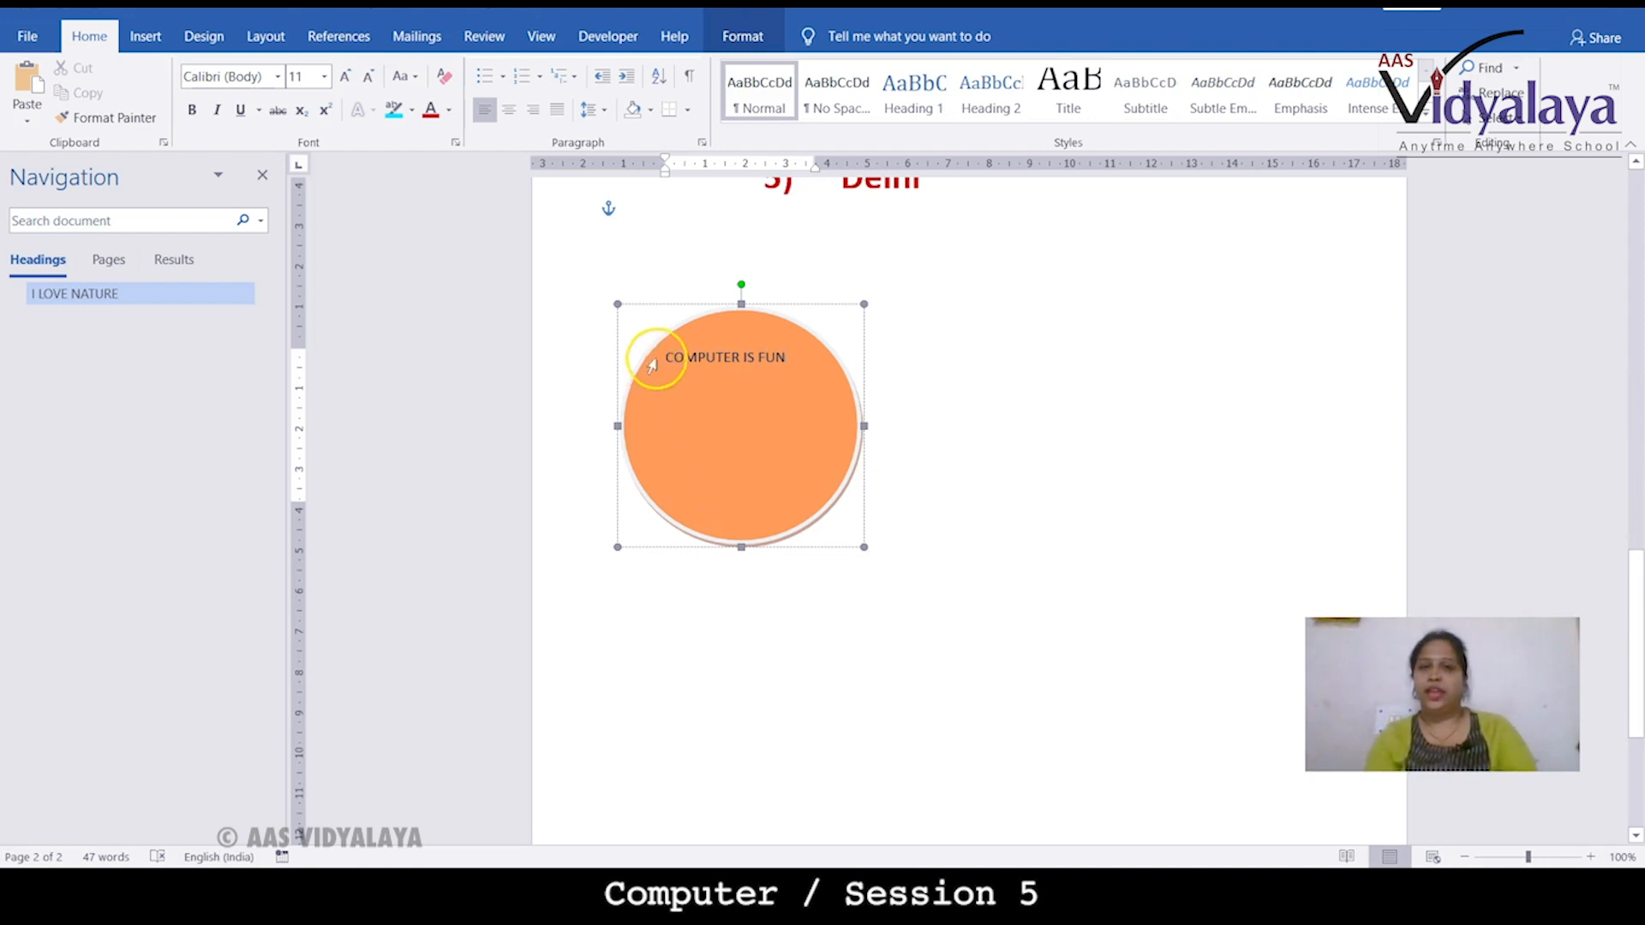
Step: Enlarge the font of "COMPUTER IS FUN" in the circle to size 36
{"action": "left_click_drag", "start_coordinate": [665, 357], "coordinate": [815, 374]}
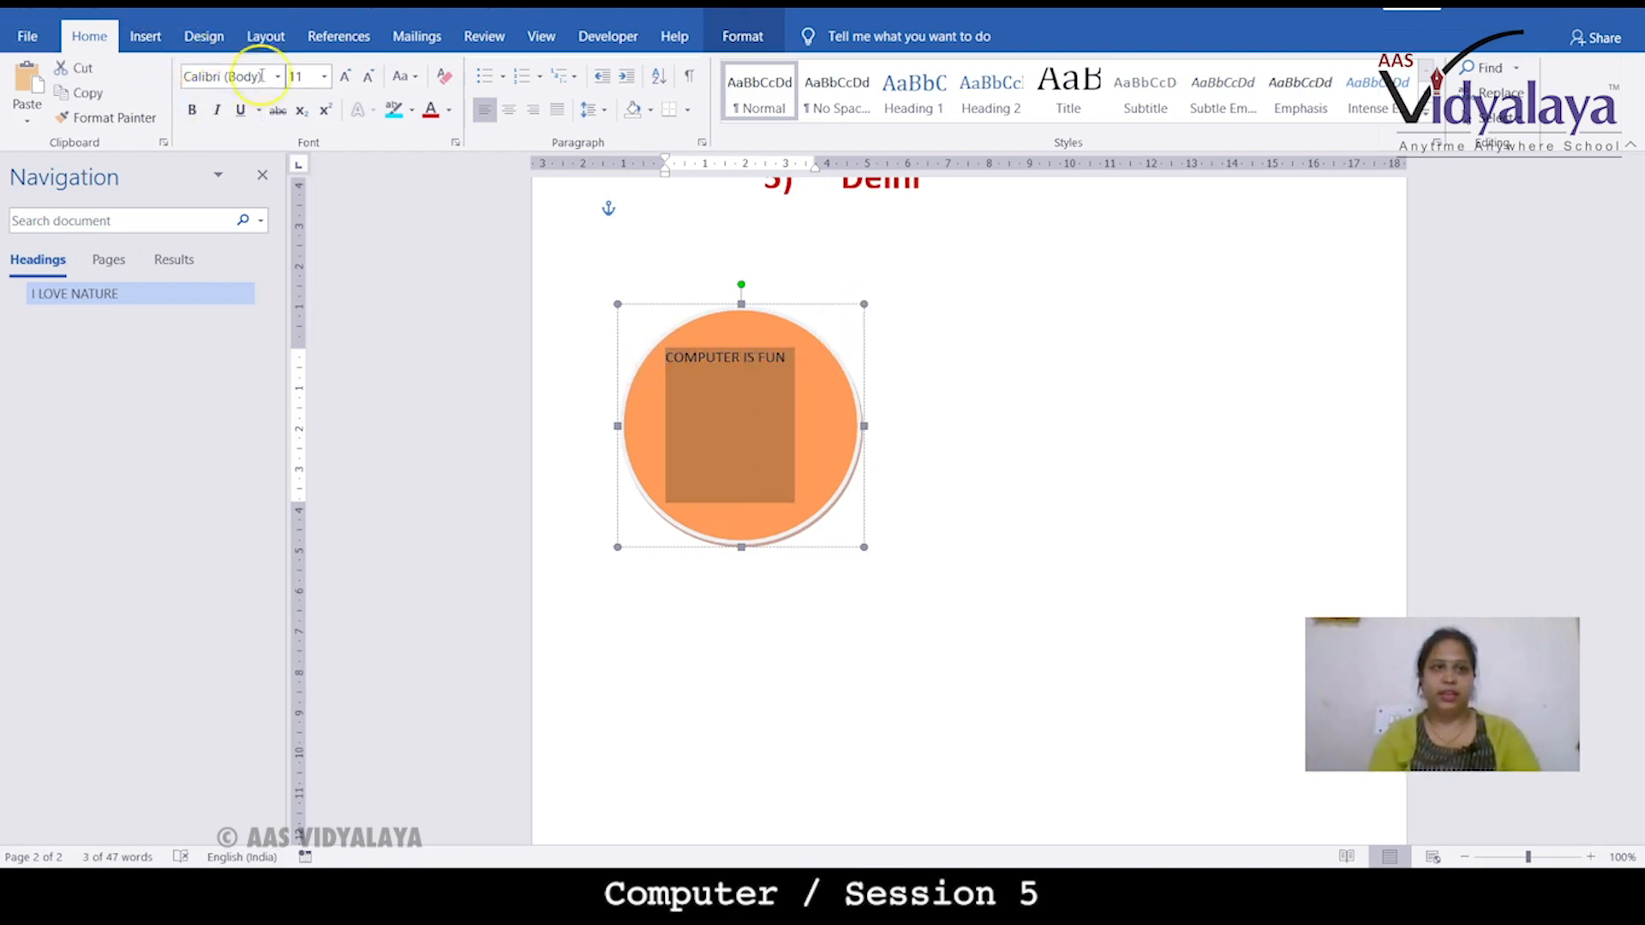
{"action": "left_click", "coordinate": [344, 77]}
{"action": "left_click", "coordinate": [345, 77]}
{"action": "left_click", "coordinate": [344, 79]}
{"action": "left_click", "coordinate": [344, 78]}
{"action": "left_click", "coordinate": [345, 79]}
{"action": "left_click", "coordinate": [345, 79]}
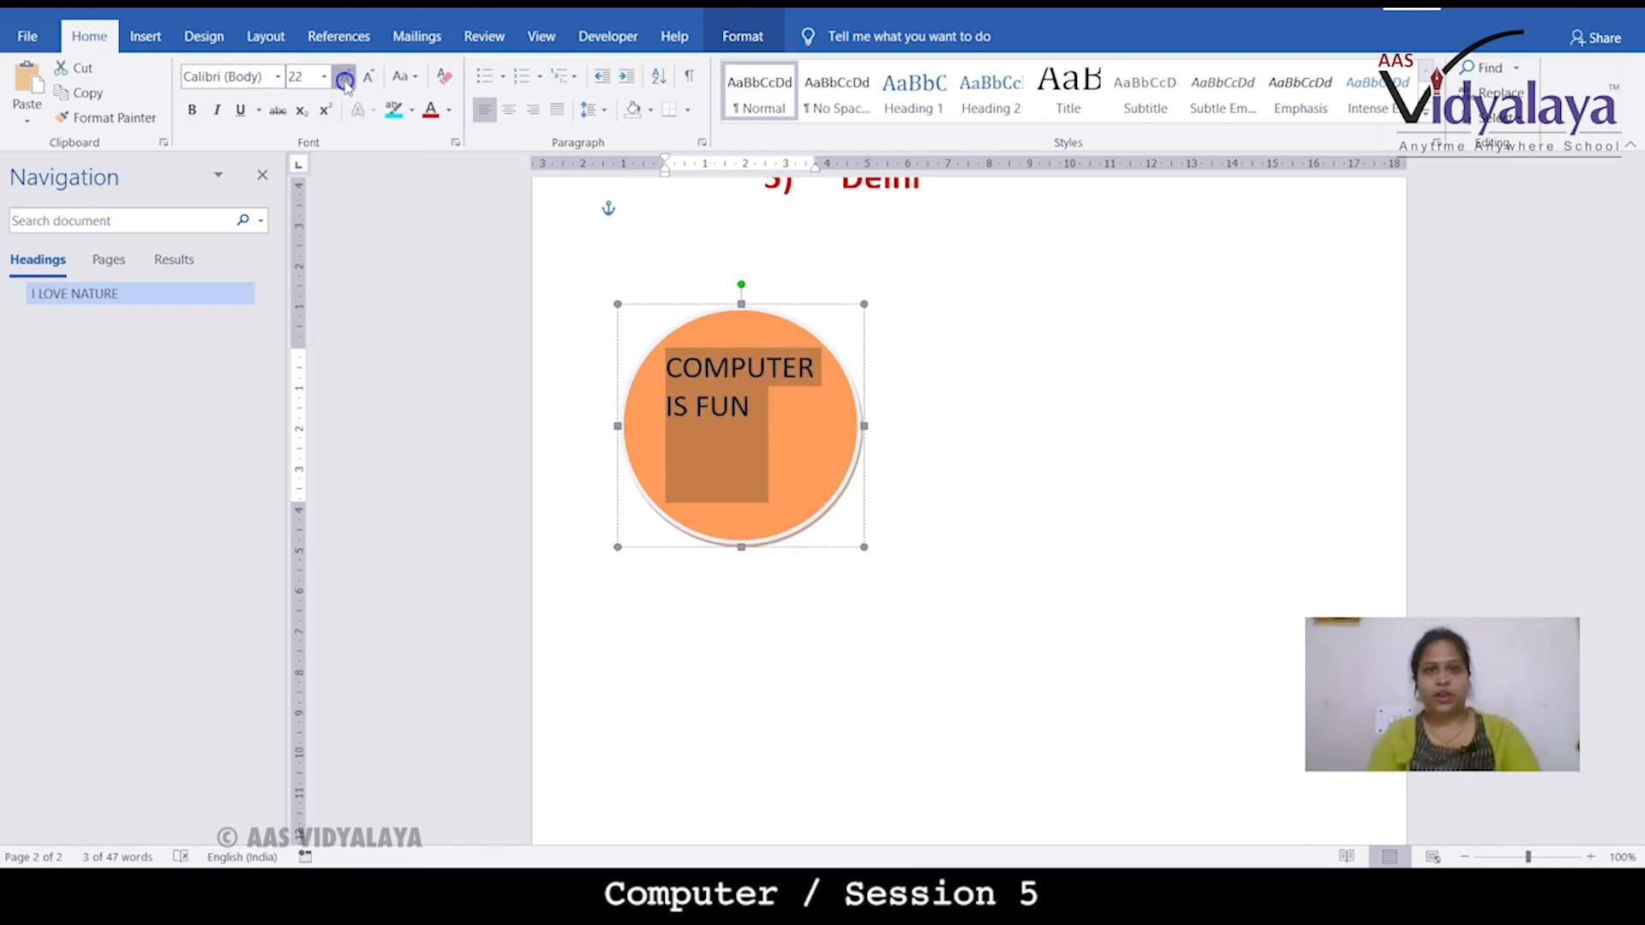
{"action": "left_click", "coordinate": [344, 79]}
{"action": "left_click", "coordinate": [345, 79]}
{"action": "left_click", "coordinate": [344, 79]}
{"action": "left_click", "coordinate": [345, 79]}
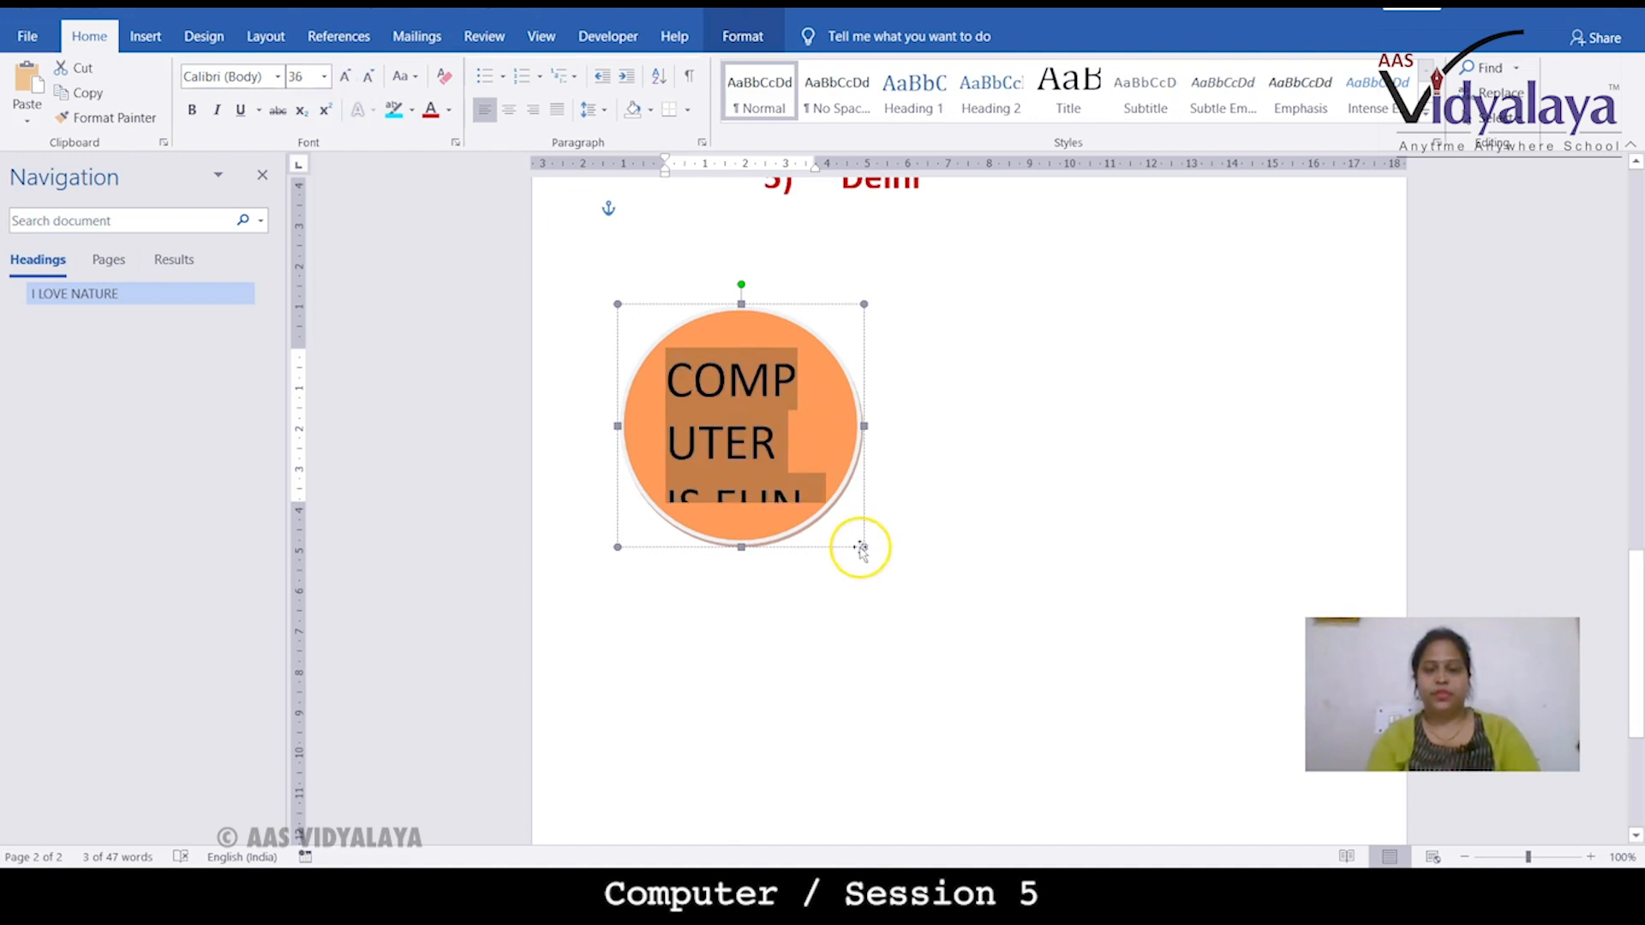
Step: Enlarge and widen the circle until "COMPUTER" fits on one line, with "IS FUN" on the next and a blank line above
{"action": "left_click_drag", "start_coordinate": [864, 547], "coordinate": [993, 688]}
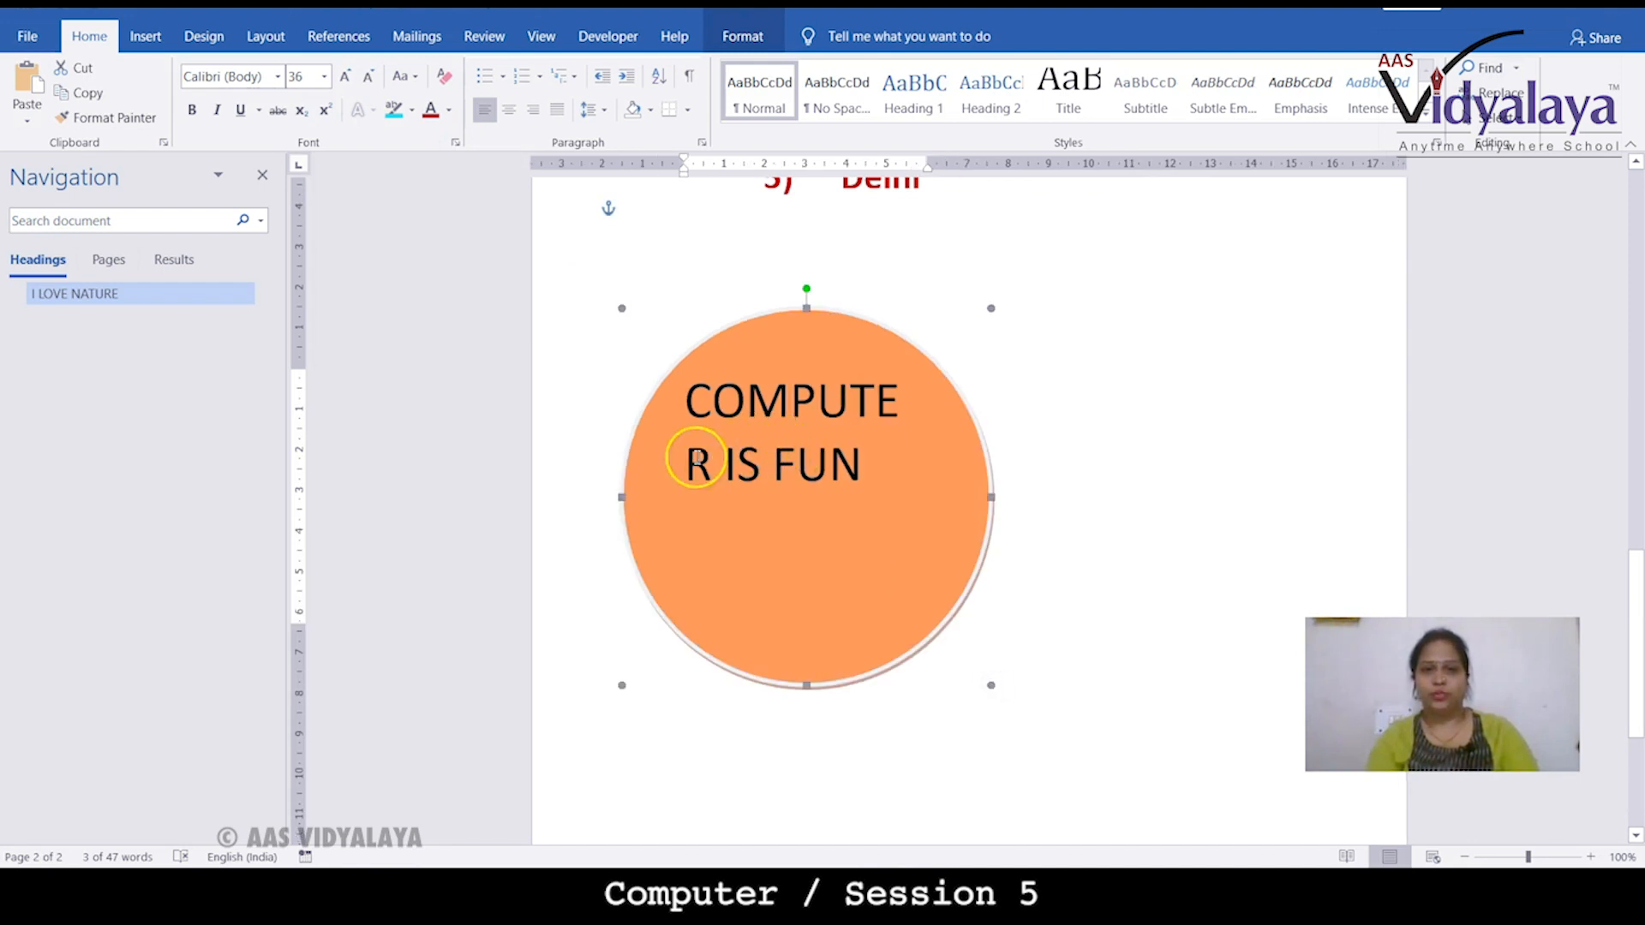
{"action": "left_click", "coordinate": [725, 464]}
{"action": "key", "text": "Return"}
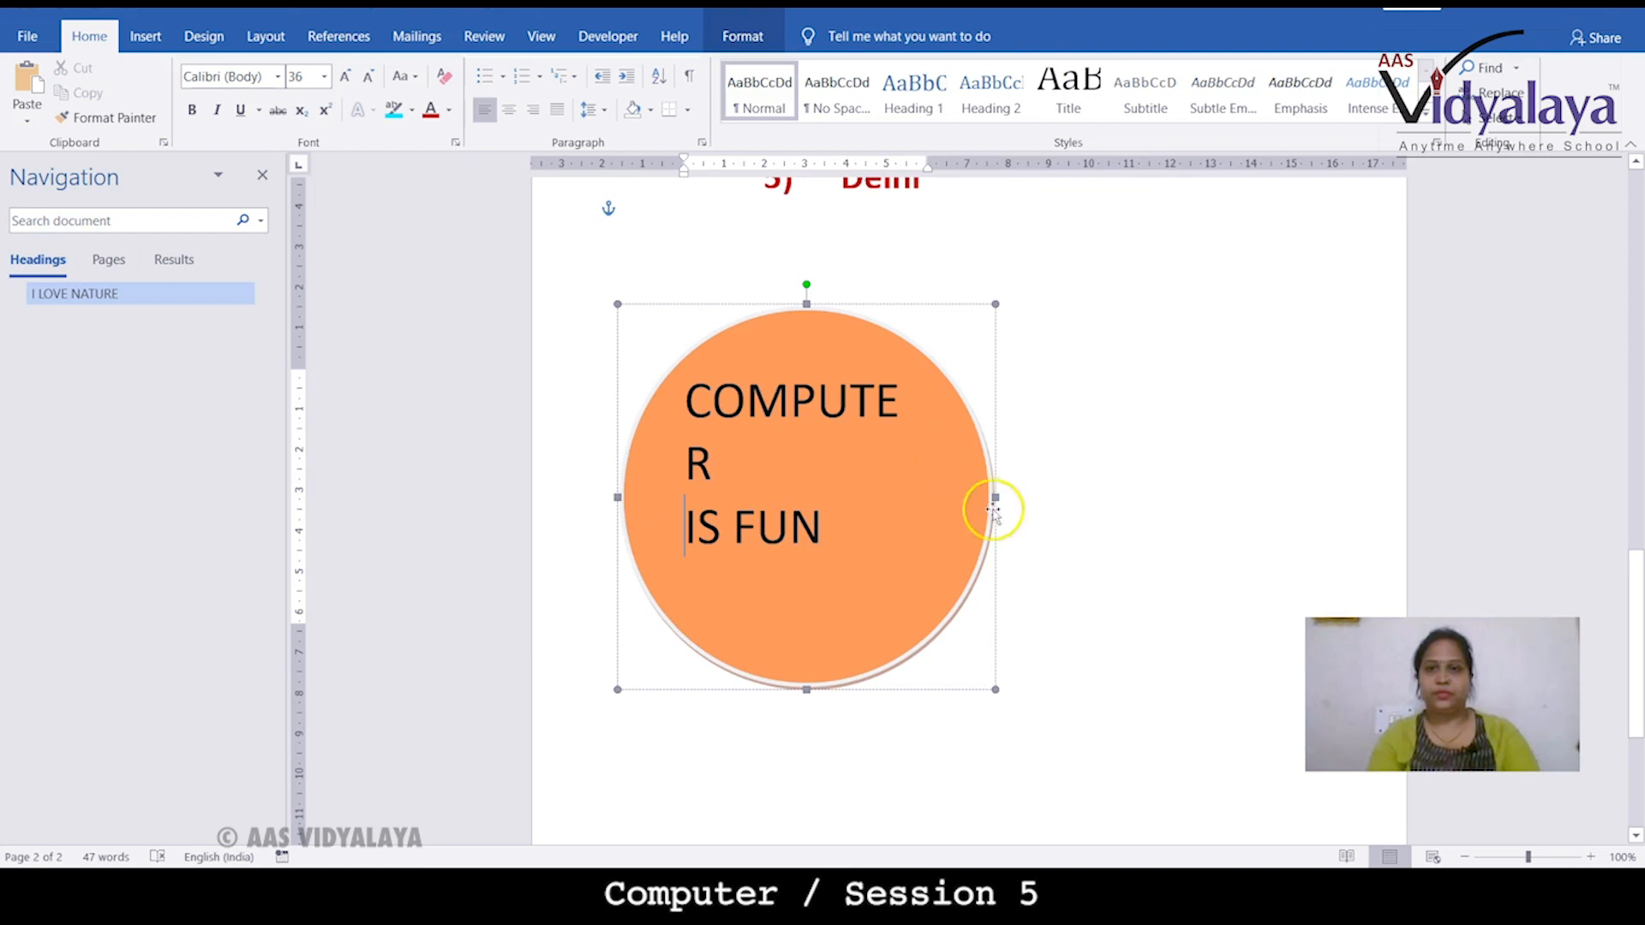
{"action": "left_click_drag", "start_coordinate": [996, 498], "coordinate": [1049, 497]}
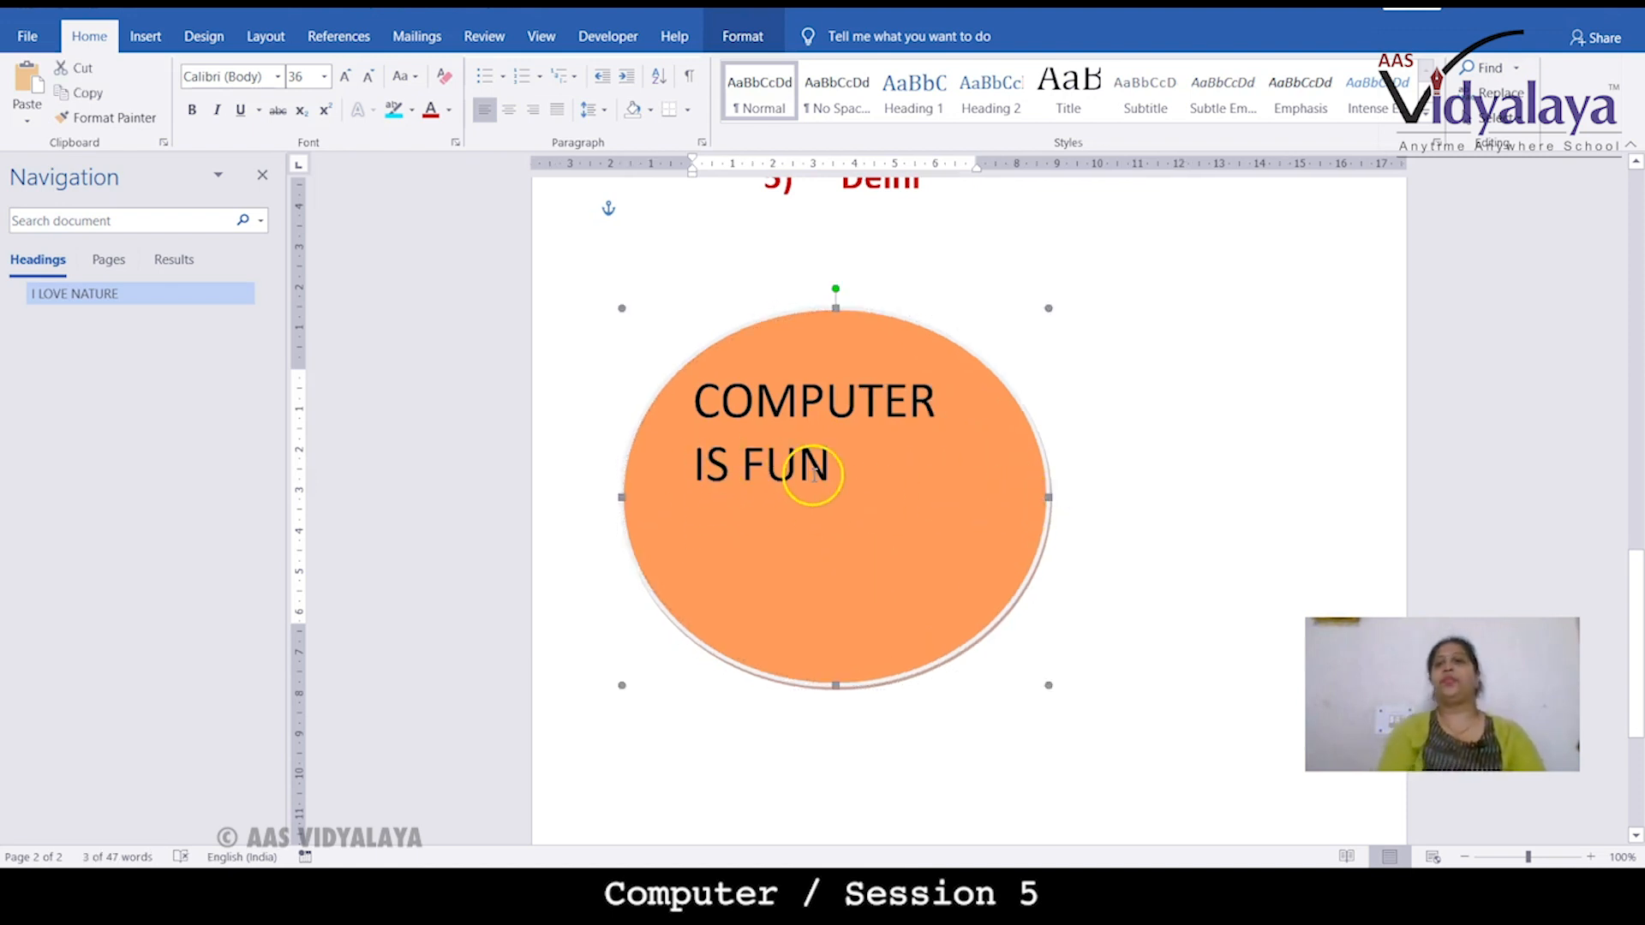
{"action": "left_click", "coordinate": [690, 397]}
{"action": "key", "text": "Return"}
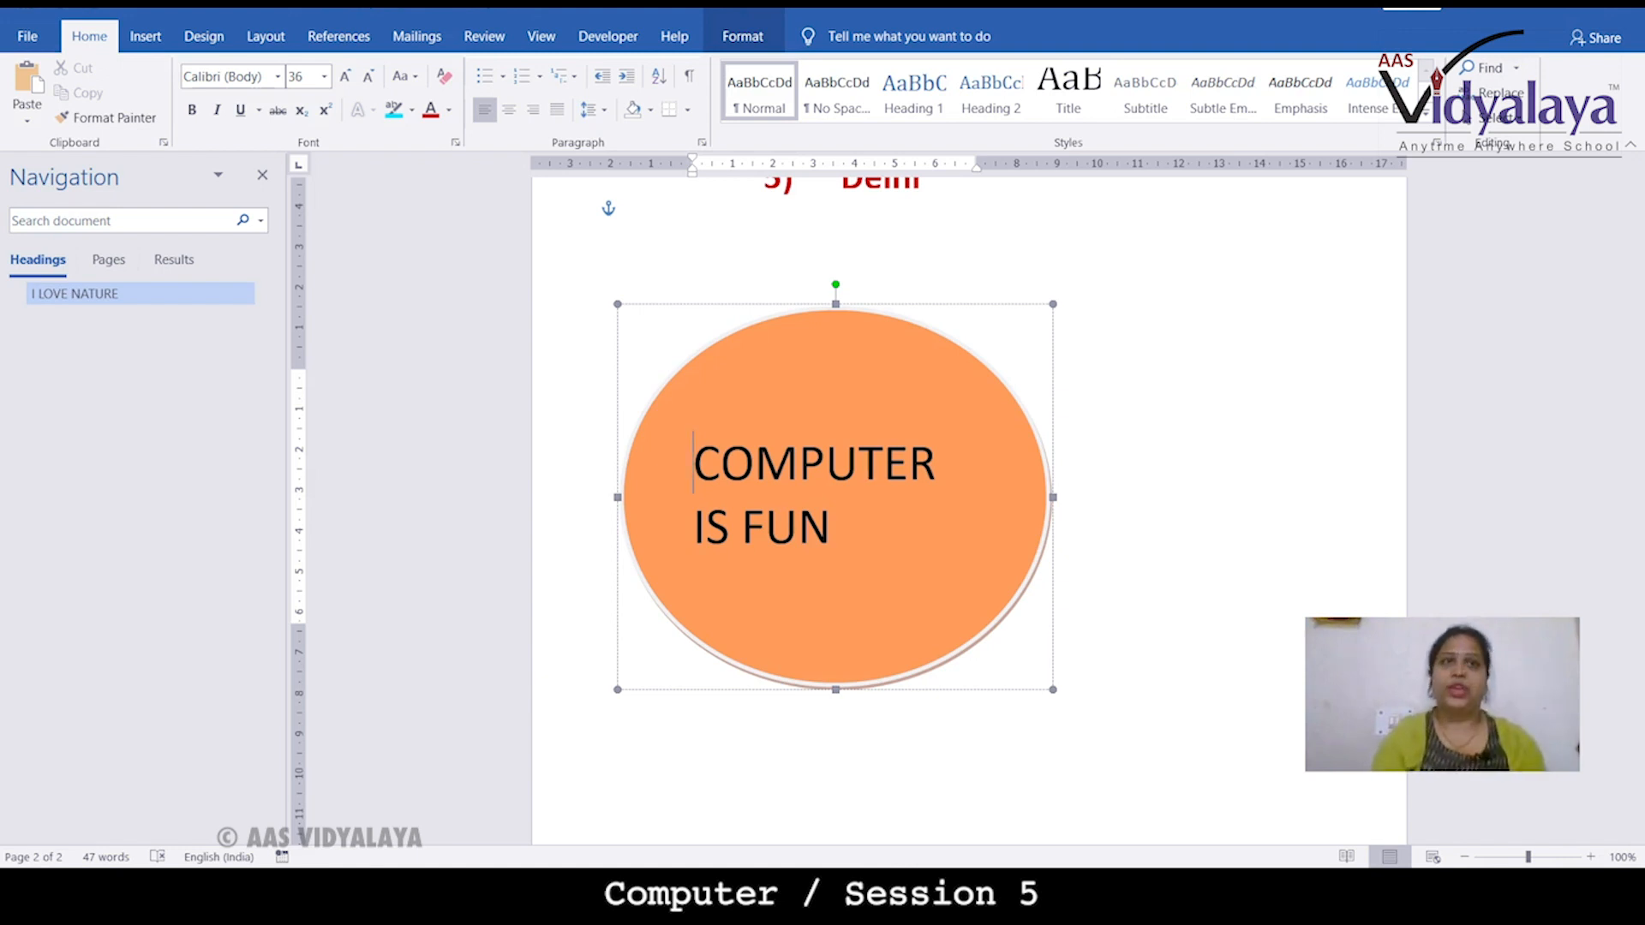
Step: Clear all formatting from the text inside the orange oval
{"action": "left_click", "coordinate": [446, 76]}
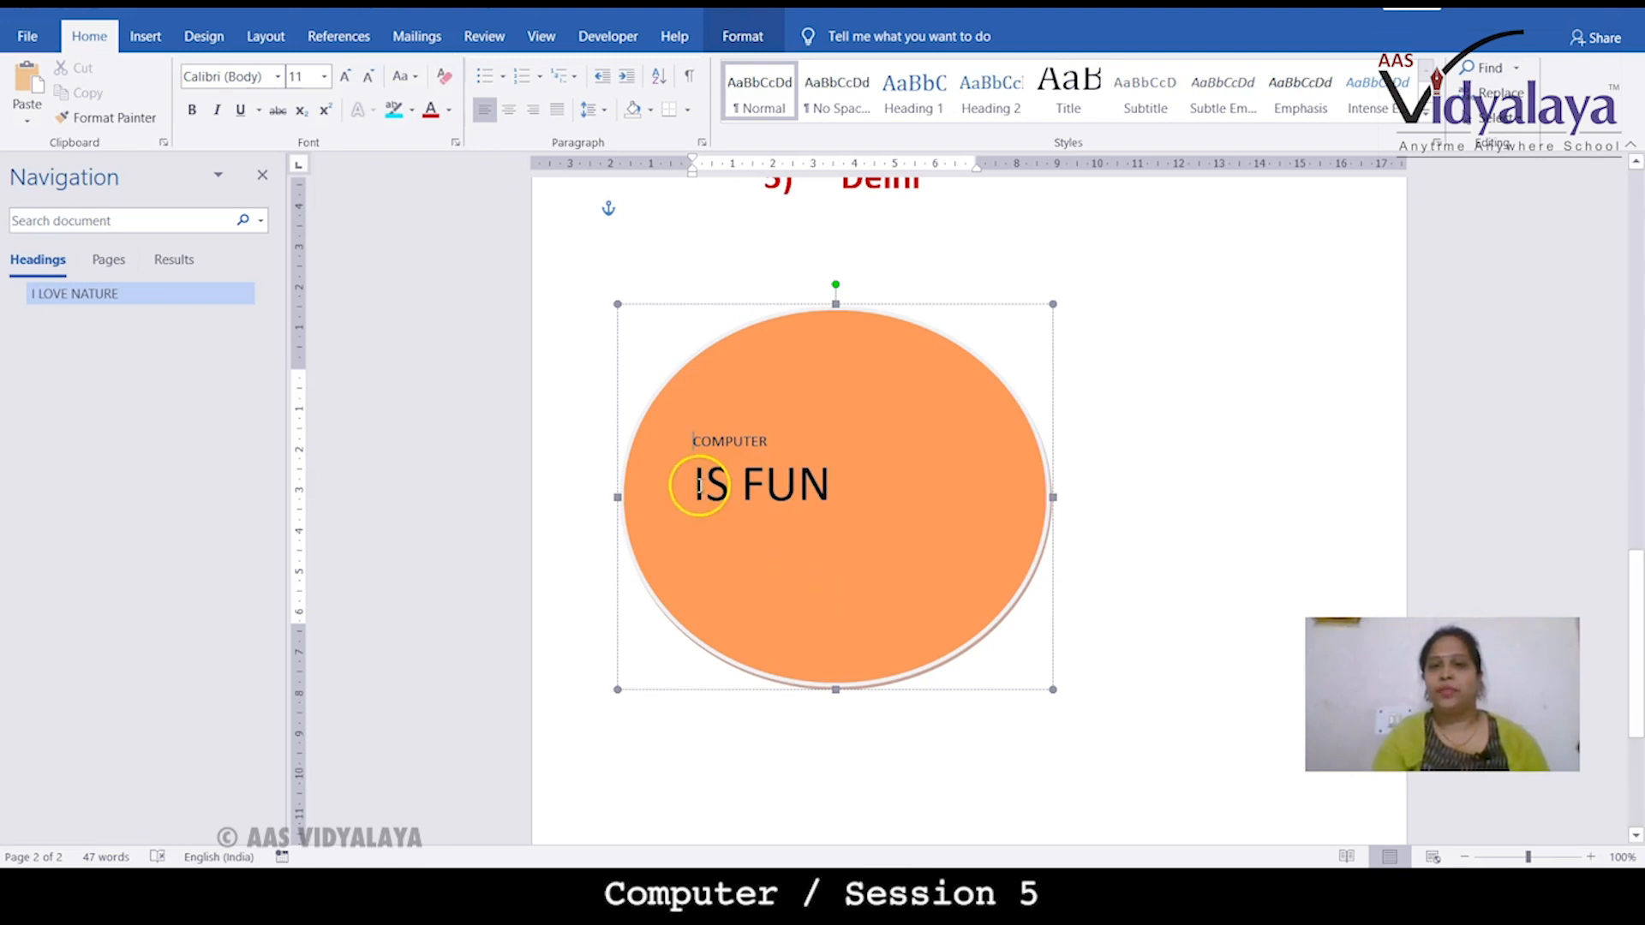
{"action": "left_click_drag", "start_coordinate": [697, 479], "coordinate": [851, 517]}
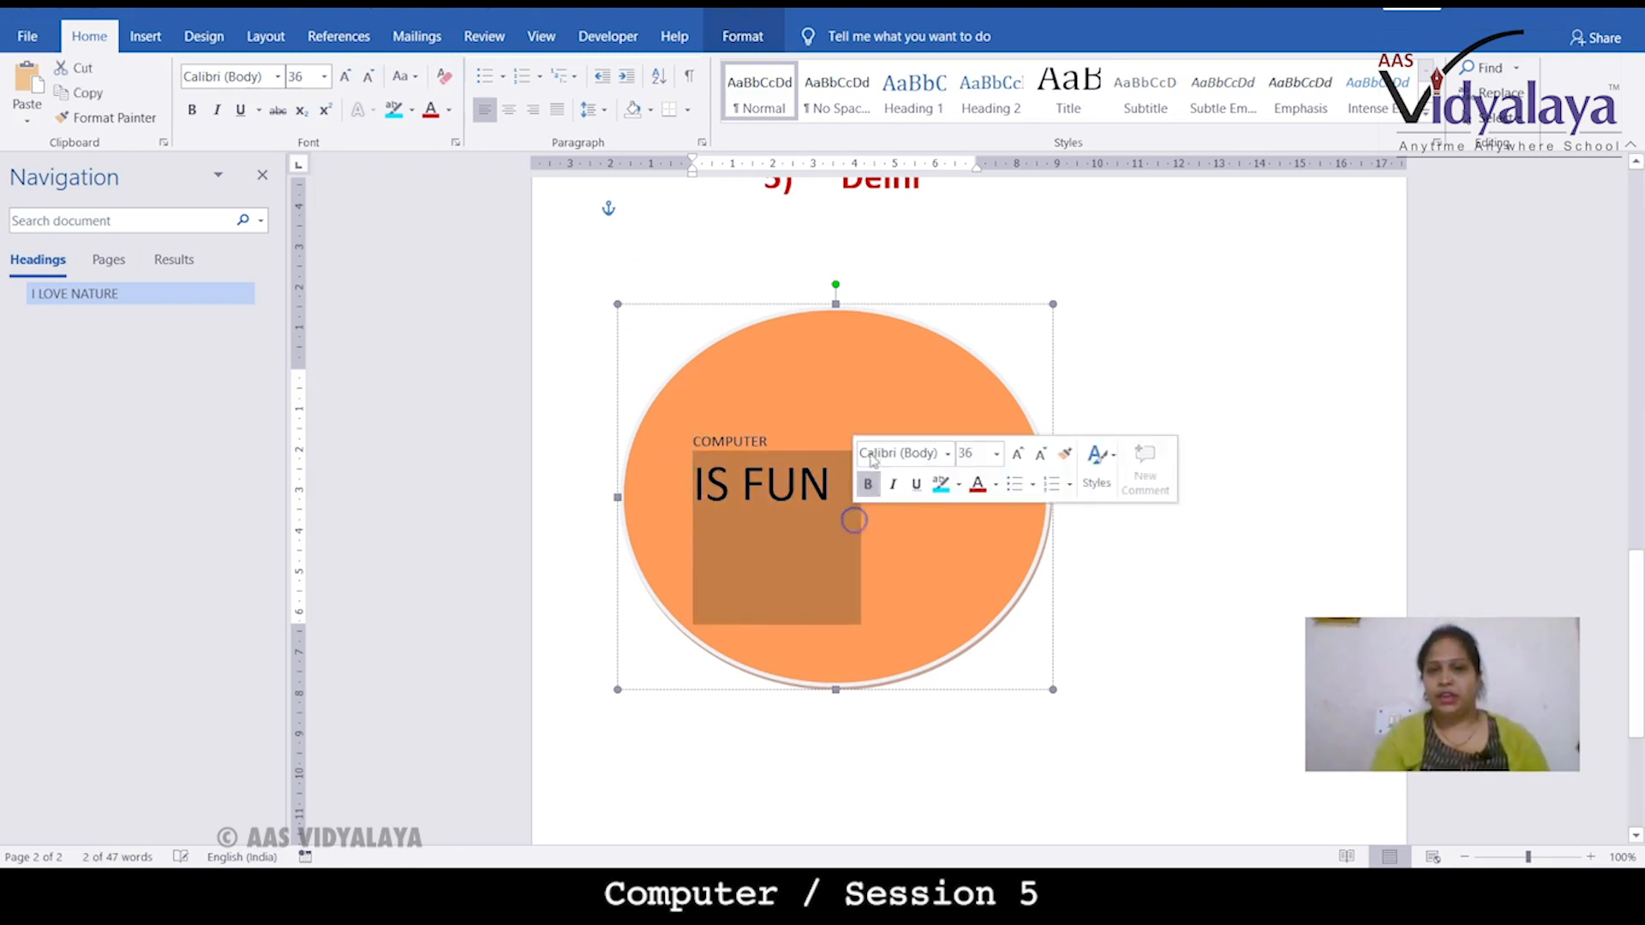
{"action": "left_click", "coordinate": [895, 308]}
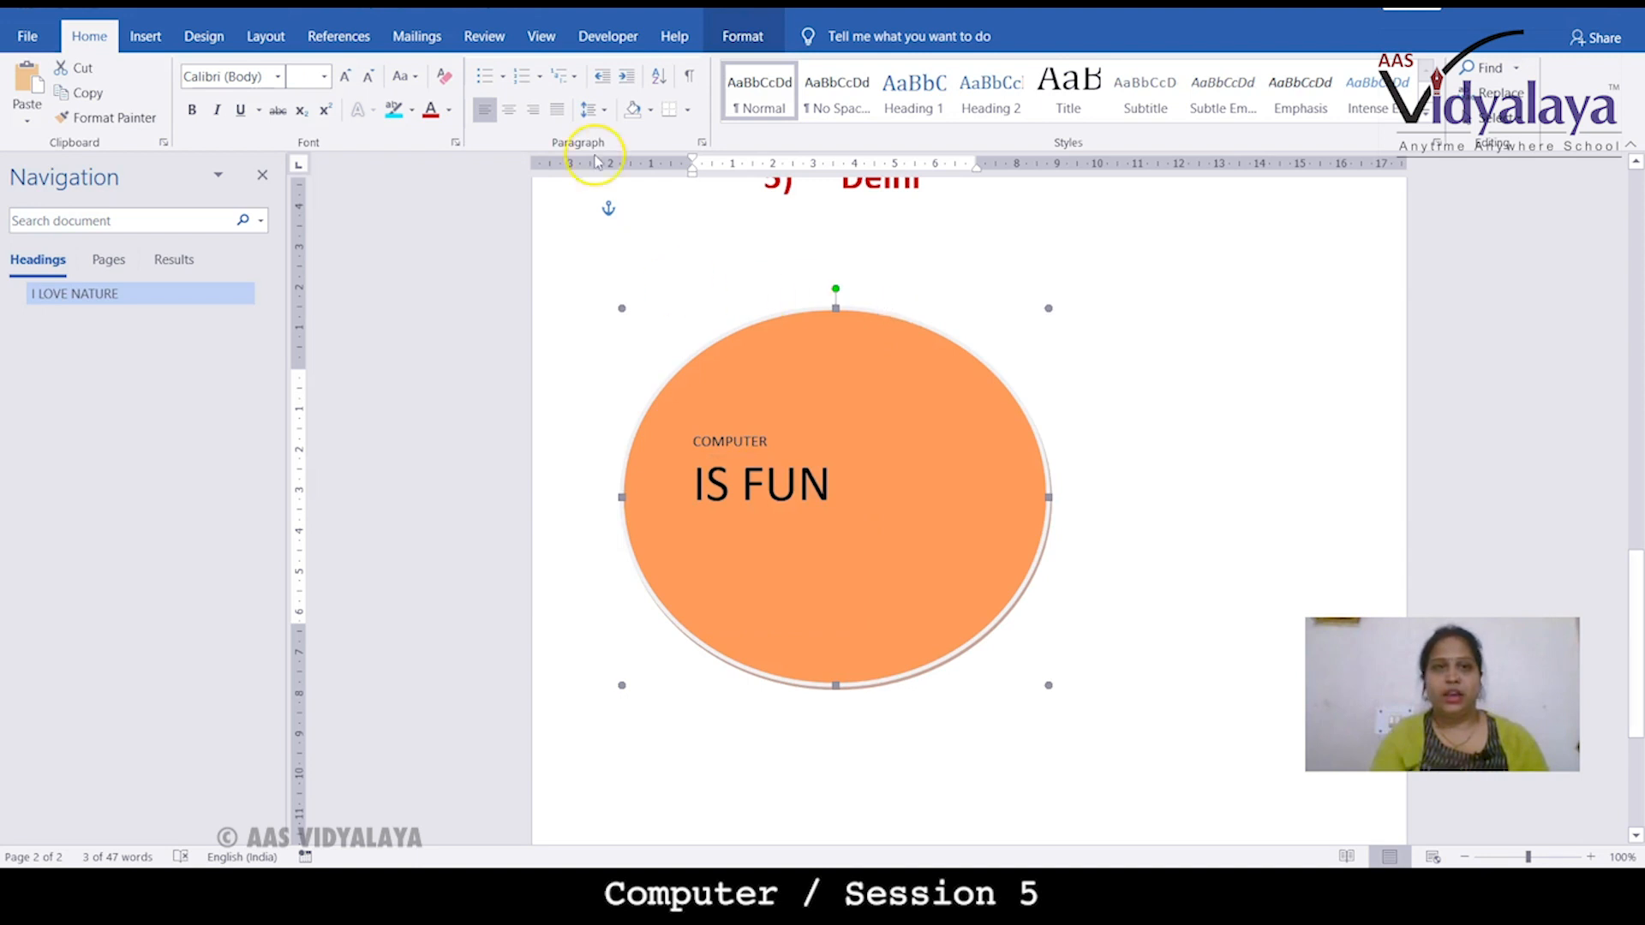
{"action": "left_click", "coordinate": [447, 78]}
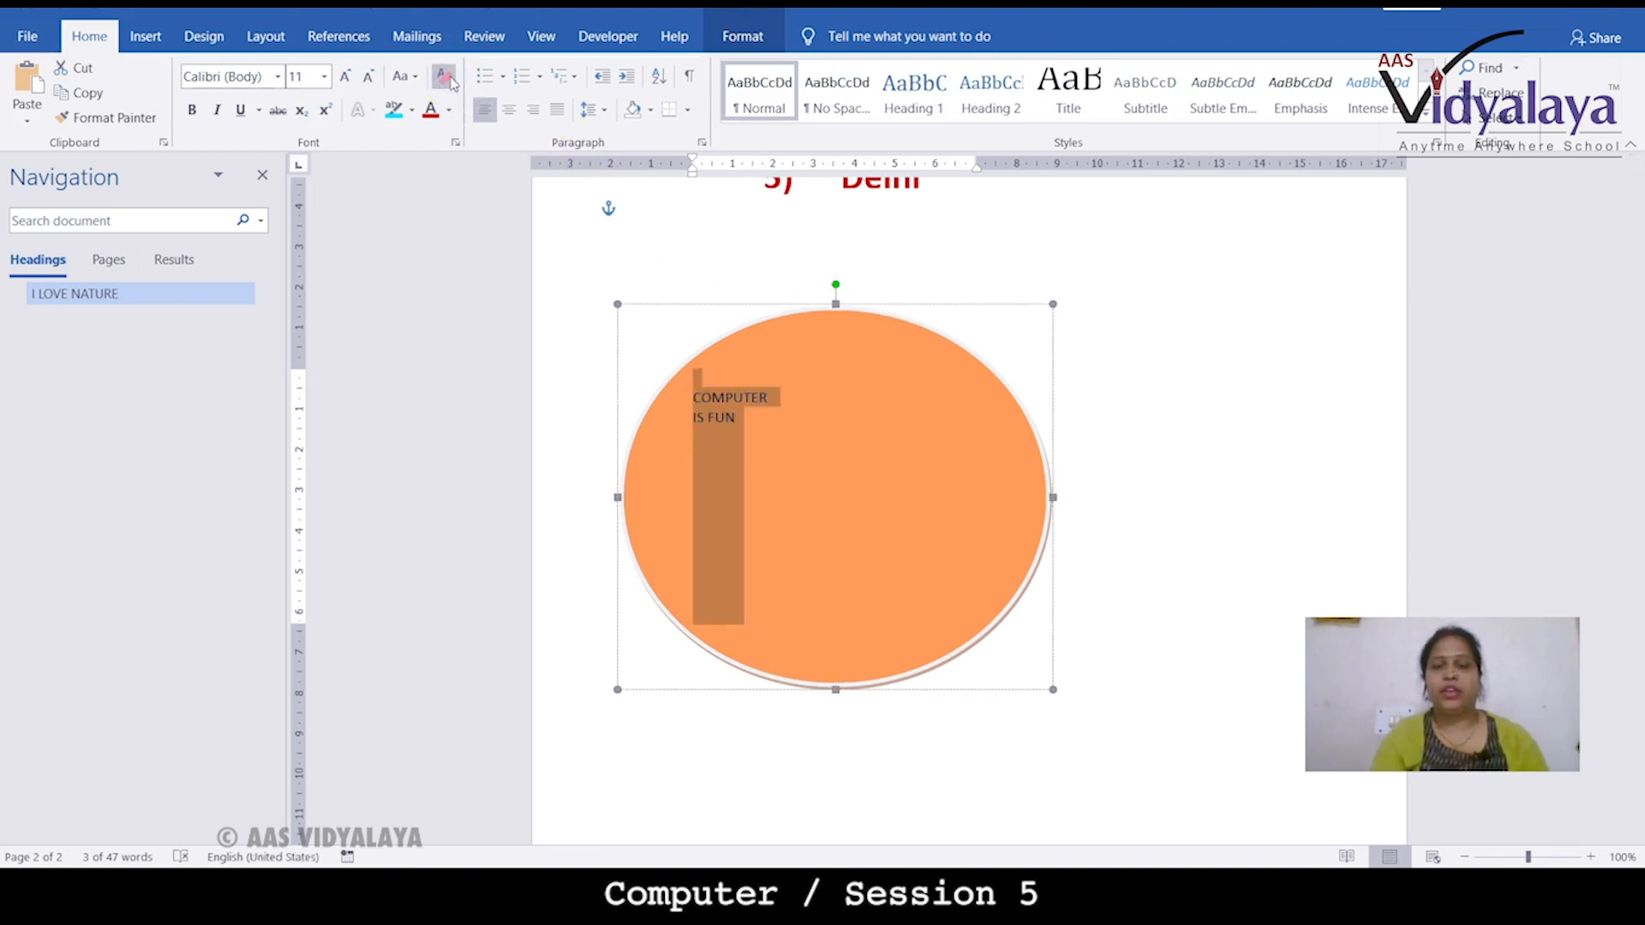
Step: Shrink the orange oval to roughly half its width while keeping its text on two lines
{"action": "left_click", "coordinate": [826, 502]}
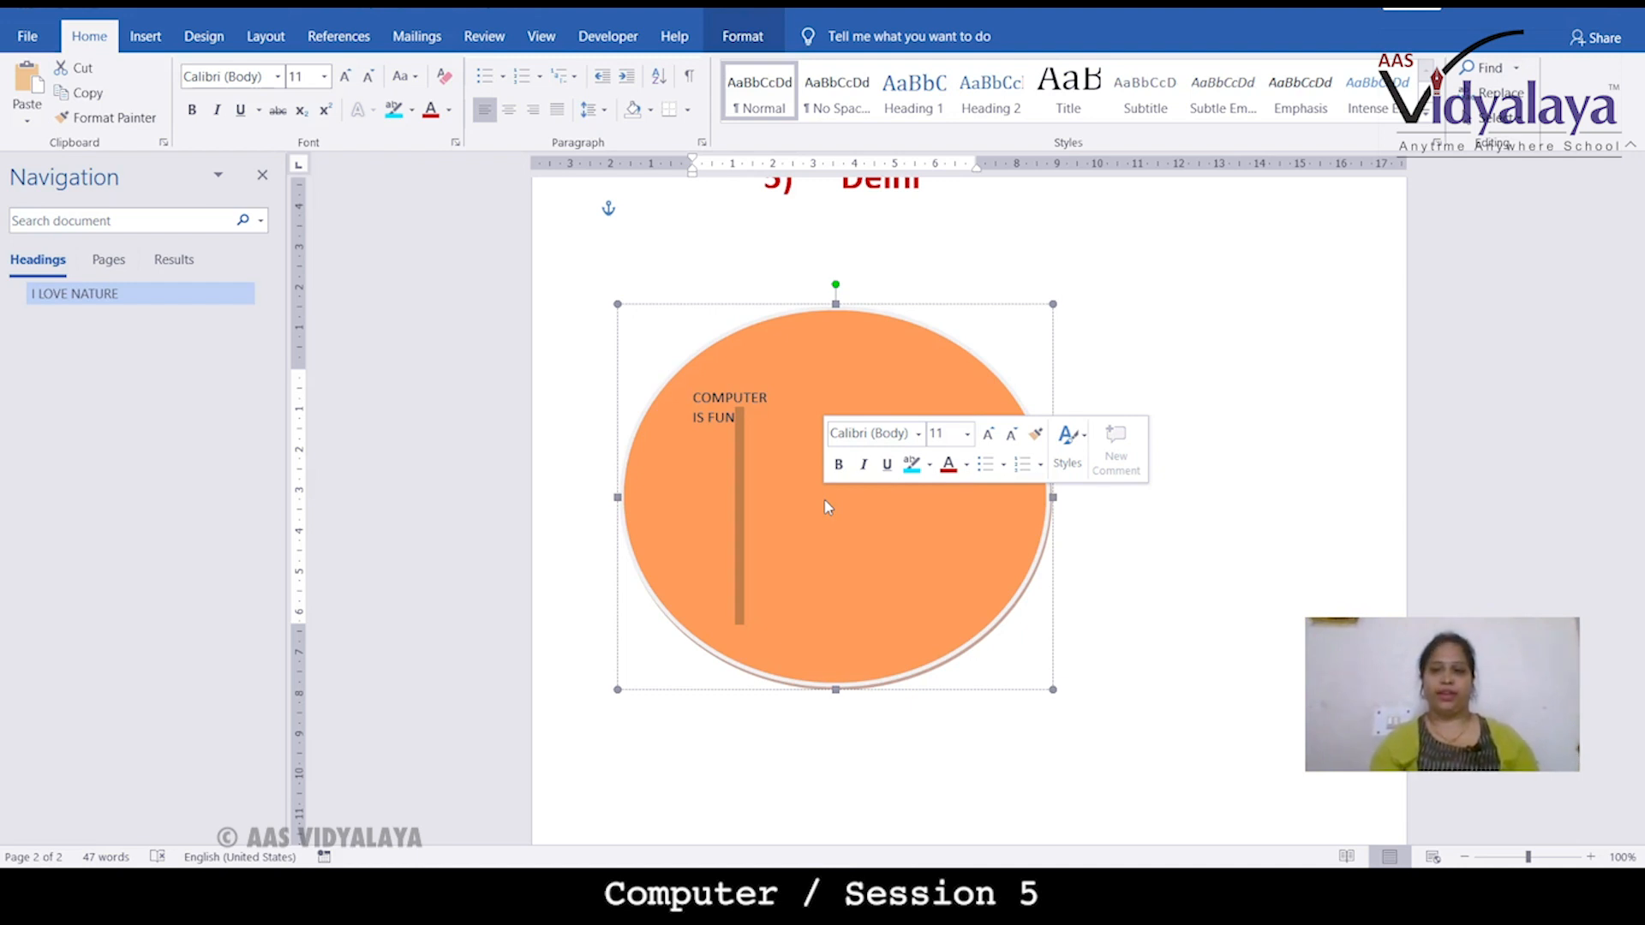
{"action": "left_click", "coordinate": [659, 552]}
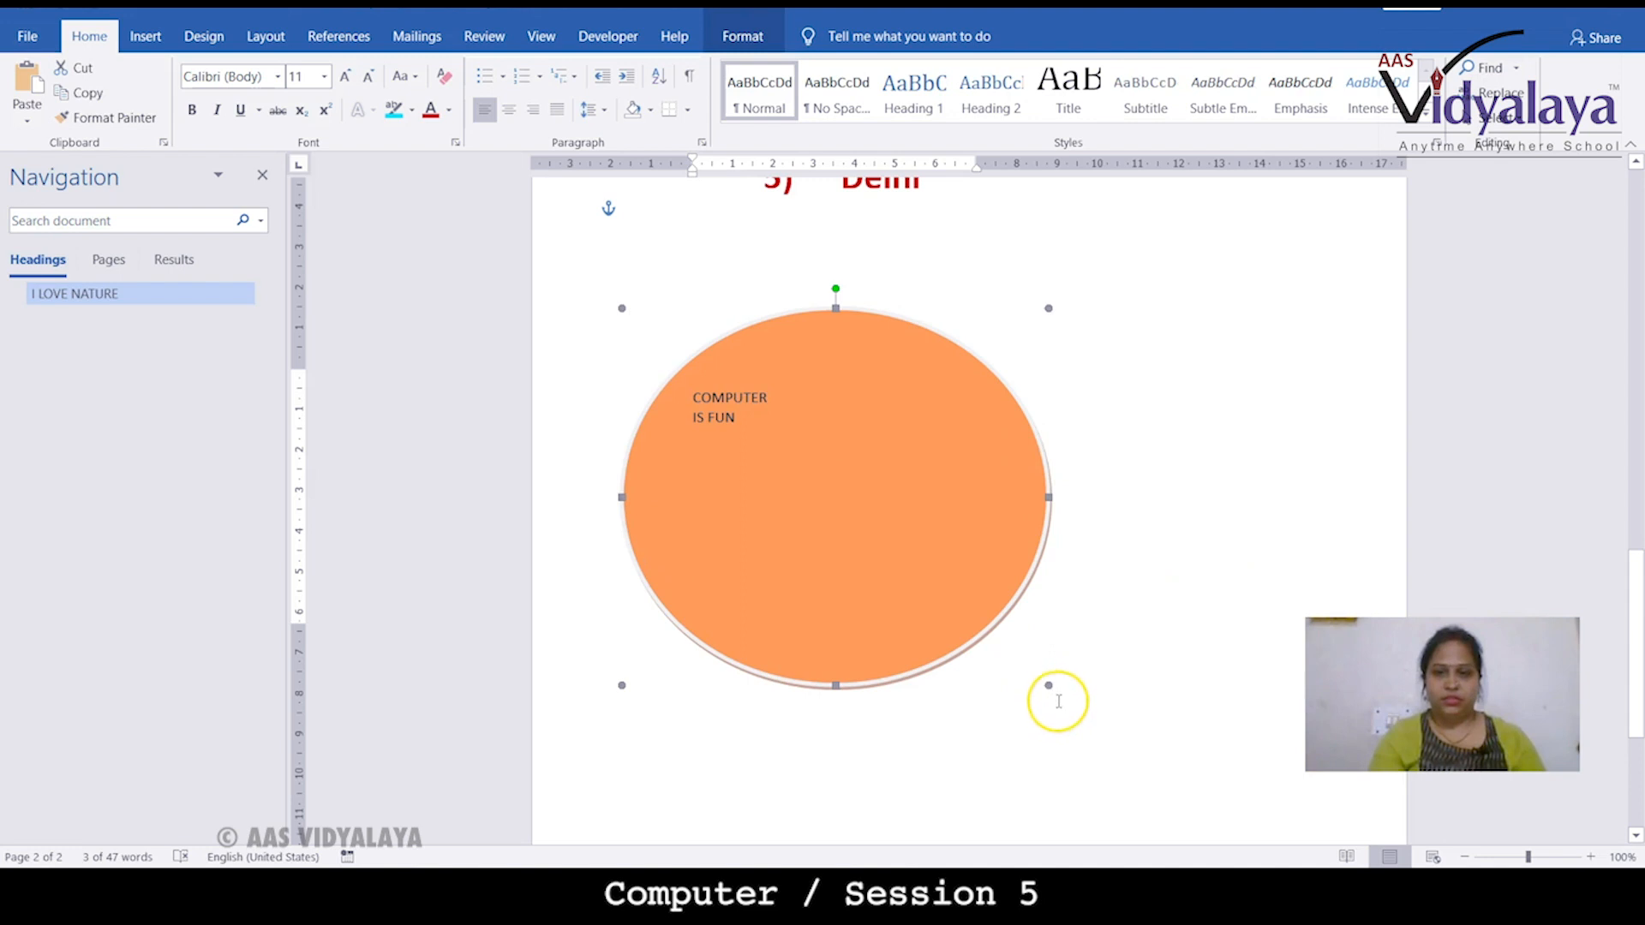
{"action": "left_click_drag", "start_coordinate": [1046, 684], "coordinate": [830, 543]}
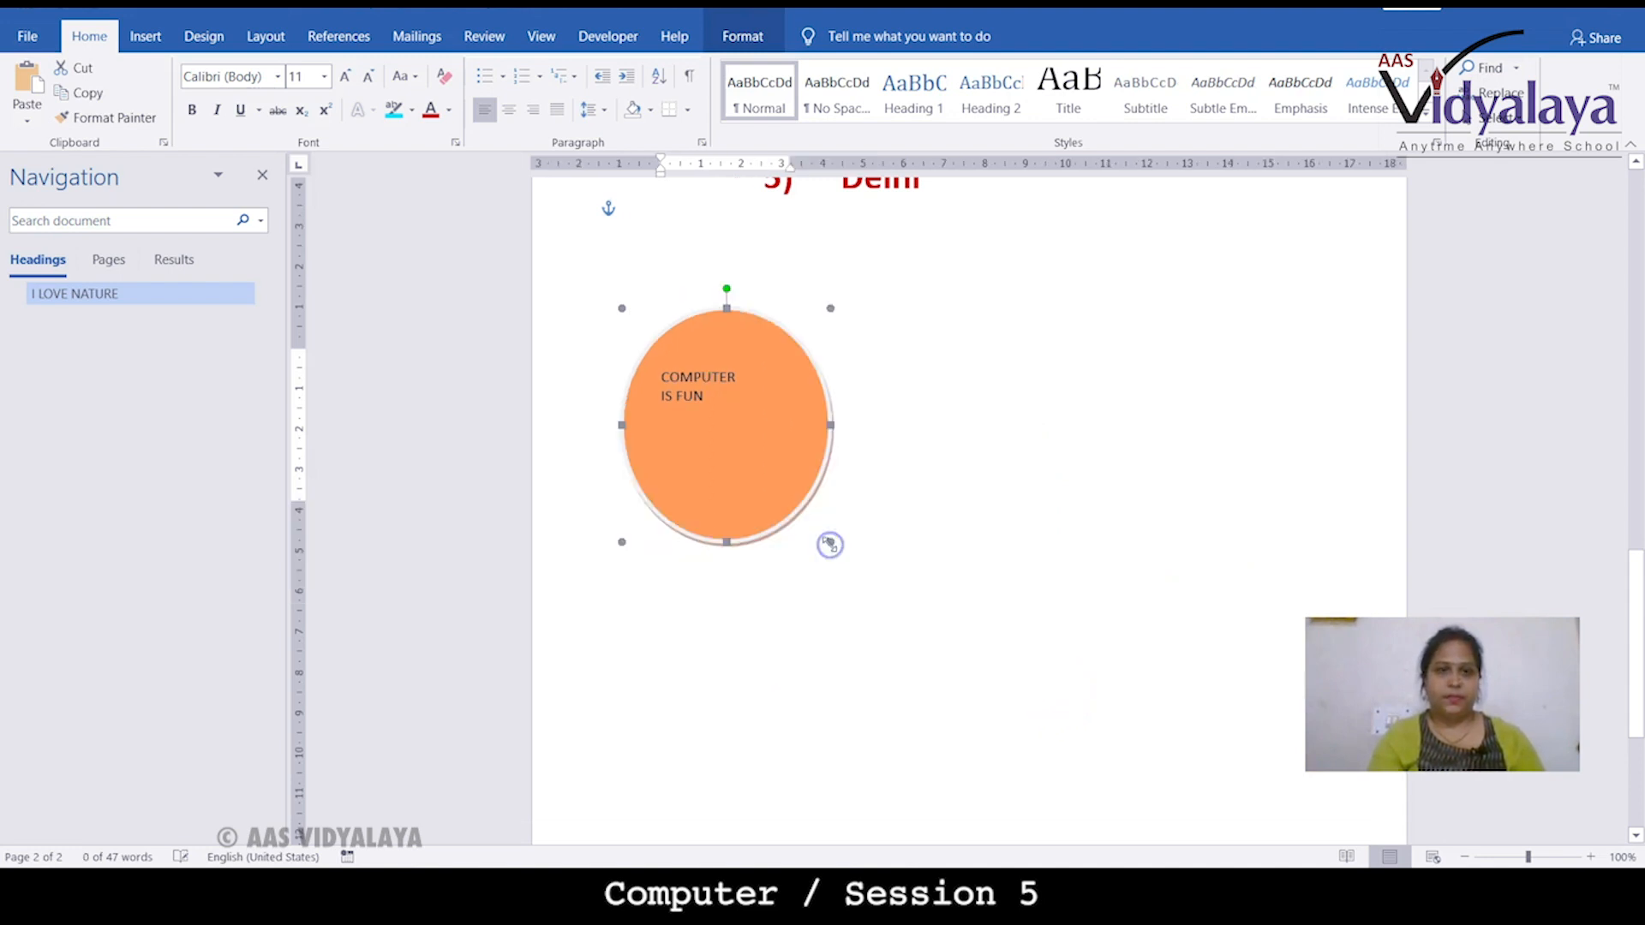
Step: Draw a smiley face about 5.7 cm high beside the orange oval and give it the purple shape style
{"action": "left_click", "coordinate": [163, 43]}
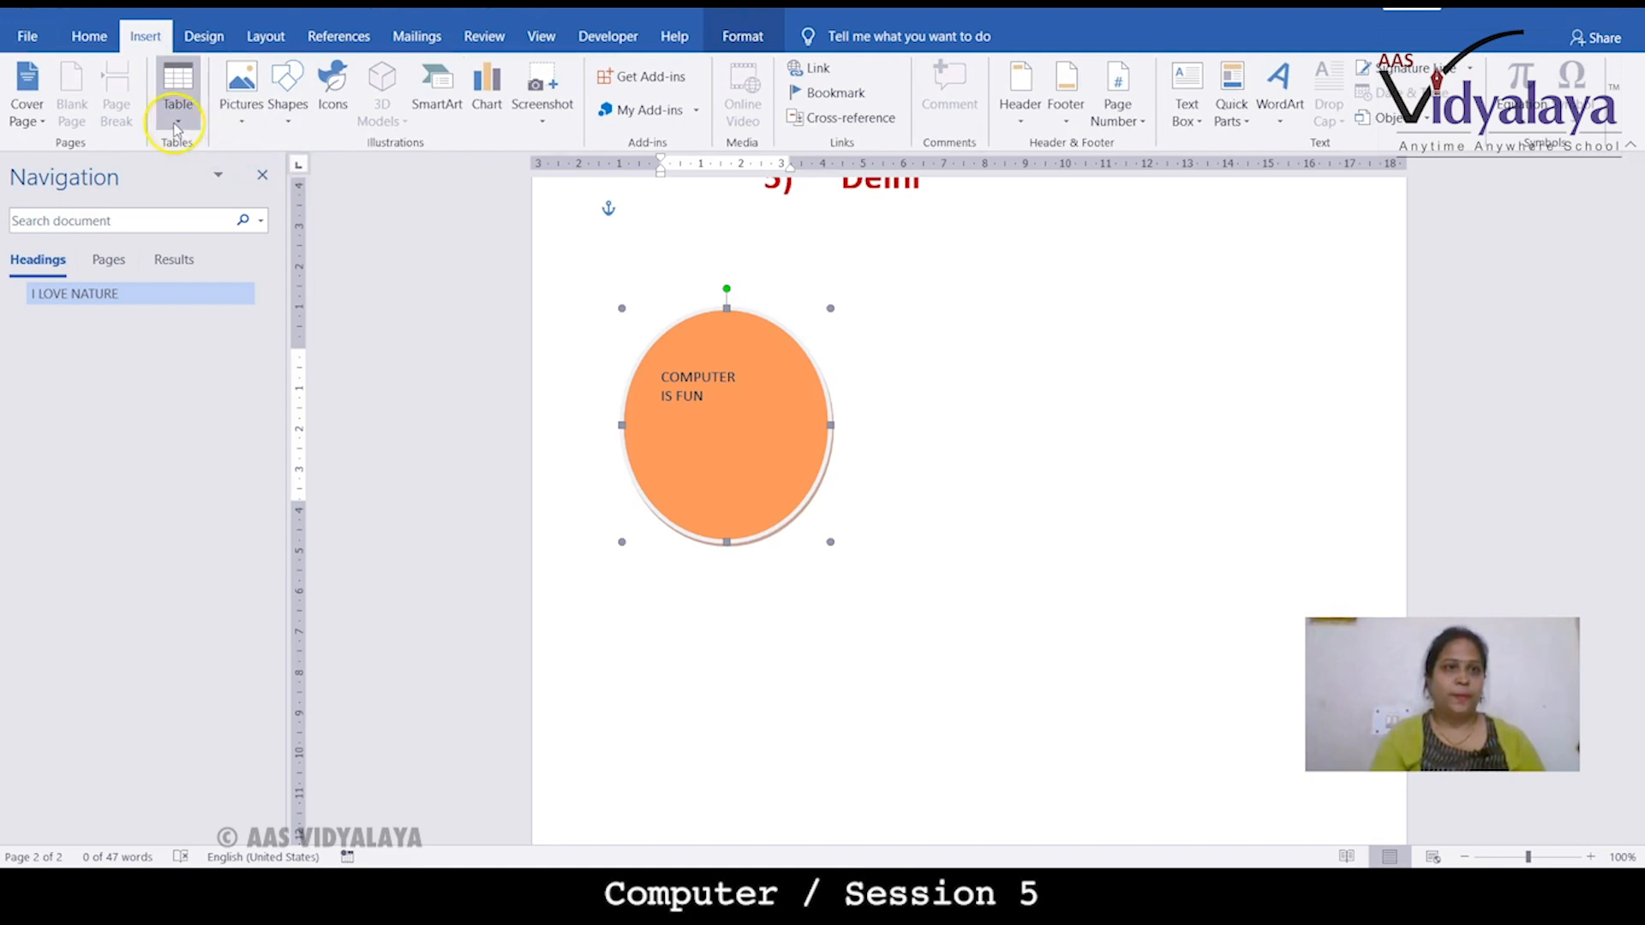
{"action": "left_click", "coordinate": [288, 111]}
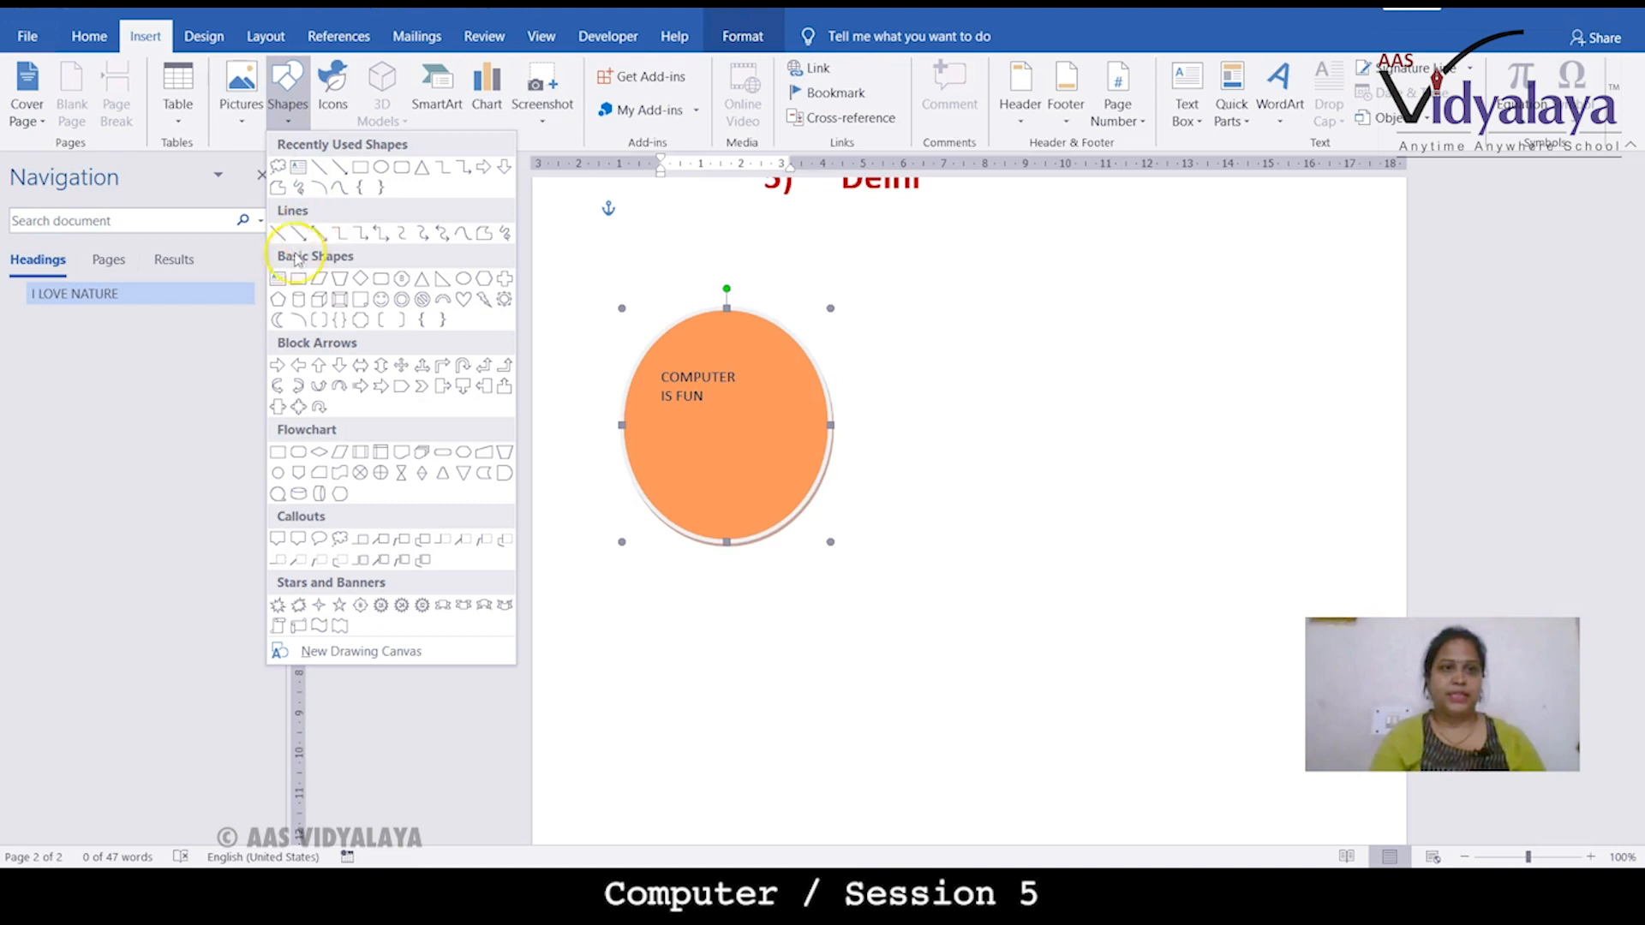
{"action": "left_click", "coordinate": [383, 304]}
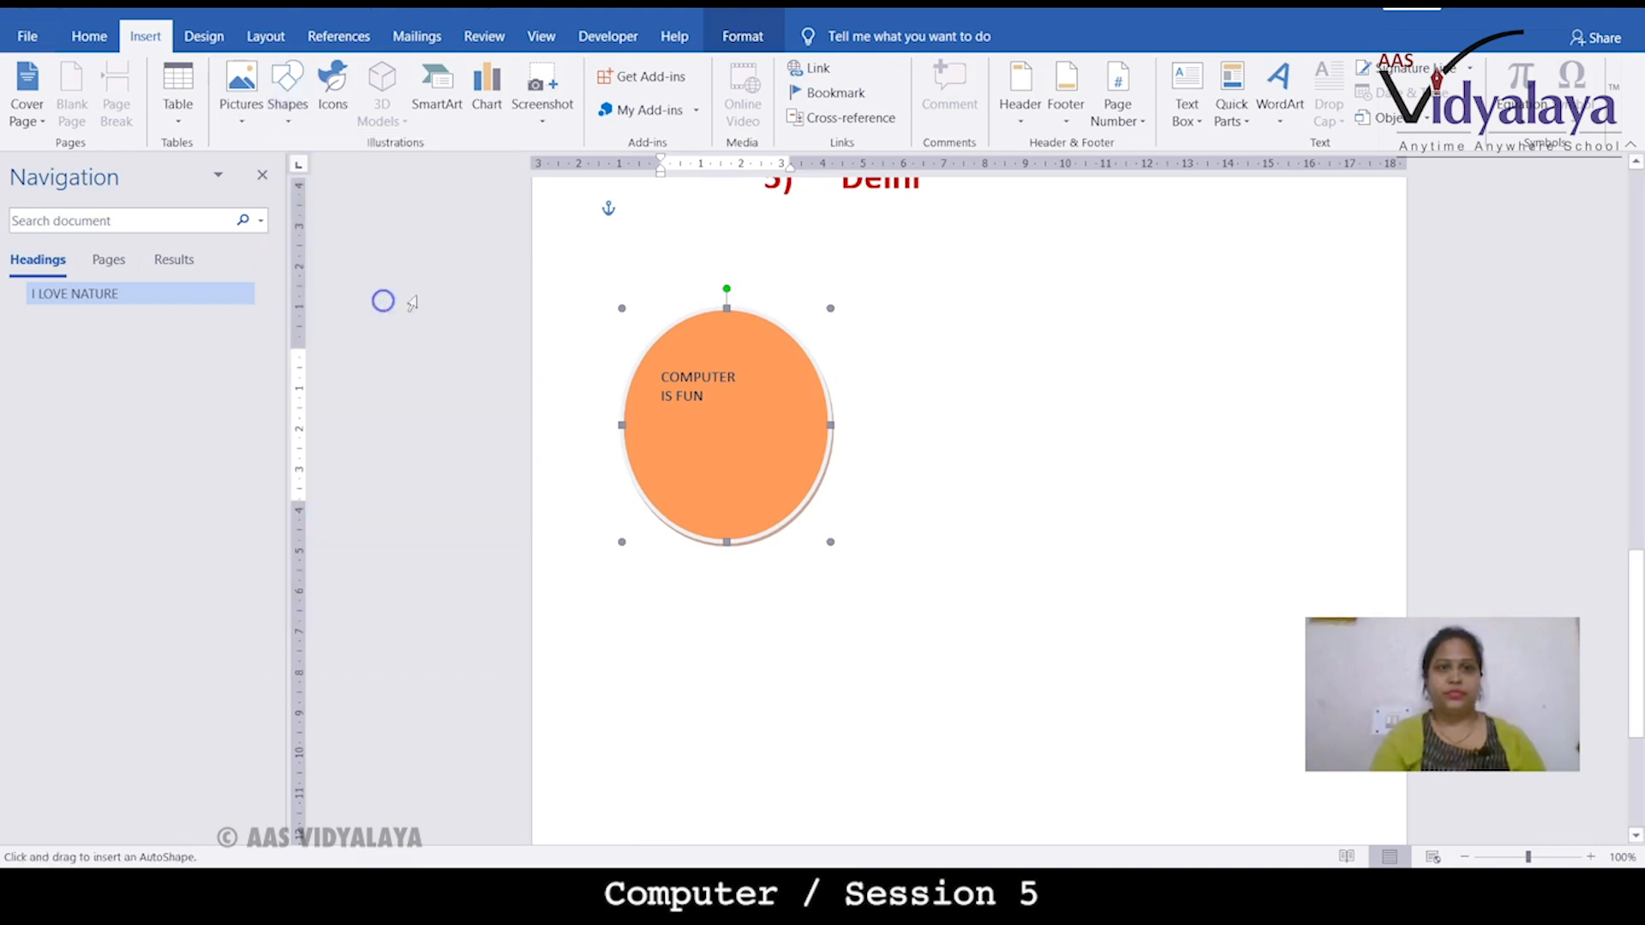
{"action": "left_click_drag", "start_coordinate": [994, 298], "coordinate": [1212, 528]}
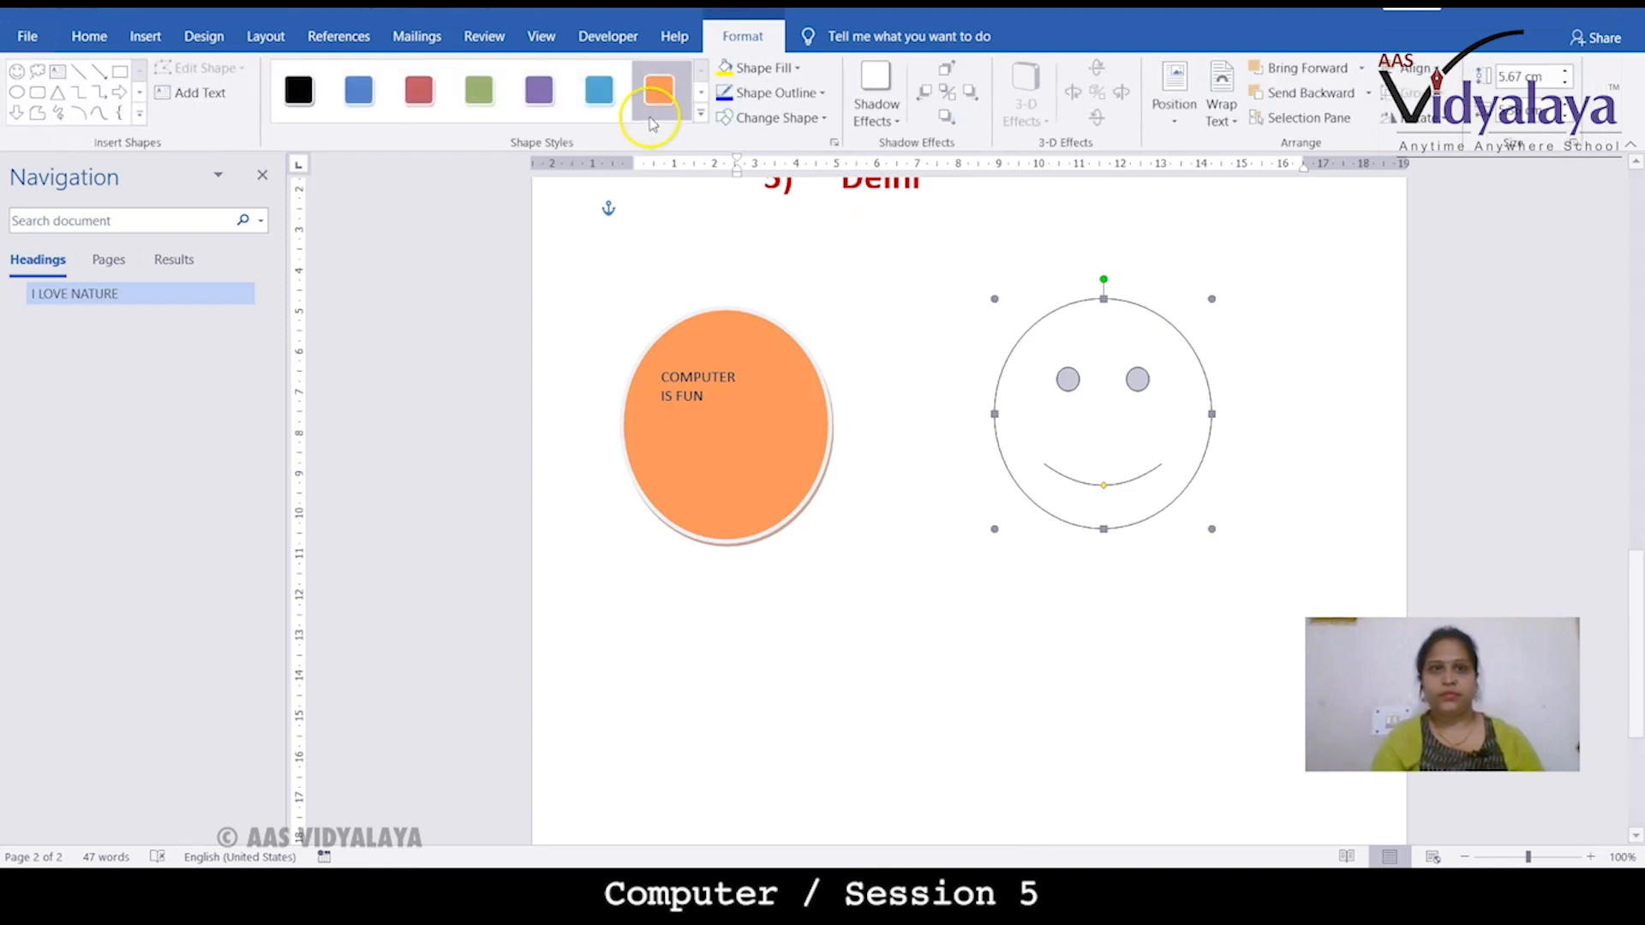
{"action": "left_click", "coordinate": [549, 94]}
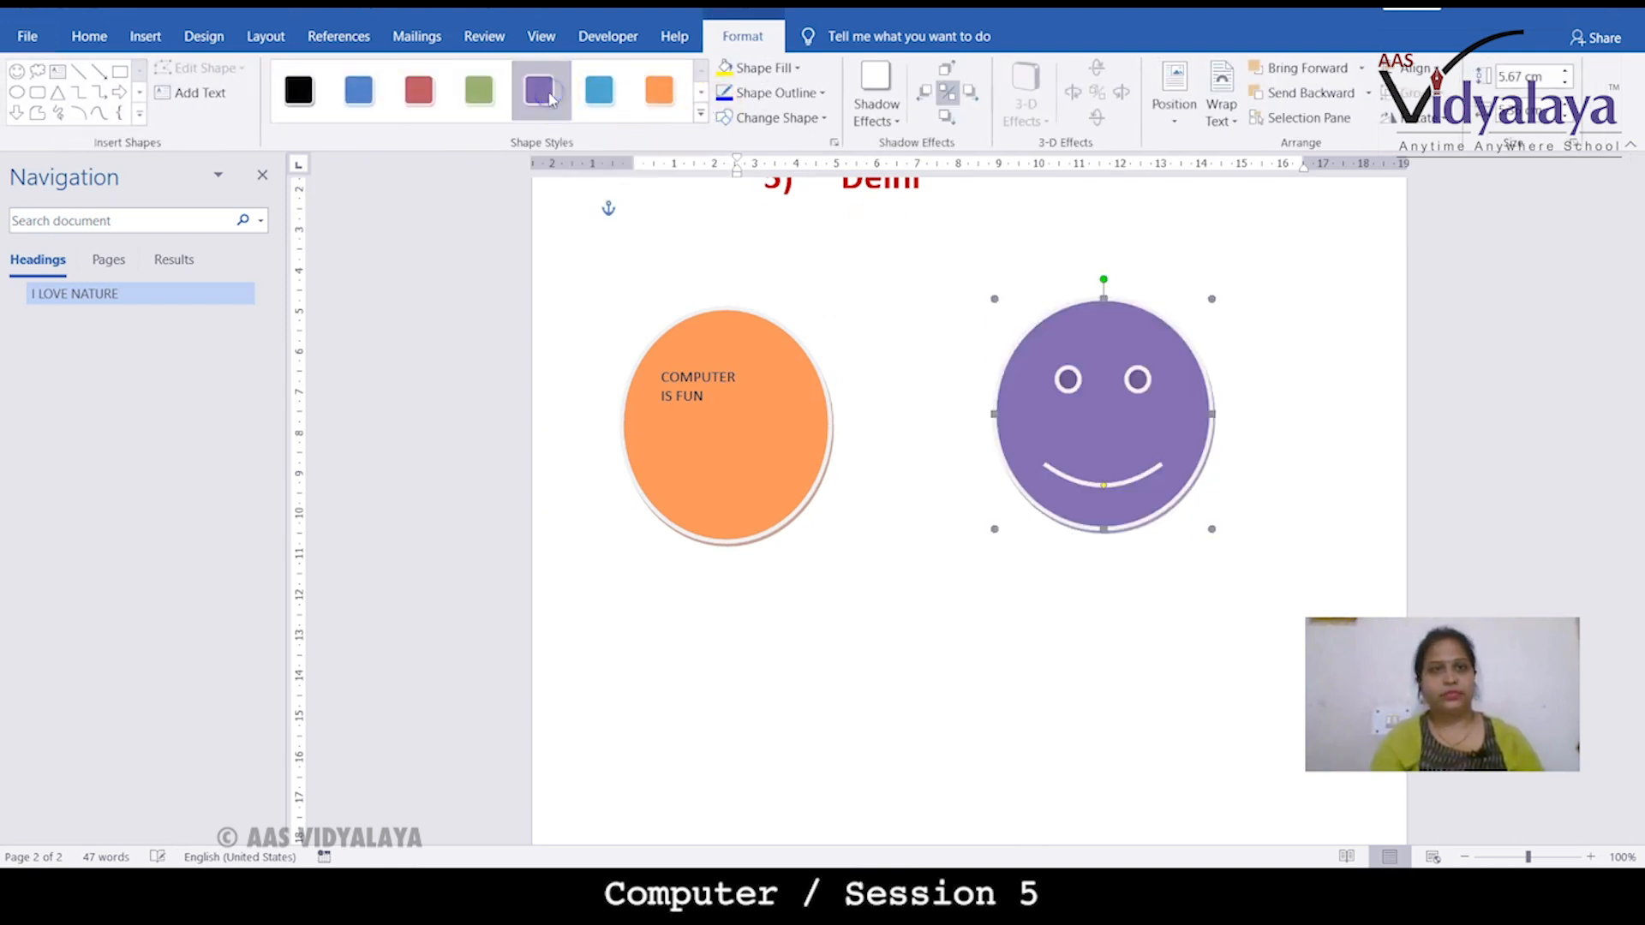
{"action": "left_click", "coordinate": [750, 704]}
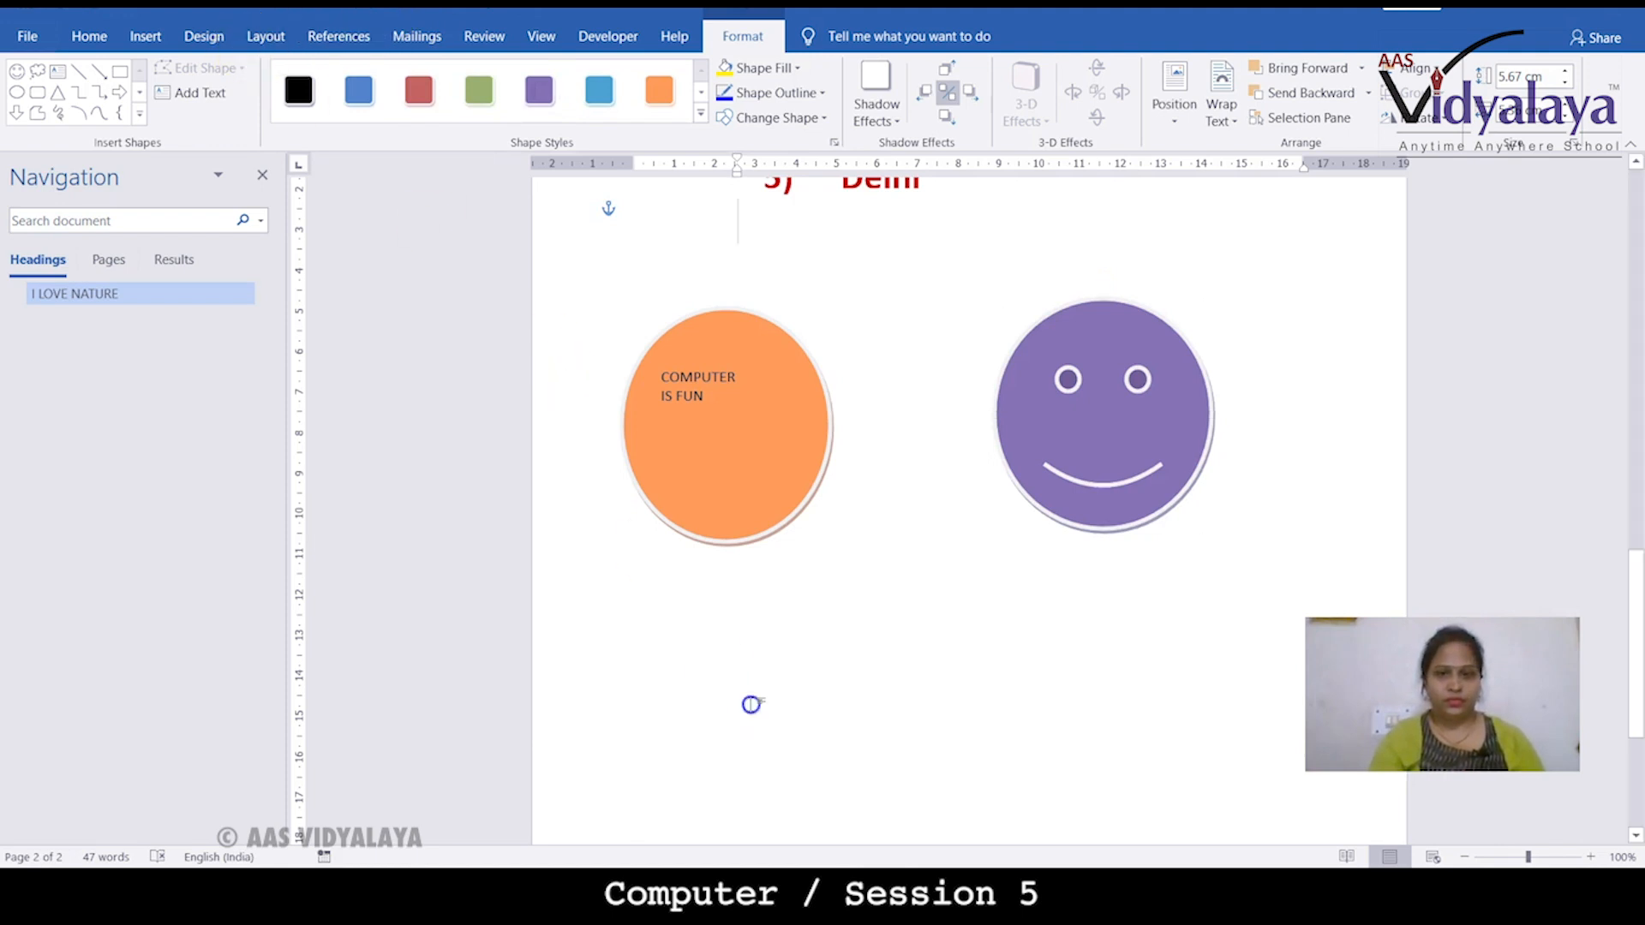
Step: Move the purple smiley face onto the orange oval so that it overlaps the oval's lower part
{"action": "left_click", "coordinate": [148, 36]}
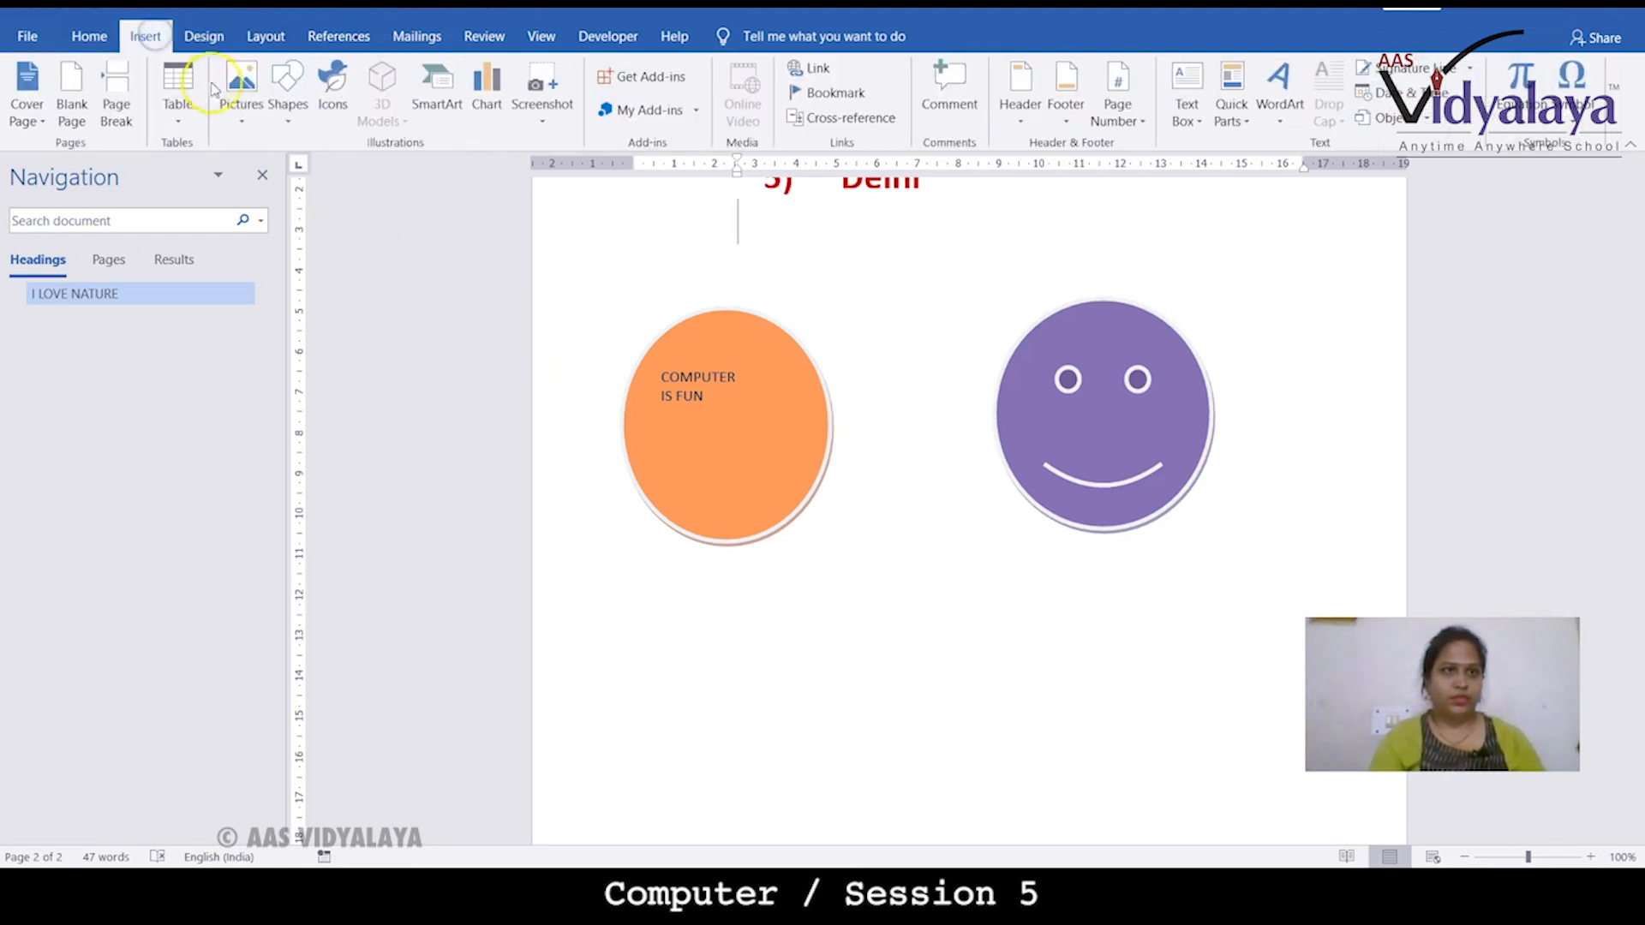
{"action": "left_click", "coordinate": [1172, 443]}
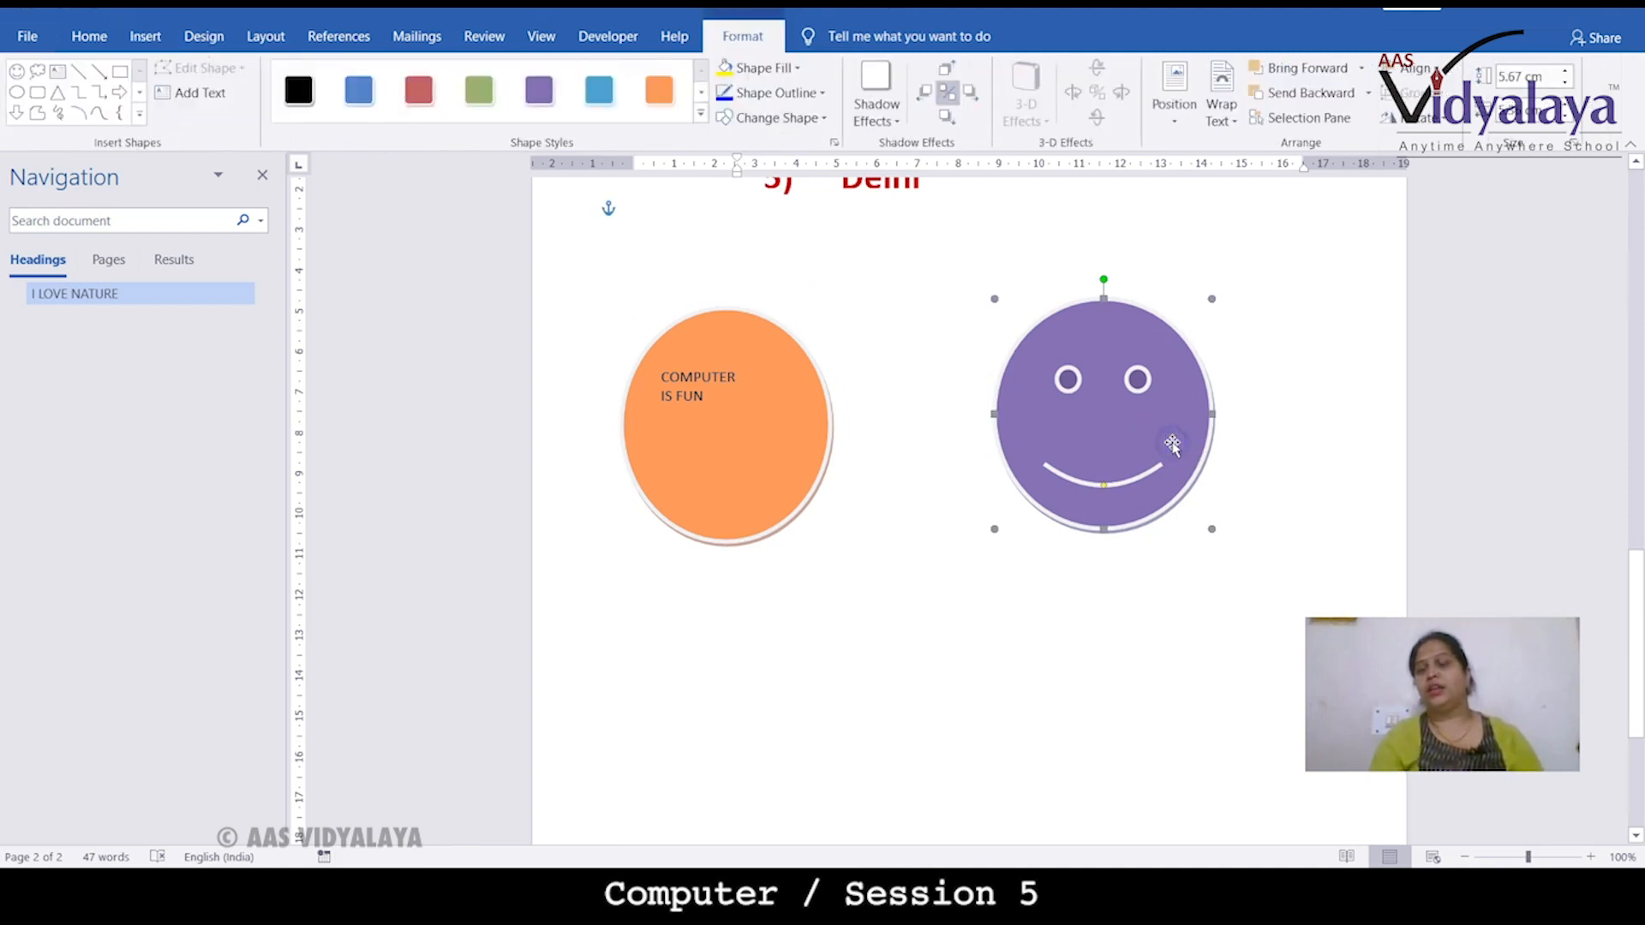
{"action": "left_click_drag", "start_coordinate": [1172, 443], "coordinate": [791, 540]}
{"action": "left_click", "coordinate": [1068, 455]}
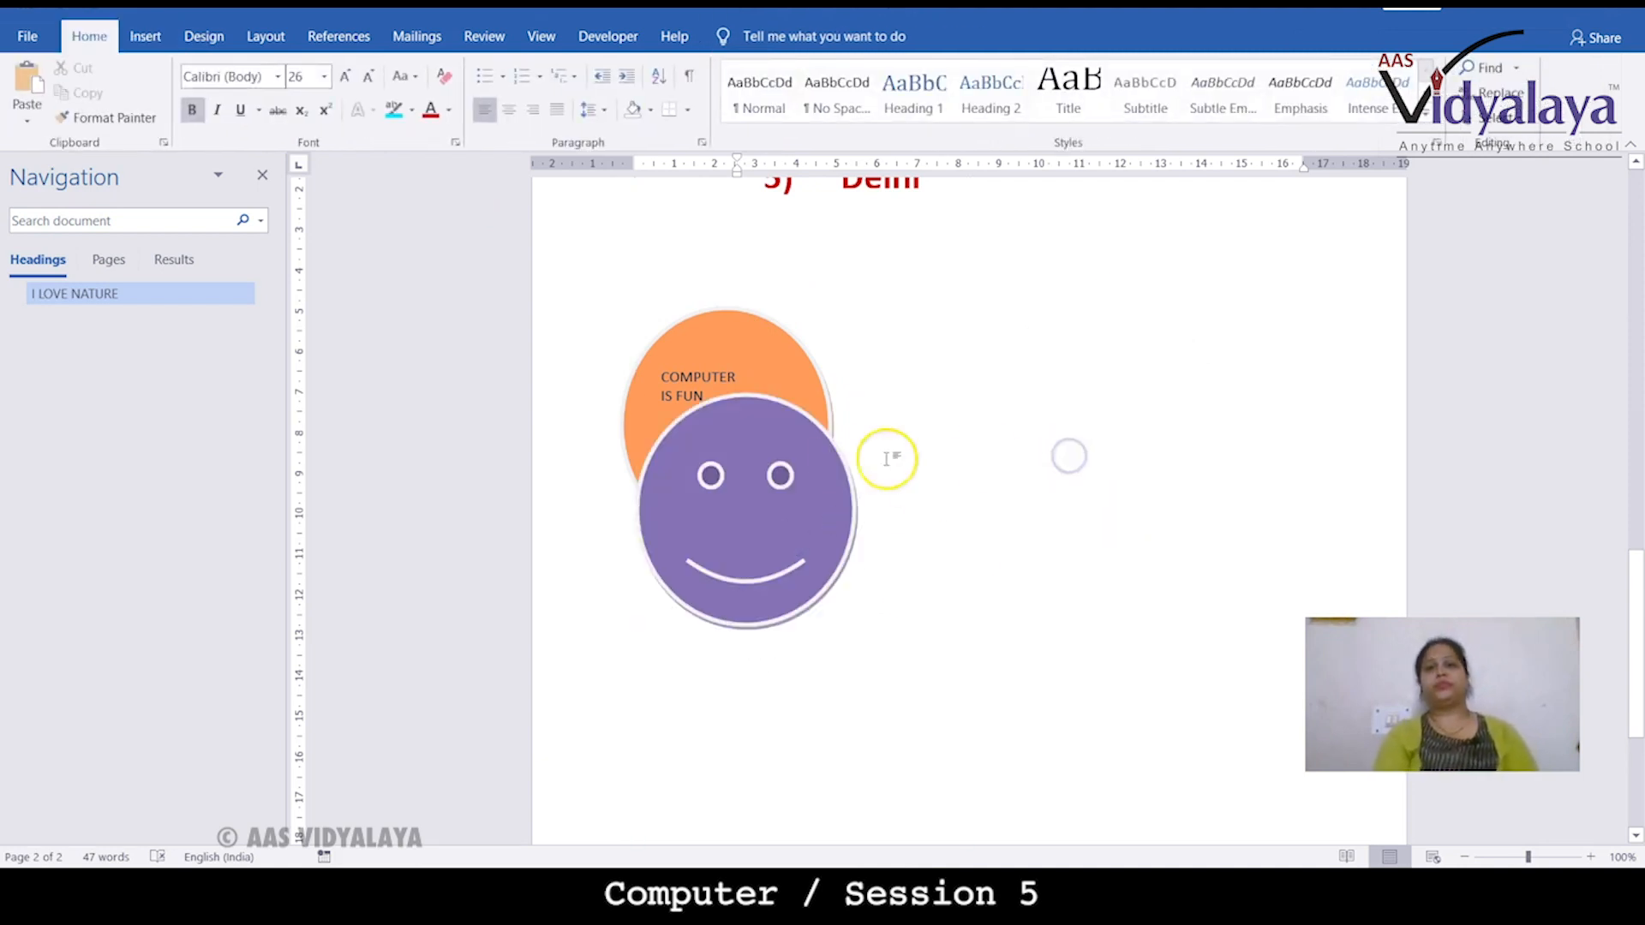
{"action": "left_click_drag", "start_coordinate": [789, 480], "coordinate": [782, 456]}
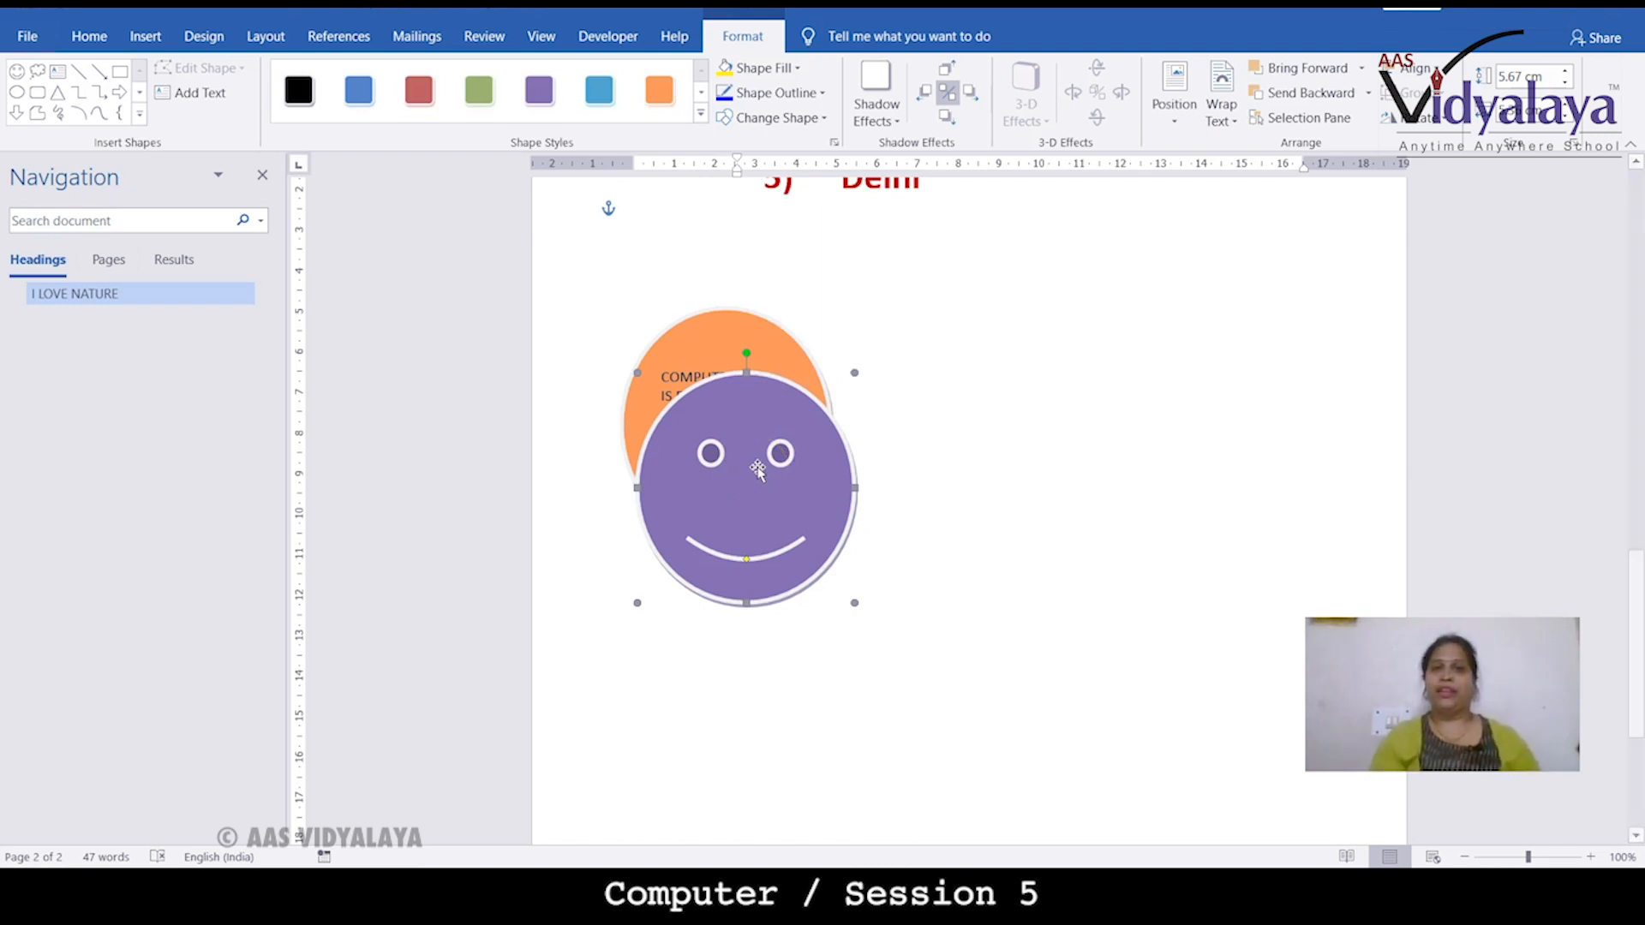
Step: Send the purple smiley face to the back, behind the orange oval
{"action": "right_click", "coordinate": [757, 469]}
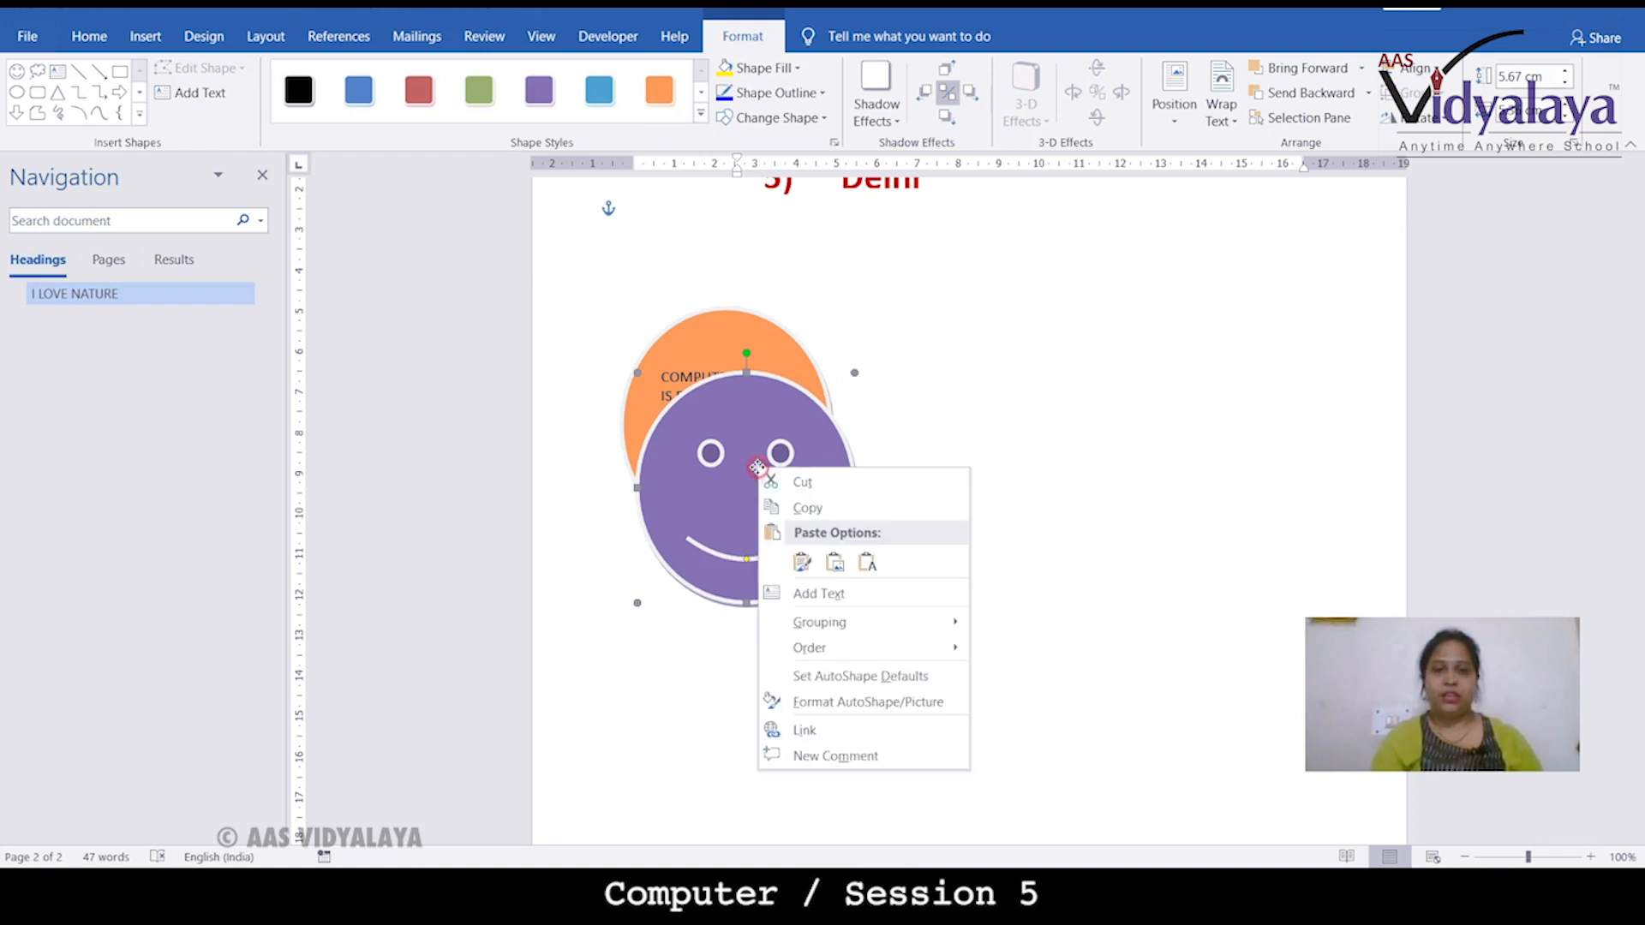
{"action": "mouse_move", "coordinate": [804, 628]}
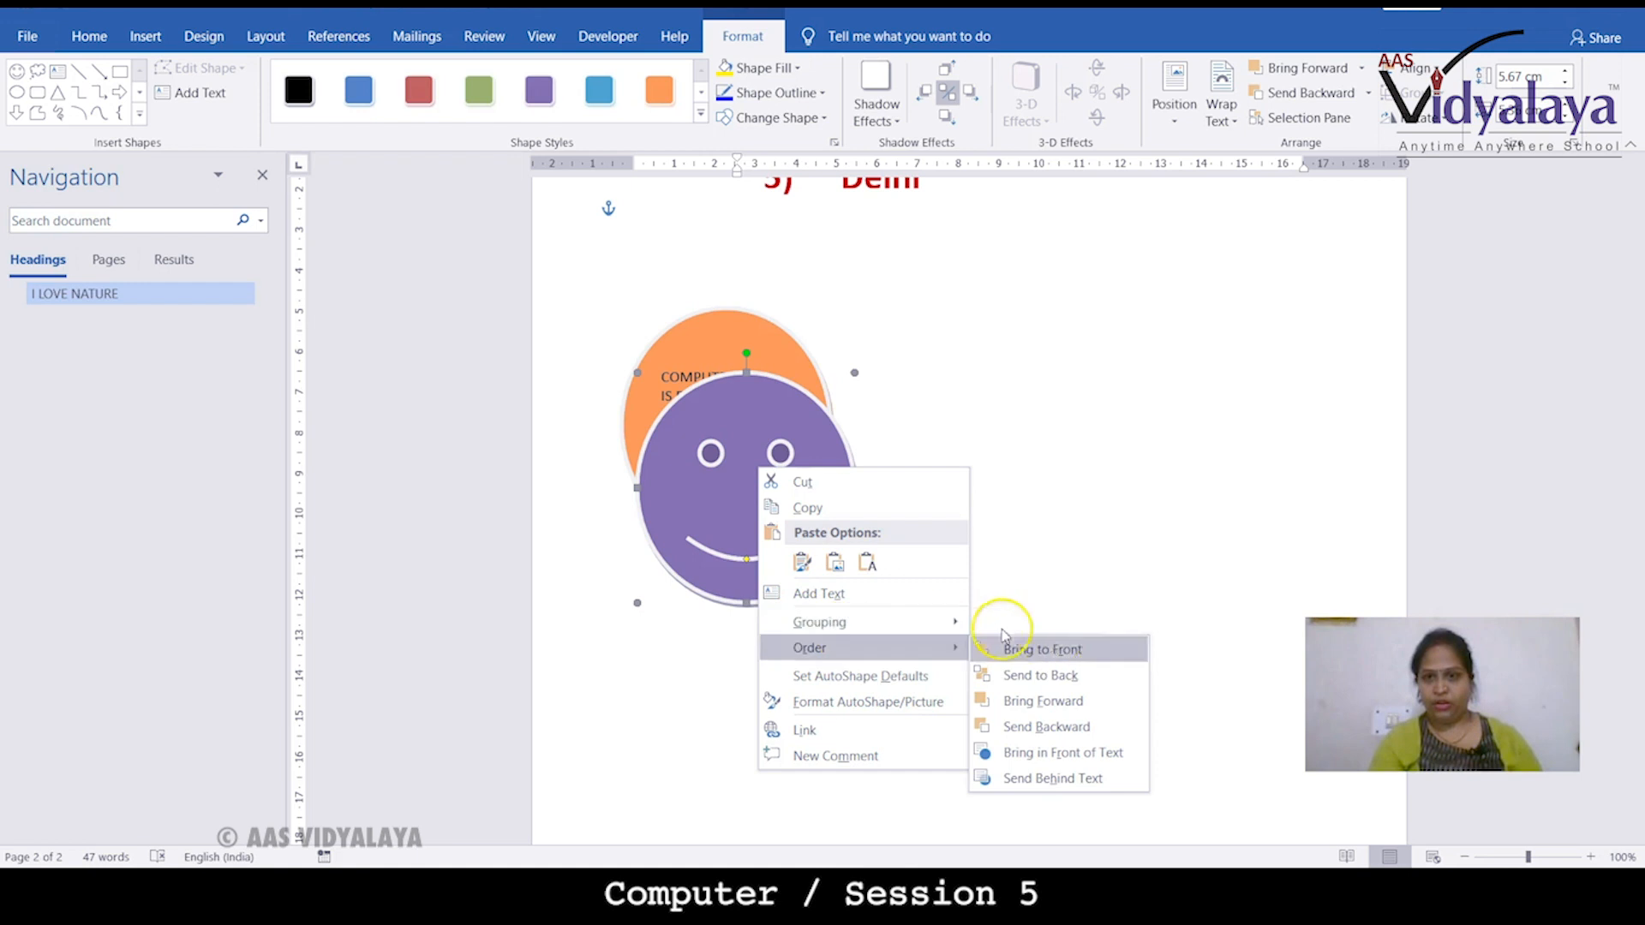
{"action": "left_click", "coordinate": [1069, 681]}
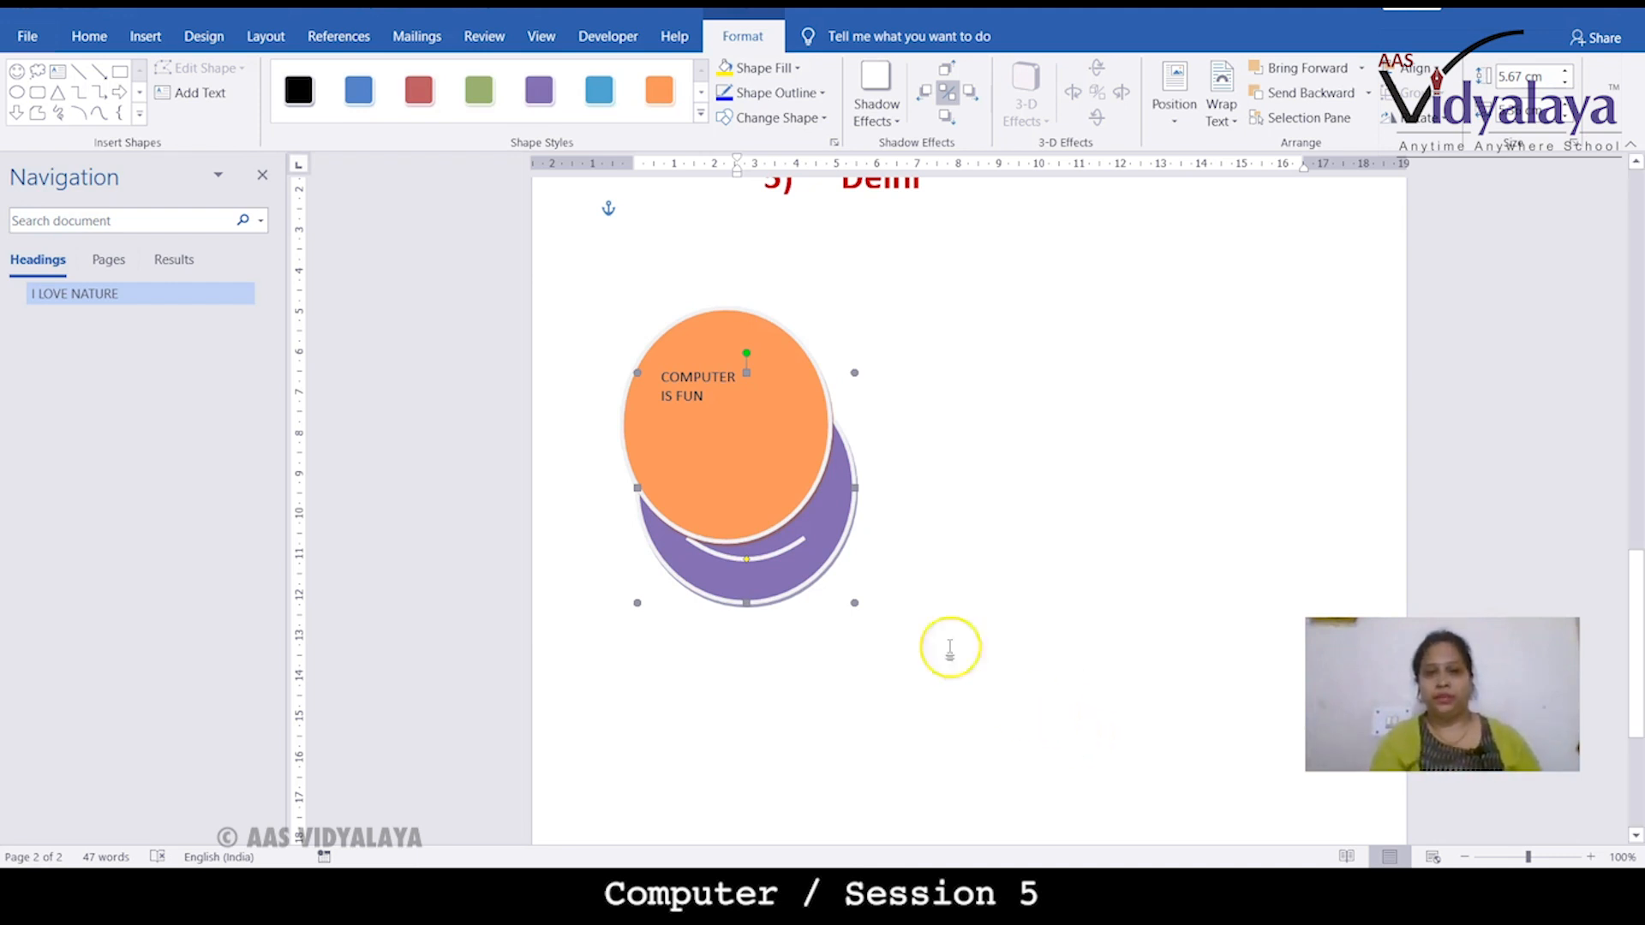
Step: Send the orange oval backward, behind the purple smiley face
{"action": "left_click", "coordinate": [758, 469]}
{"action": "left_click", "coordinate": [756, 393]}
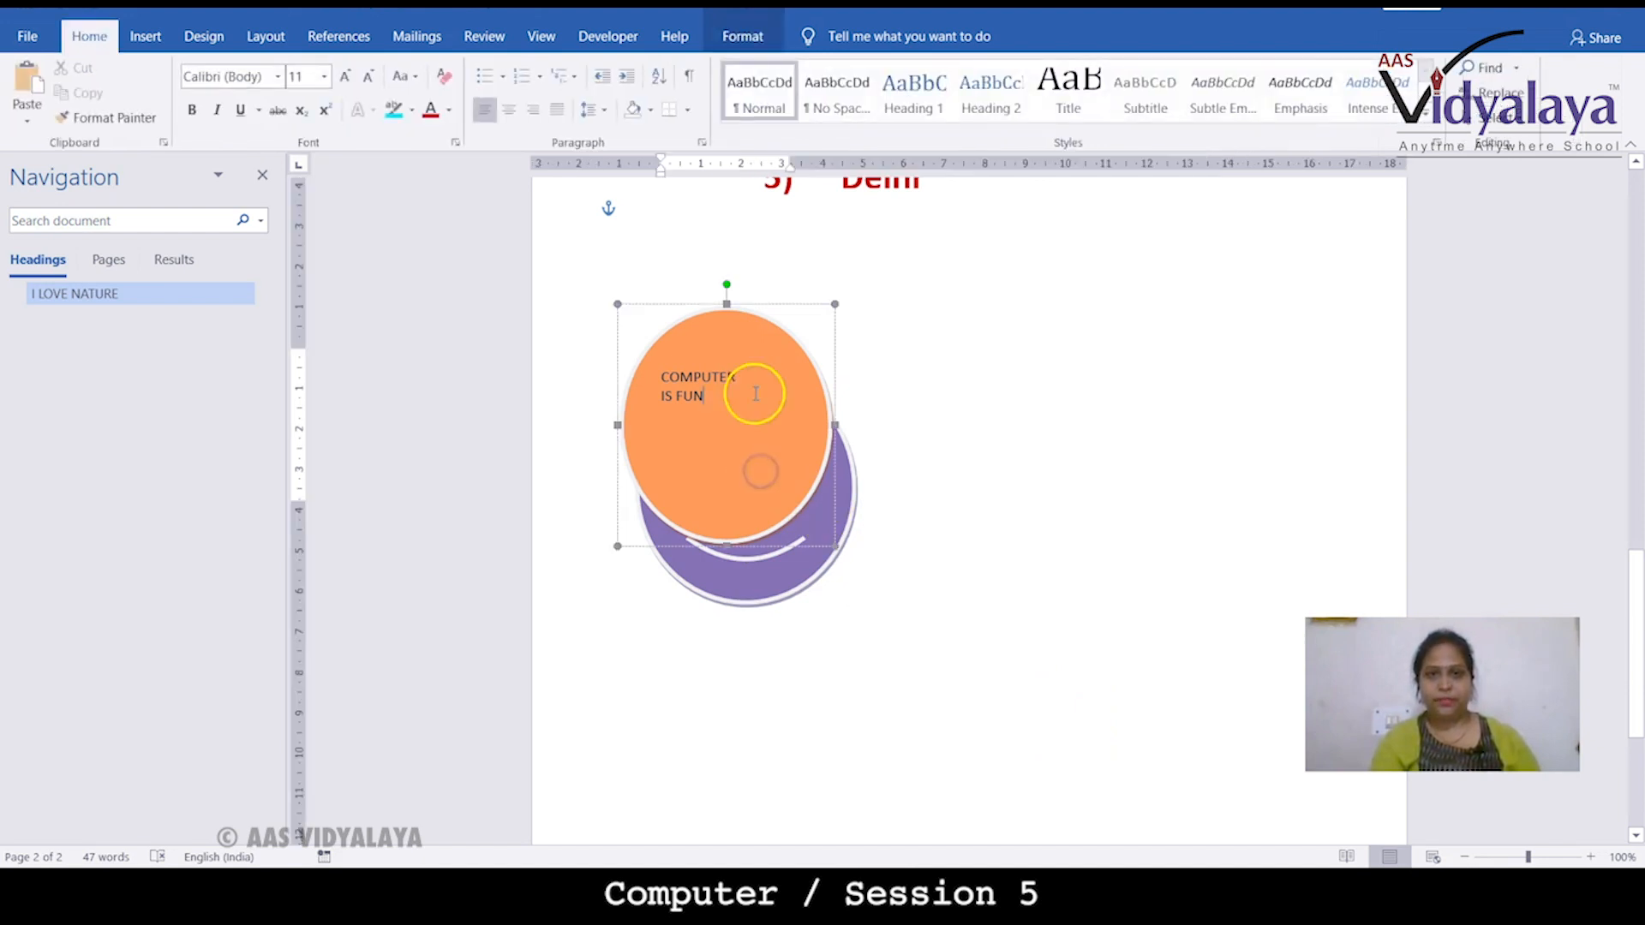
{"action": "right_click", "coordinate": [774, 435]}
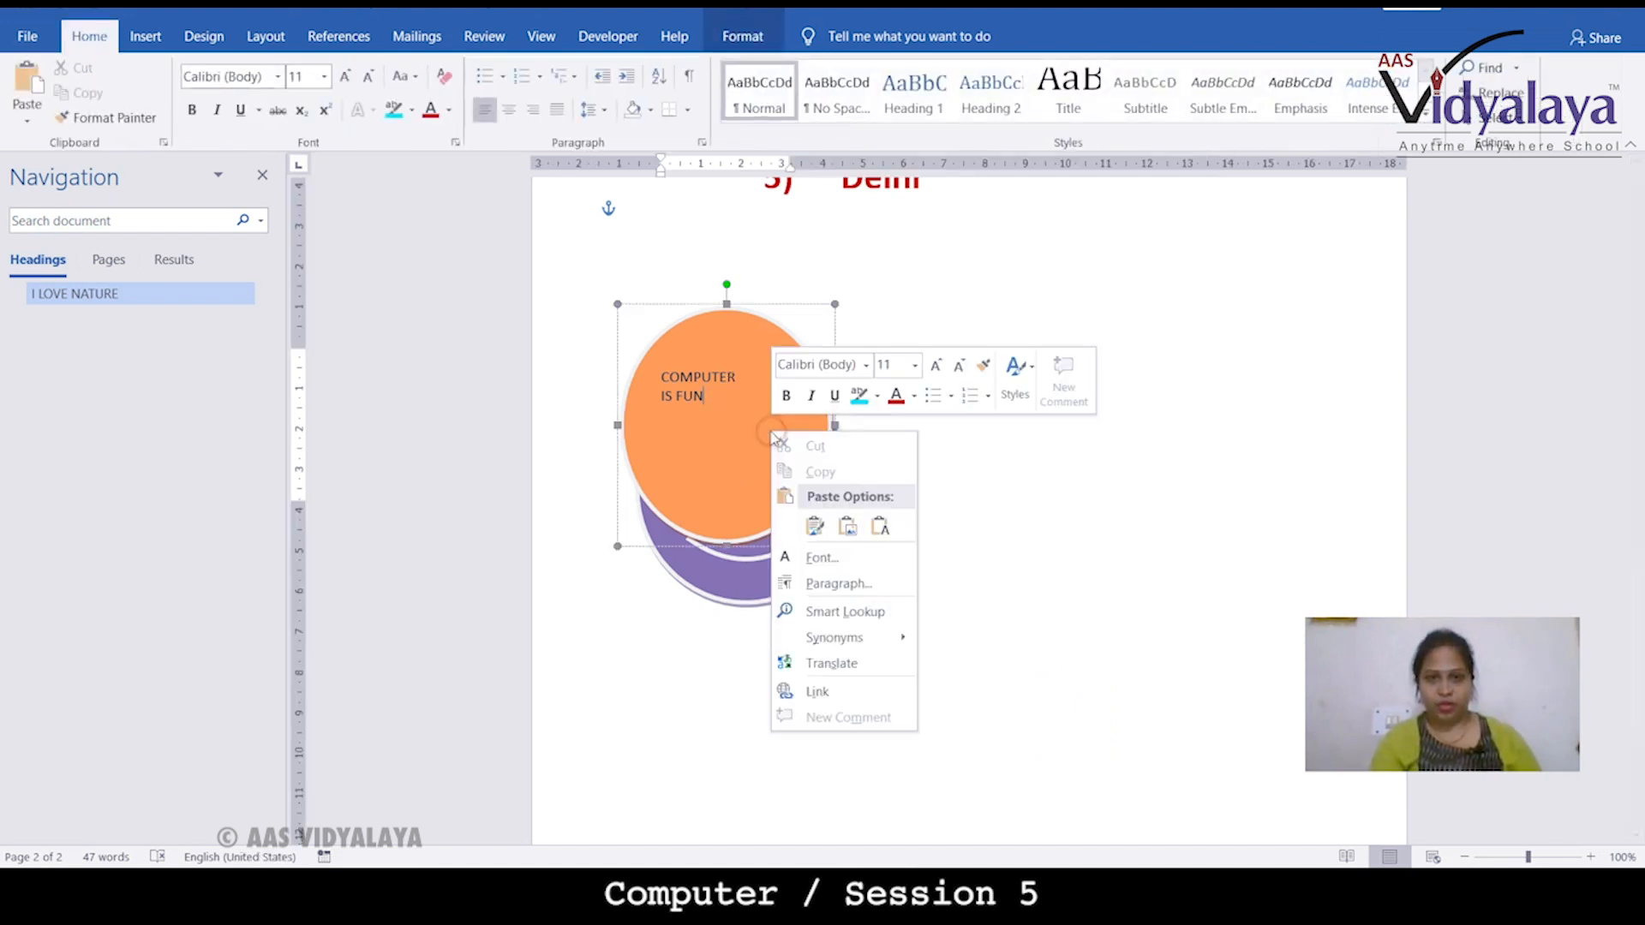
{"action": "left_click", "coordinate": [657, 685]}
{"action": "left_click", "coordinate": [569, 482]}
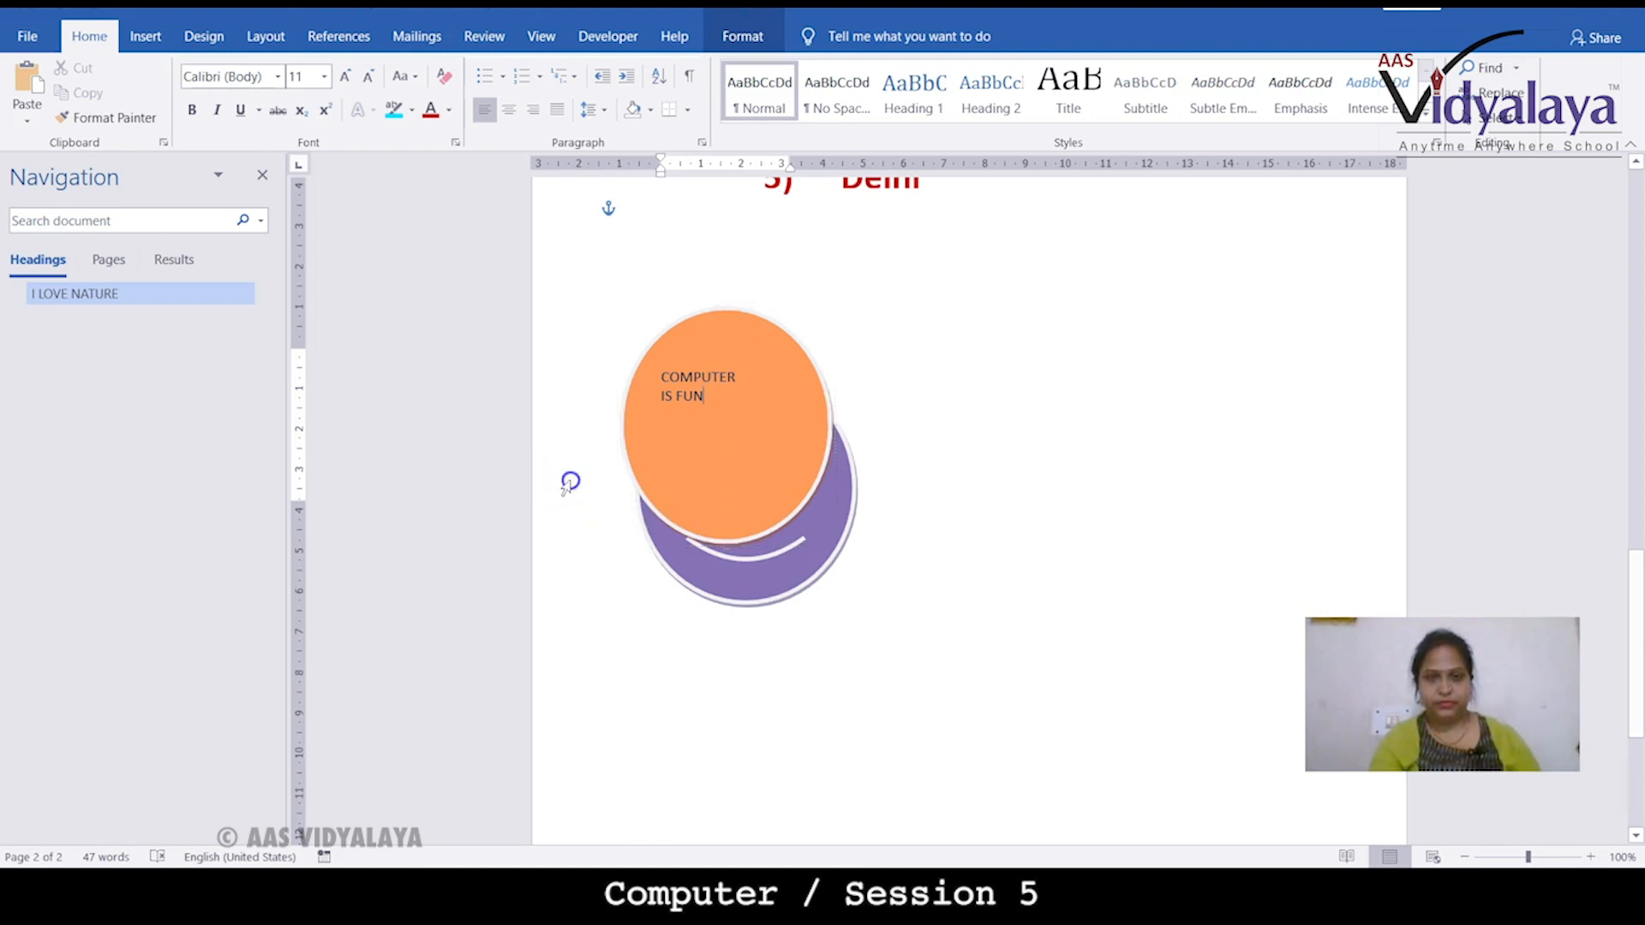
{"action": "left_click", "coordinate": [705, 505]}
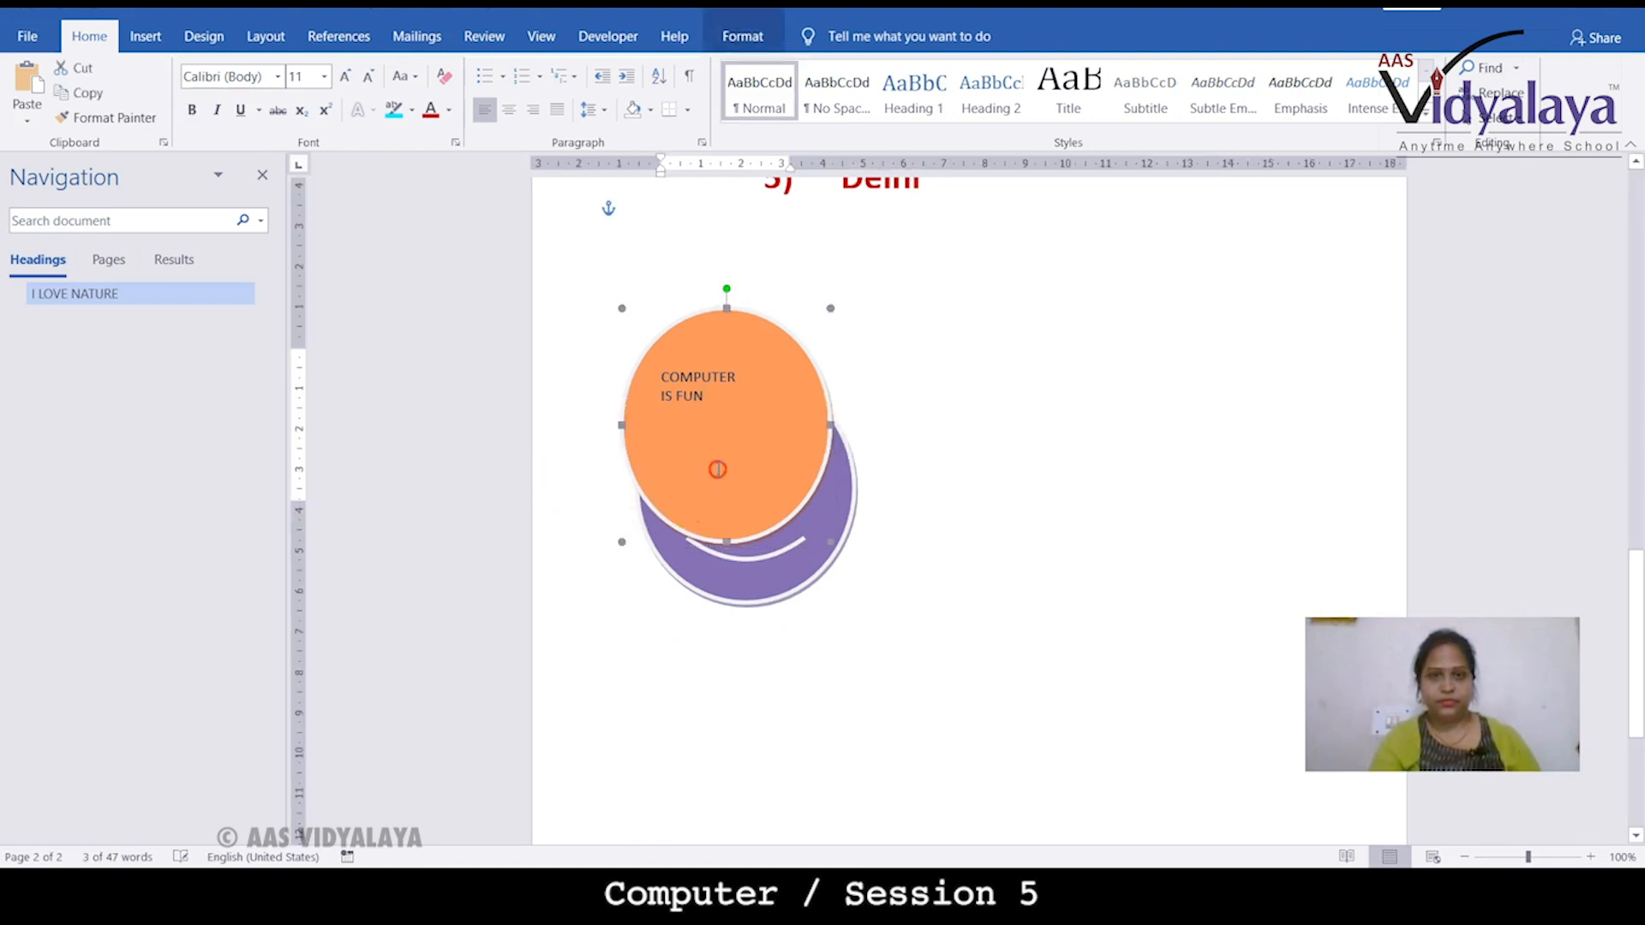
{"action": "right_click", "coordinate": [716, 471]}
{"action": "mouse_move", "coordinate": [788, 647]}
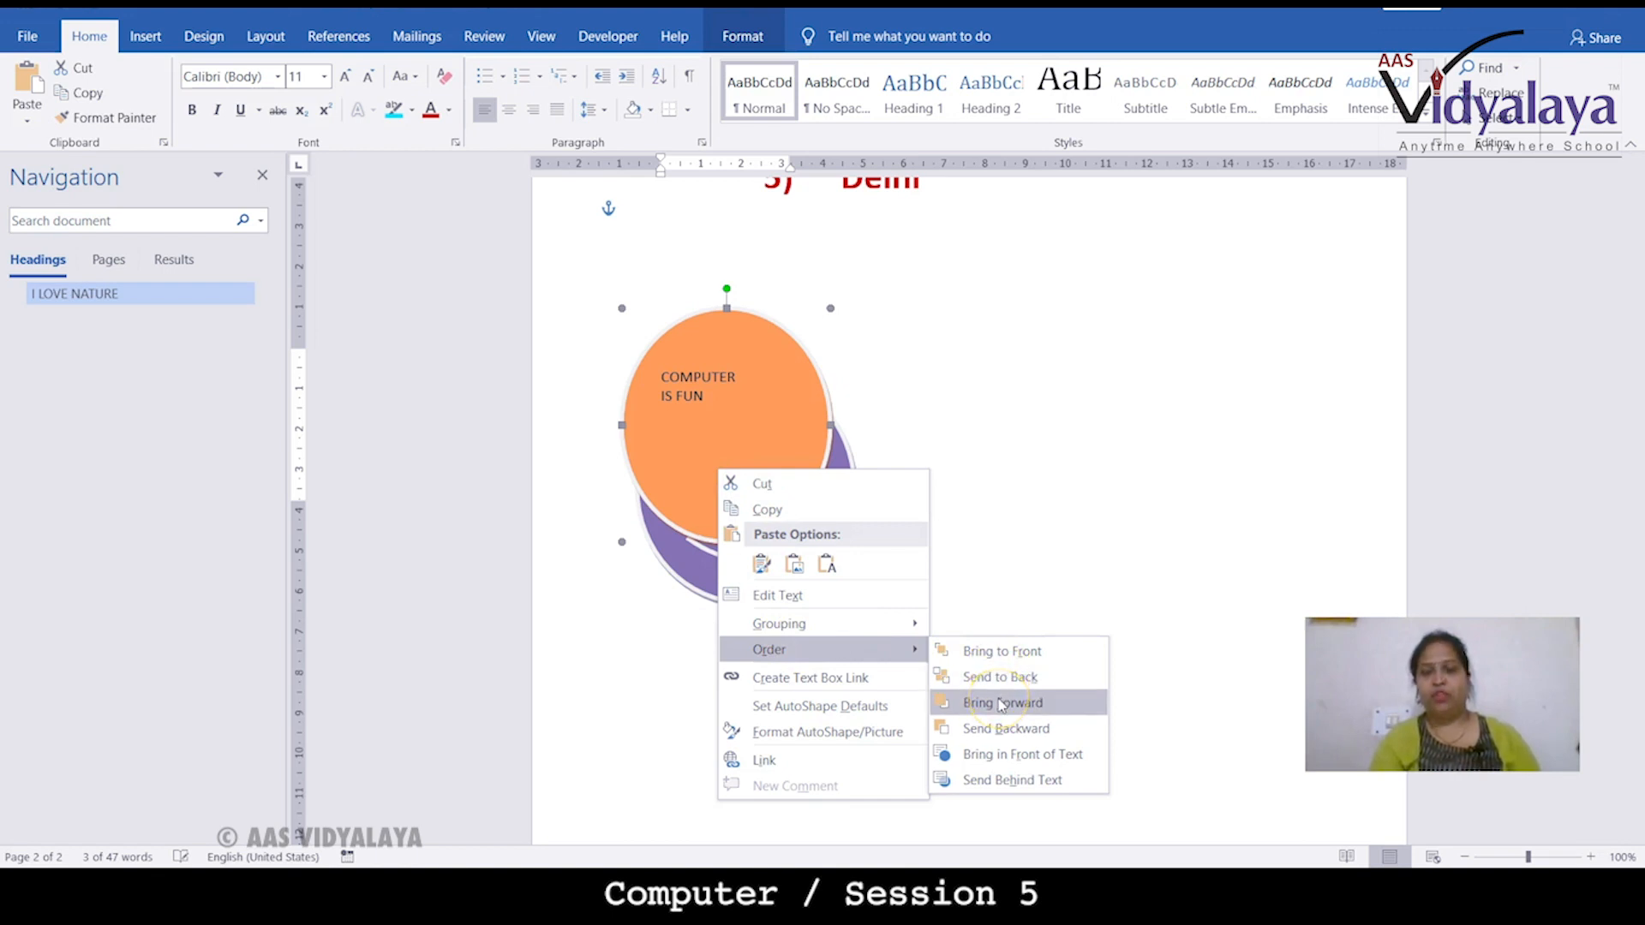
{"action": "left_click", "coordinate": [998, 727]}
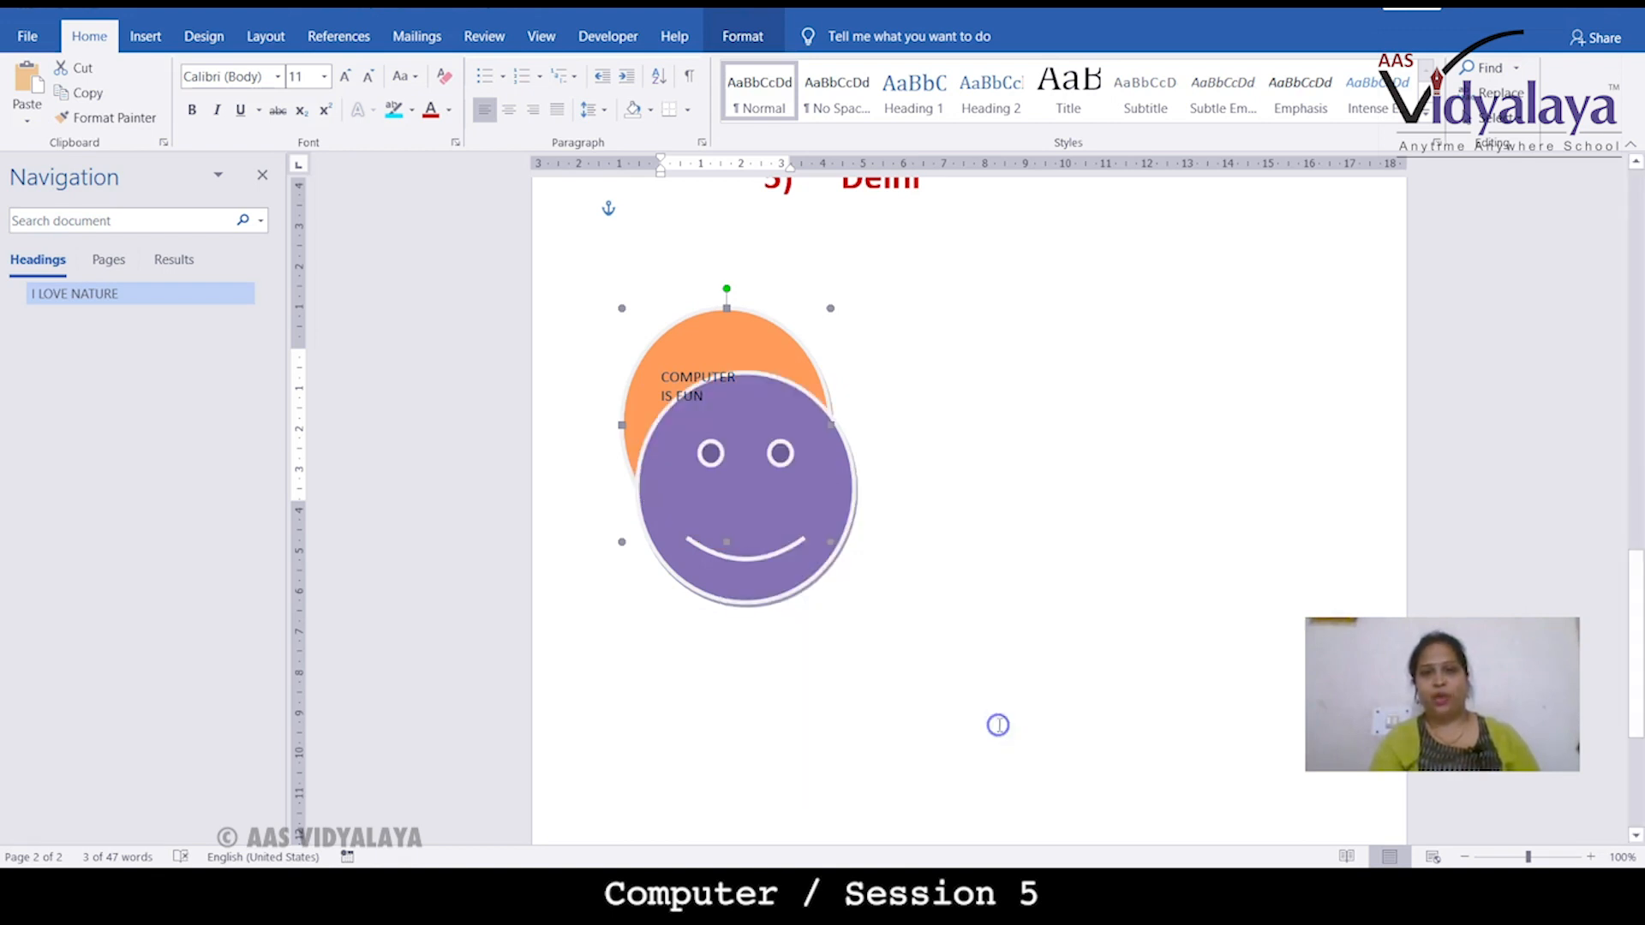
{"action": "left_click", "coordinate": [1031, 431]}
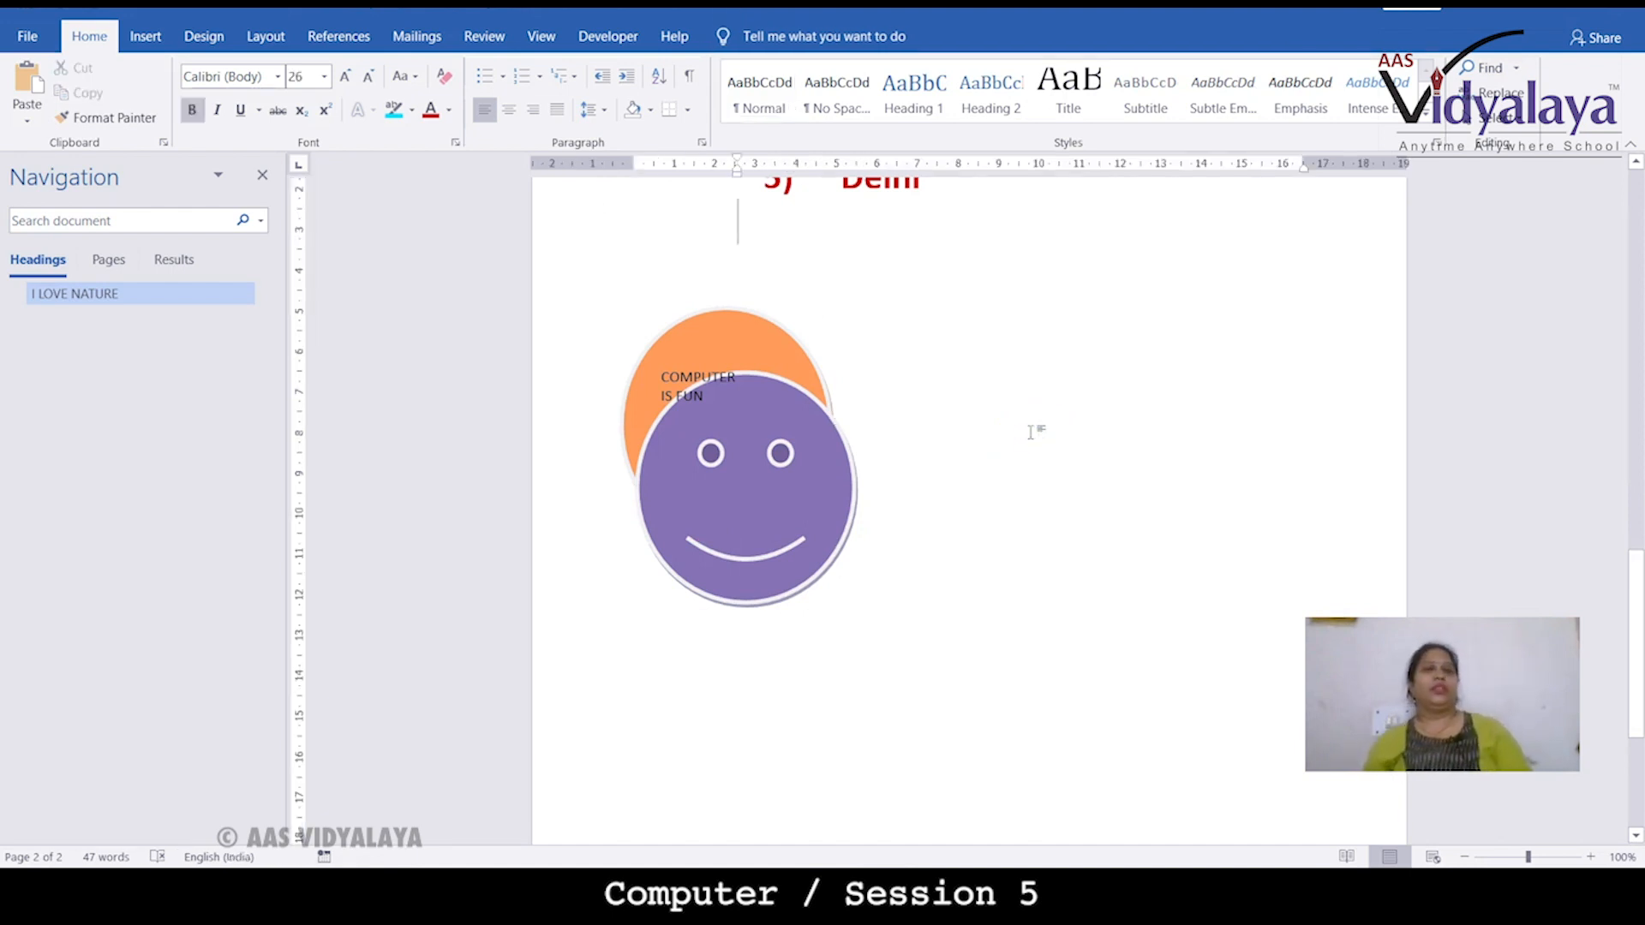
Step: Insert WordArt in the brown textured style reading "COMPUTER", in bold Arial at size 36
{"action": "left_click", "coordinate": [135, 35]}
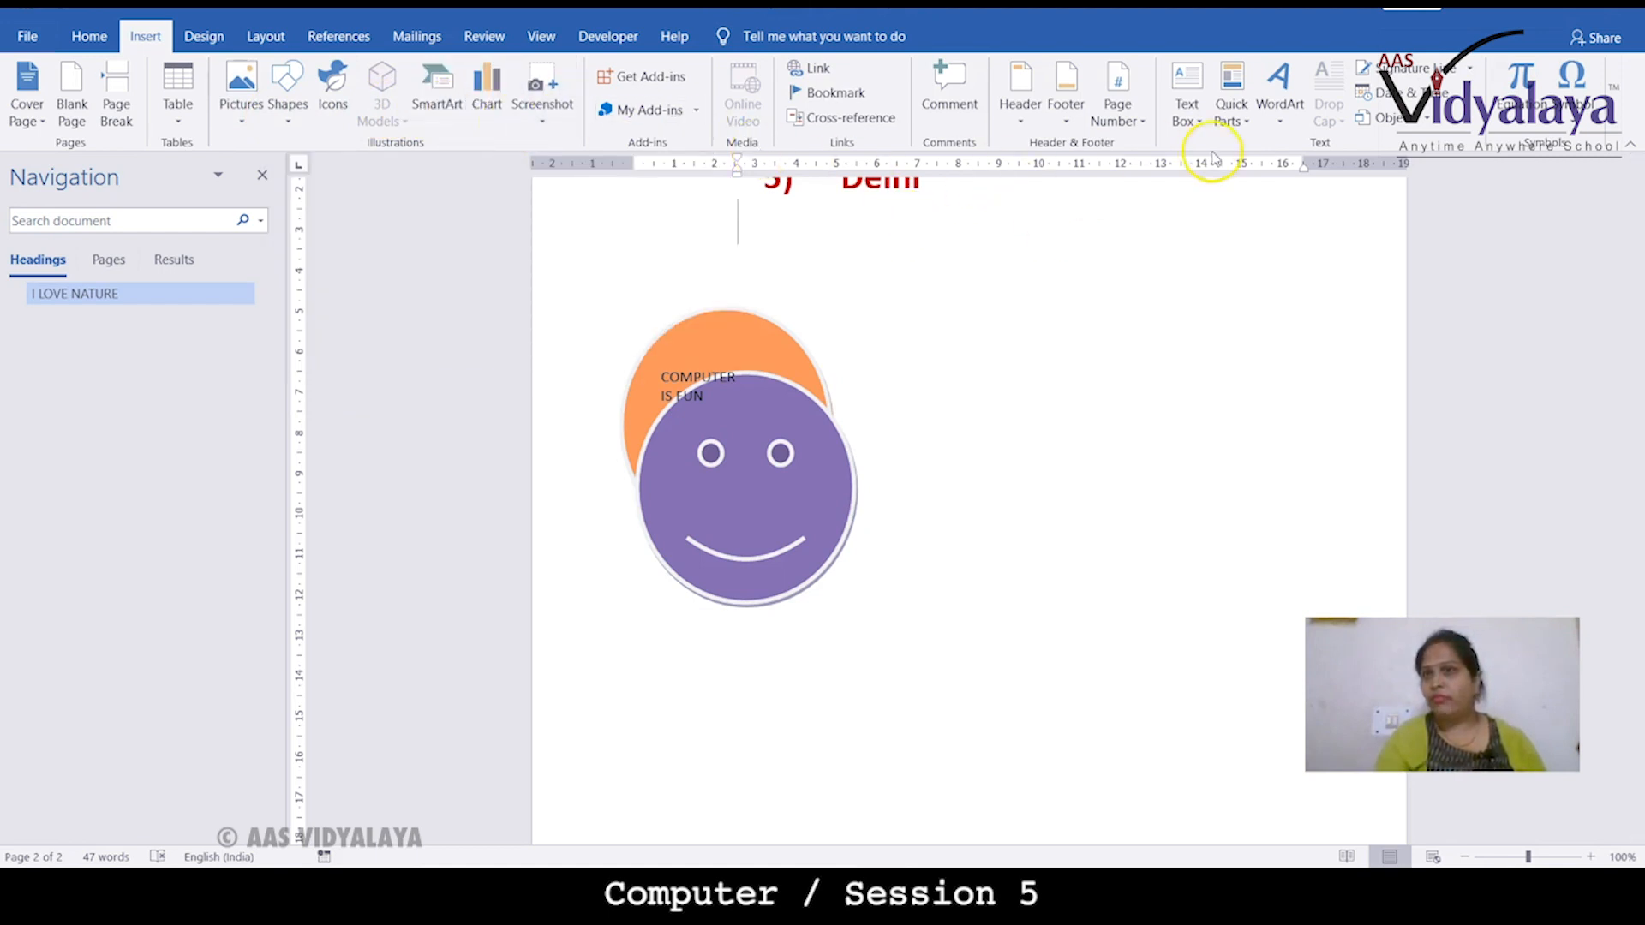
{"action": "left_click", "coordinate": [1278, 120]}
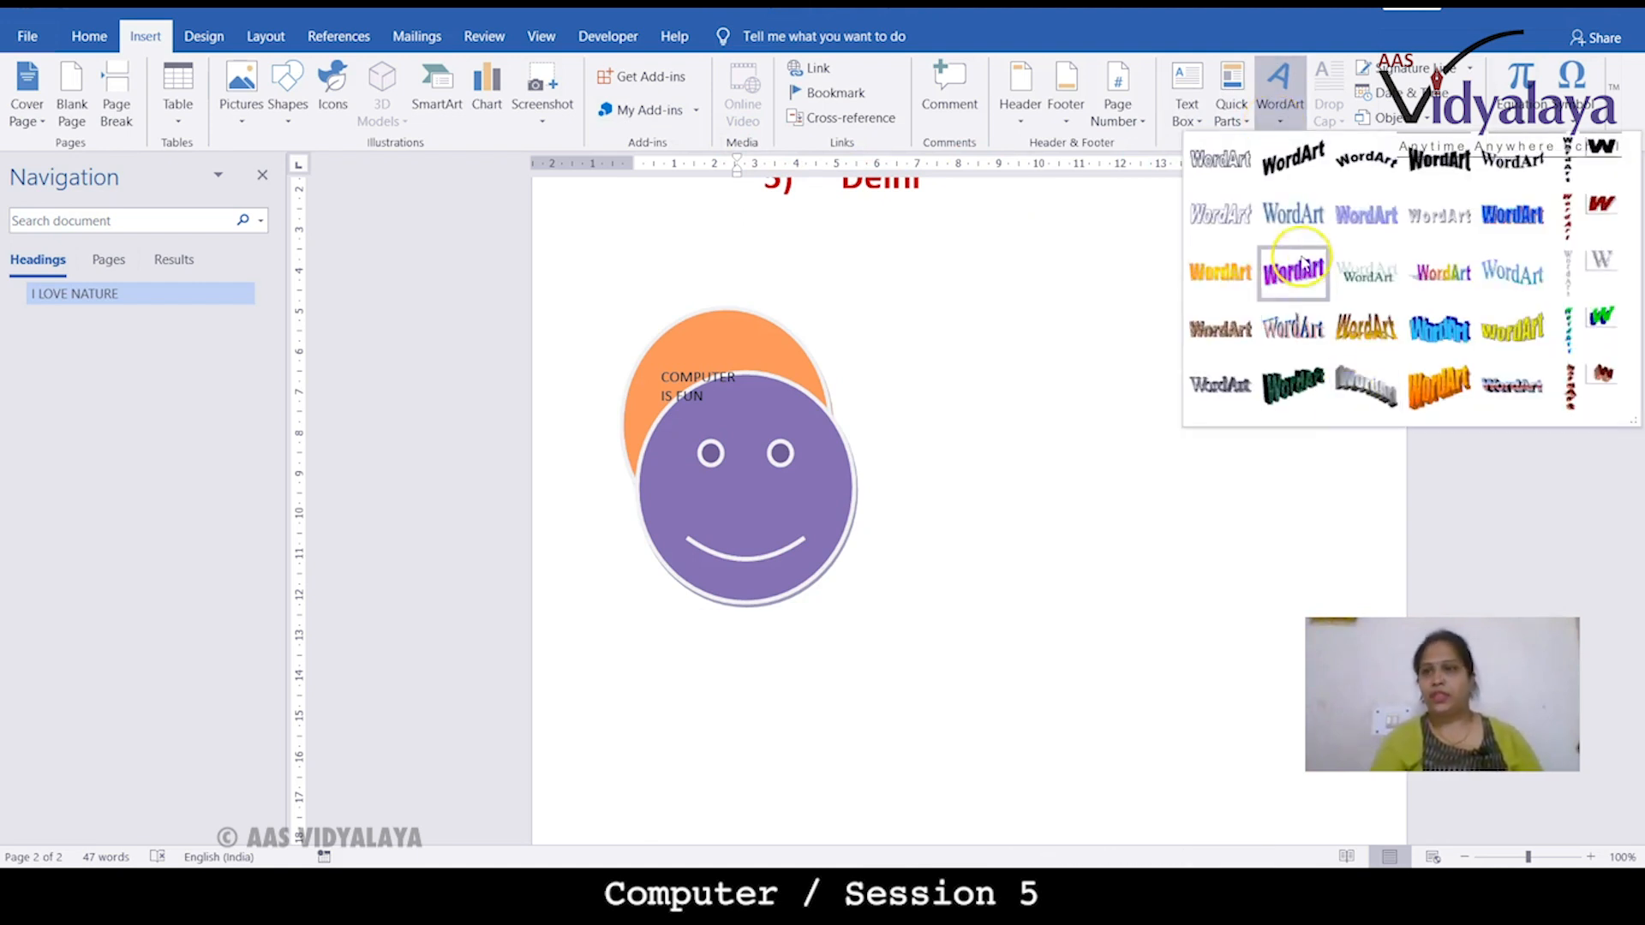
{"action": "left_click", "coordinate": [1229, 320]}
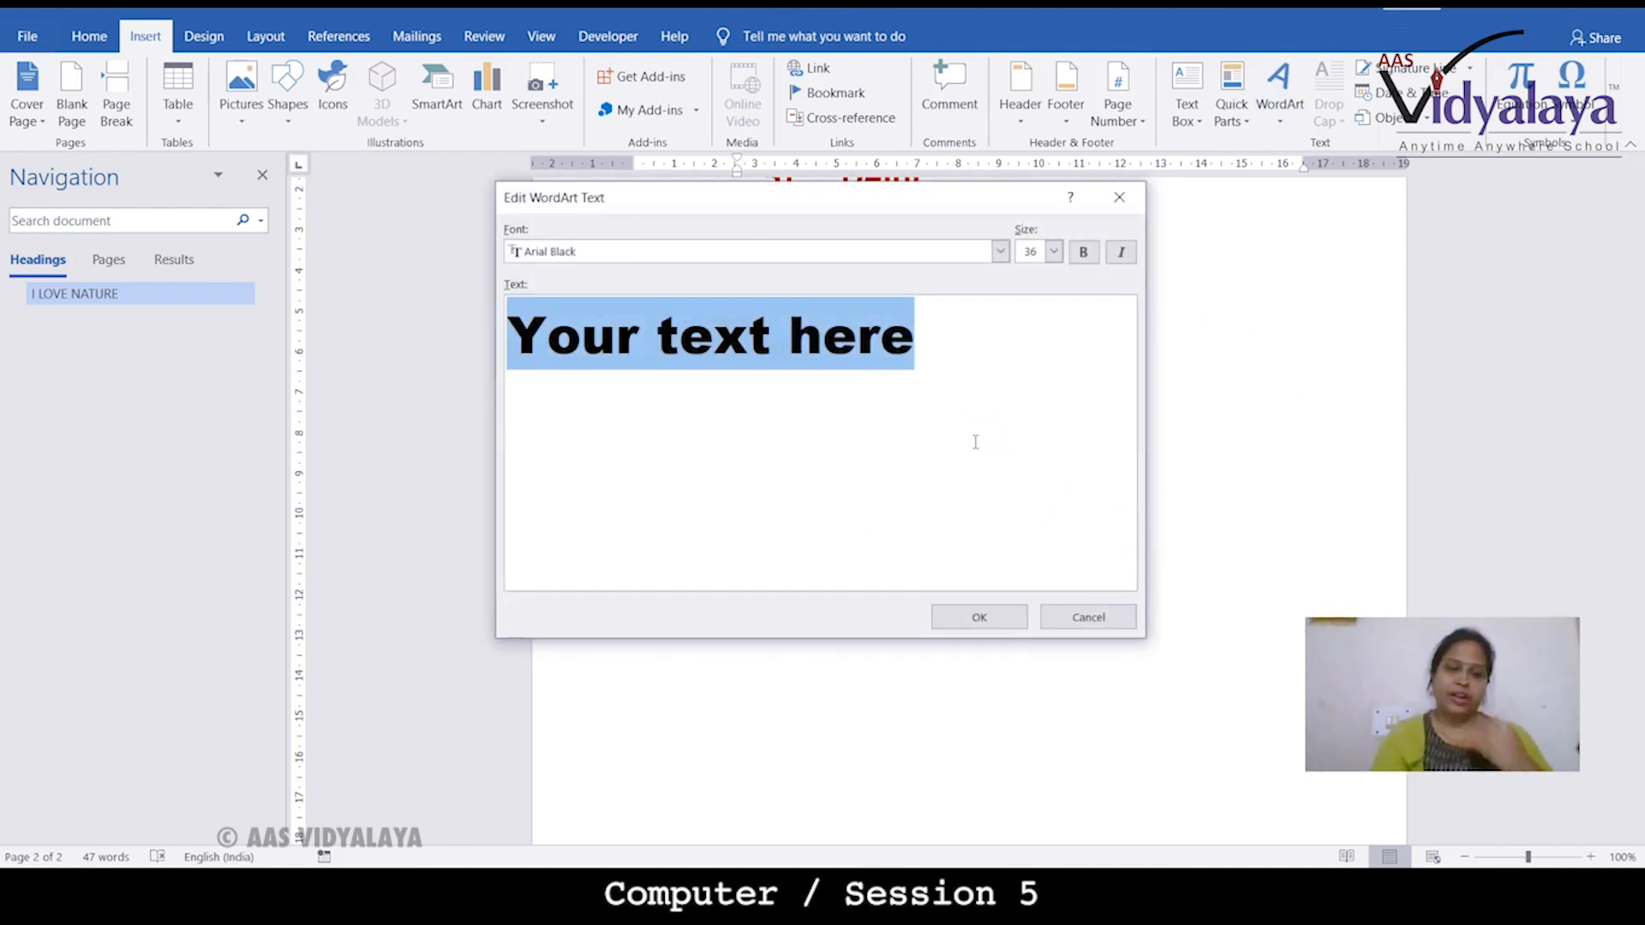
{"action": "type", "text": "COMPUTER"}
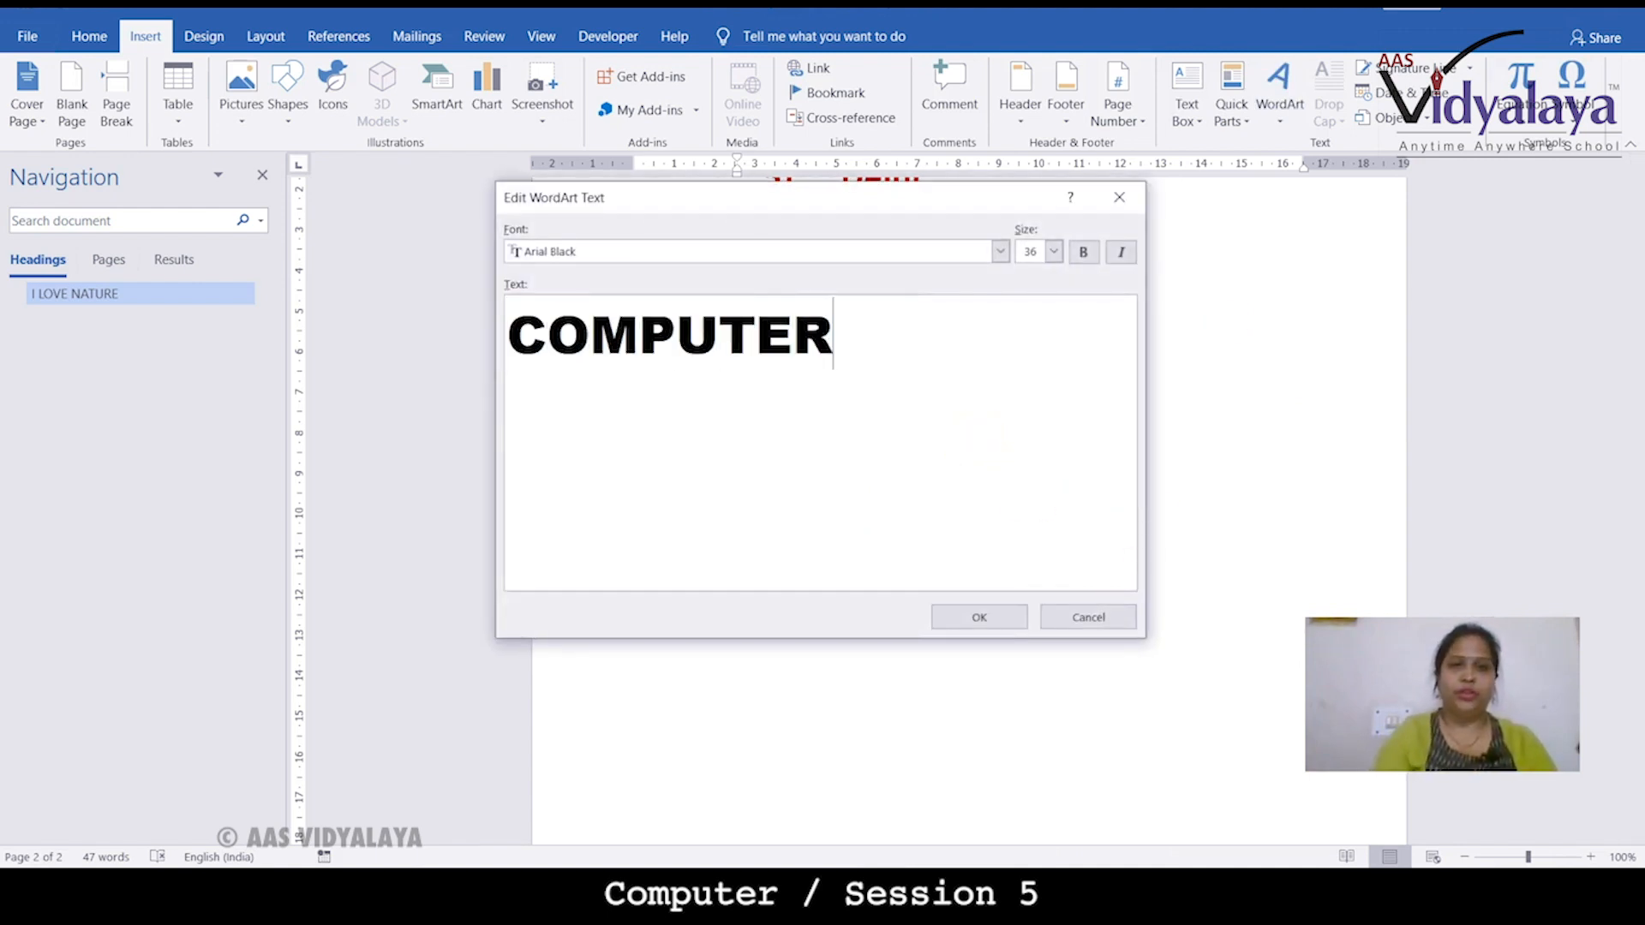
{"action": "left_click", "coordinate": [998, 252]}
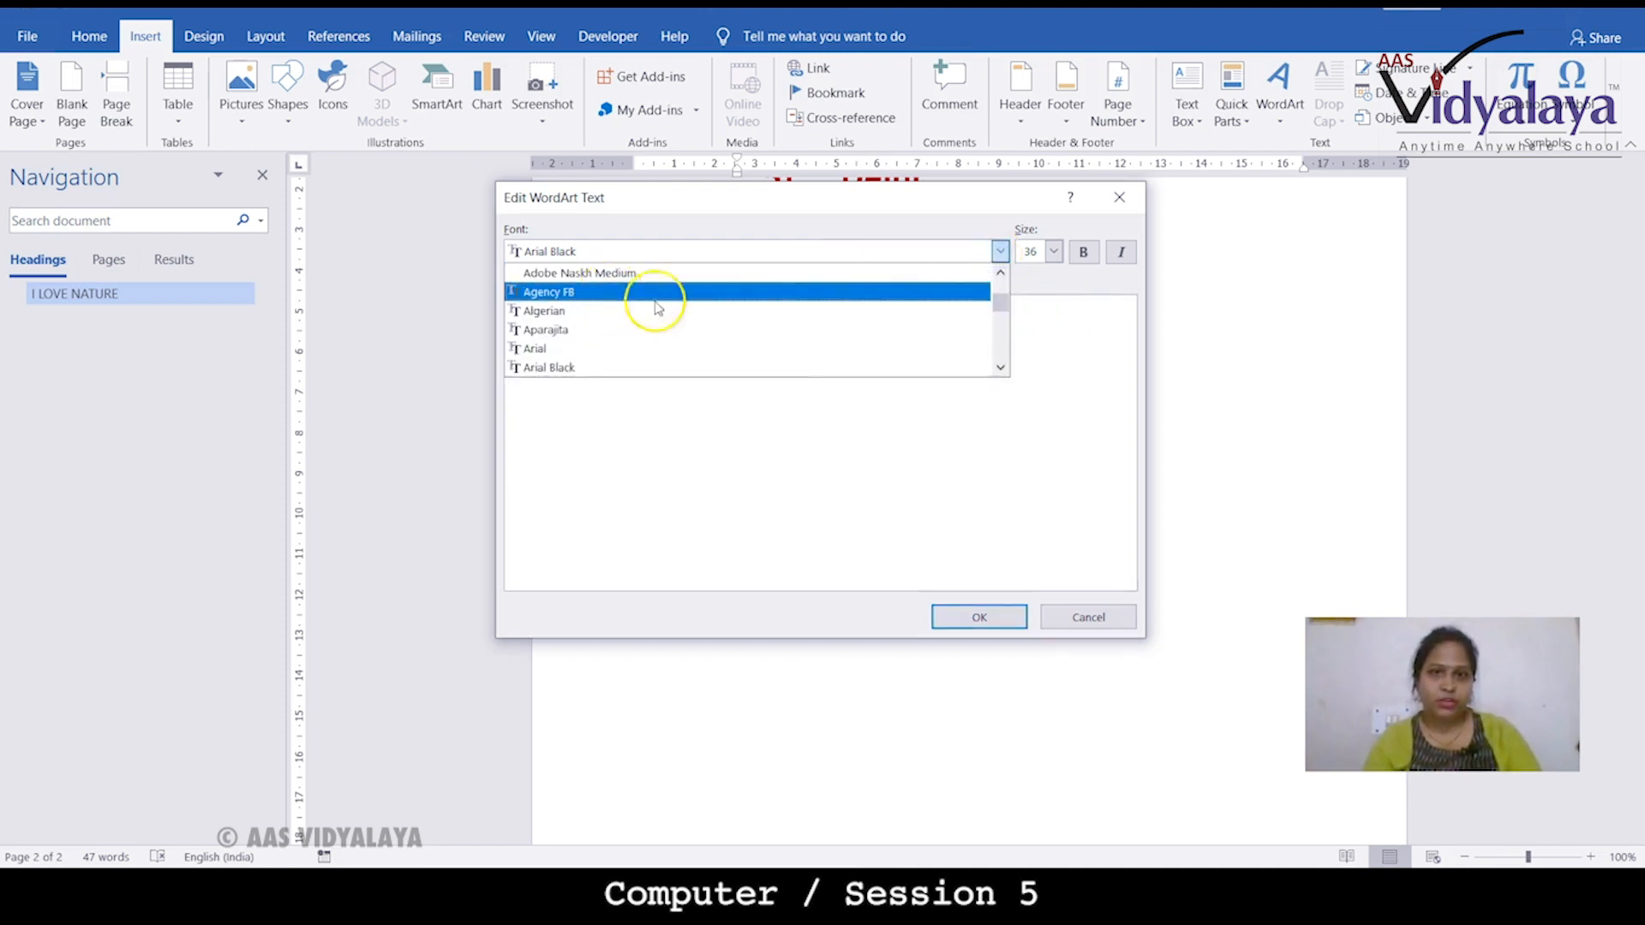
{"action": "mouse_move", "coordinate": [1000, 305]}
{"action": "left_mouse_down"}
{"action": "mouse_move", "coordinate": [1005, 347]}
{"action": "mouse_move", "coordinate": [991, 305]}
{"action": "left_mouse_up"}
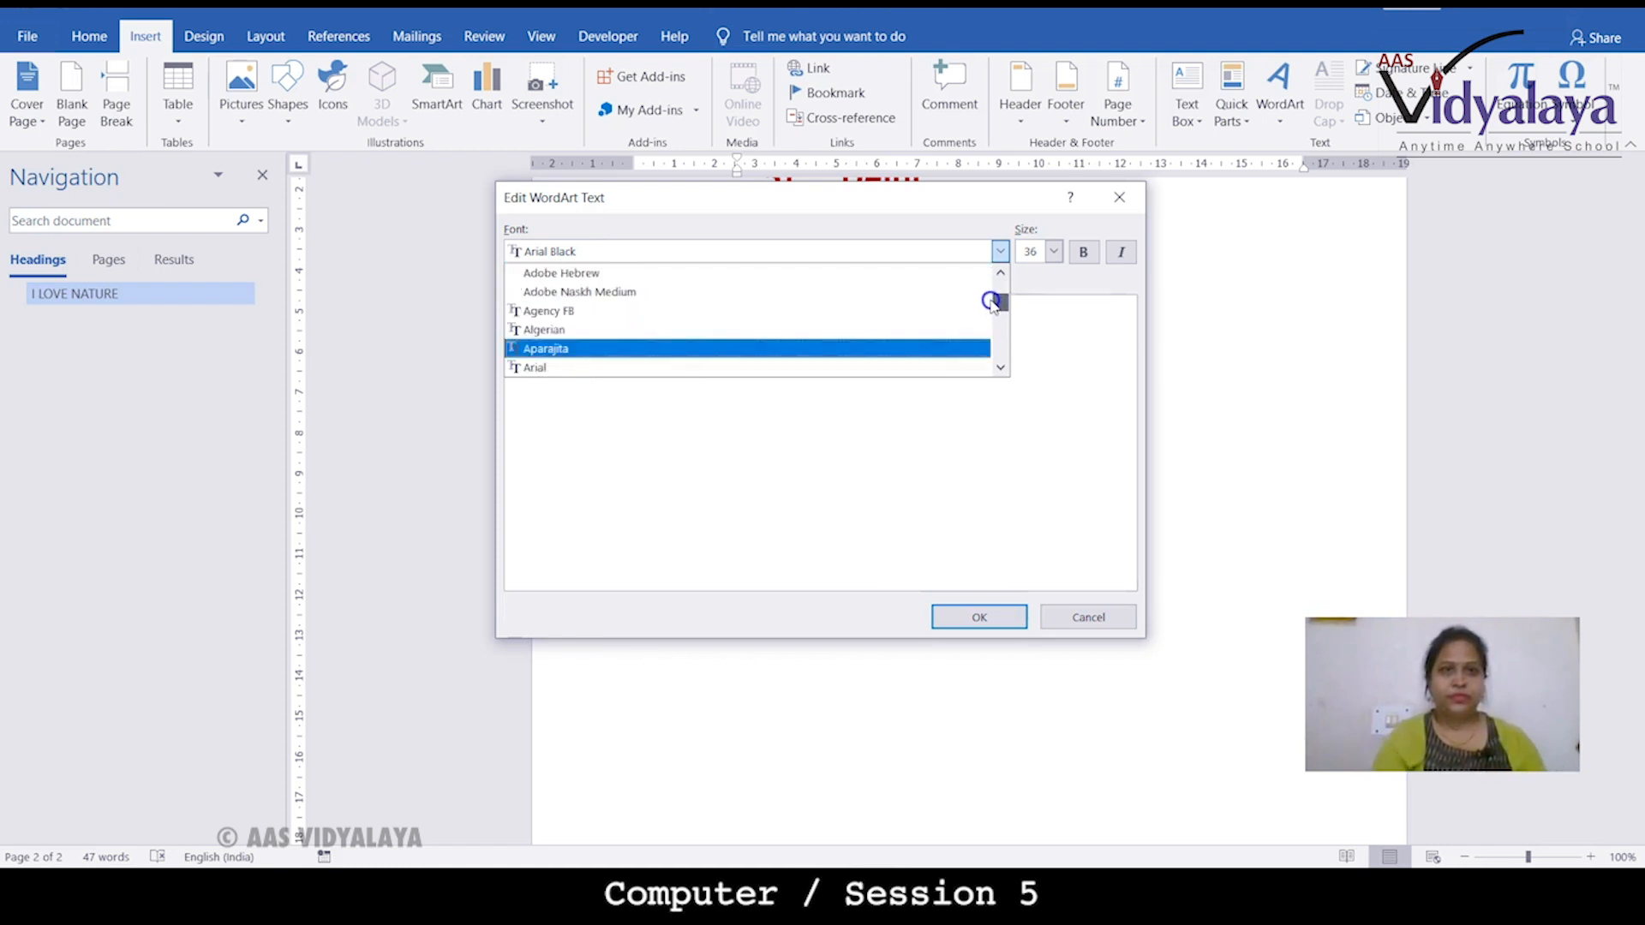
{"action": "left_click", "coordinate": [539, 367]}
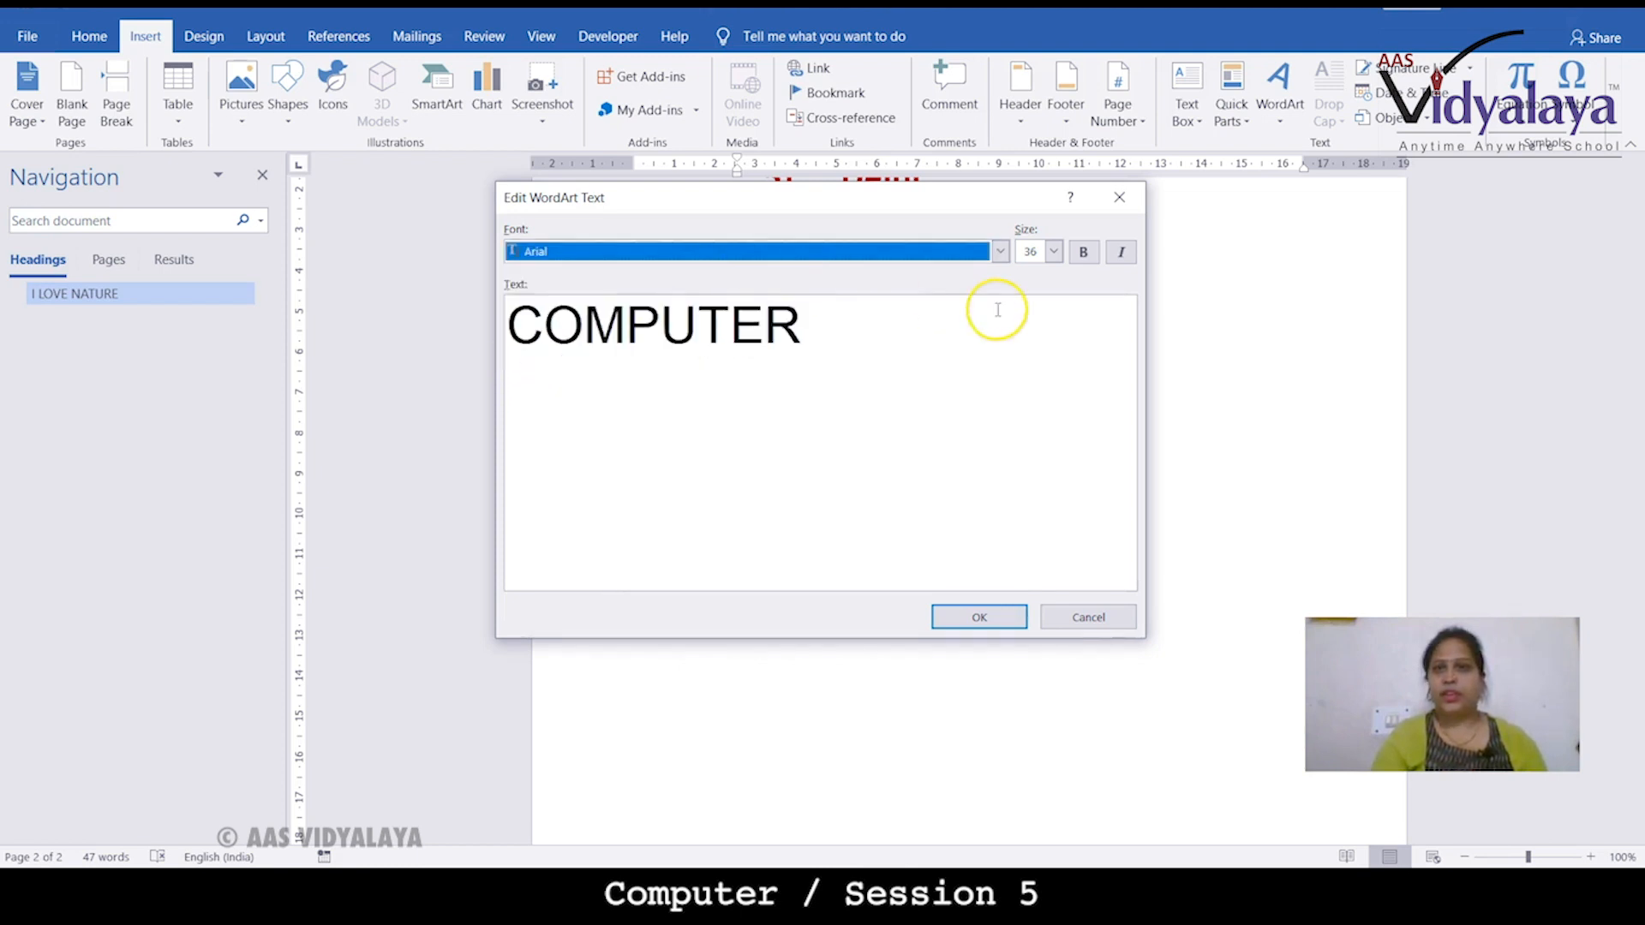
{"action": "left_click", "coordinate": [1084, 252]}
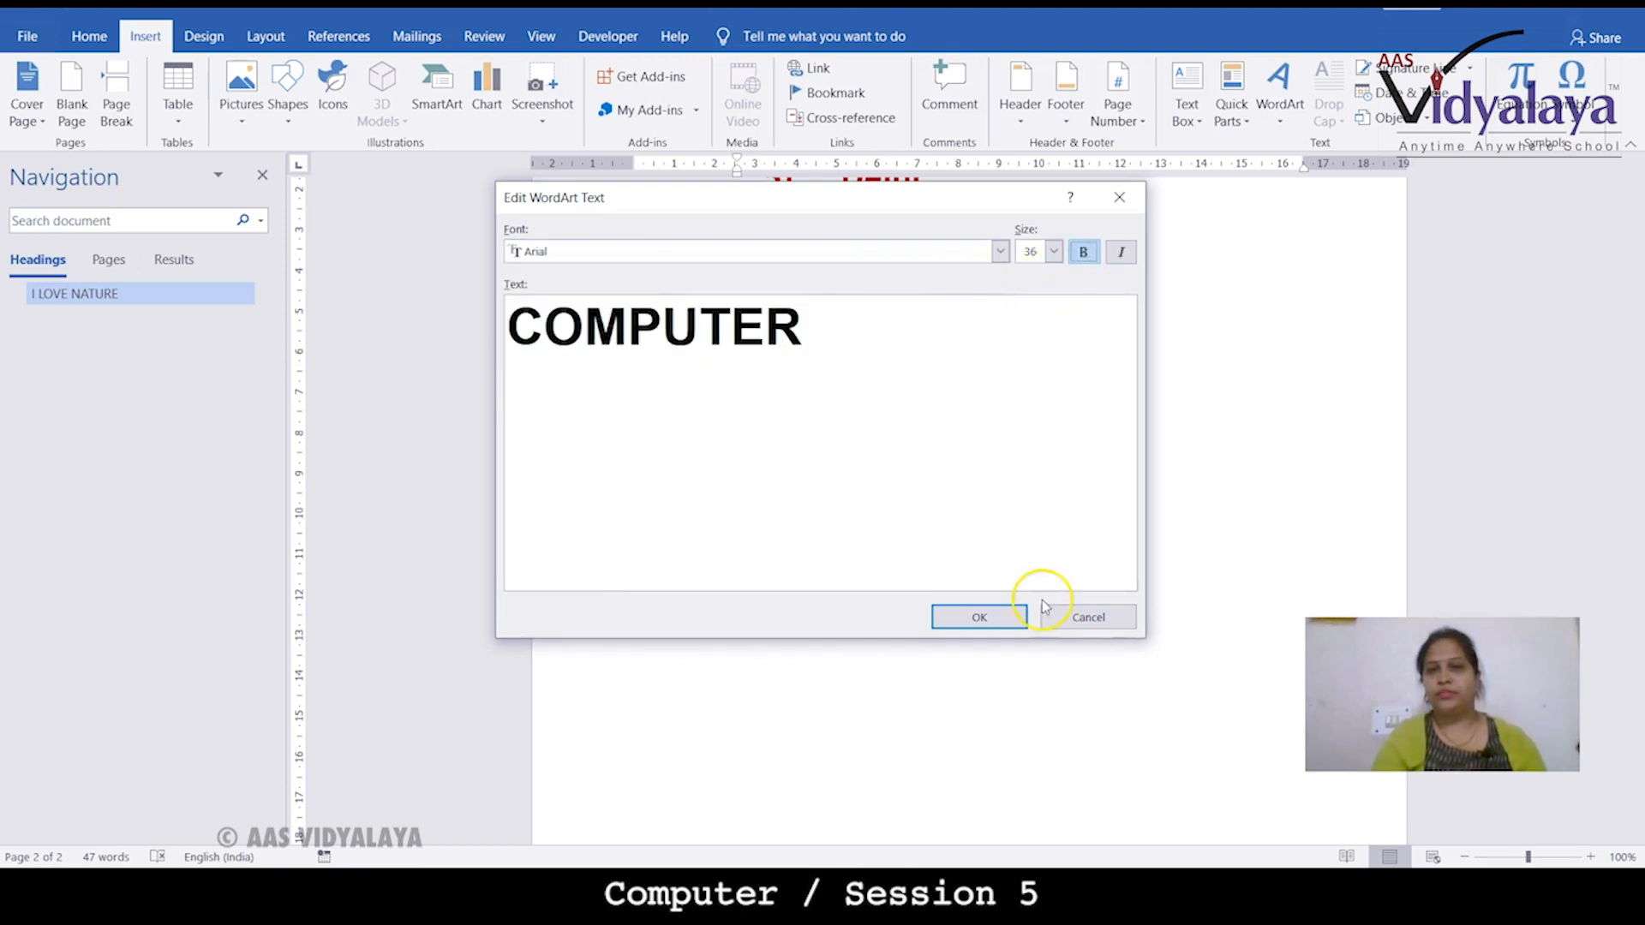
{"action": "left_click", "coordinate": [1019, 614]}
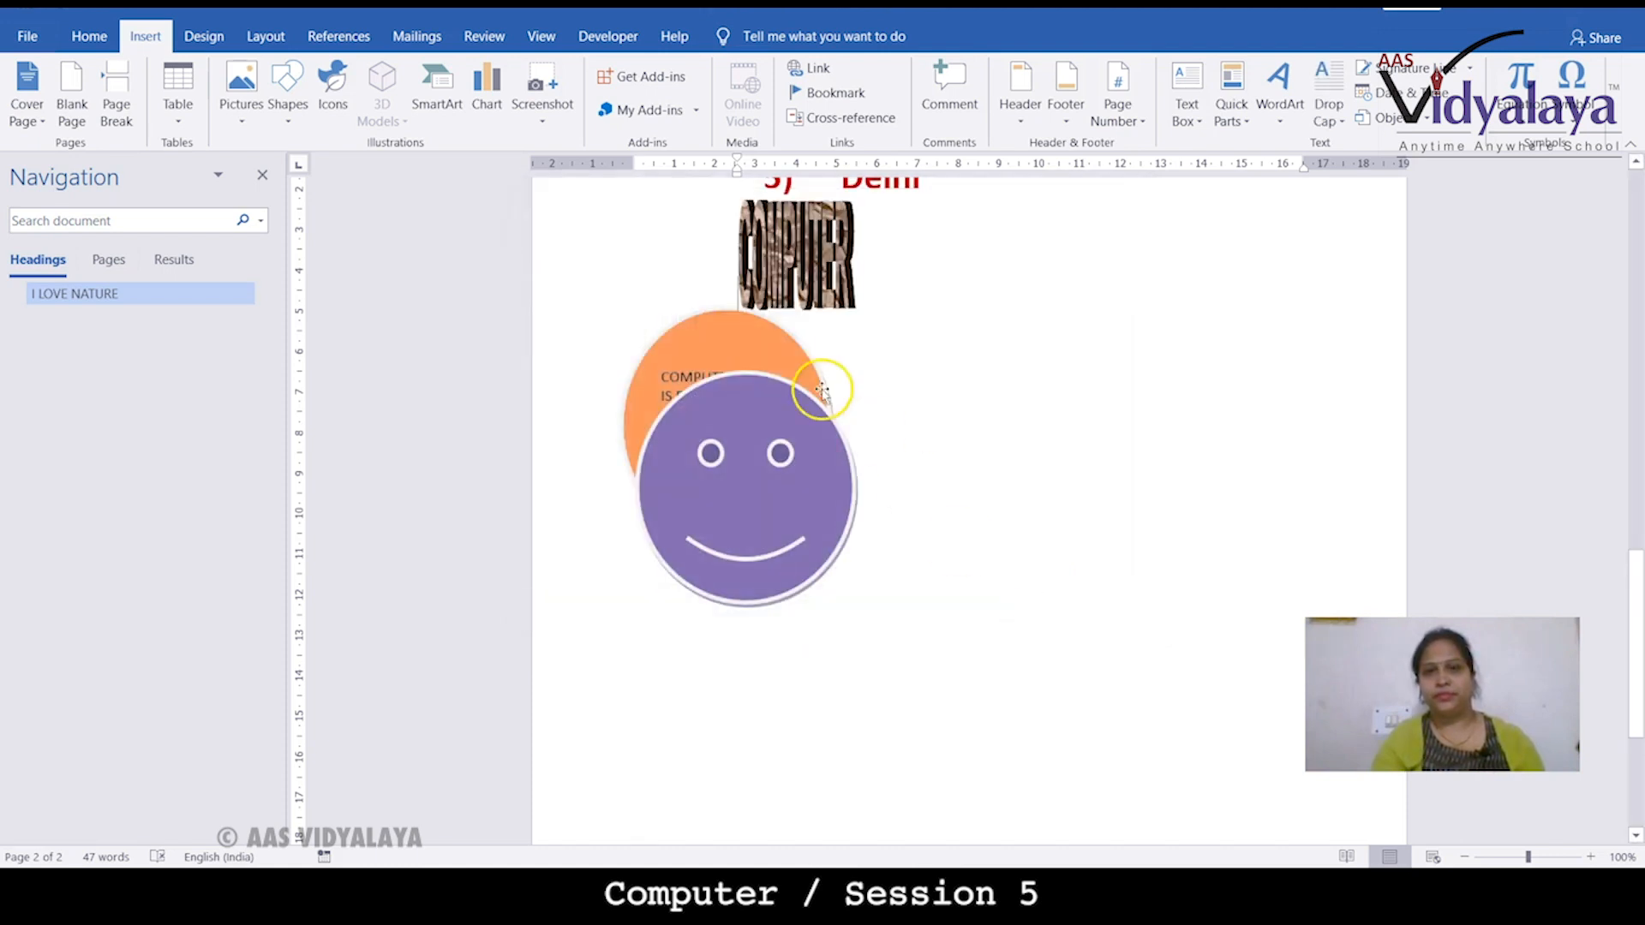
Step: Enlarge the COMPUTER WordArt to about 6.9 cm high and set its text wrapping style to Square
{"action": "left_click", "coordinate": [827, 298]}
{"action": "left_click_drag", "start_coordinate": [854, 307], "coordinate": [1309, 475]}
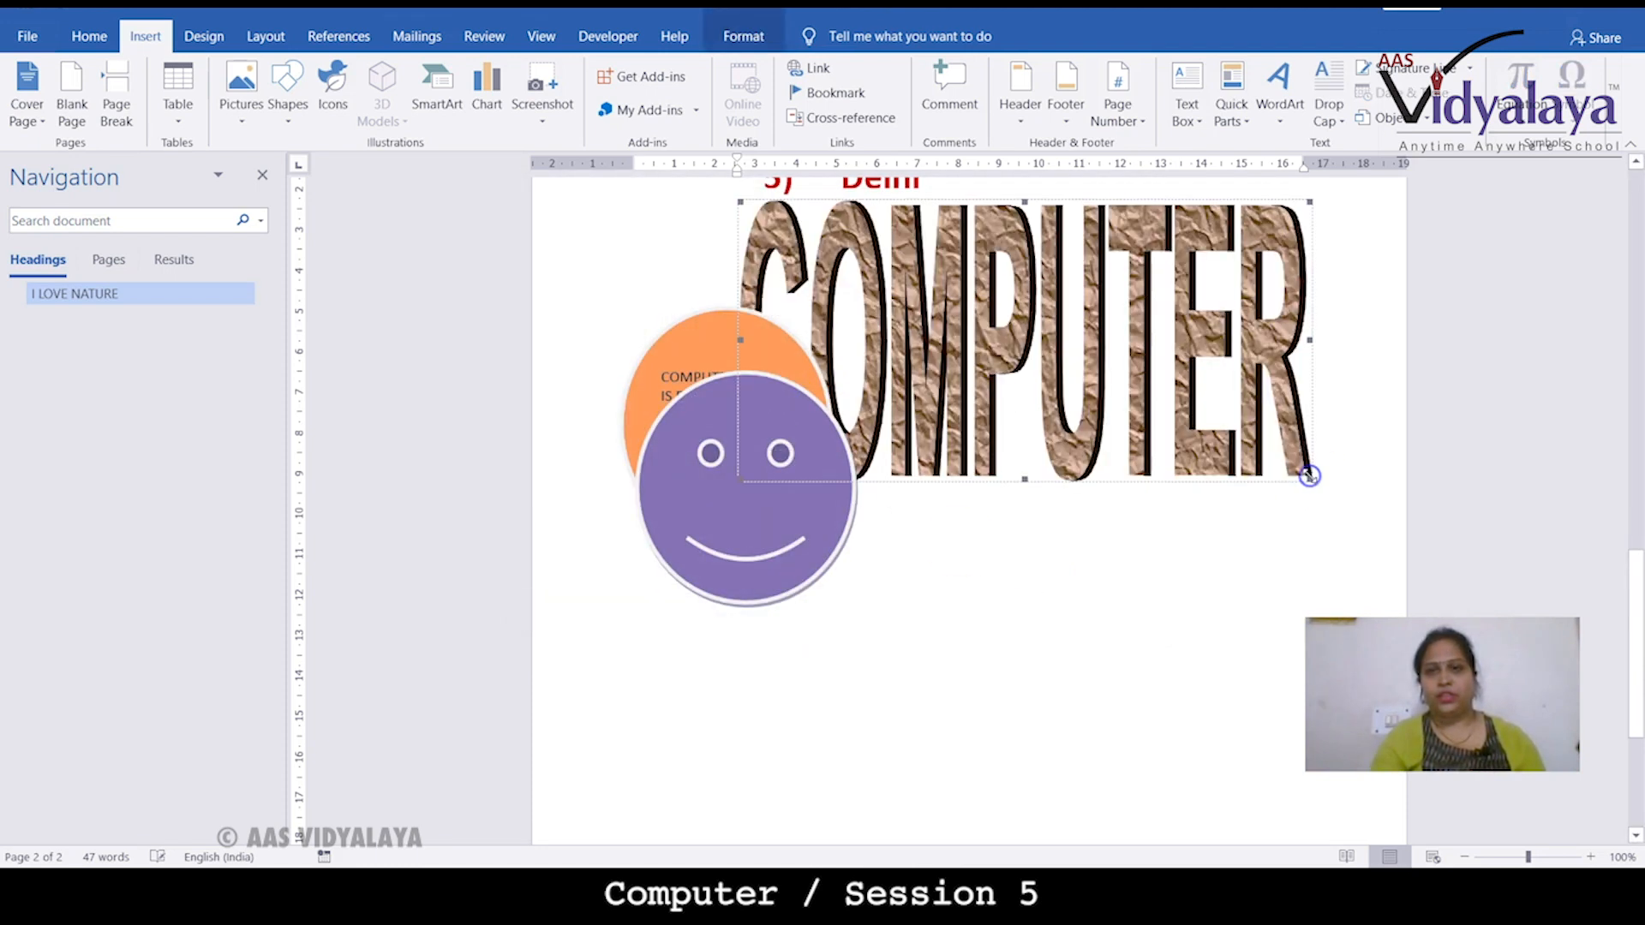
{"action": "right_click", "coordinate": [991, 363]}
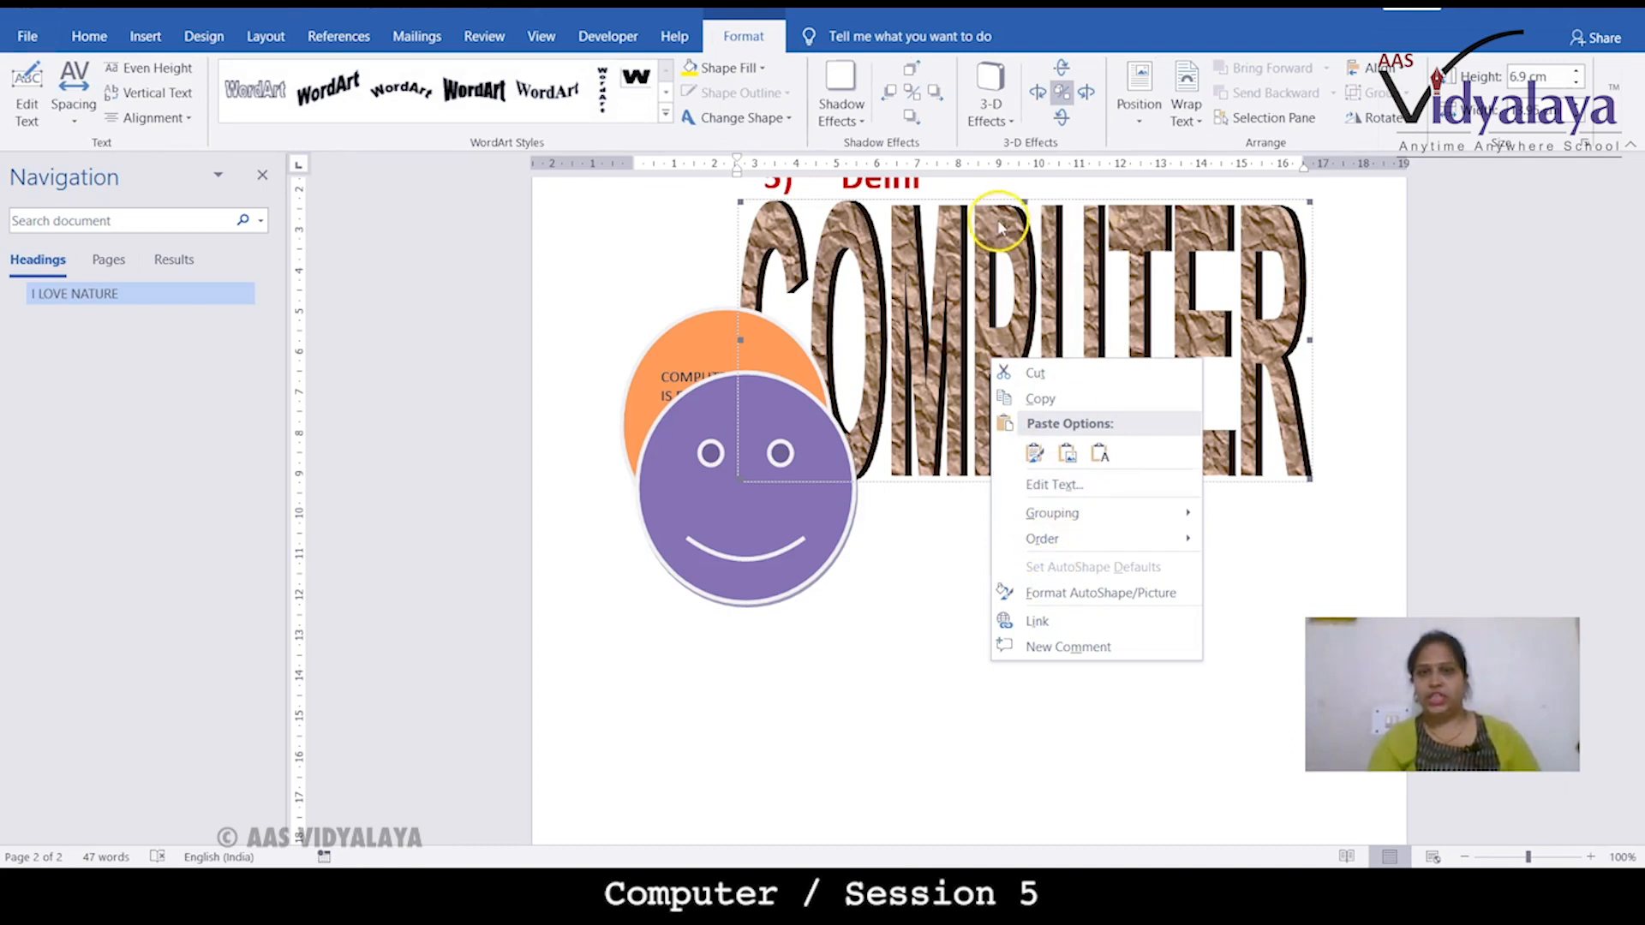
{"action": "left_click", "coordinate": [1086, 600]}
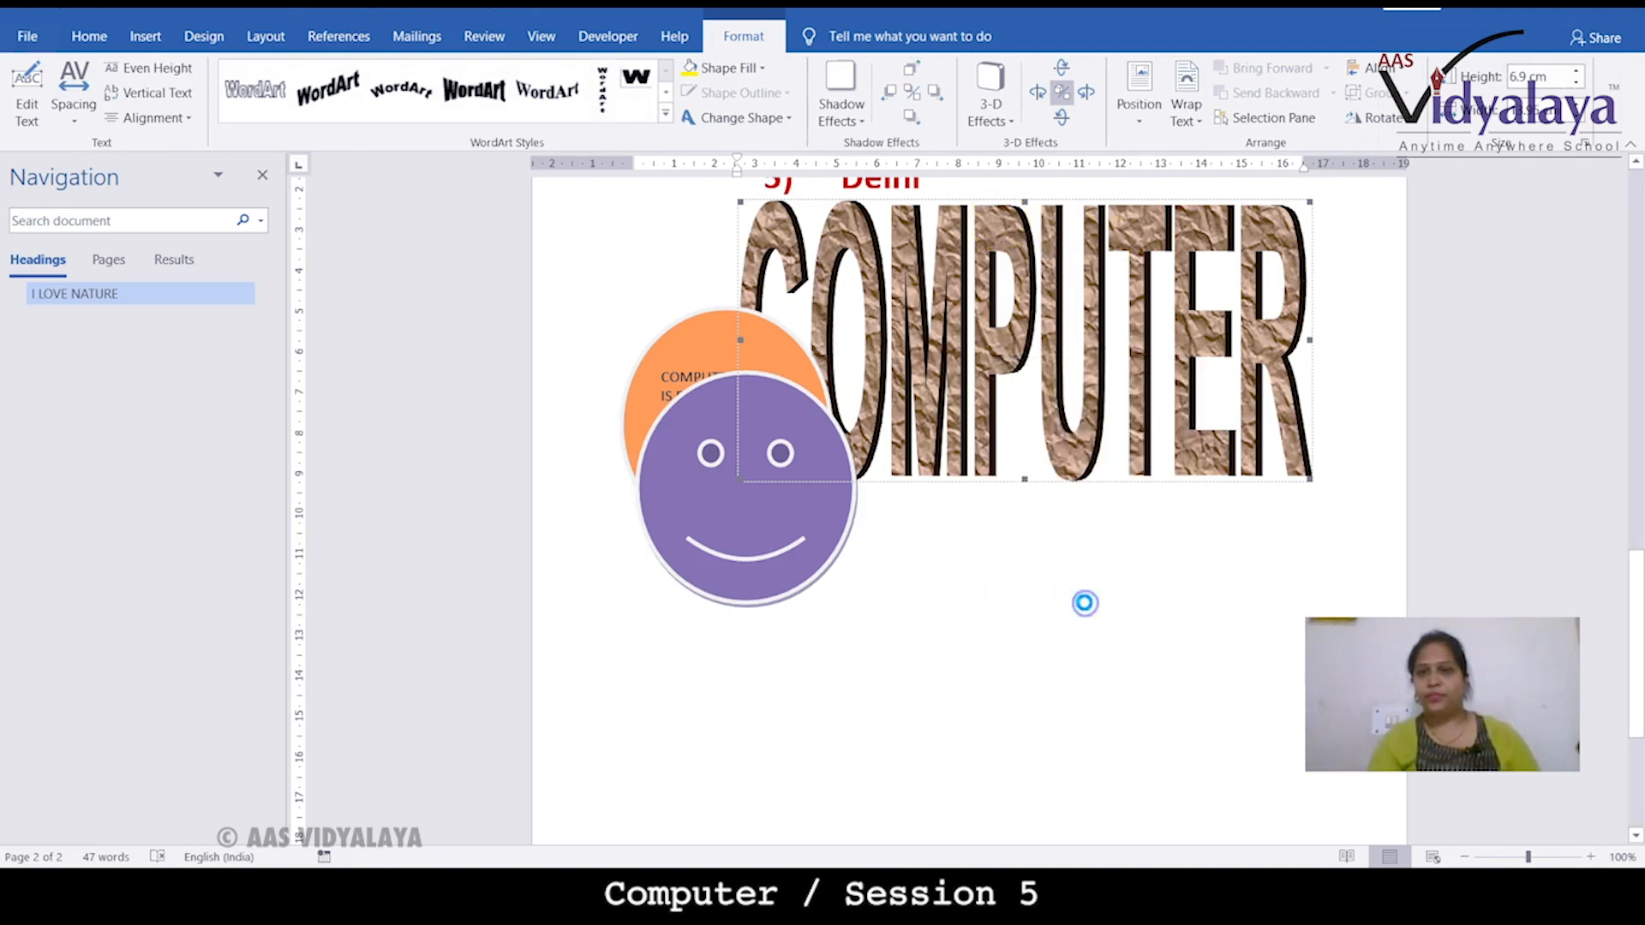
{"action": "left_click", "coordinate": [803, 209]}
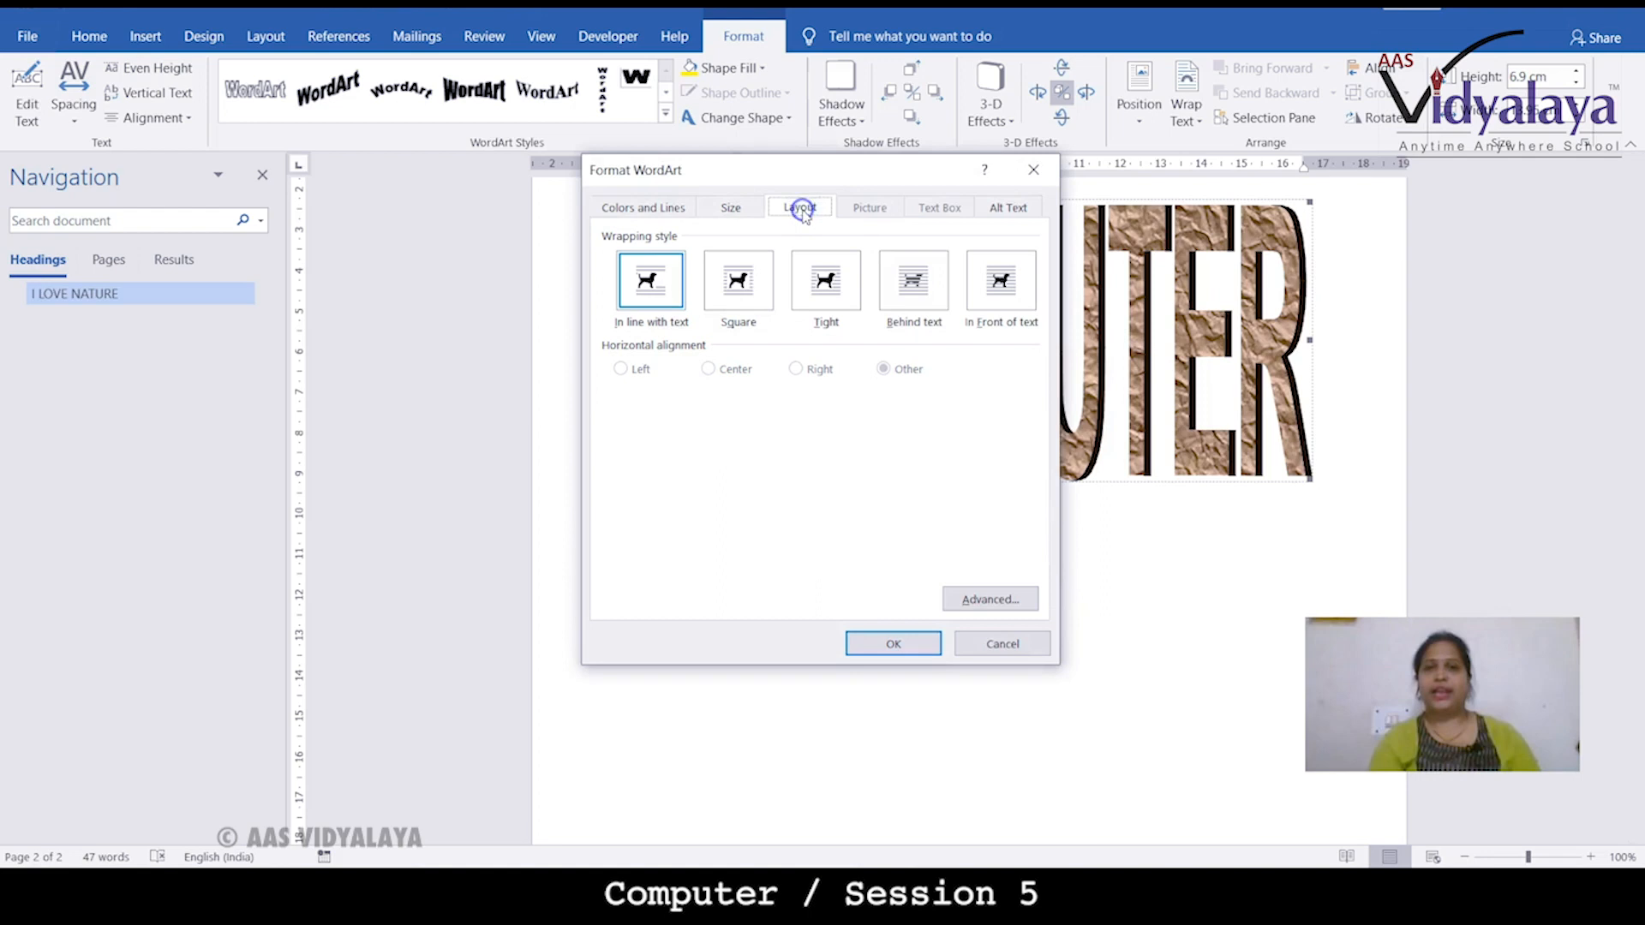
{"action": "left_click", "coordinate": [738, 292]}
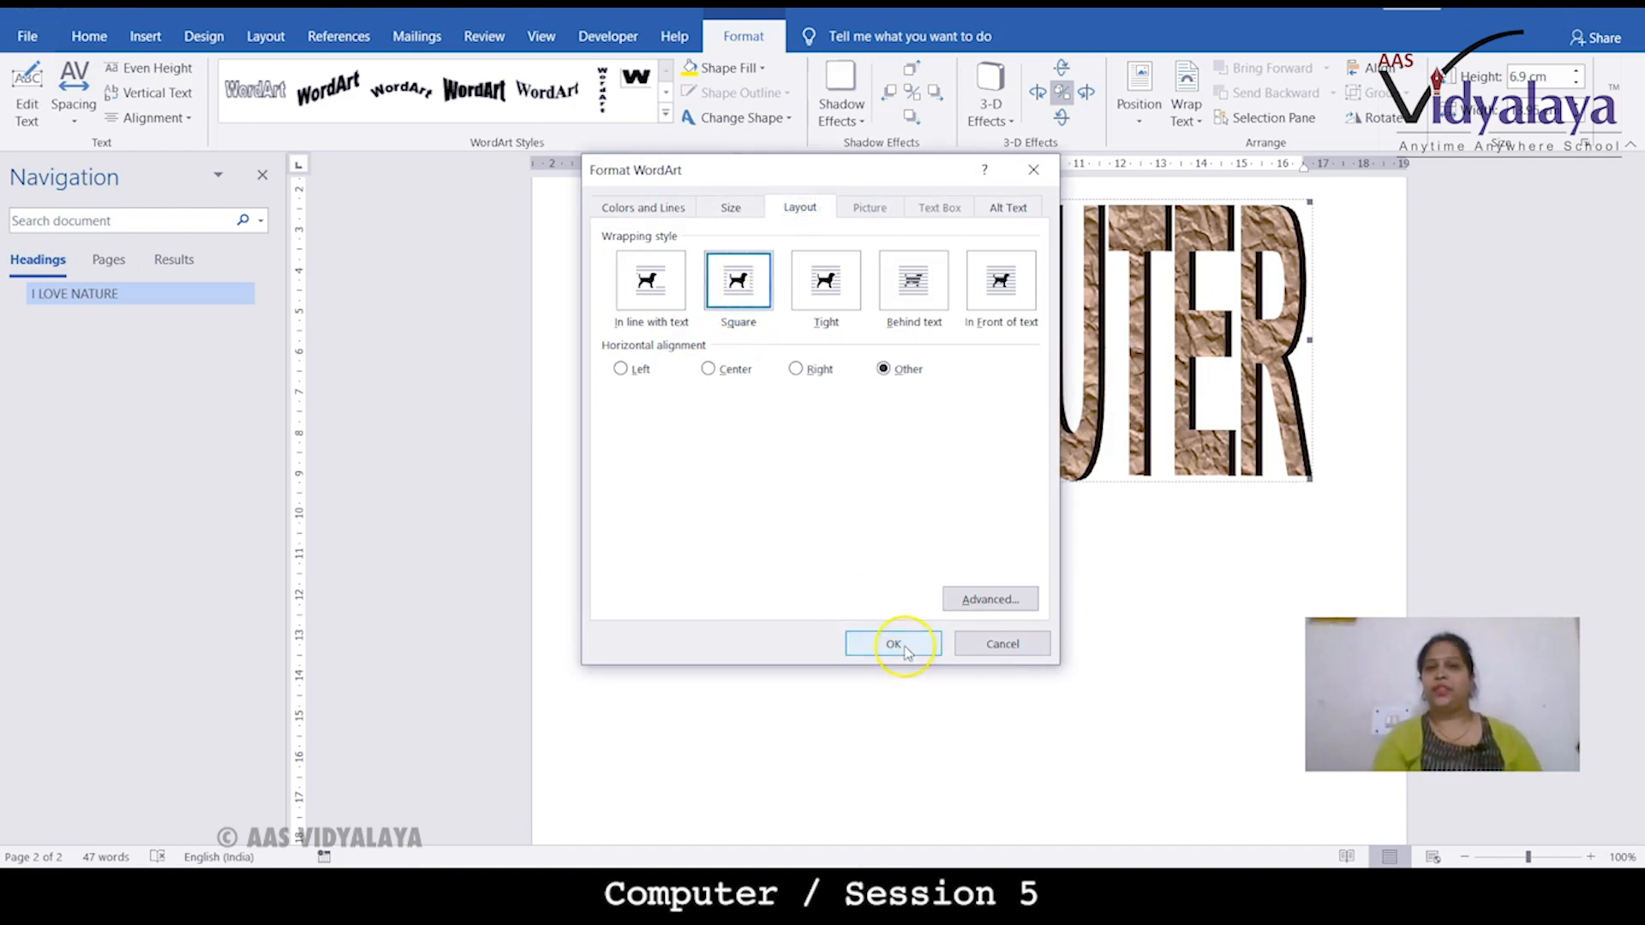
{"action": "left_click", "coordinate": [891, 644]}
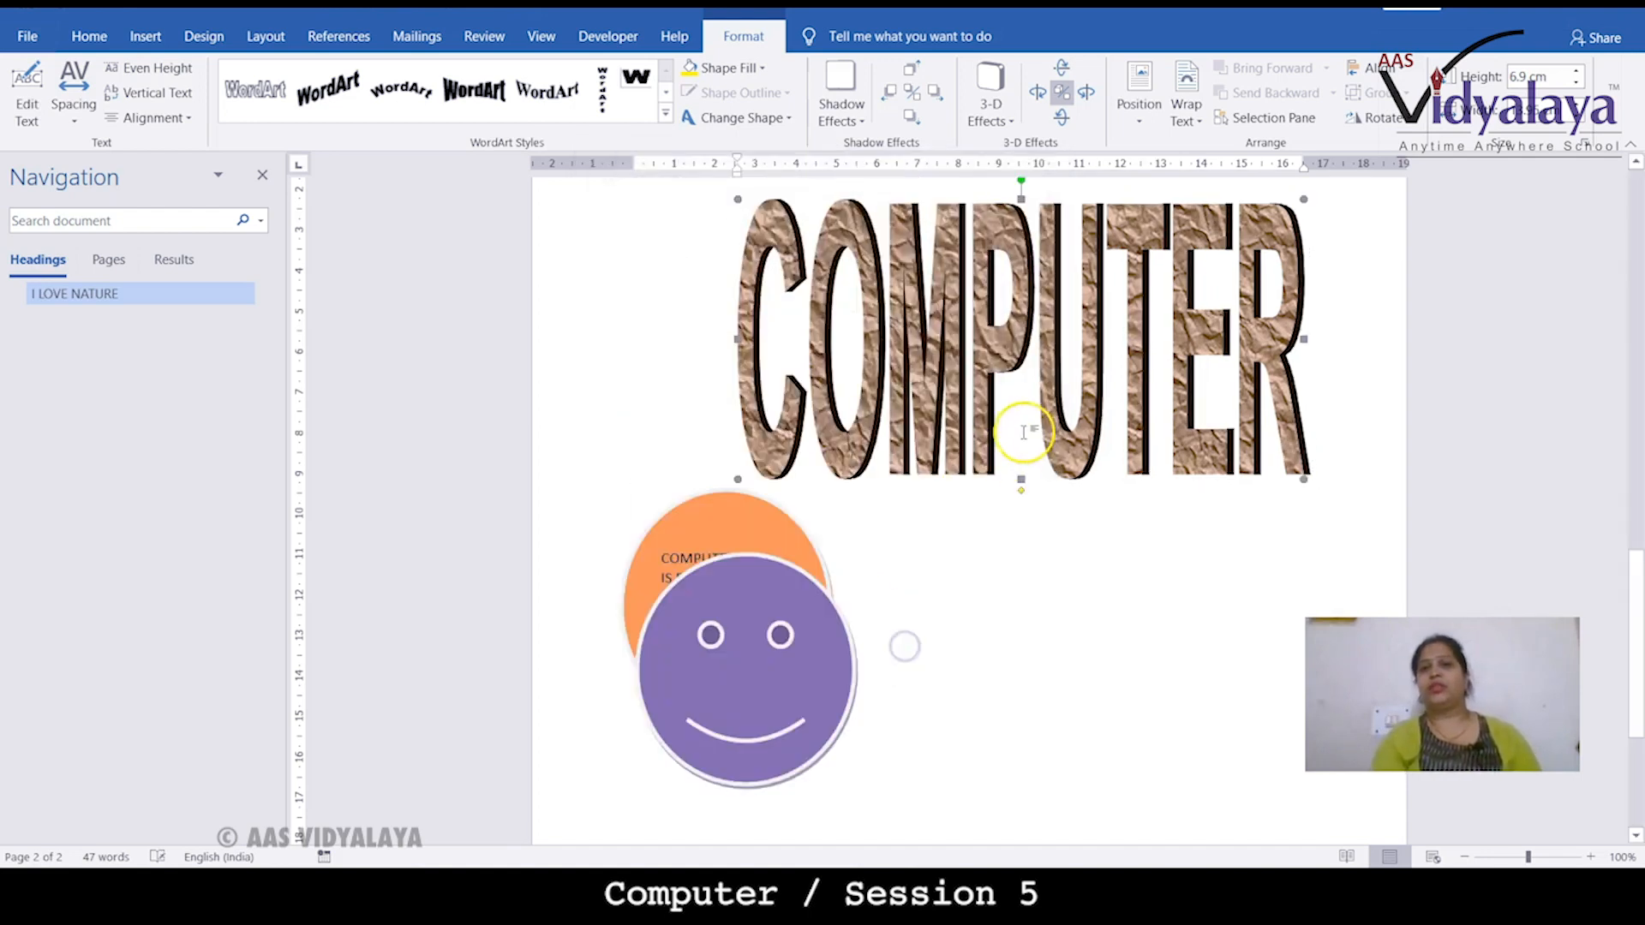
Step: Move the COMPUTER WordArt down so that it overlaps only the lower part of the purple smiley face
{"action": "left_click", "coordinate": [947, 595]}
{"action": "left_click_drag", "start_coordinate": [948, 356], "coordinate": [833, 474]}
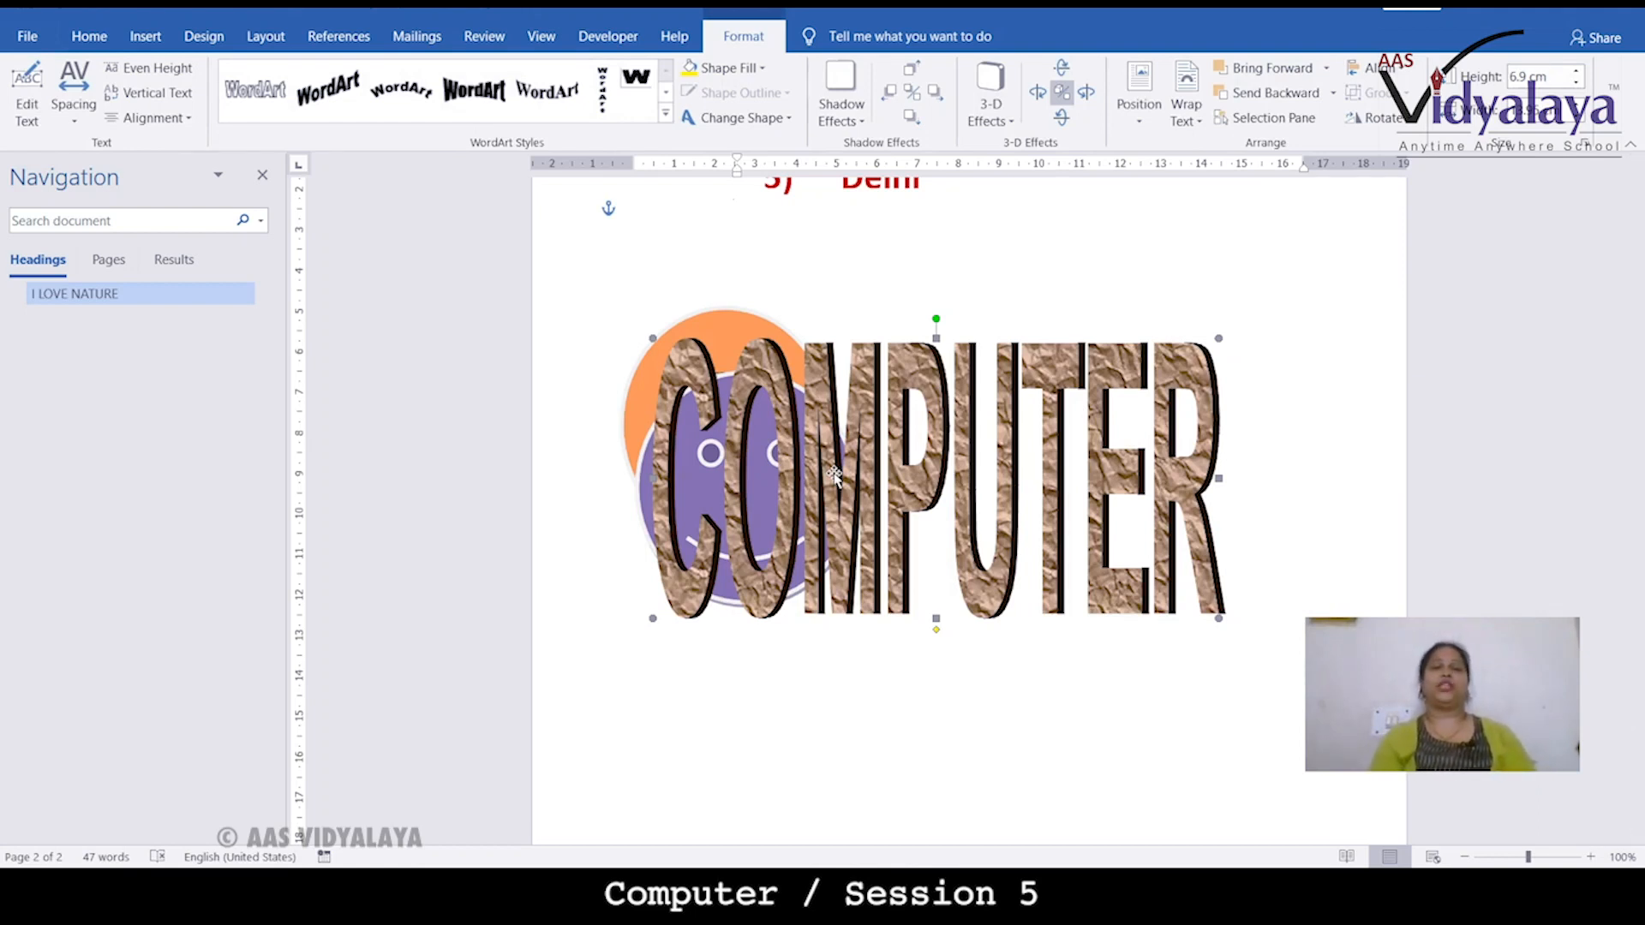
{"action": "left_click", "coordinate": [471, 249]}
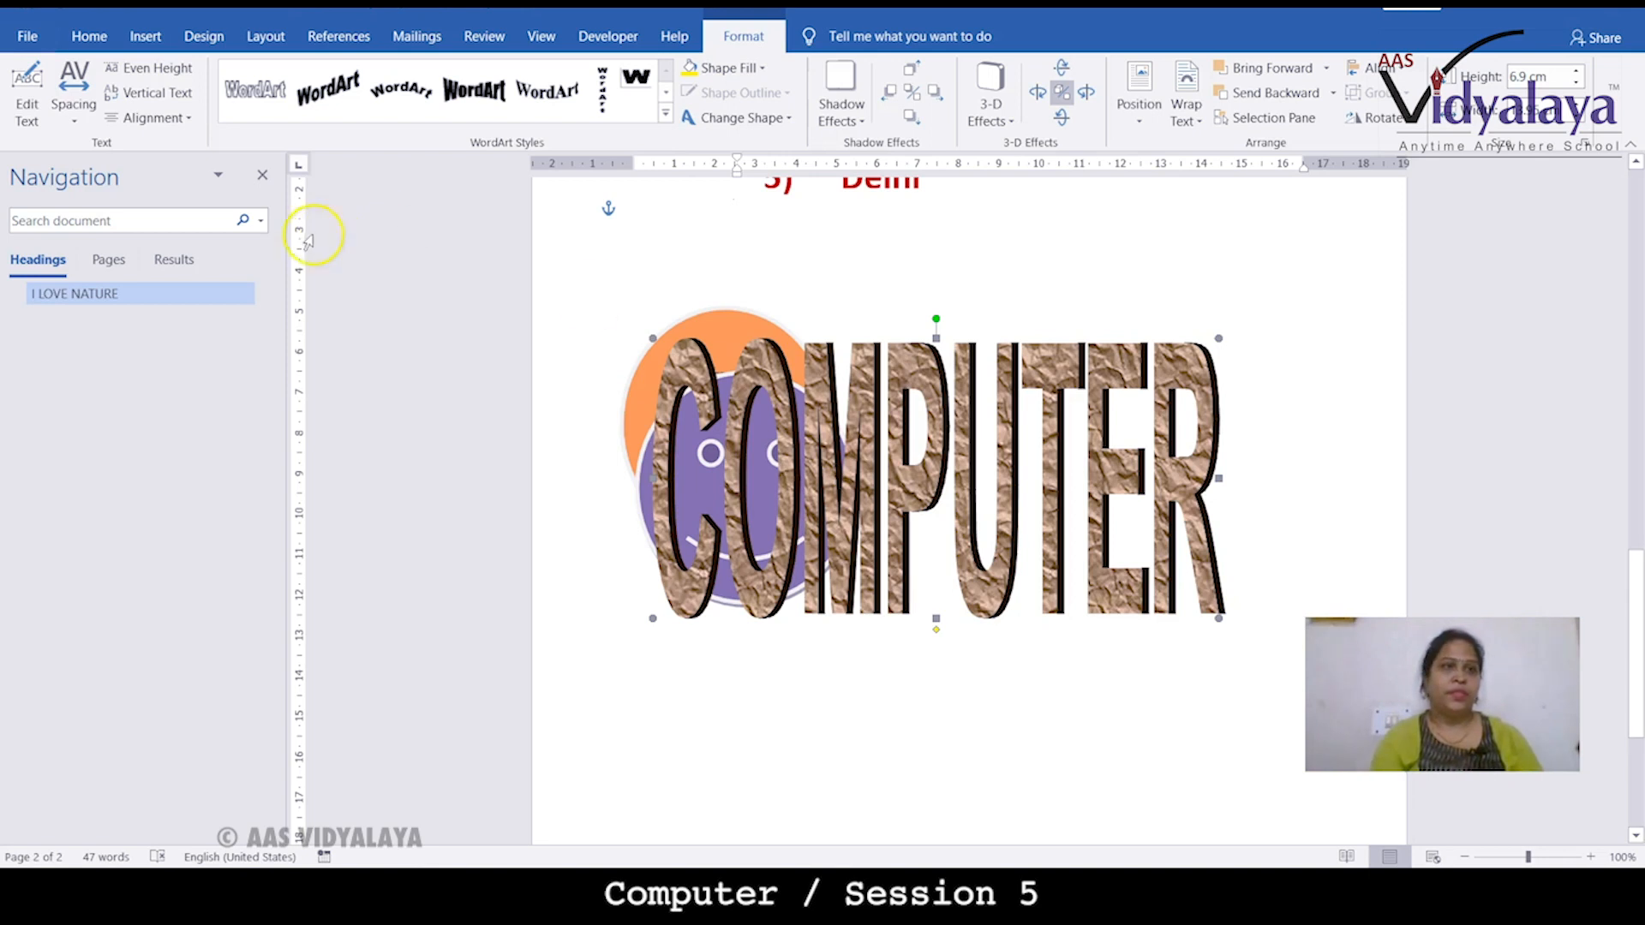
{"action": "left_click_drag", "start_coordinate": [861, 460], "coordinate": [844, 638]}
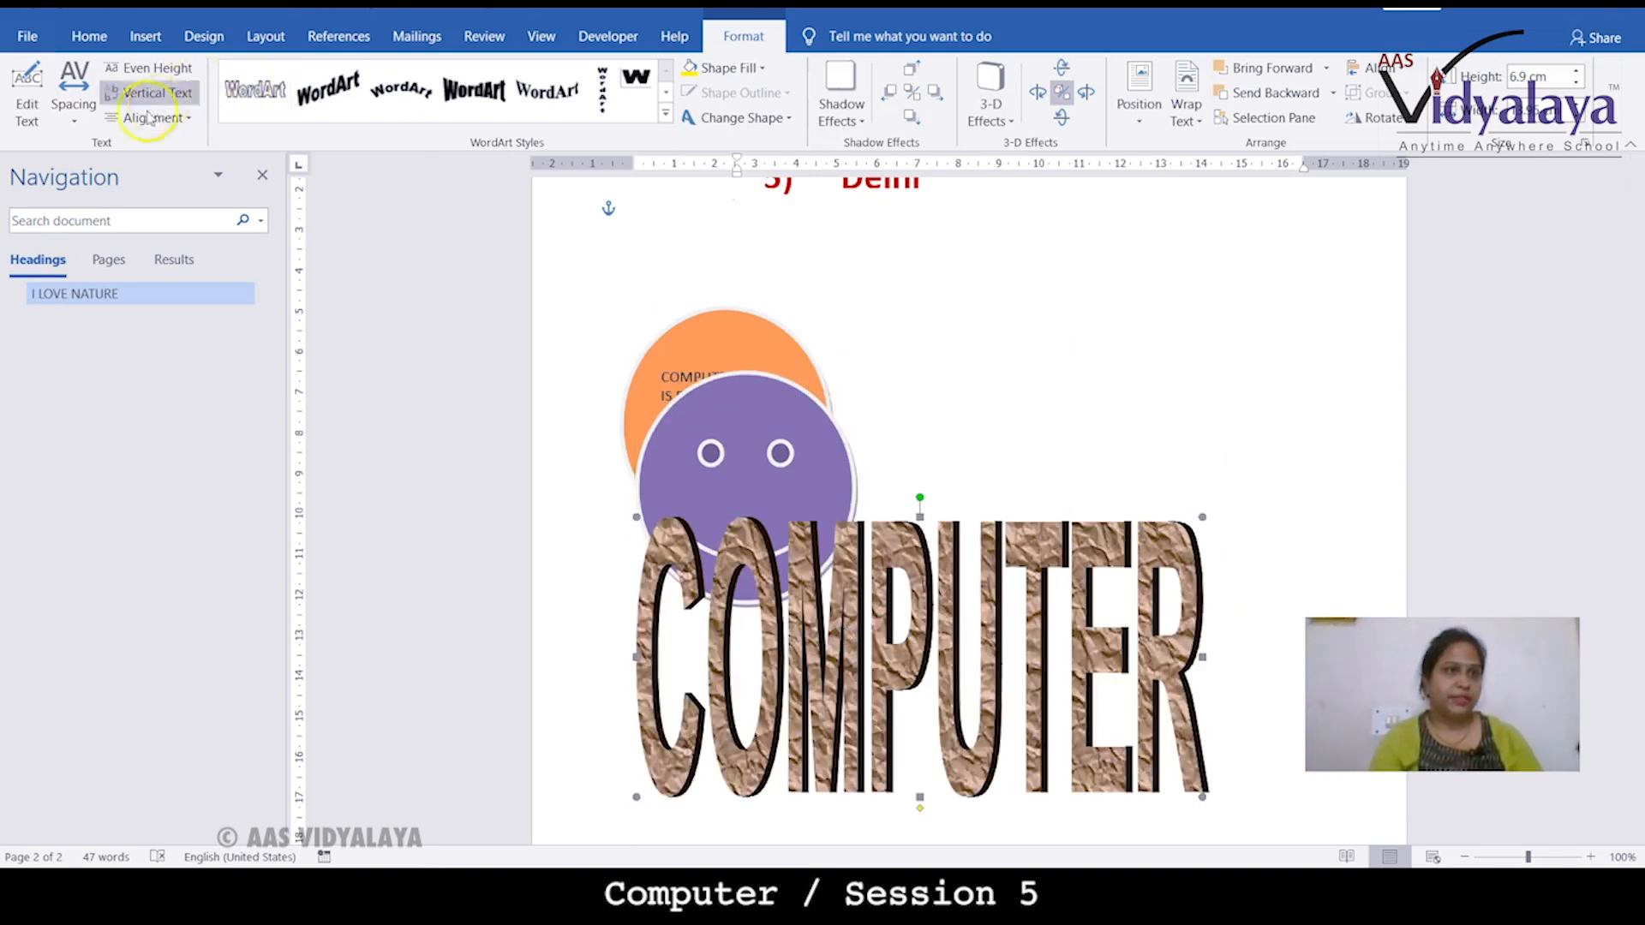
Step: Apply Loose character spacing to the COMPUTER WordArt and change the spacing to Tight
{"action": "left_click", "coordinate": [78, 120]}
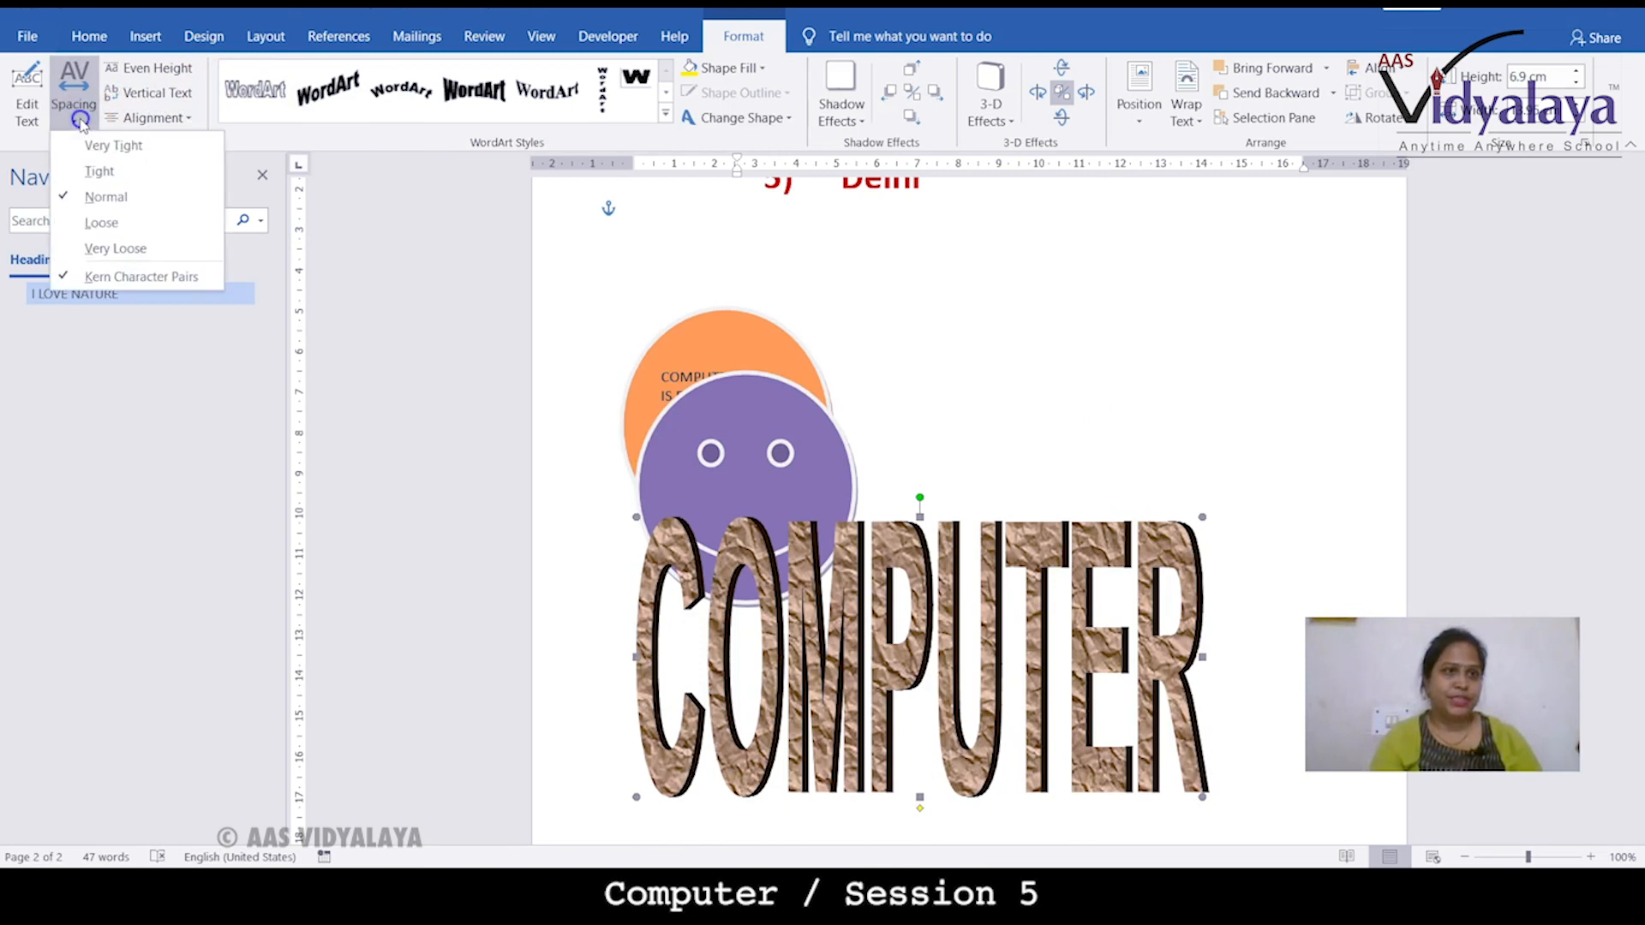
{"action": "left_click", "coordinate": [100, 222]}
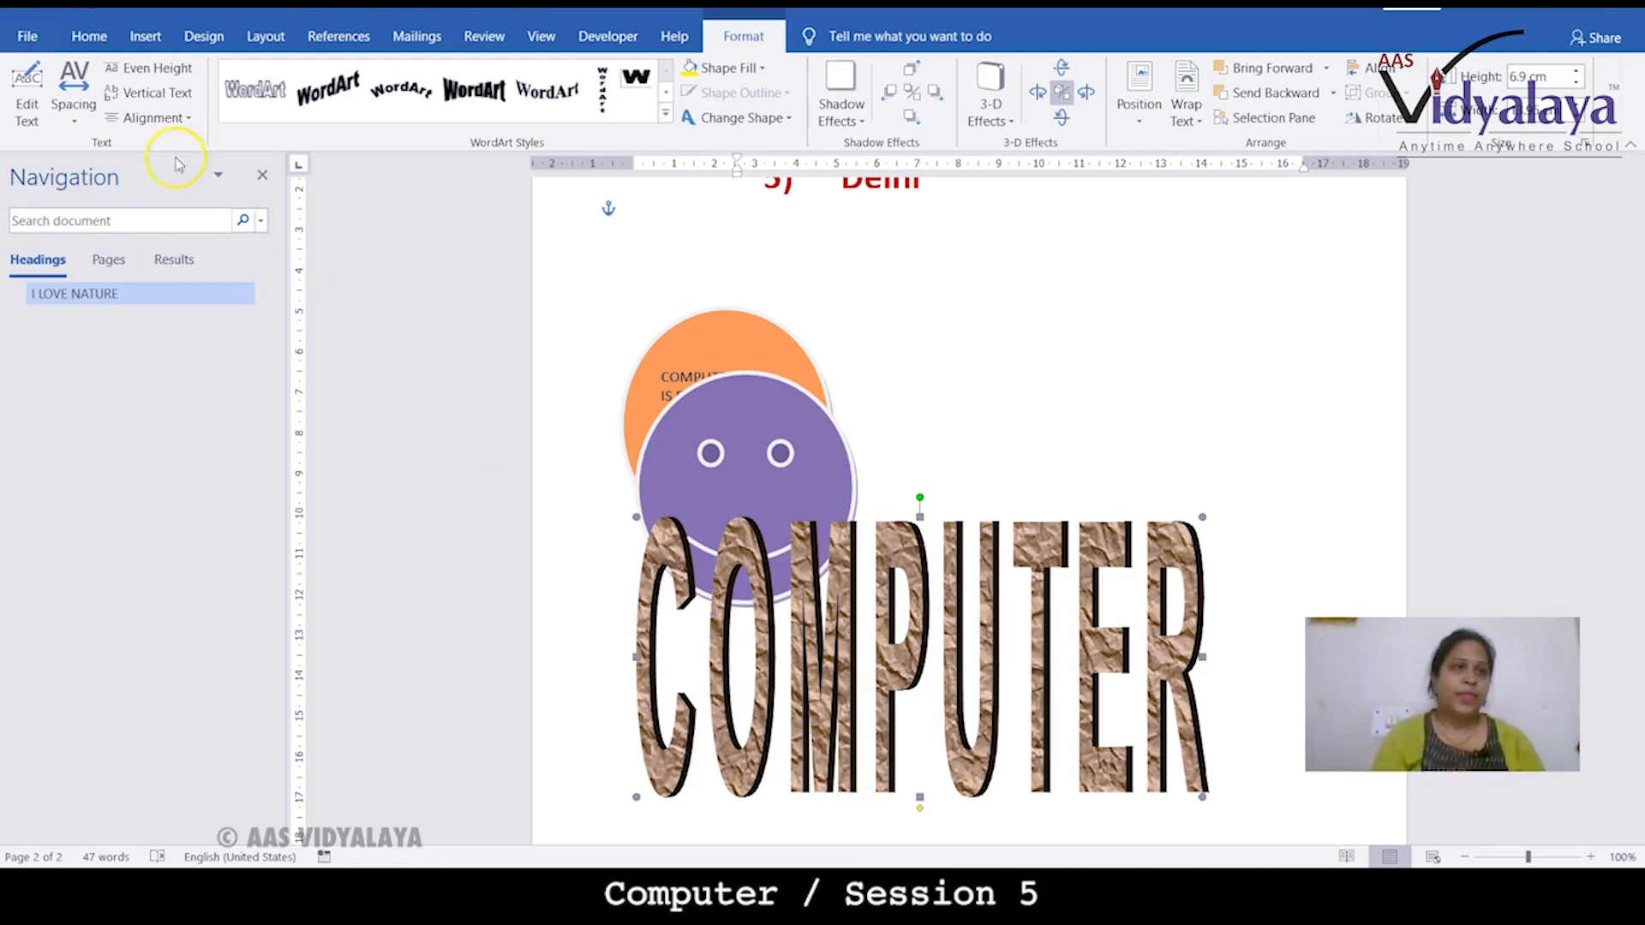
{"action": "left_click", "coordinate": [72, 123]}
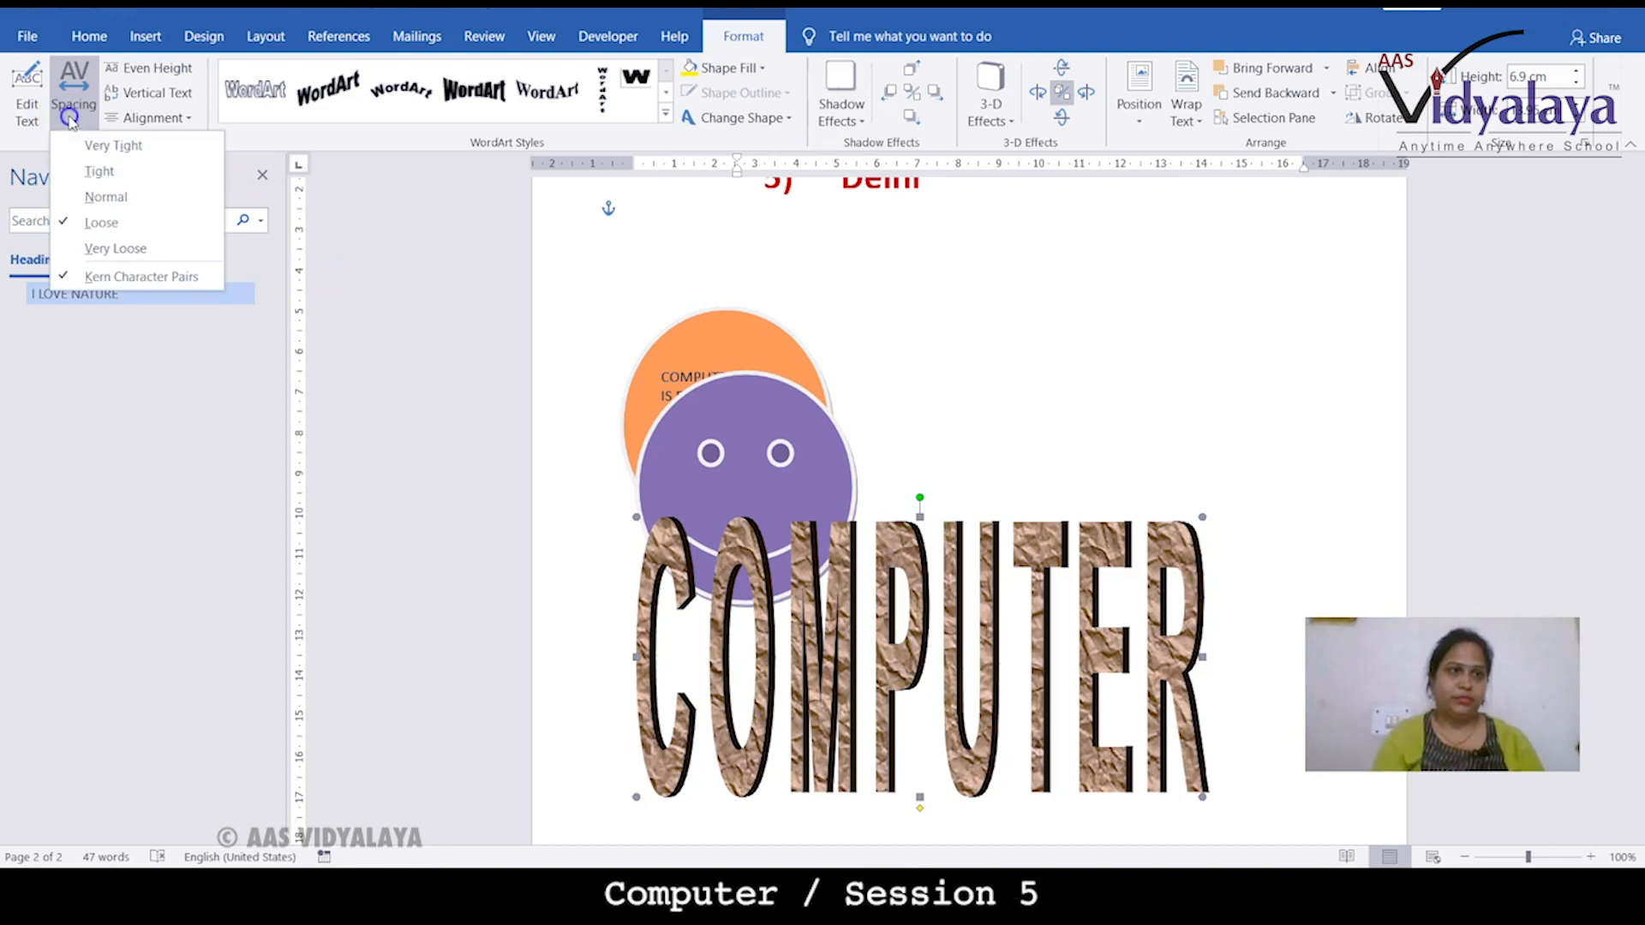
{"action": "left_click", "coordinate": [94, 169]}
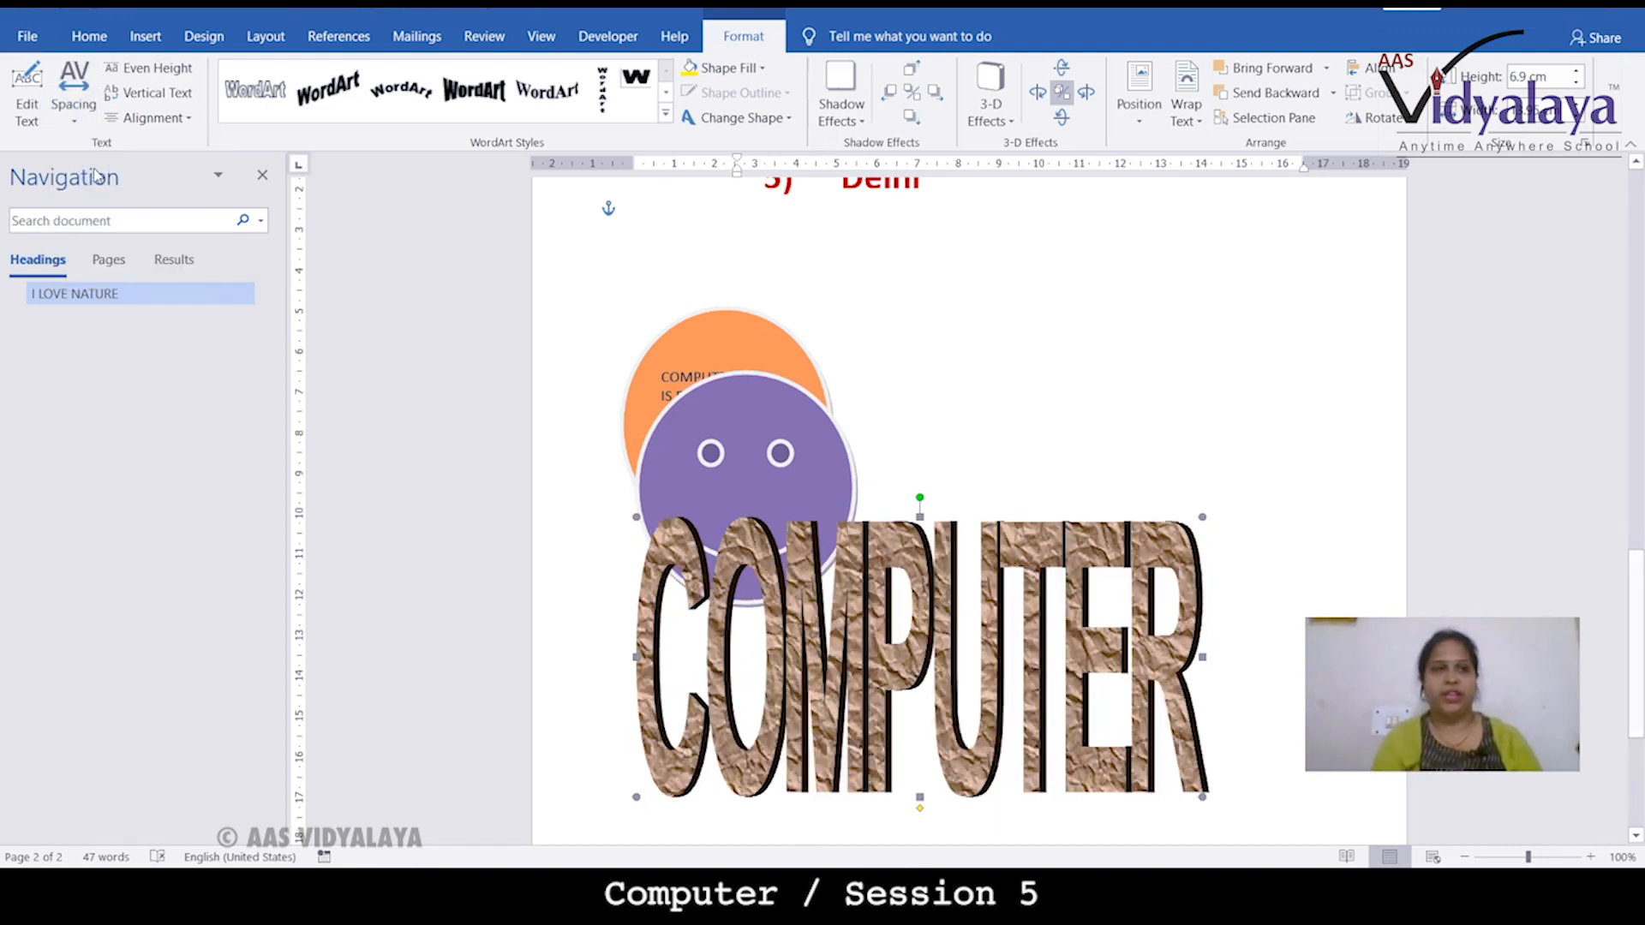
{"action": "left_click", "coordinate": [94, 124]}
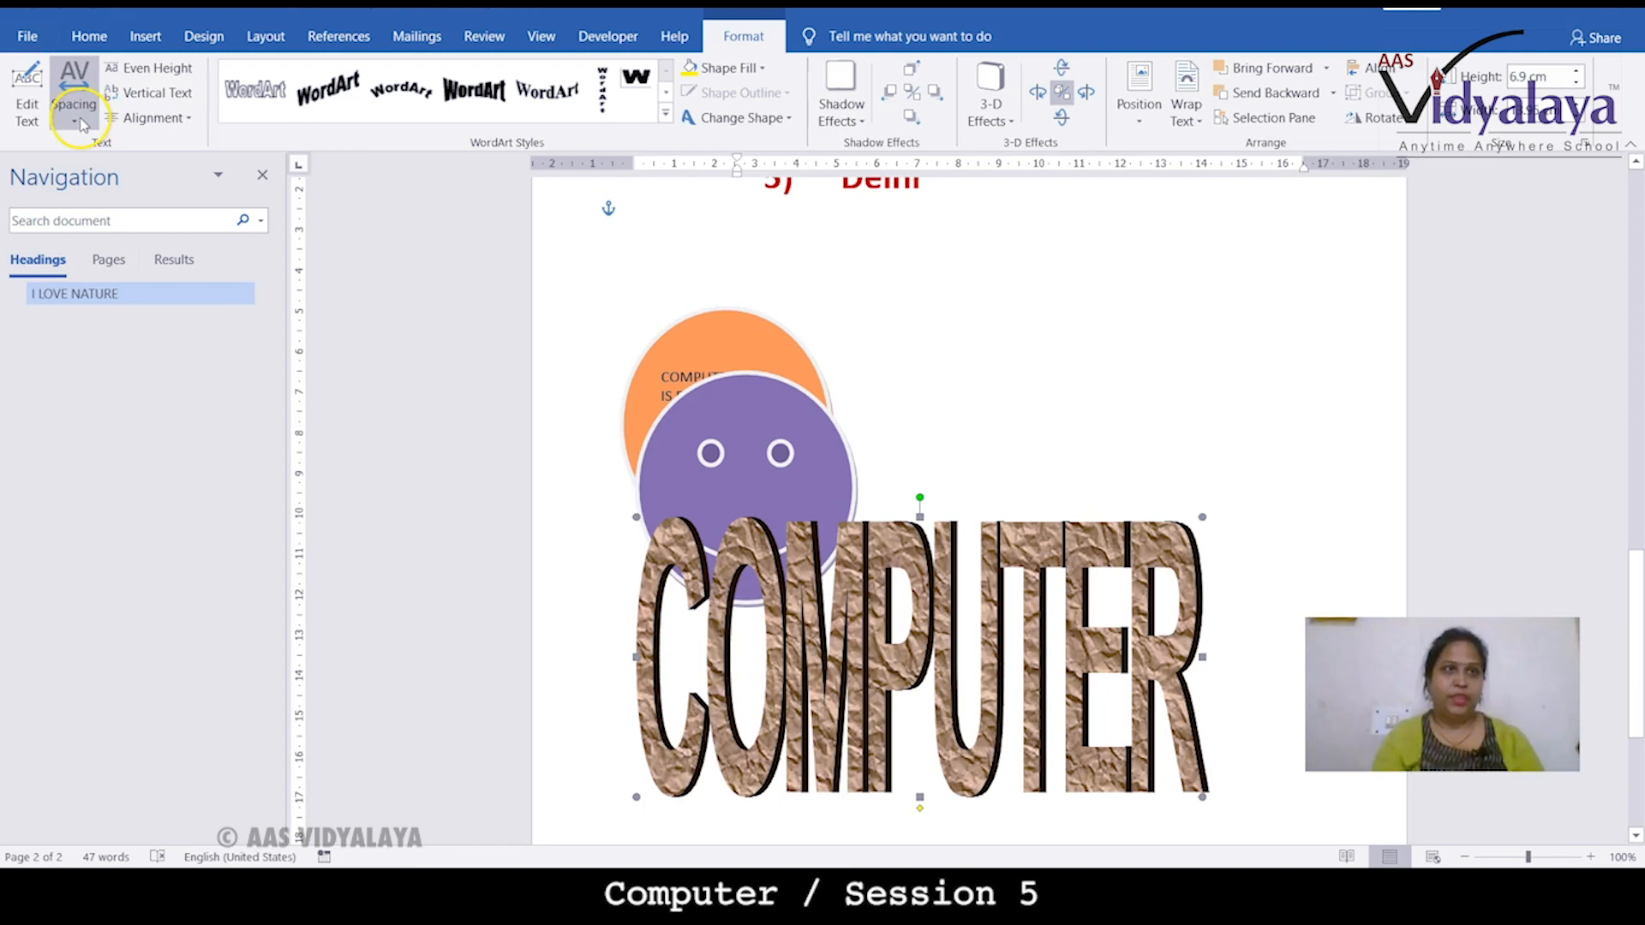
Step: Warp the COMPUTER WordArt into a wave shape that rises near its start and dips towards its end
{"action": "left_click", "coordinate": [175, 120]}
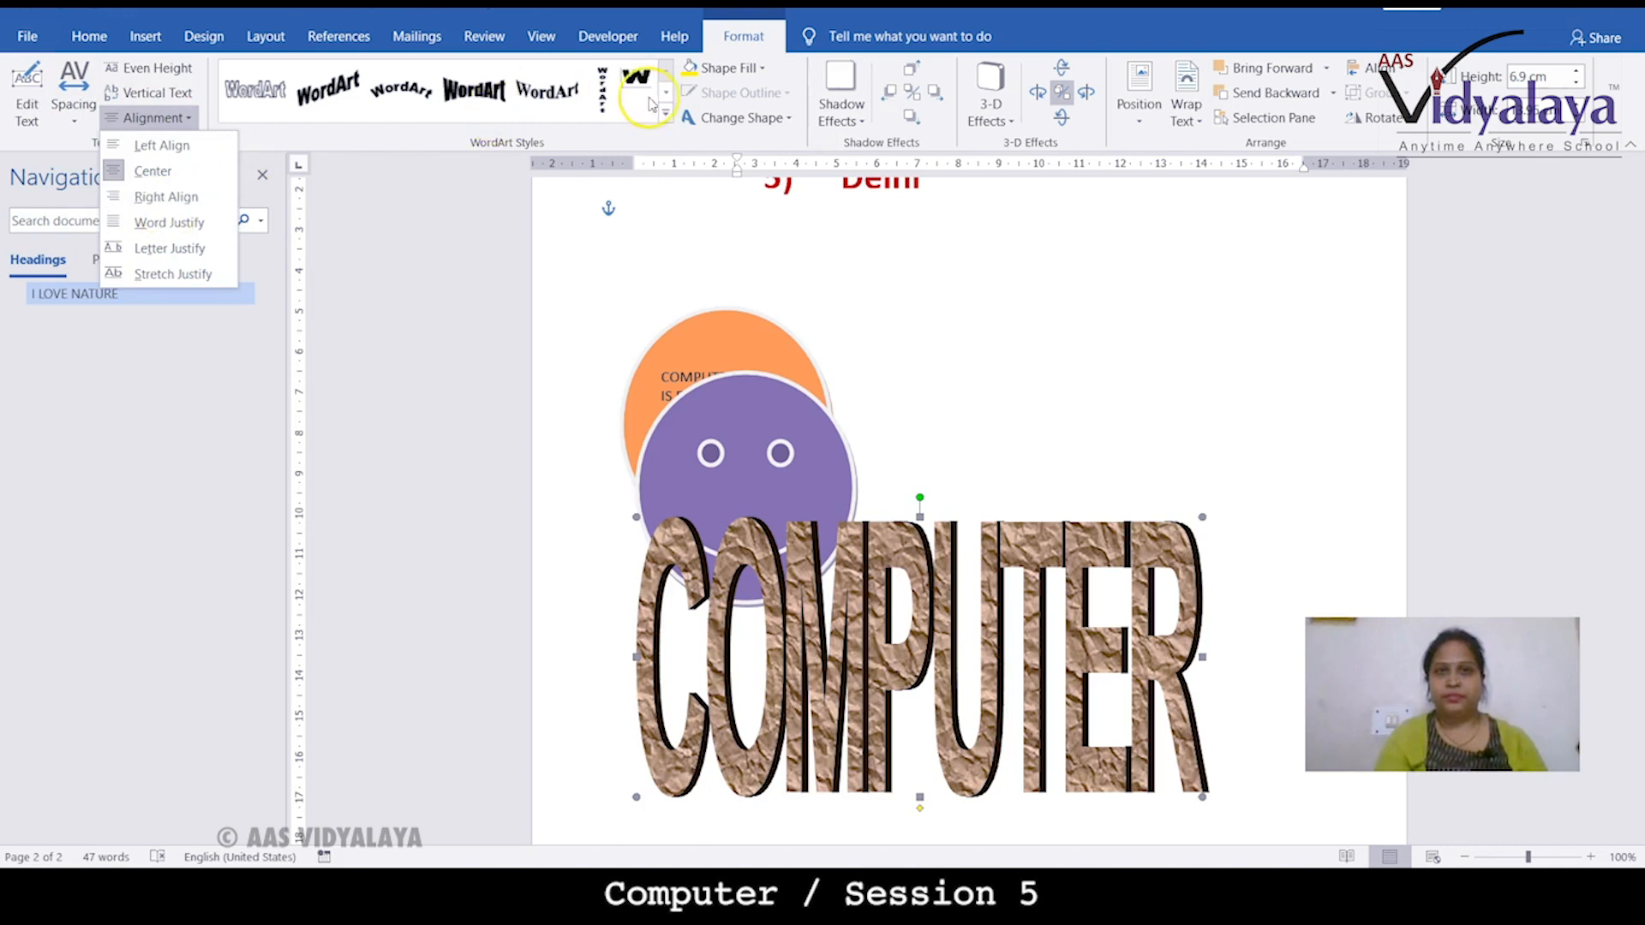
{"action": "left_click", "coordinate": [735, 120]}
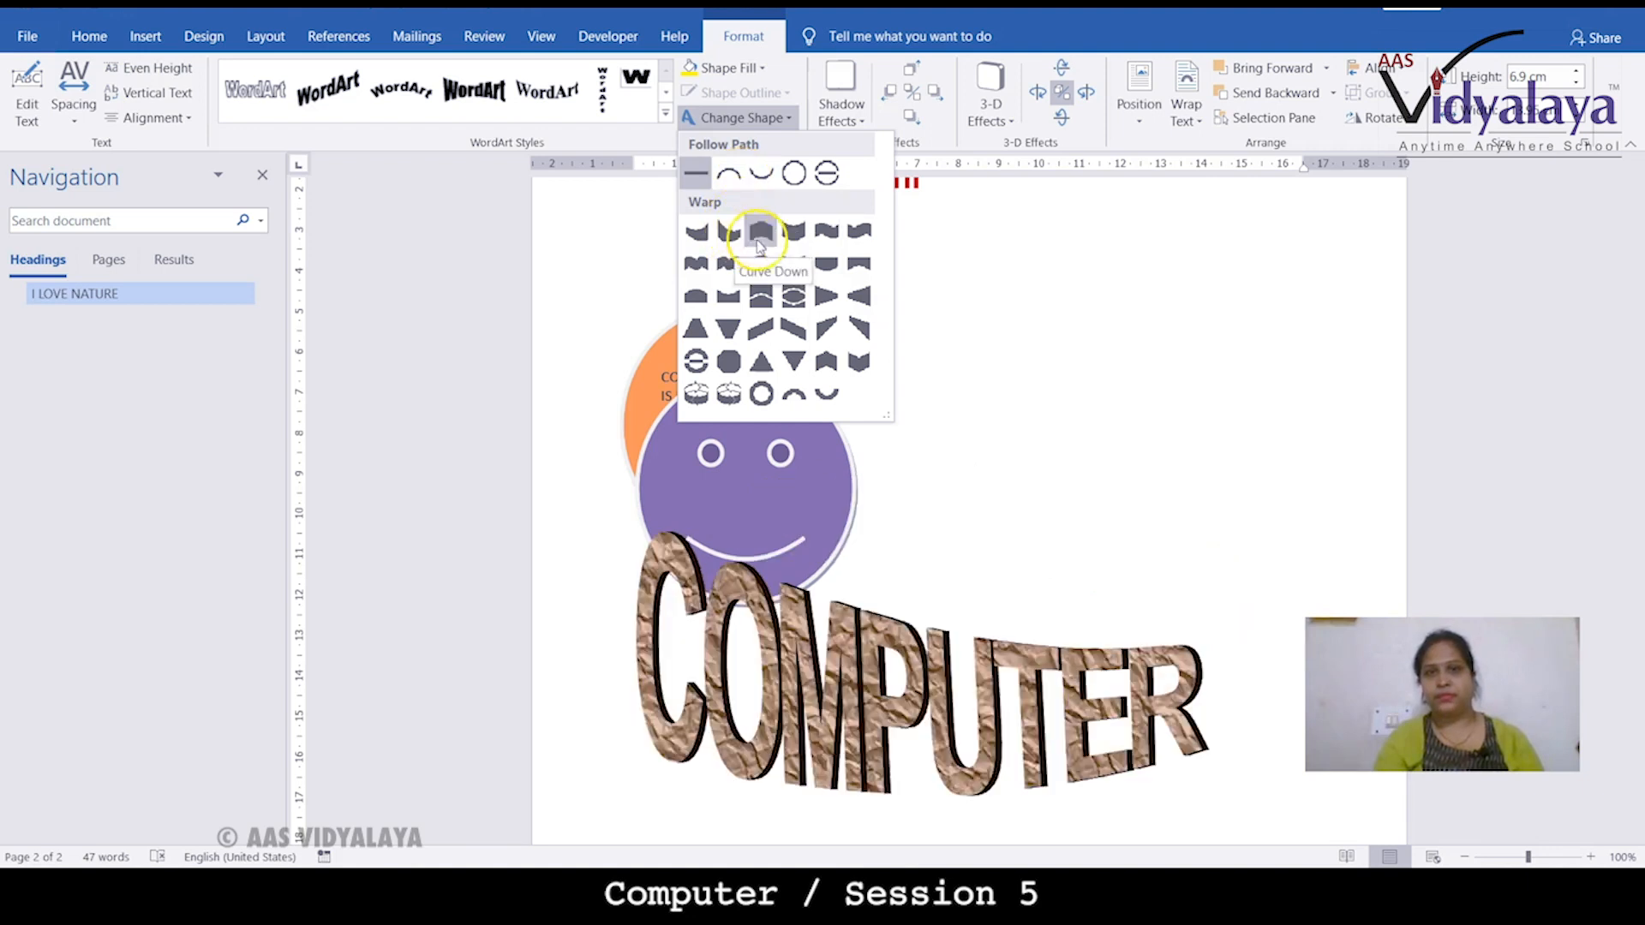
{"action": "left_click", "coordinate": [821, 241]}
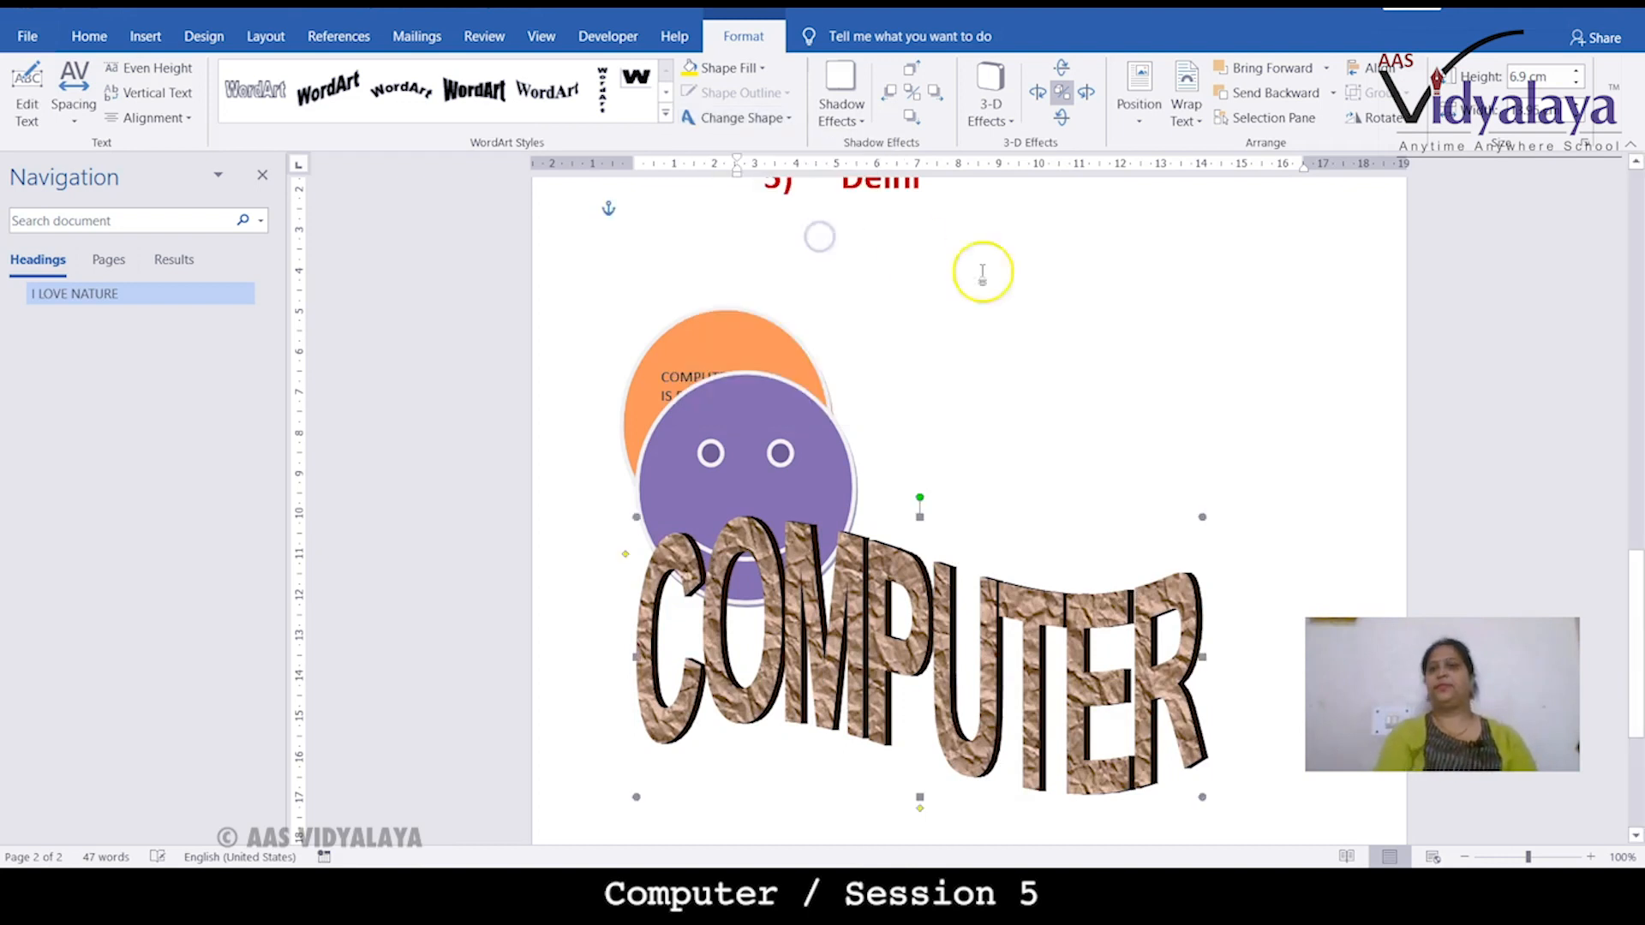
Step: Deselect the WordArt and set the document's page color to a light blue theme color
{"action": "left_click", "coordinate": [1195, 428]}
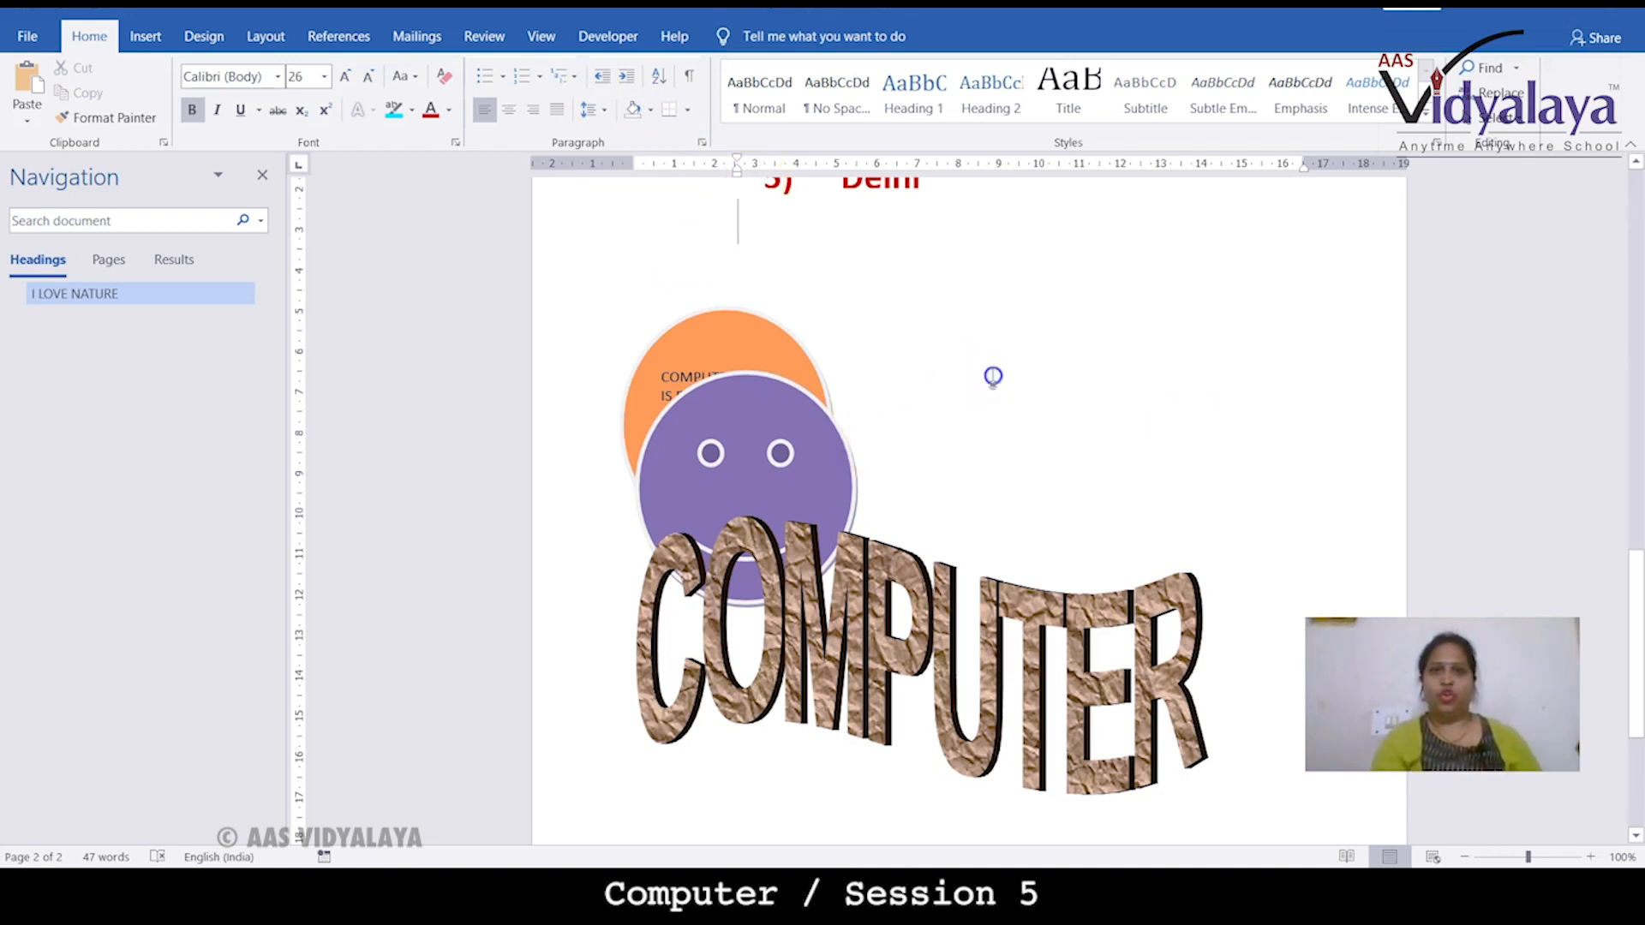
{"action": "left_click", "coordinate": [270, 36]}
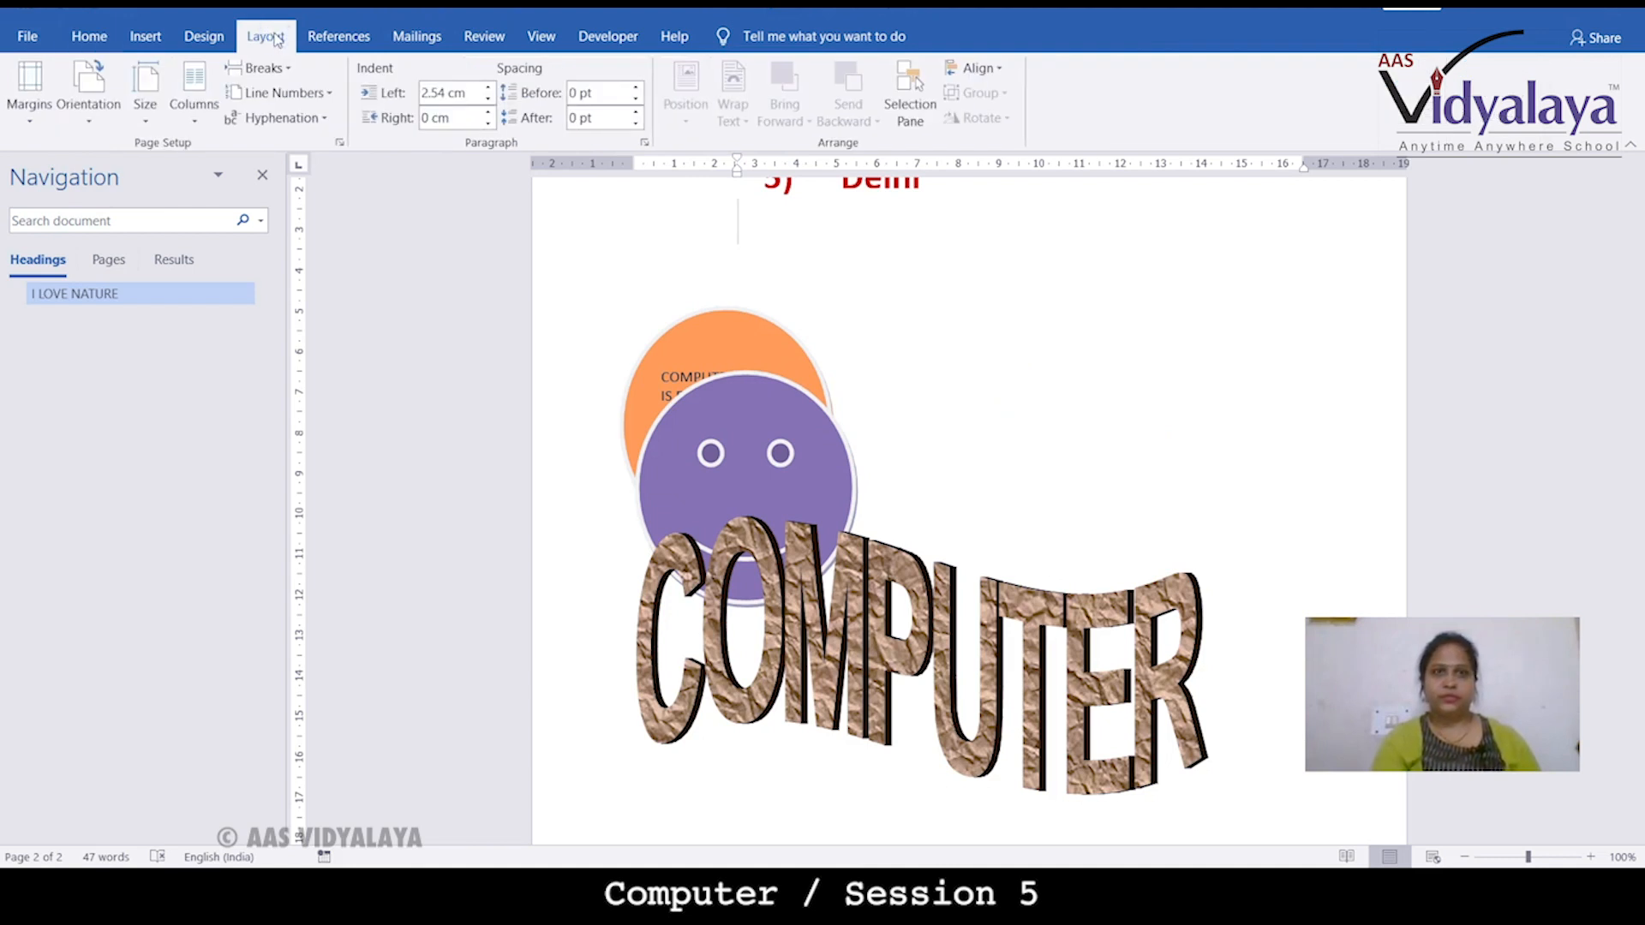
{"action": "left_click", "coordinate": [228, 45]}
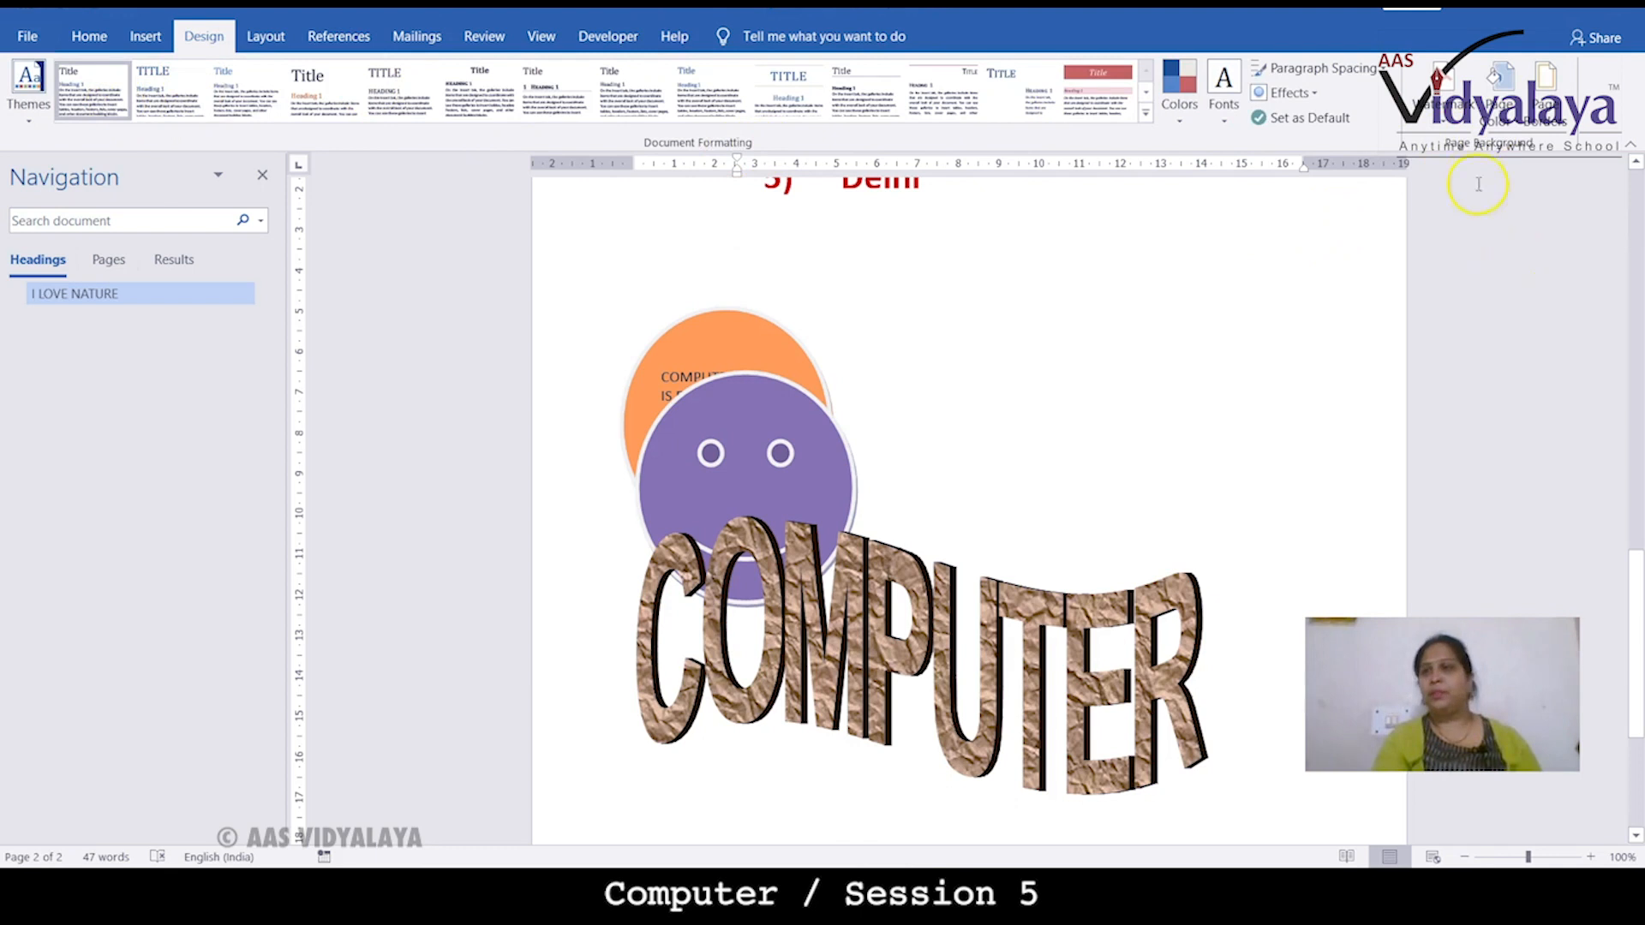
{"action": "left_click", "coordinate": [1508, 82]}
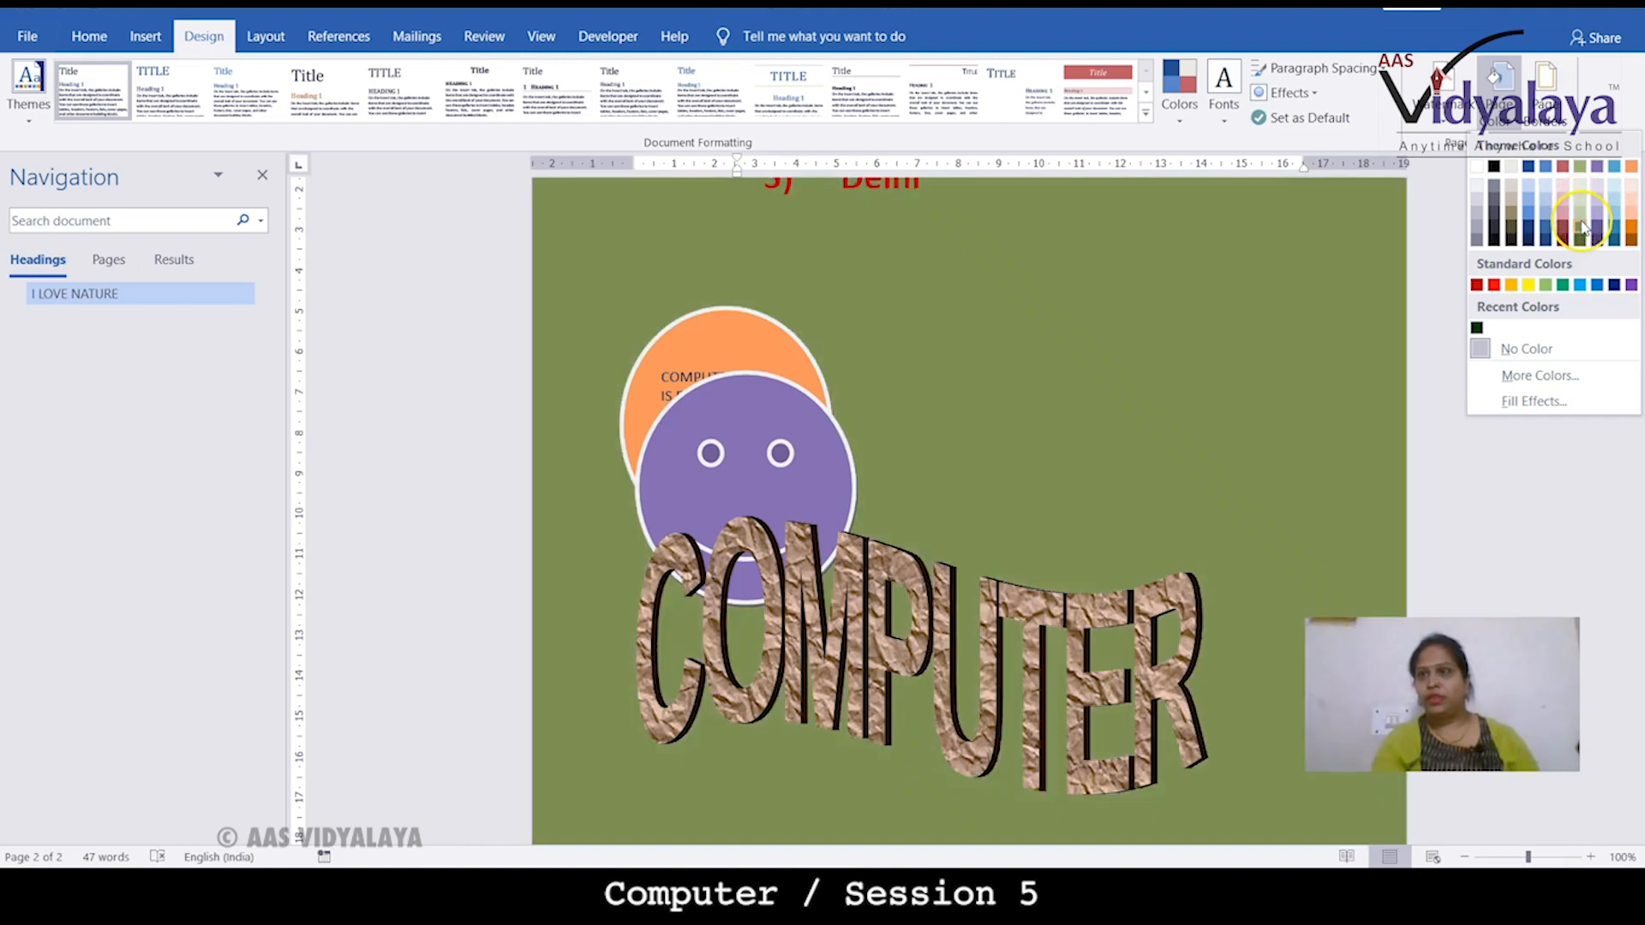
{"action": "left_click", "coordinate": [1614, 215]}
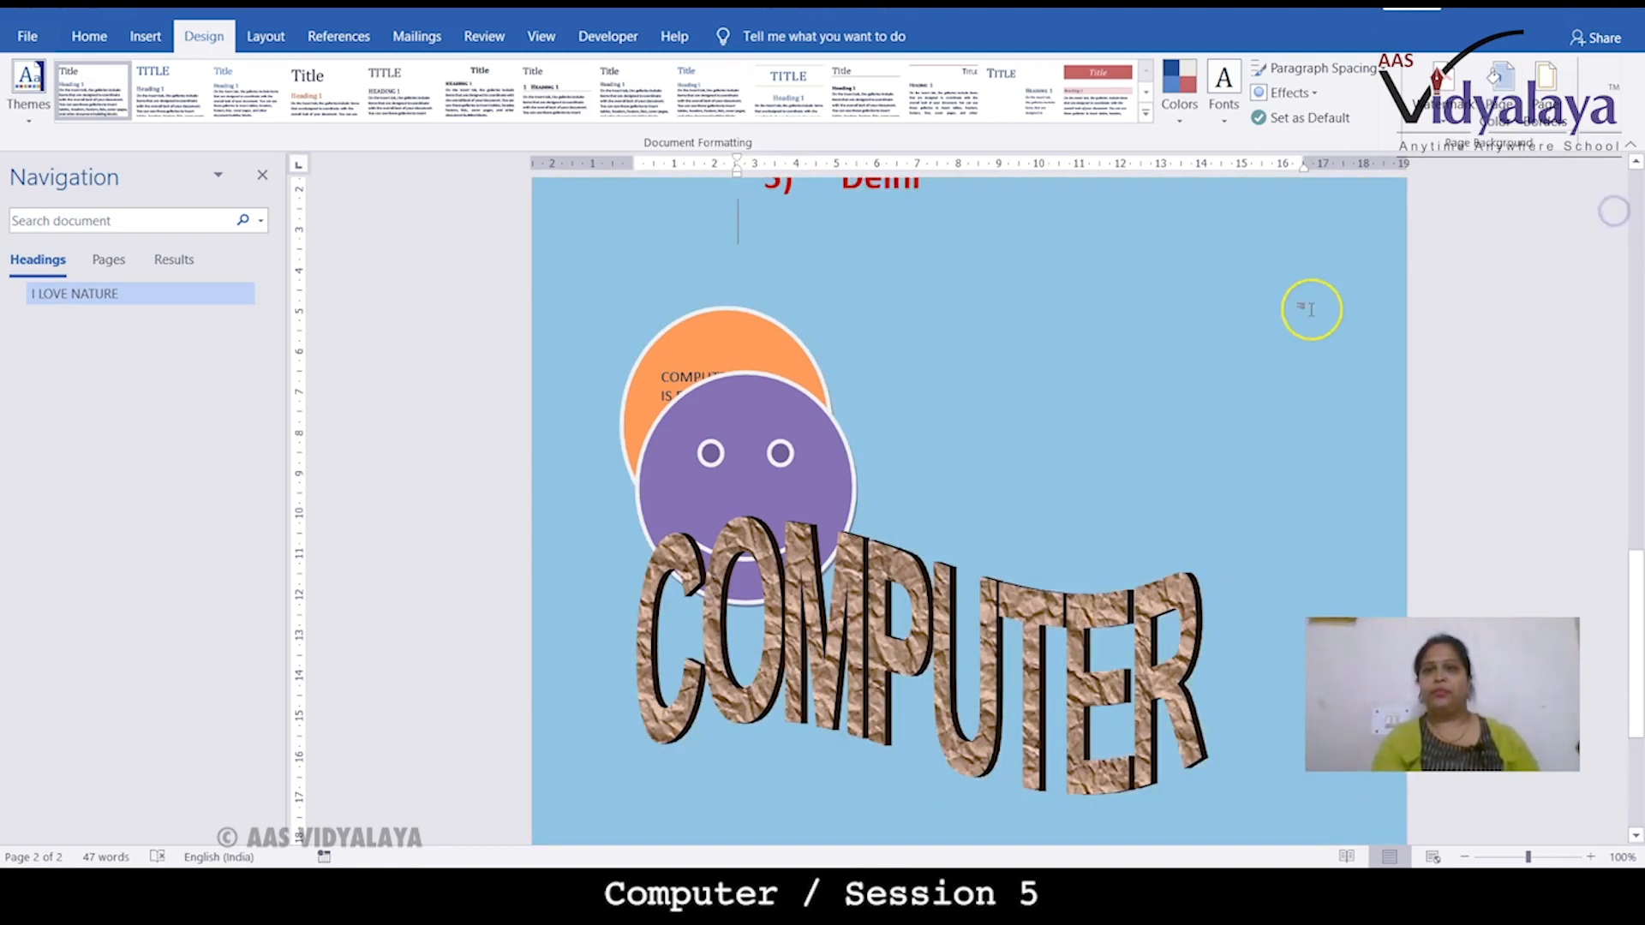